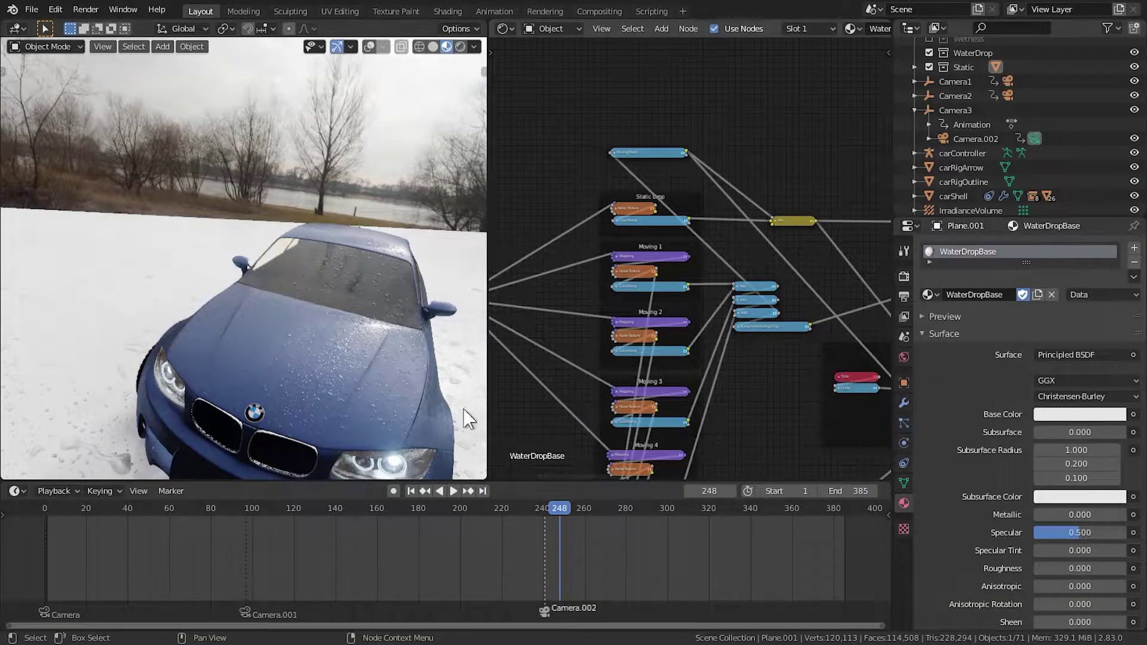
Step: Play the animation of the finished wet car while examining the droplets and the WaterDrop node group
middle_click_drag(388, 404, 164, 341)
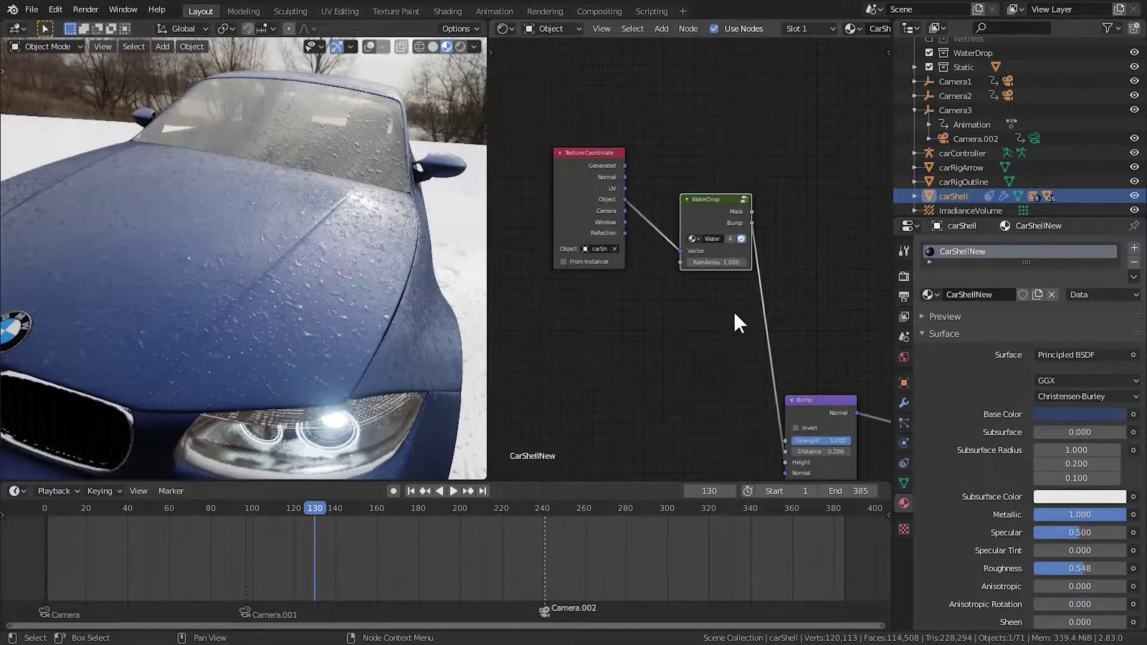
scroll(722, 328, "up", 3)
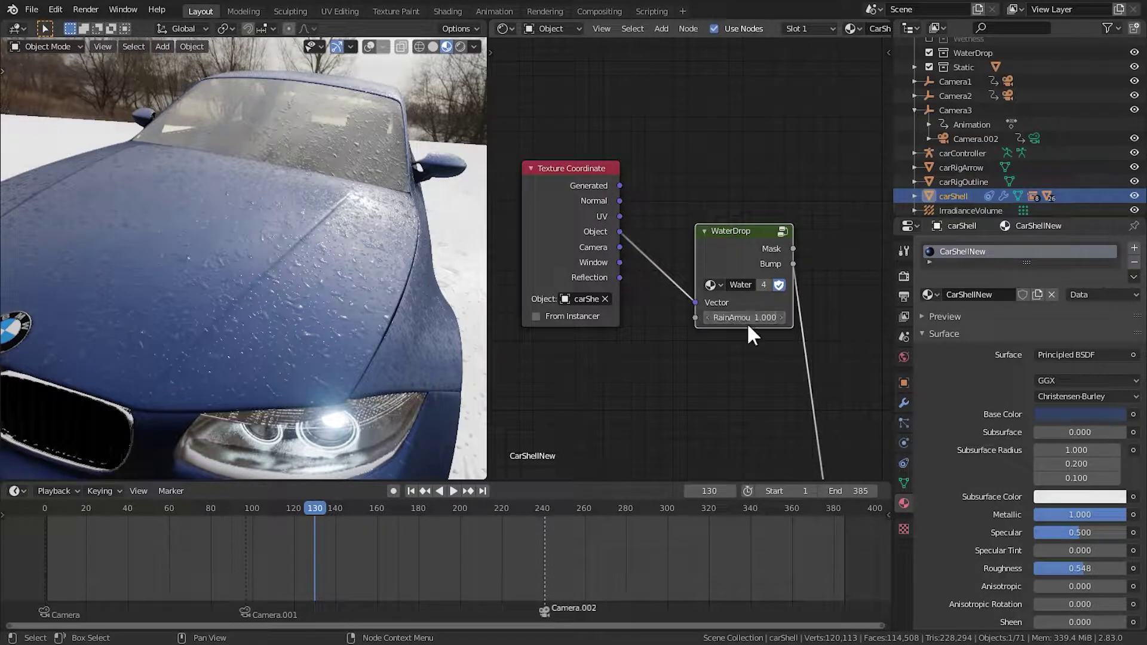
left_click(453, 491)
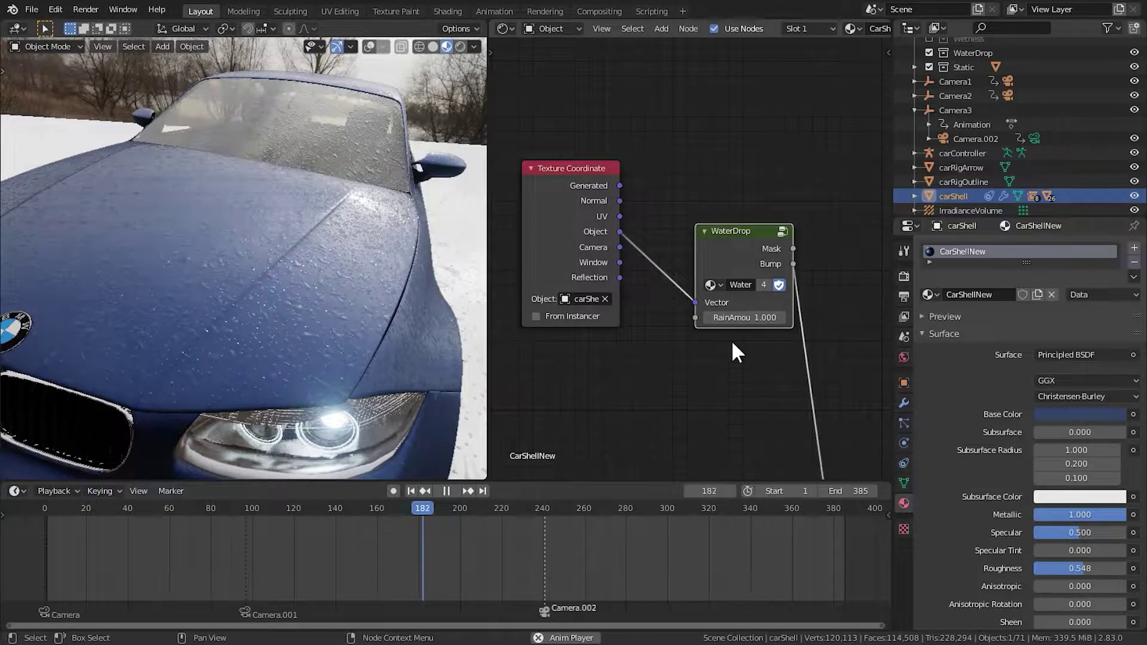
scroll(731, 339, "up", 1)
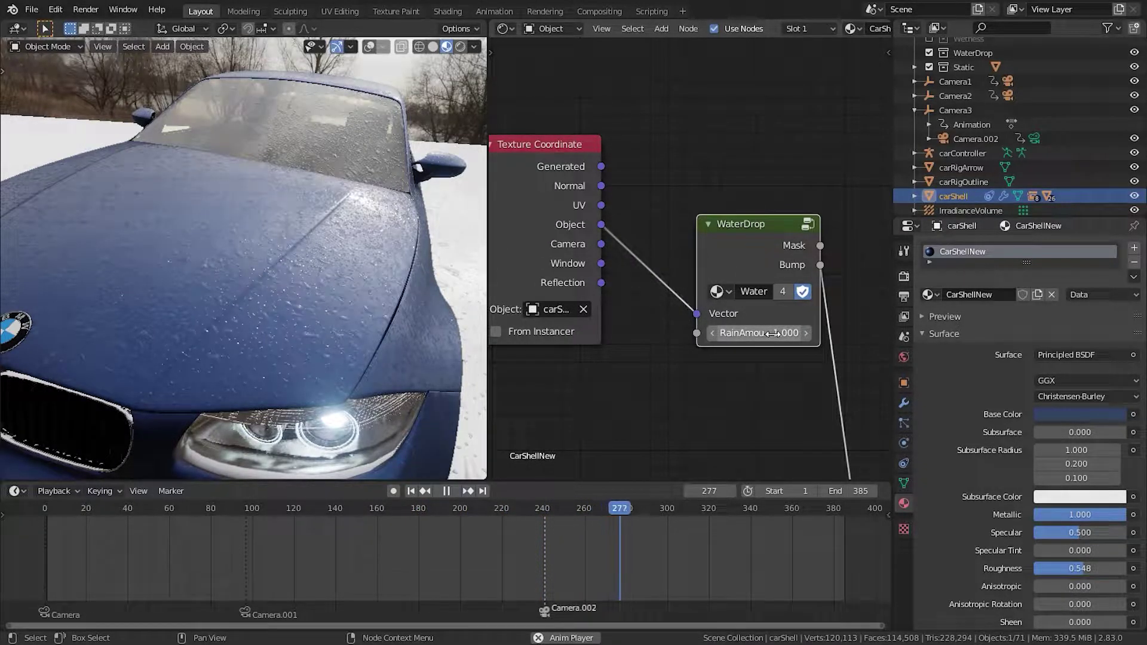
Step: Try the WaterDrop node's RainAmount at 0 during playback and restore it to 1
left_click_drag(763, 334, 669, 333)
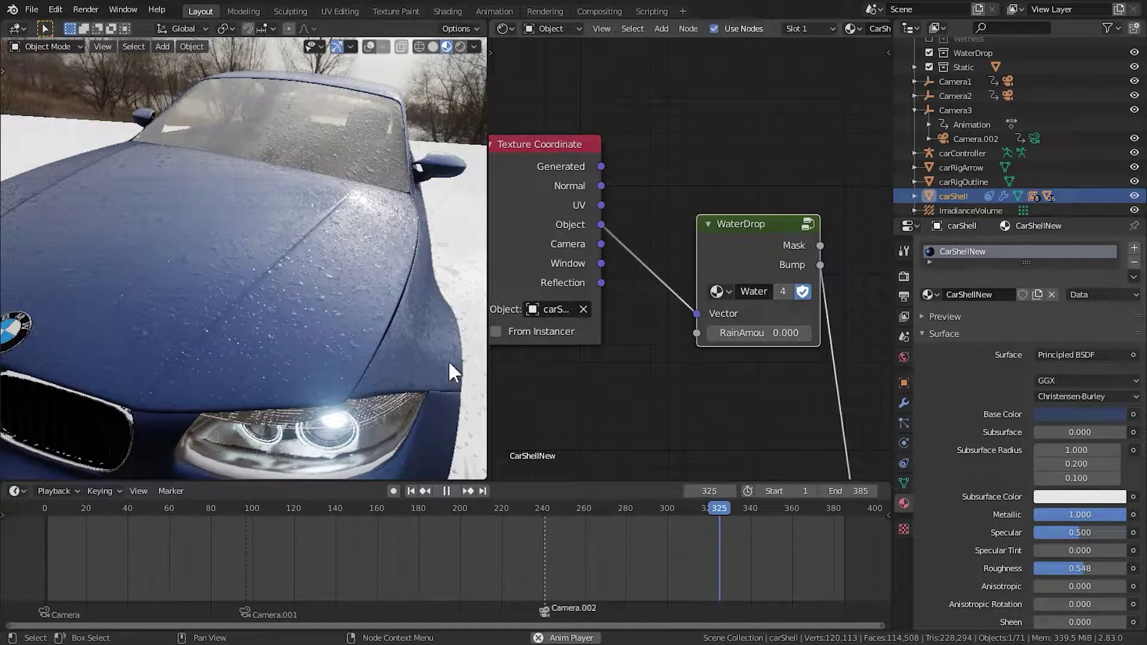
left_click(756, 335)
type("1")
key("Return")
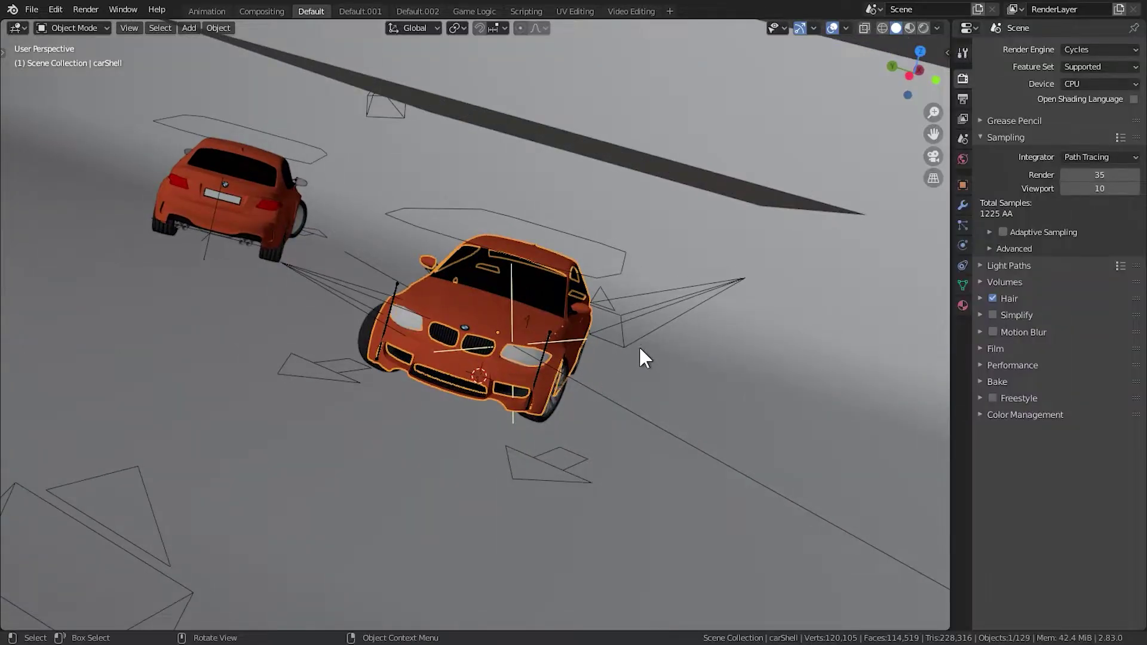
Step: Change the second viewport into a Shader Editor and frame the nodes of the car shell's CarShellNew material
middle_click_drag(639, 346, 454, 396)
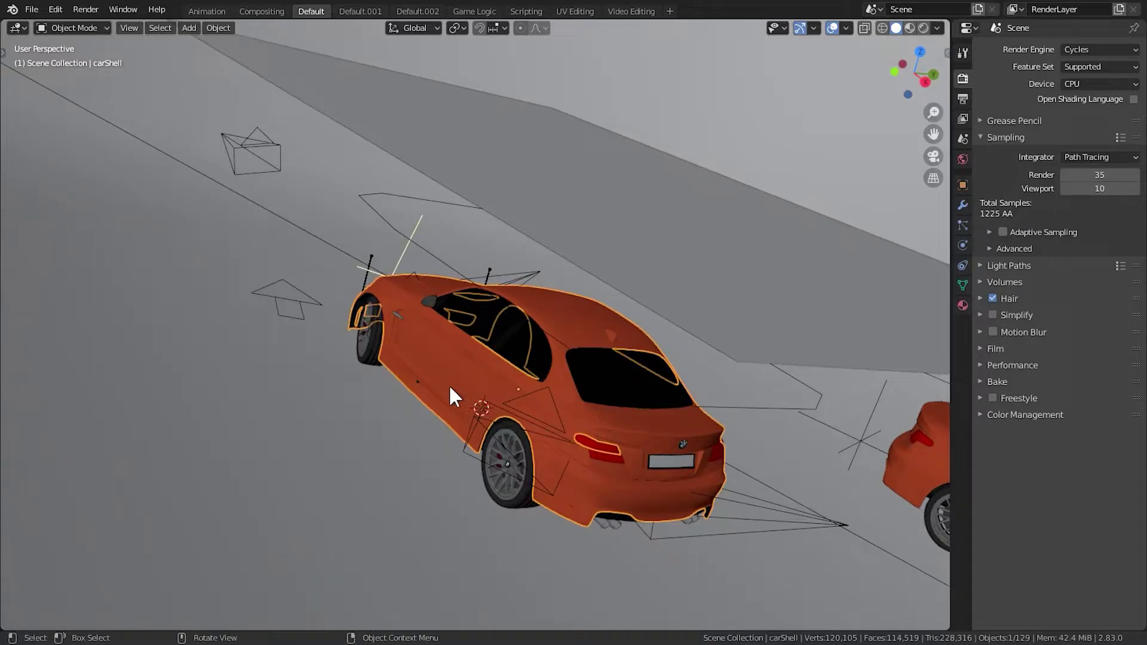
middle_click_drag(448, 334, 588, 364)
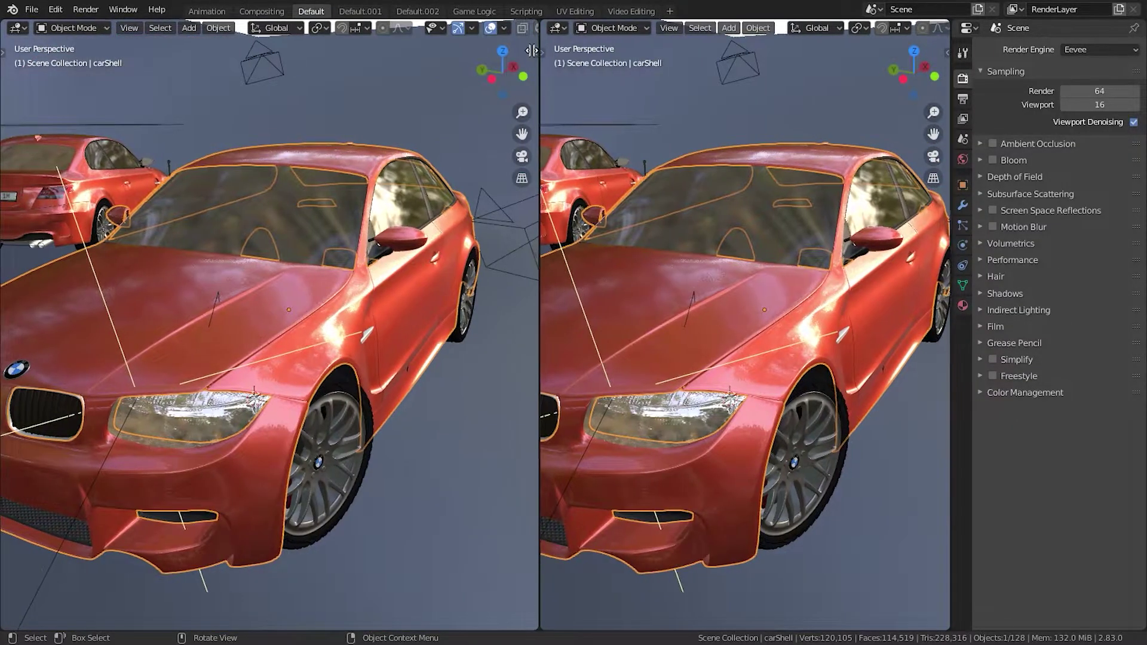
left_click(547, 27)
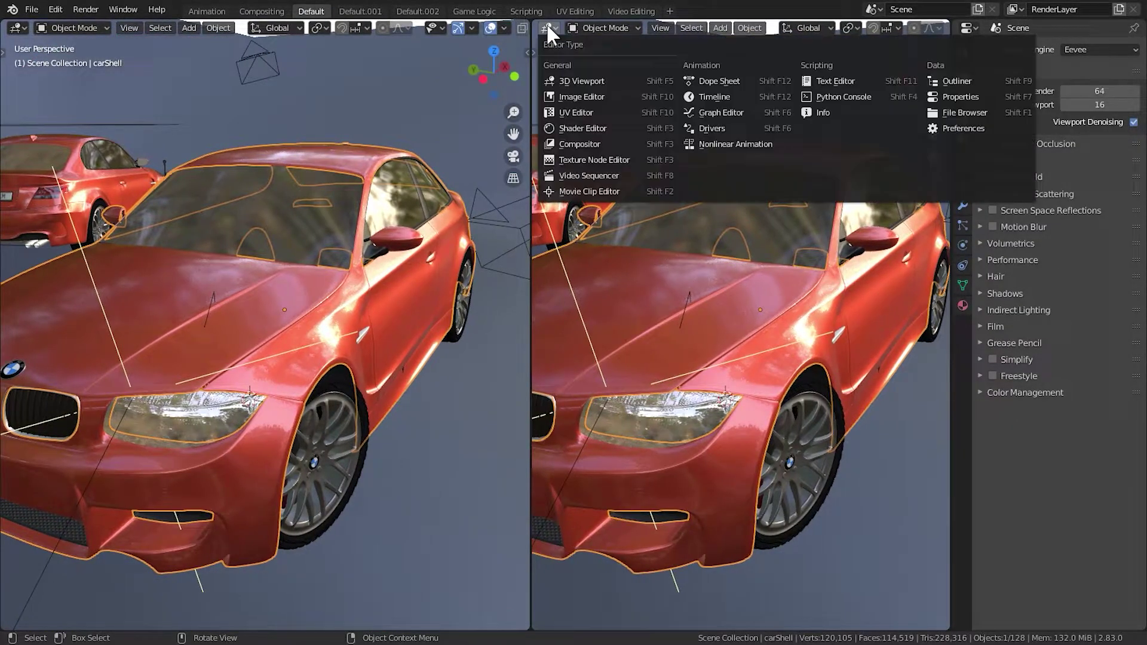
left_click(581, 126)
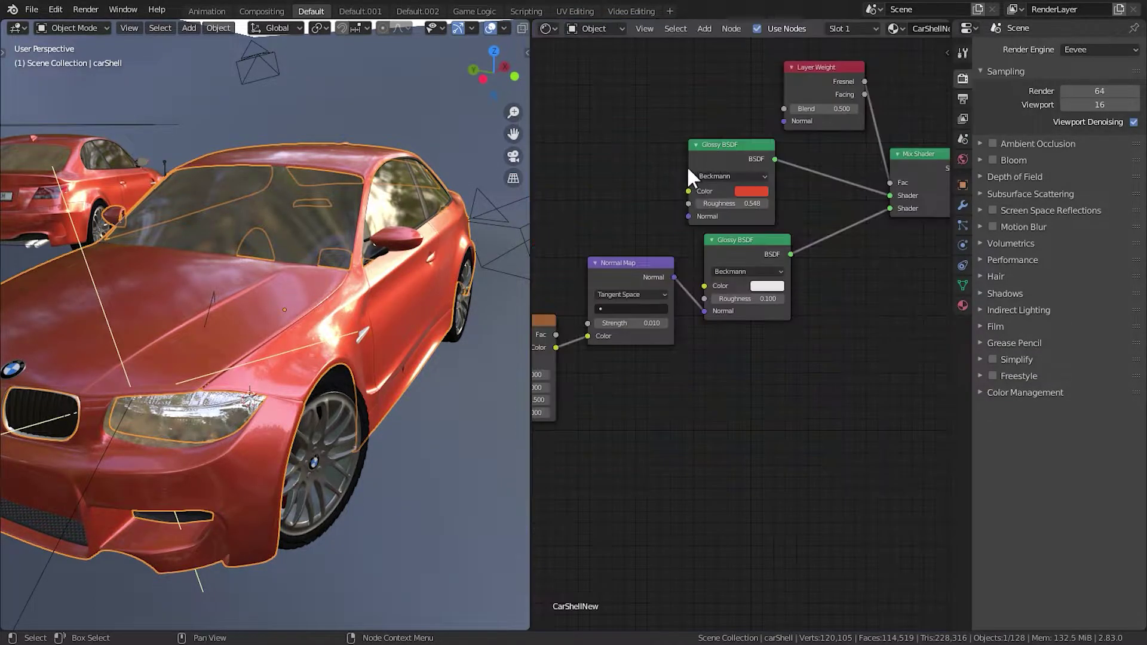
key("n")
key("n")
key("Home")
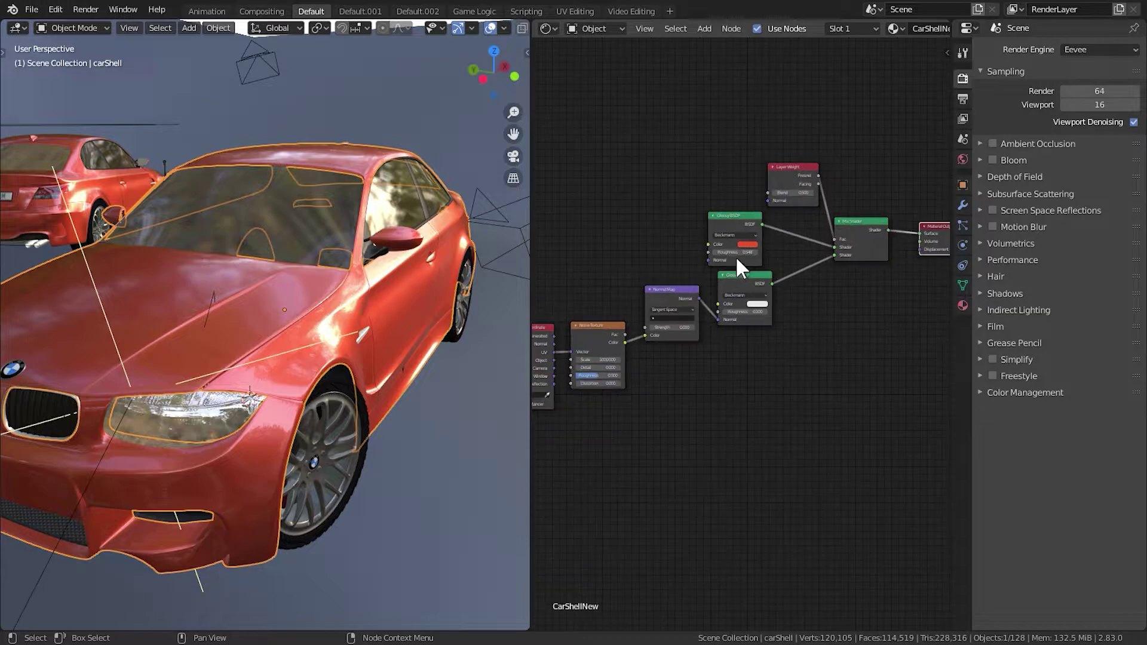
Step: Replace the old CarShellNew shader nodes with a Principled BSDF connected to the Material Output's Surface
scroll(735, 256, "down", 1)
left_click_drag(804, 225, 637, 401)
key("x")
middle_click_drag(770, 299, 715, 318)
scroll(740, 321, "up", 8)
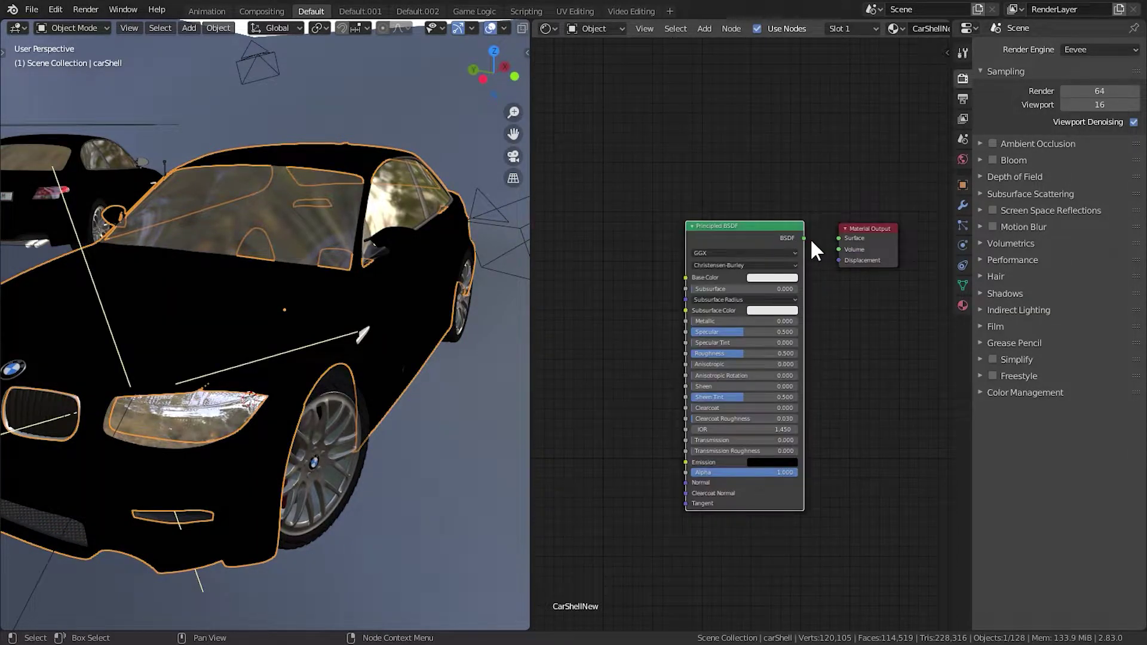
left_click_drag(804, 238, 839, 237)
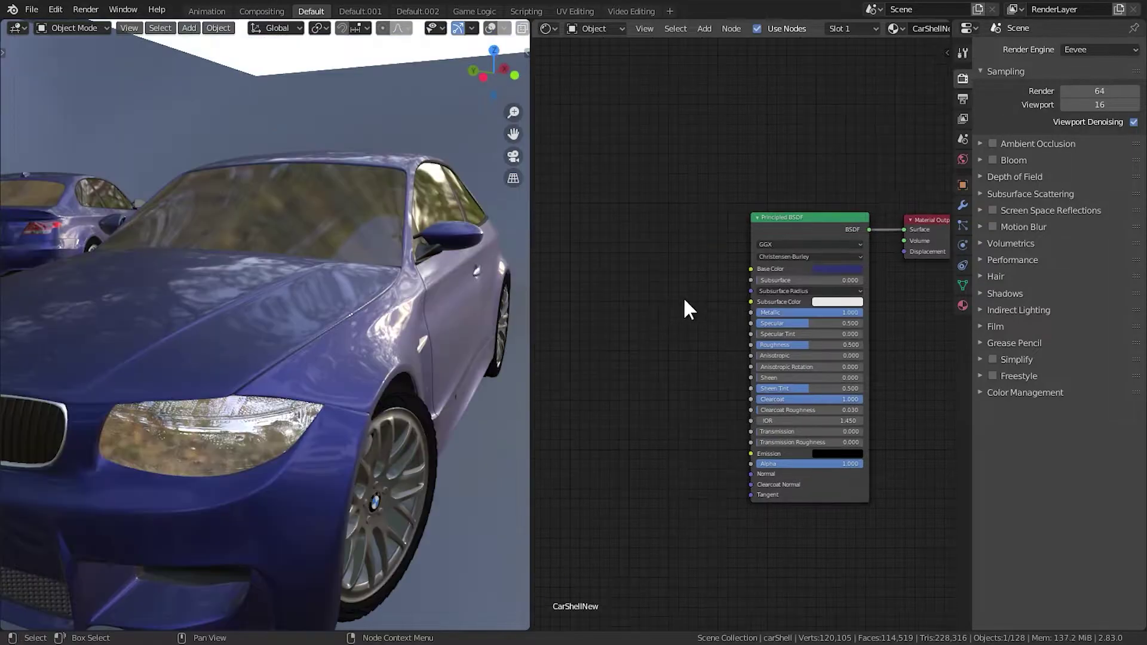
Step: Add a Noise Texture node to the car shell material and set its dimensions to 2D
middle_click_drag(683, 296, 736, 304)
key("shift+a")
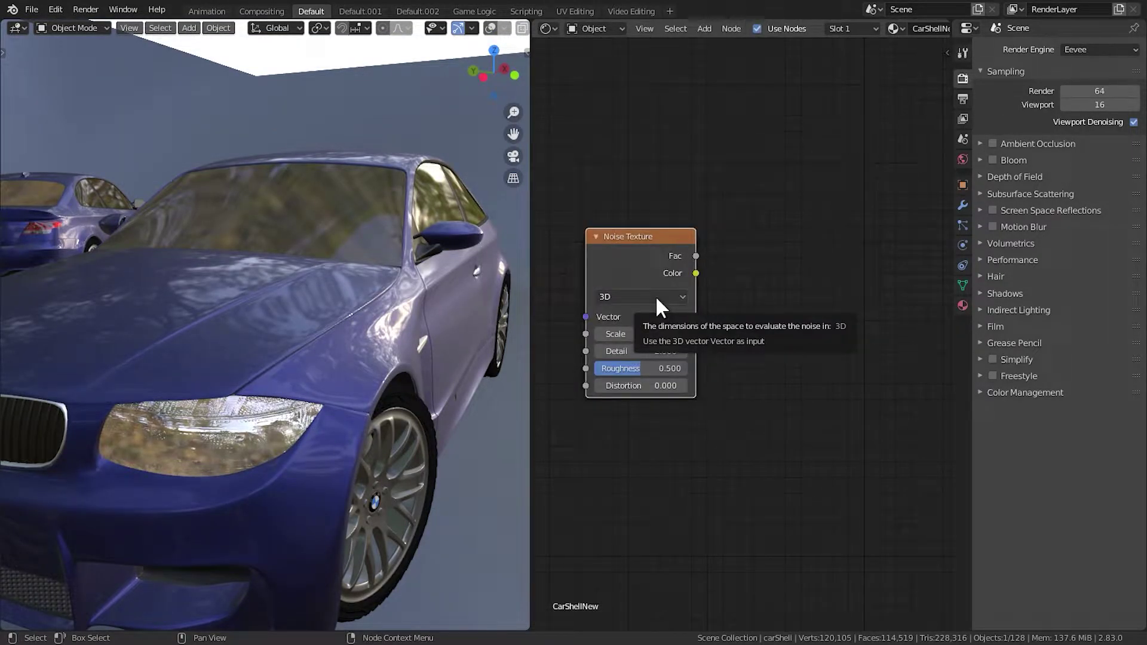
left_click(655, 295)
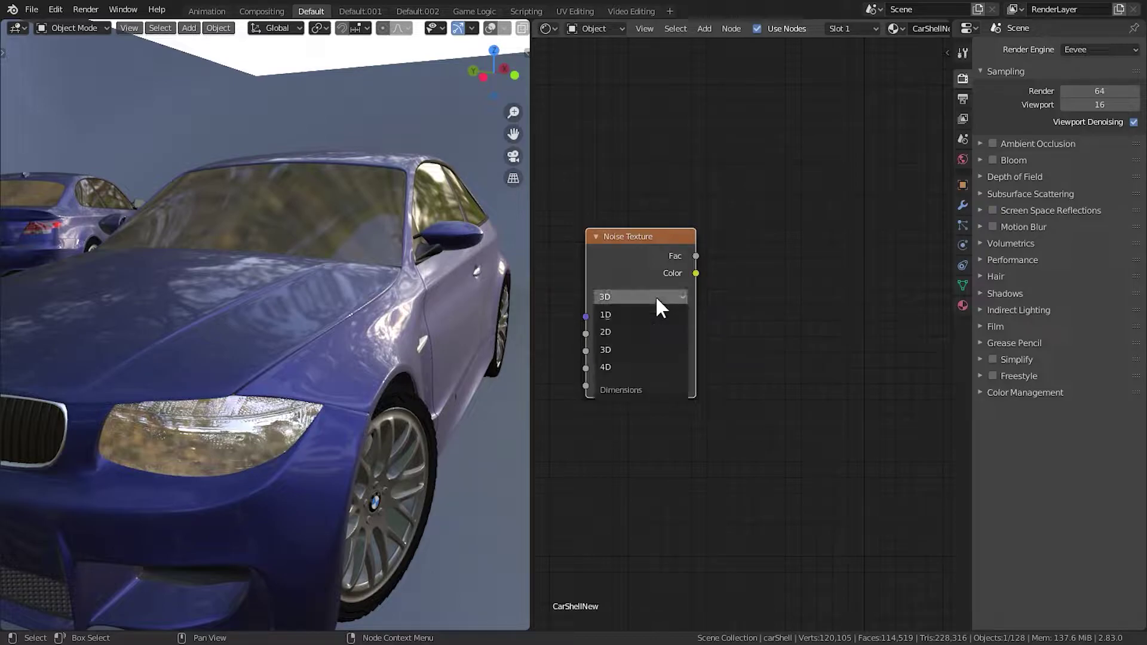
left_click(634, 332)
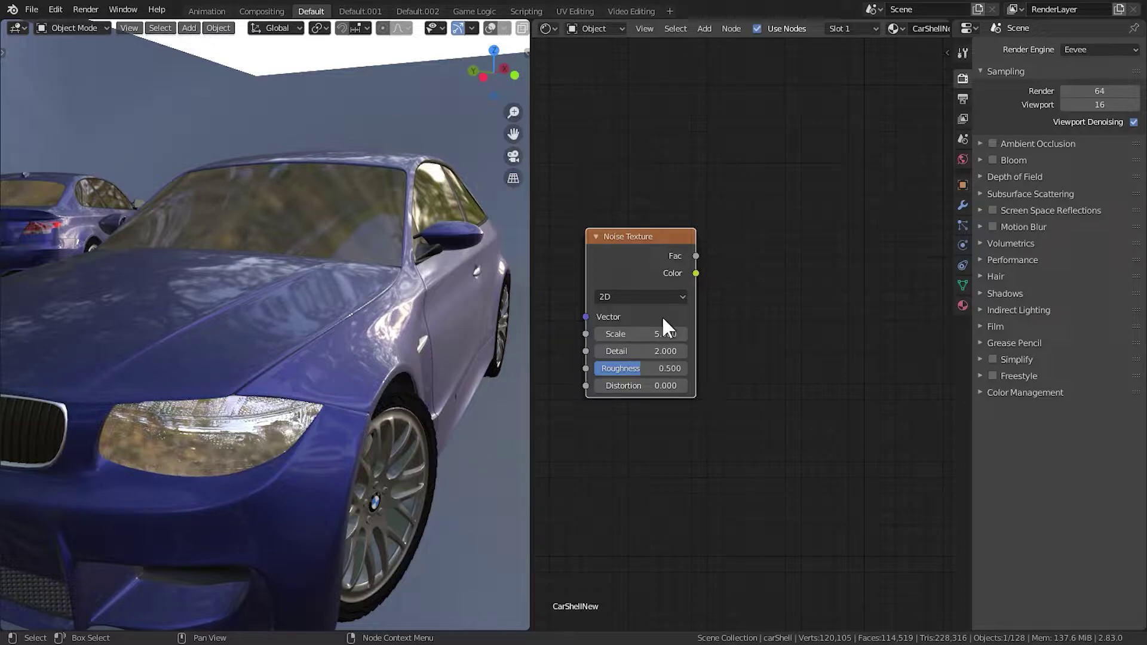
Step: Add a ColorRamp driven by the Noise Texture's Fac output and preview the ramp on the car
scroll(662, 315, "down", 2)
middle_click_drag(672, 314, 632, 309)
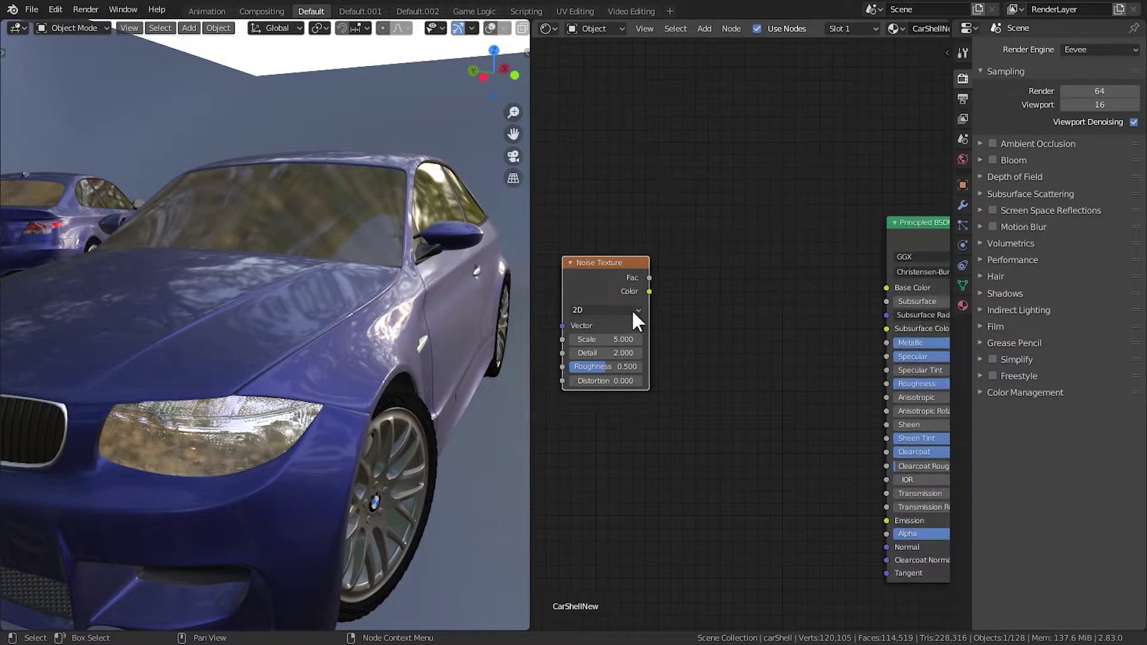
key("shift+a")
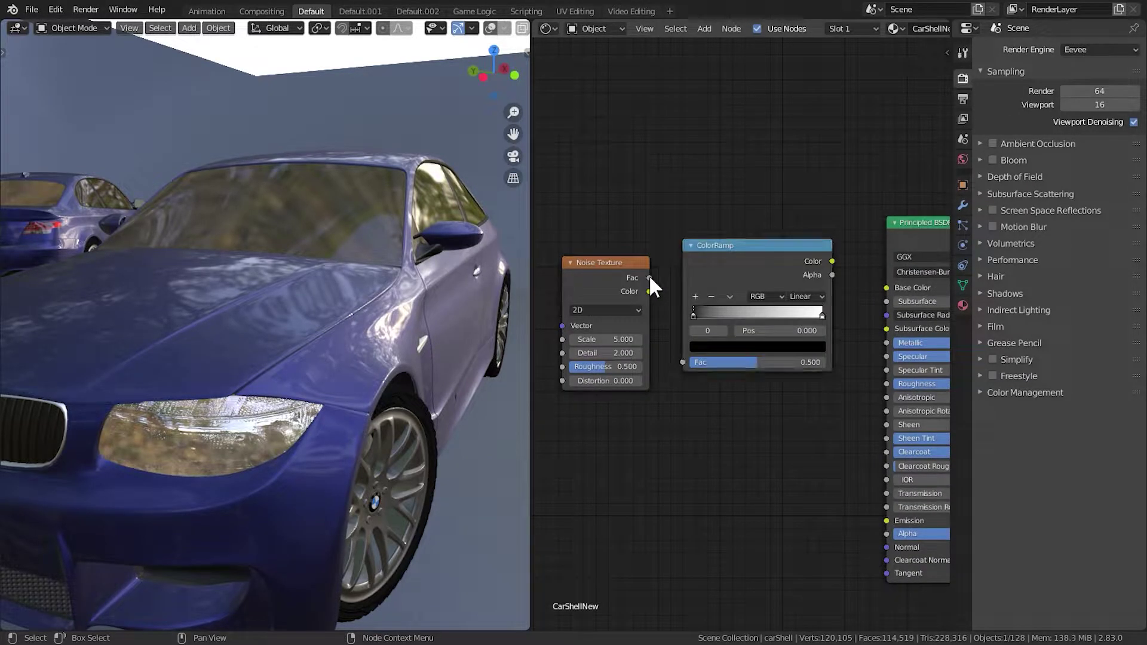
left_click_drag(650, 278, 683, 362)
left_click_drag(766, 259, 760, 275)
left_click(768, 272, "ctrl+shift")
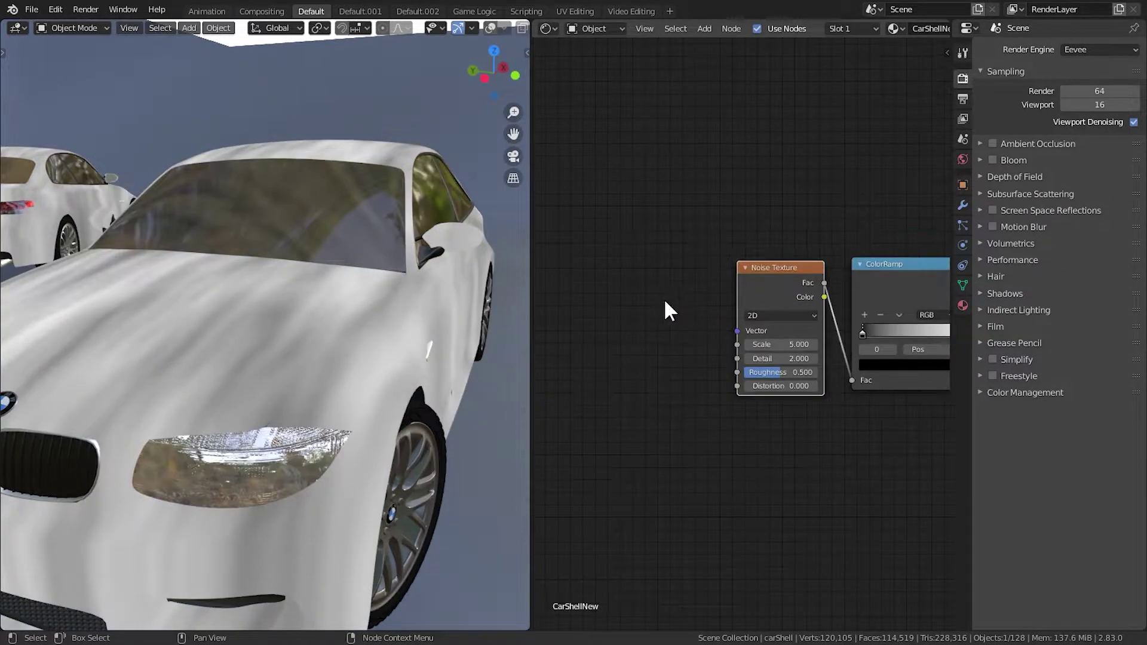
Step: Add a Texture Coordinate node and connect its Object output to the Noise Texture's Vector input
key("shift+a")
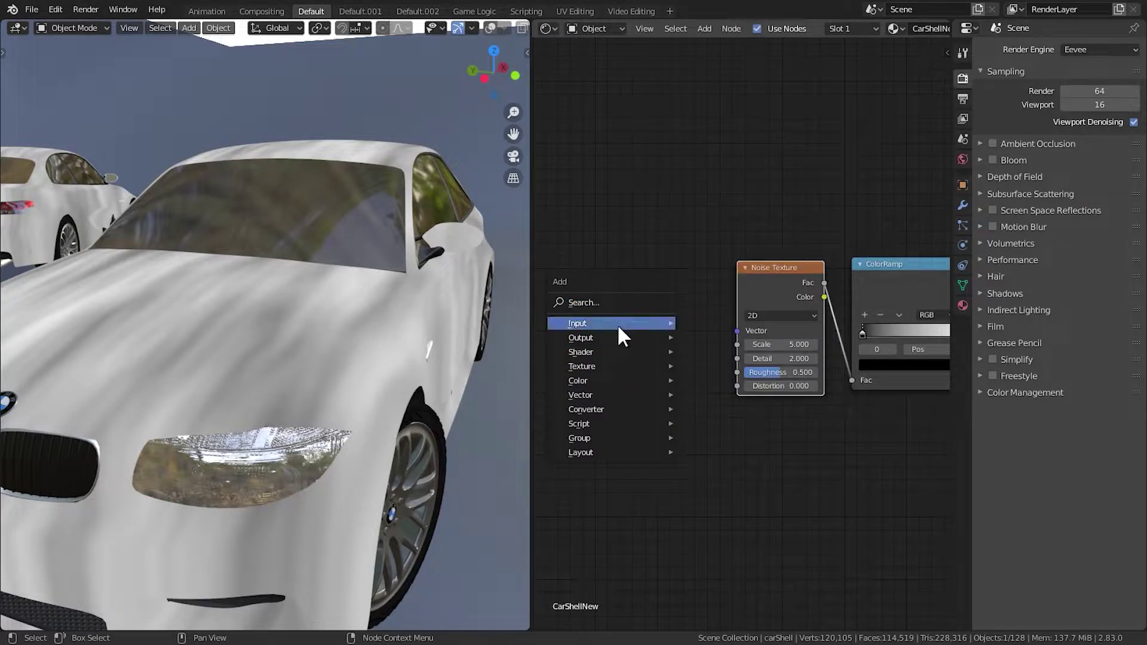
mouse_move(619, 326)
left_click(736, 242)
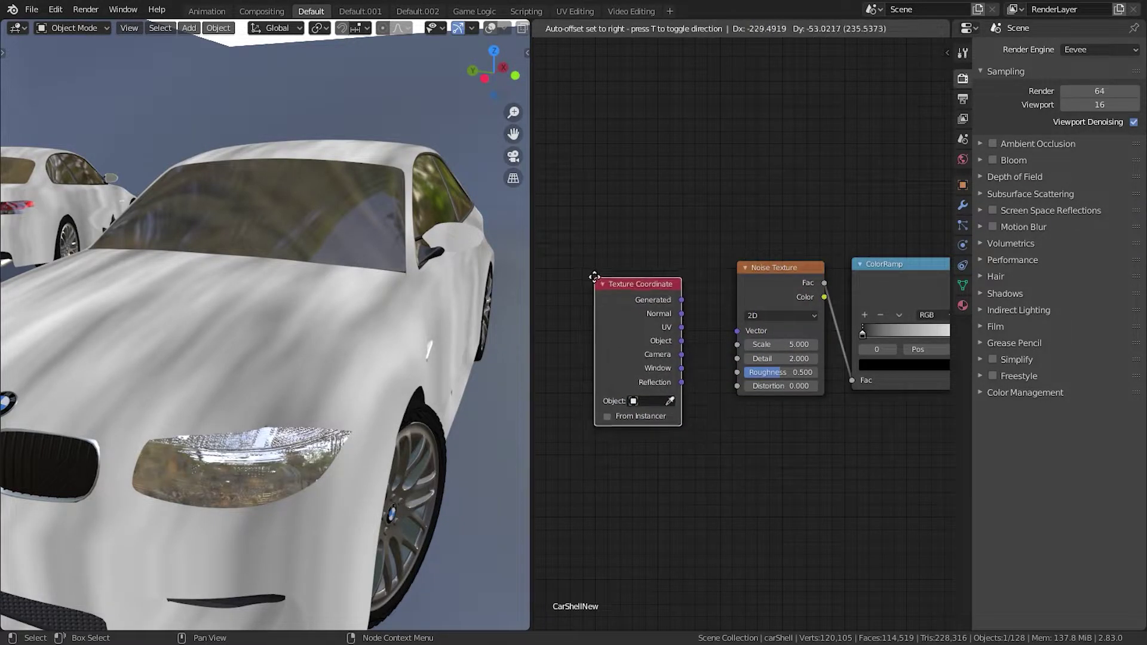
left_click(618, 292)
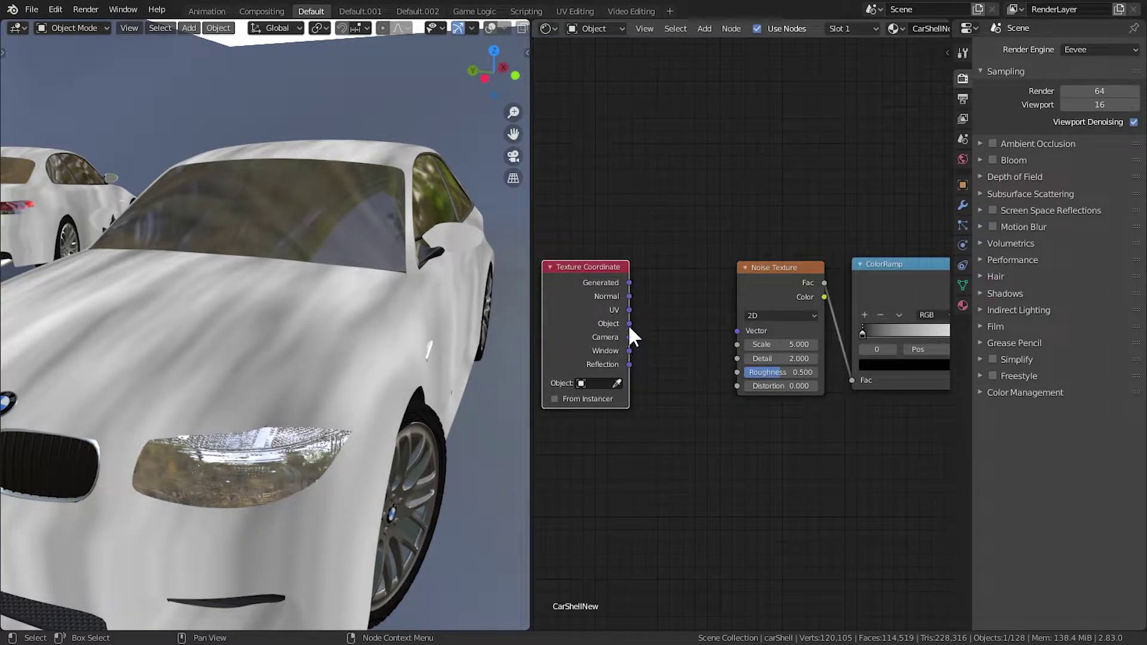
left_click_drag(629, 325, 737, 330)
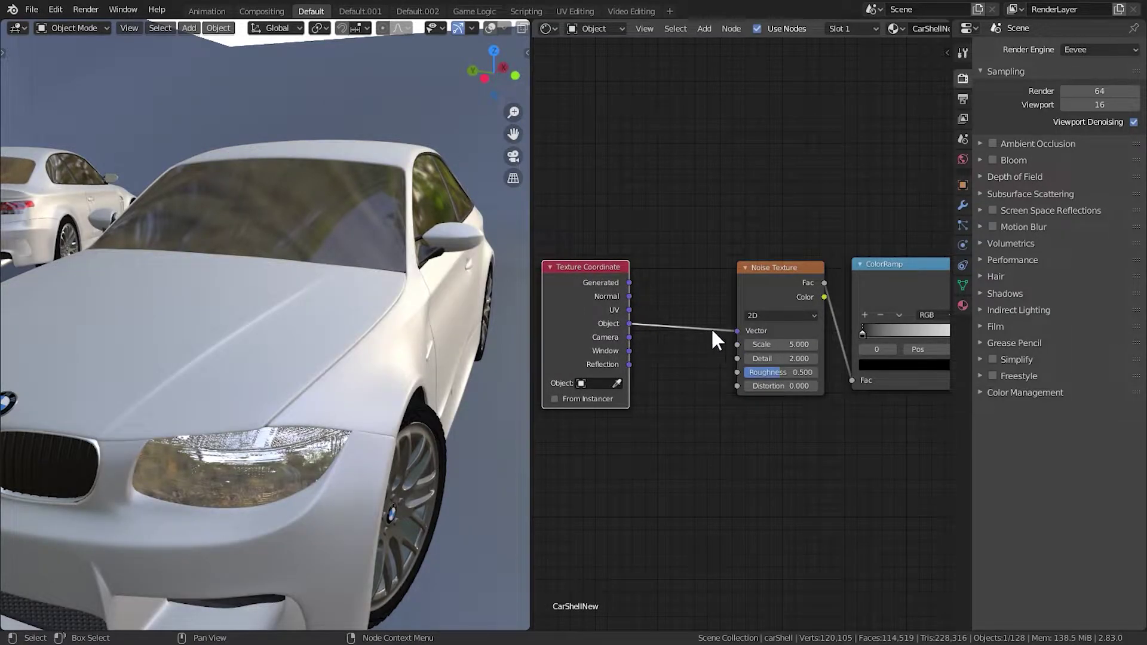
left_click_drag(602, 321, 697, 316)
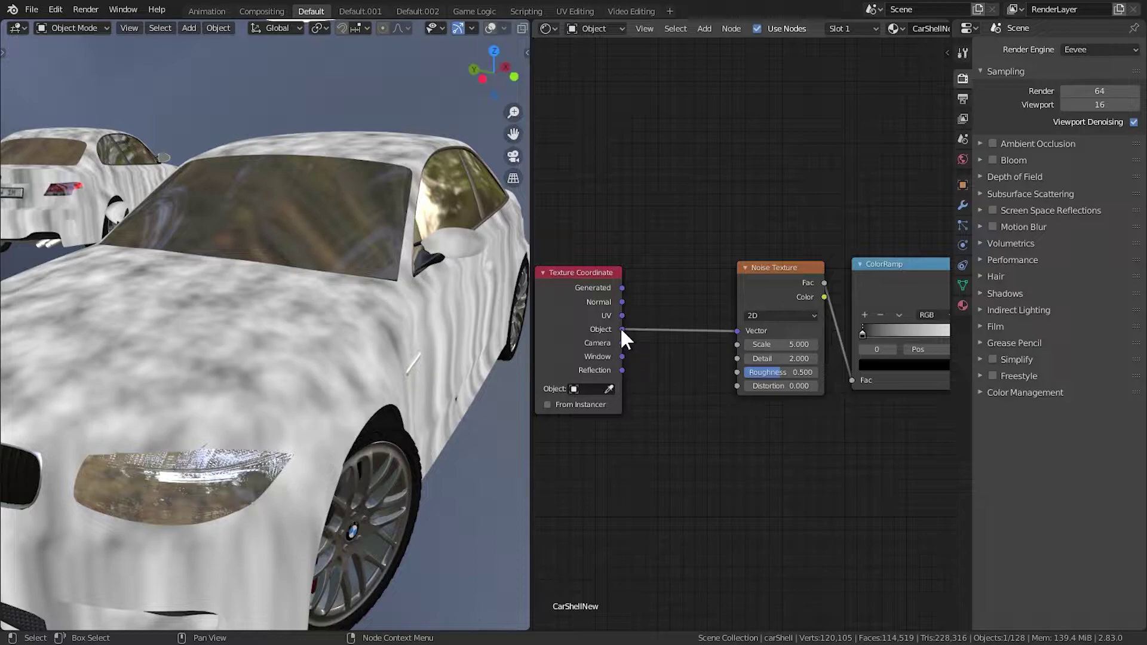
left_click_drag(621, 330, 674, 325)
Step: Move the ColorRamp's black stop to position 0.677 and inspect the resulting spots on the hood
middle_click_drag(742, 311, 562, 345)
scroll(684, 347, "up", 2)
middle_click_drag(722, 345, 666, 348)
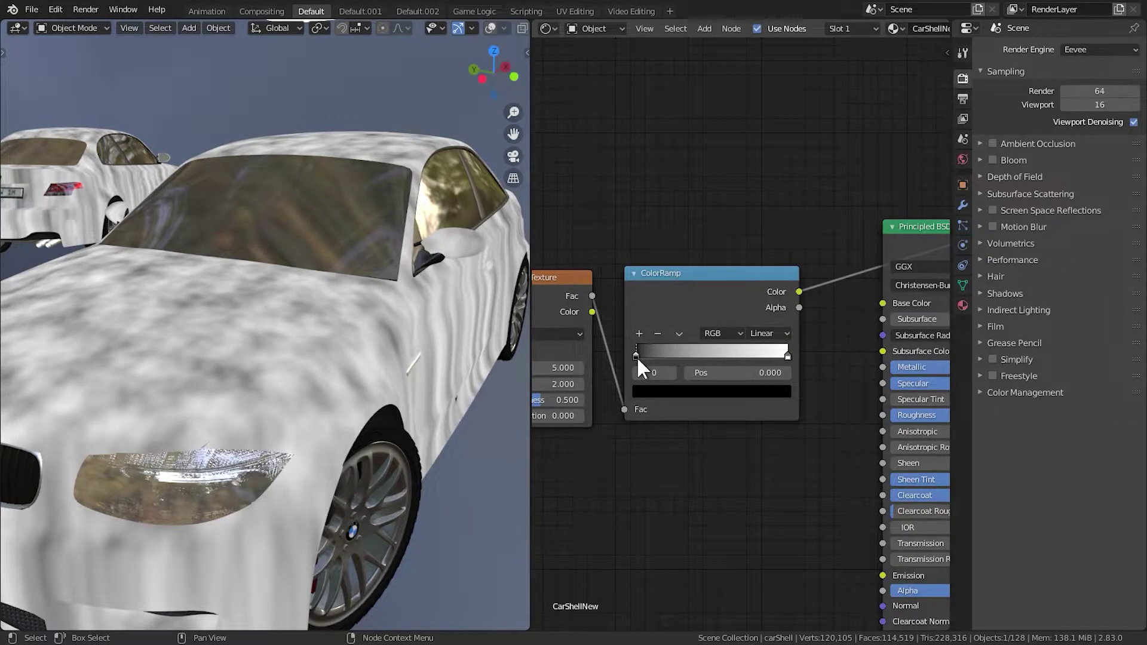
left_click_drag(635, 353, 746, 358)
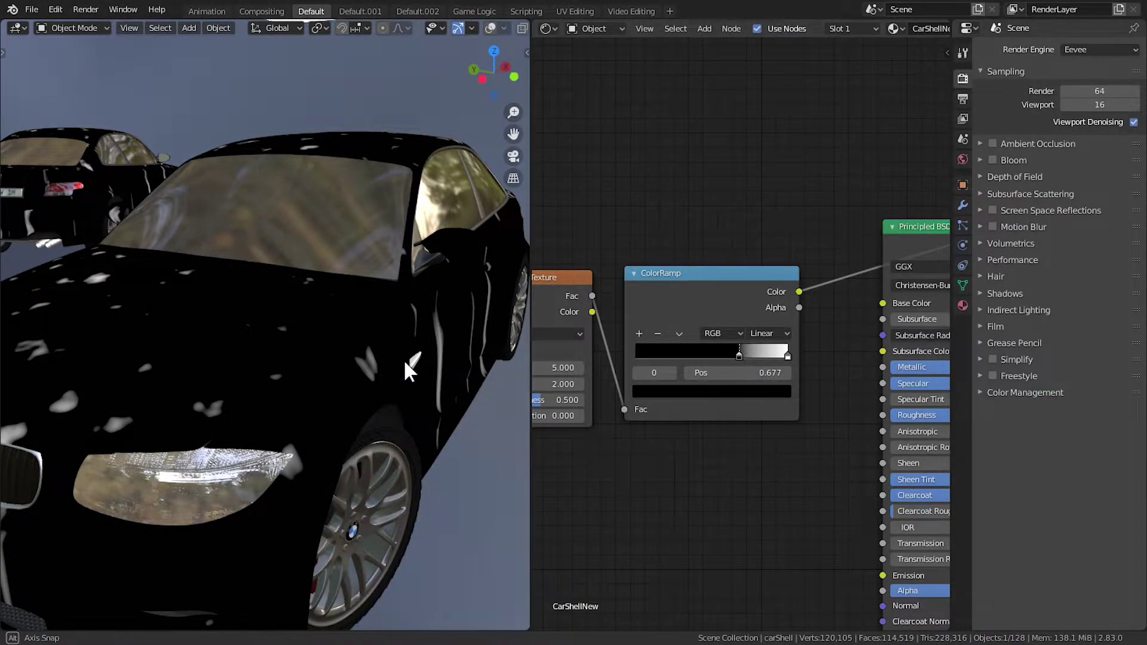
middle_click_drag(404, 359, 233, 455)
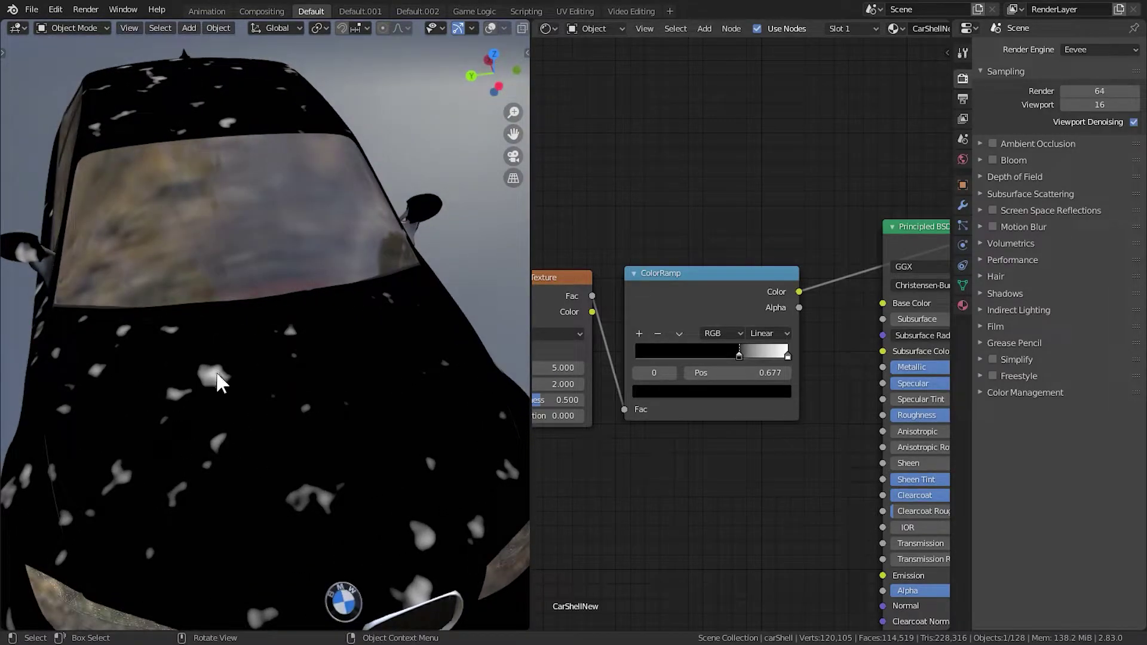
middle_click_drag(263, 404, 197, 401)
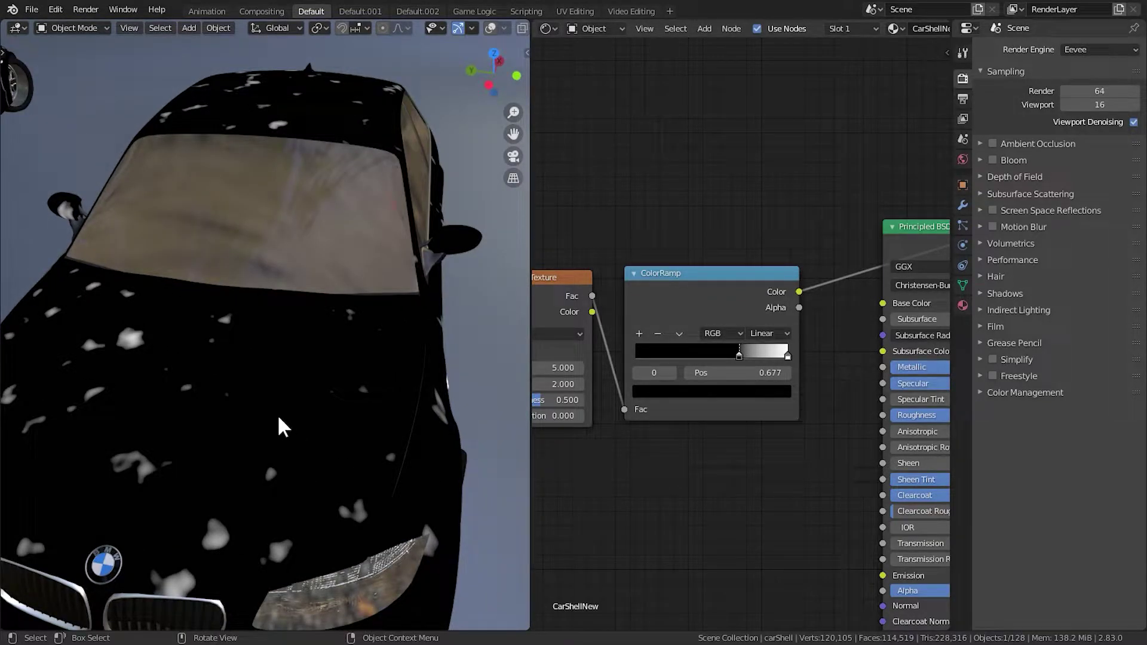
Step: Tune the Noise Texture to a Scale of 34.7 and a Detail of 0.7, checking the droplet pattern on the car
middle_click_drag(541, 425, 650, 422)
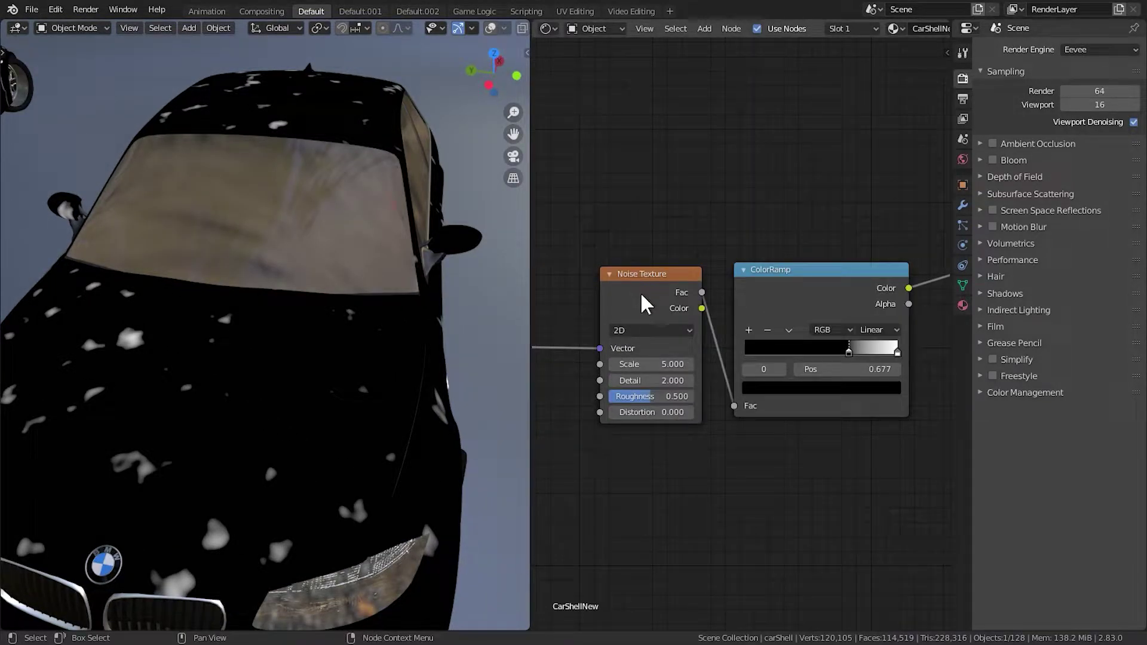
left_click_drag(645, 364, 717, 364)
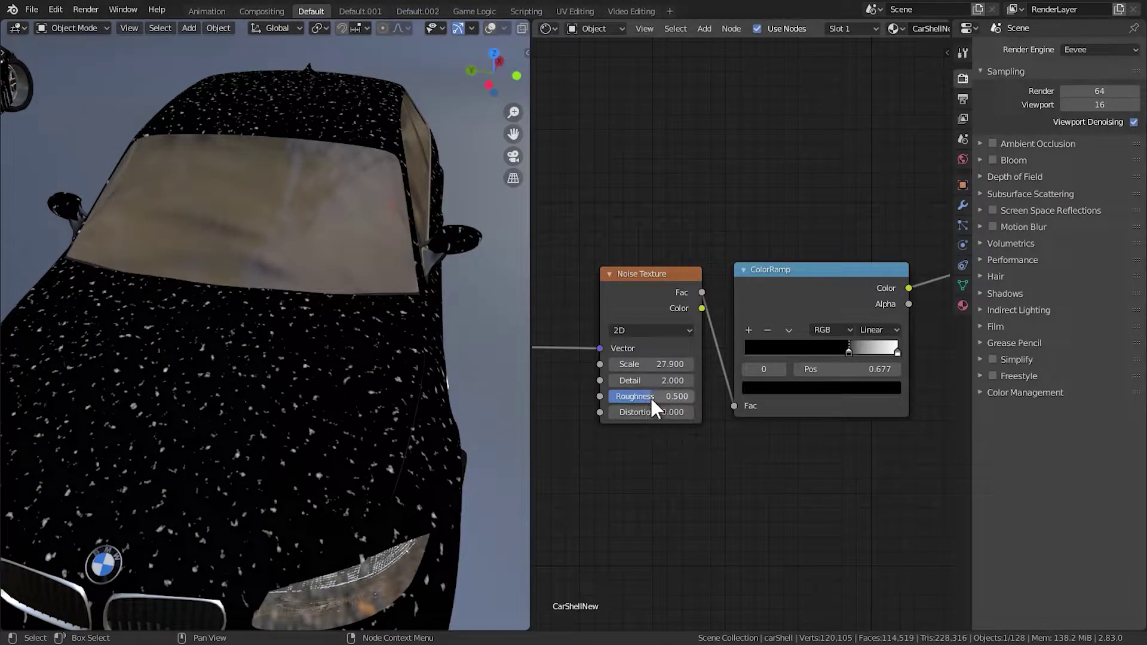
left_click_drag(651, 381, 639, 381)
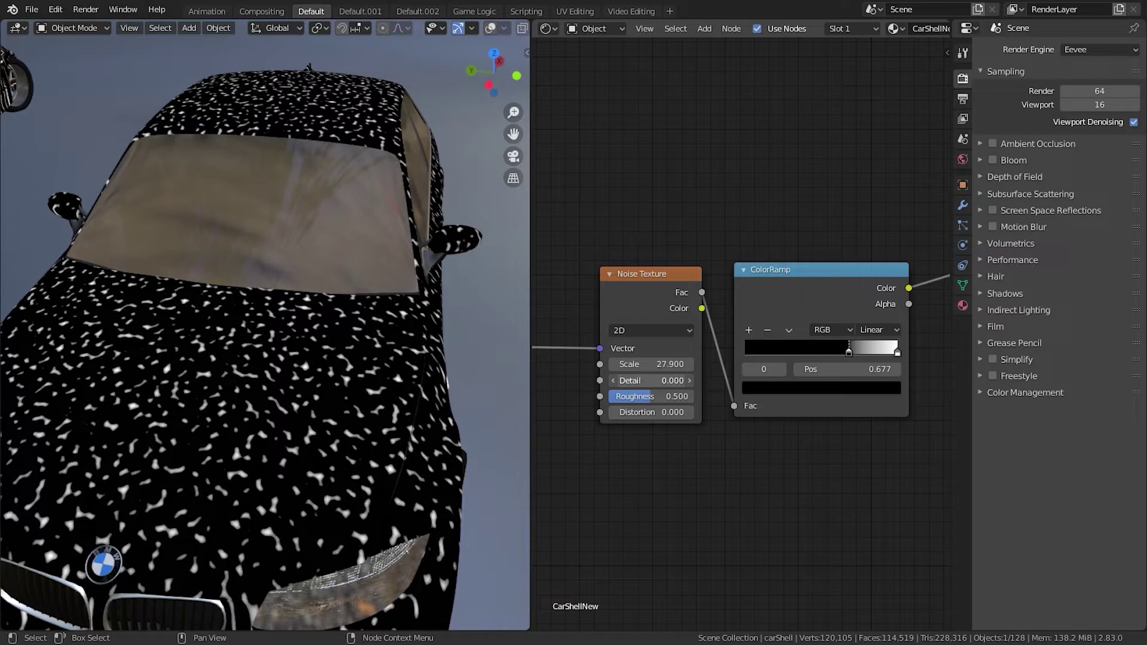
middle_click_drag(405, 417, 356, 409)
scroll(314, 398, "up", 1)
left_click_drag(651, 364, 693, 364)
middle_click_drag(418, 383, 345, 397)
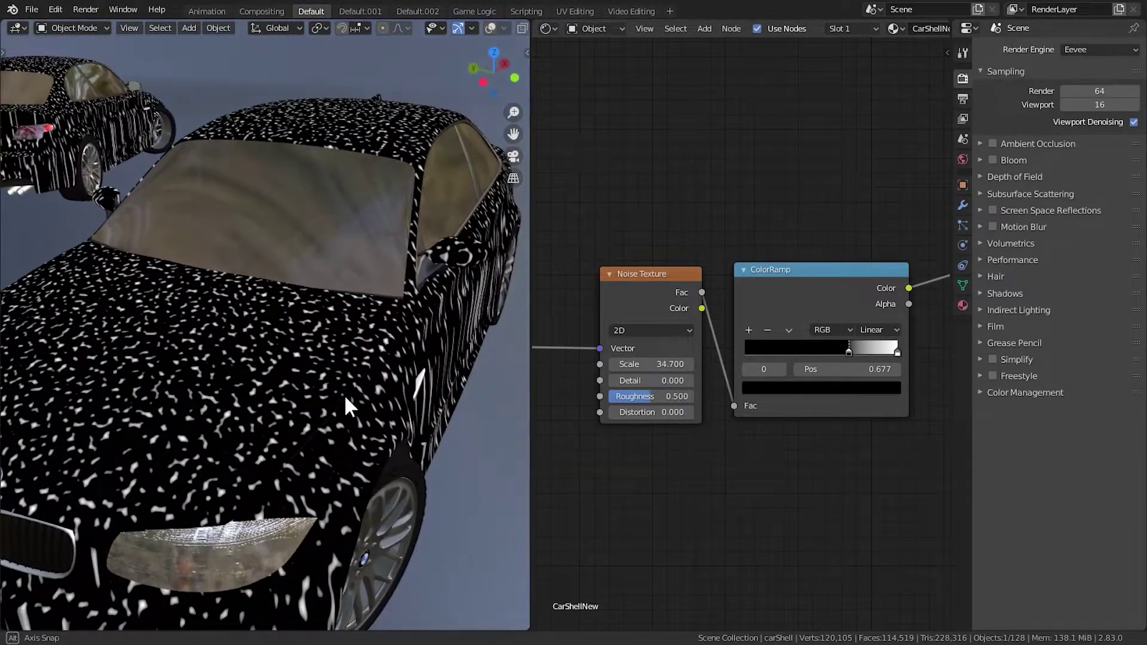
scroll(591, 435, "up", 2)
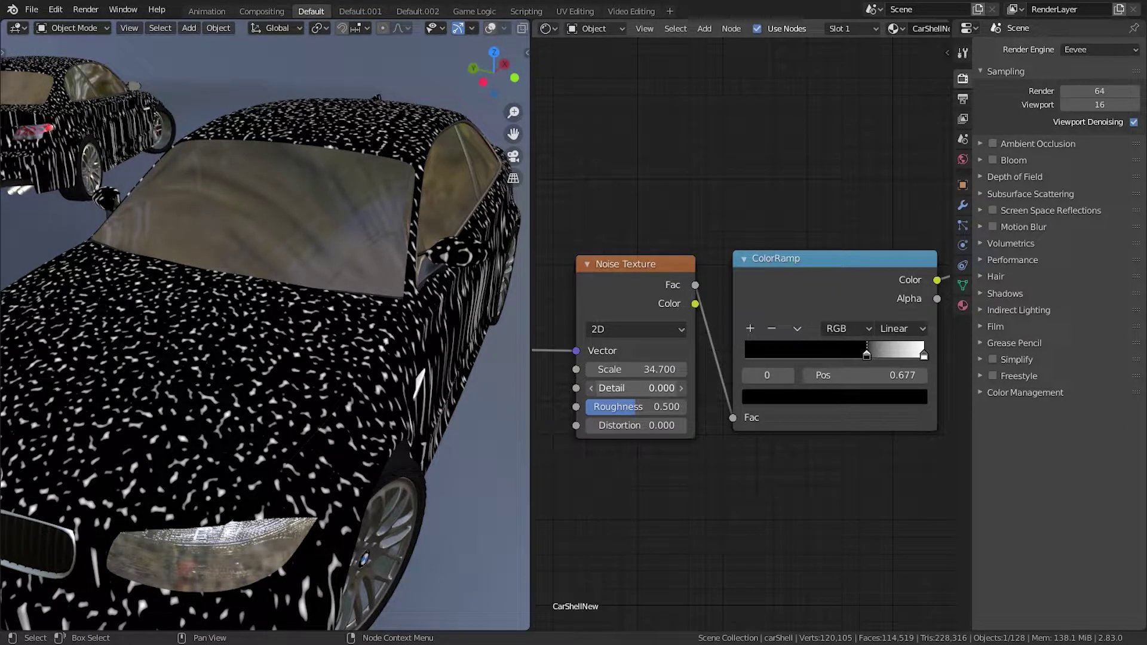
left_click_drag(635, 388, 652, 387)
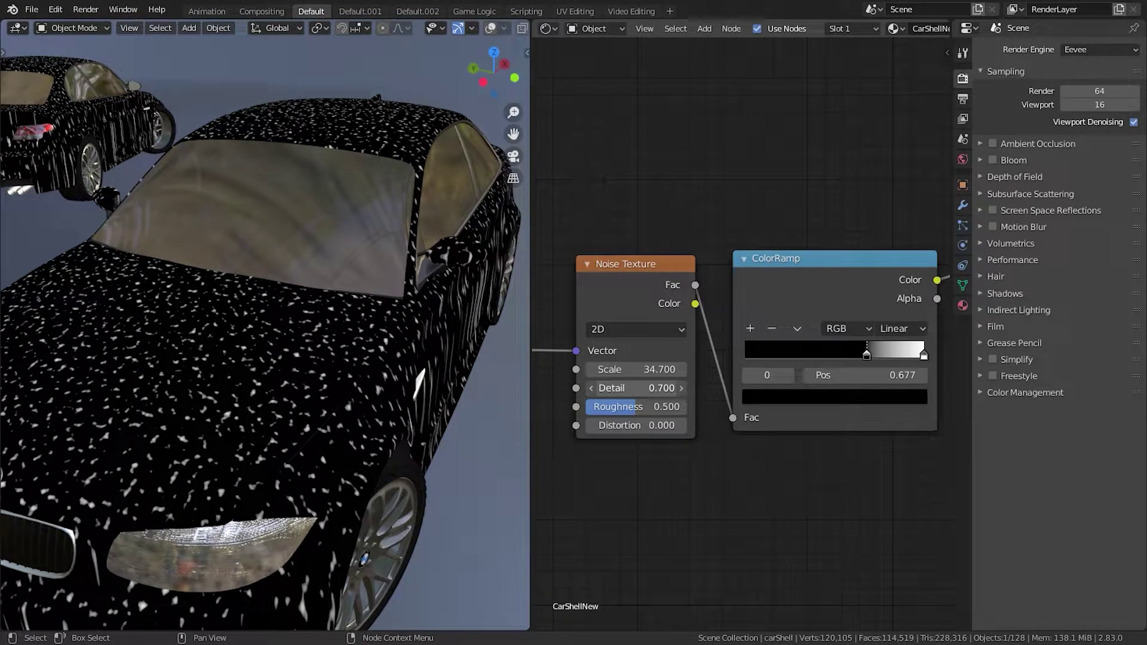
middle_click_drag(329, 414, 377, 415)
scroll(371, 413, "up", 2)
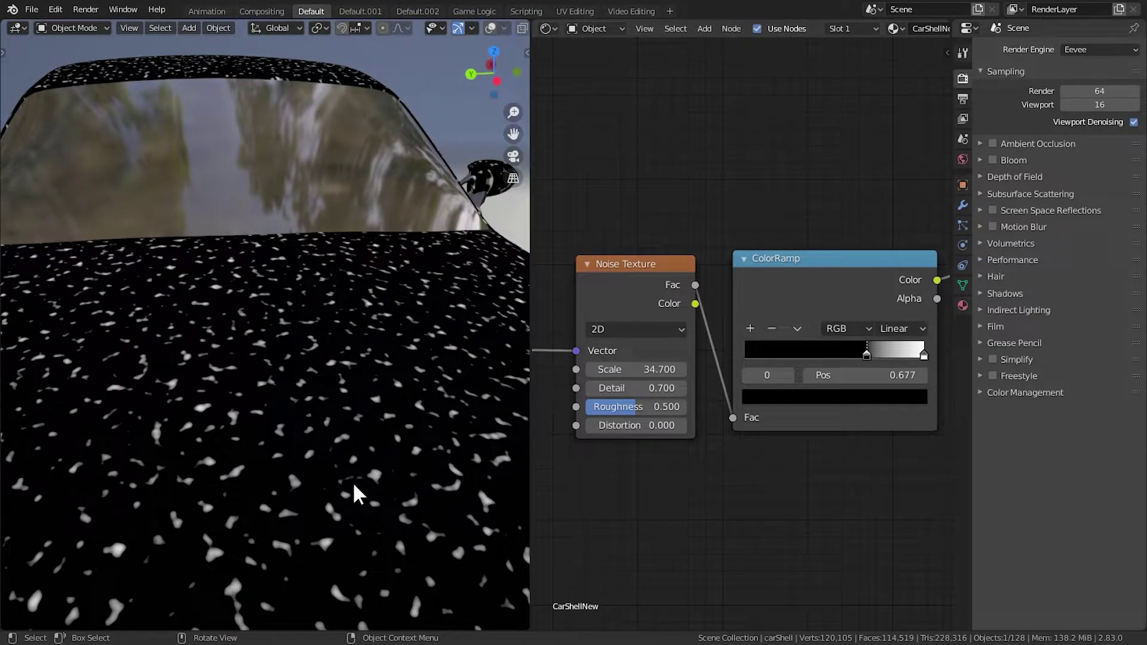
Step: Inspect the droplet pattern around the car and move the Texture Coordinate, Noise Texture and ColorRamp nodes away from the Principled BSDF
middle_click_drag(353, 485, 187, 469)
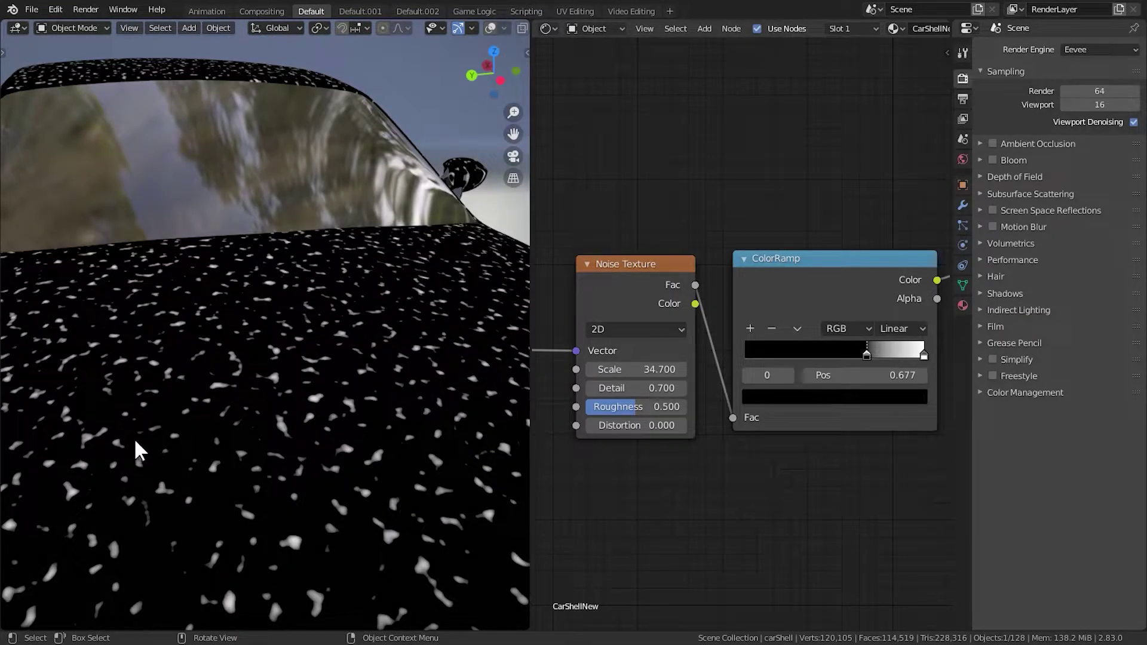
scroll(272, 422, "down", 2)
middle_click_drag(371, 465, 338, 457)
scroll(307, 481, "down", 2)
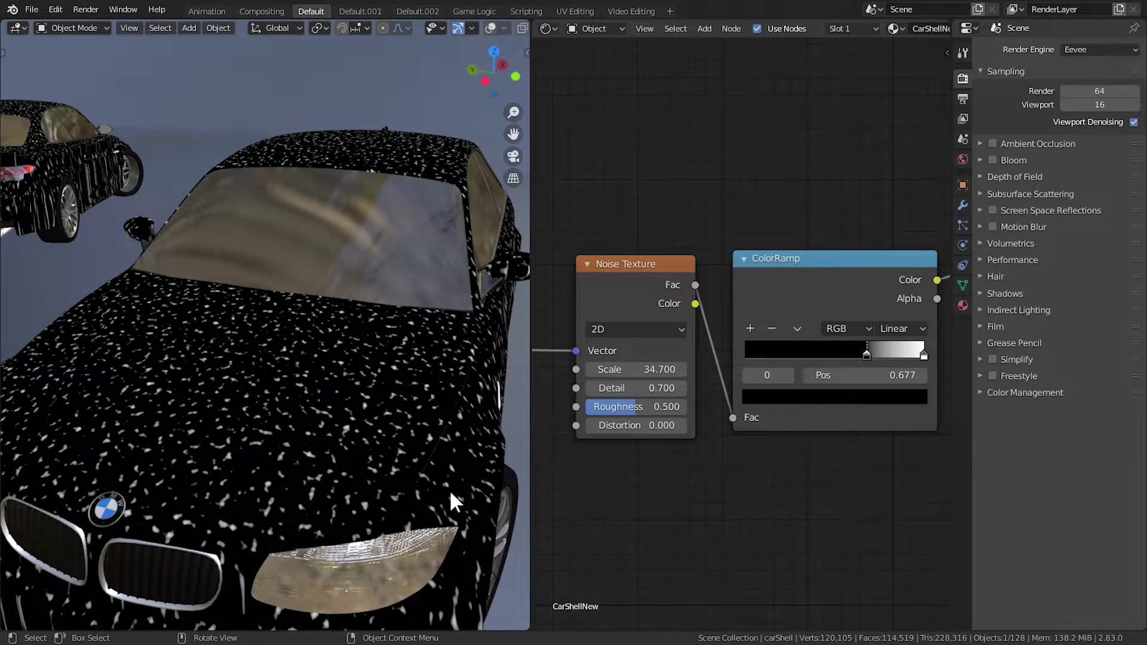
scroll(751, 468, "down", 3)
middle_click_drag(750, 468, 671, 422)
scroll(632, 470, "down", 1)
scroll(670, 416, "down", 4)
middle_click_drag(666, 361, 734, 342)
left_click_drag(772, 213, 548, 359)
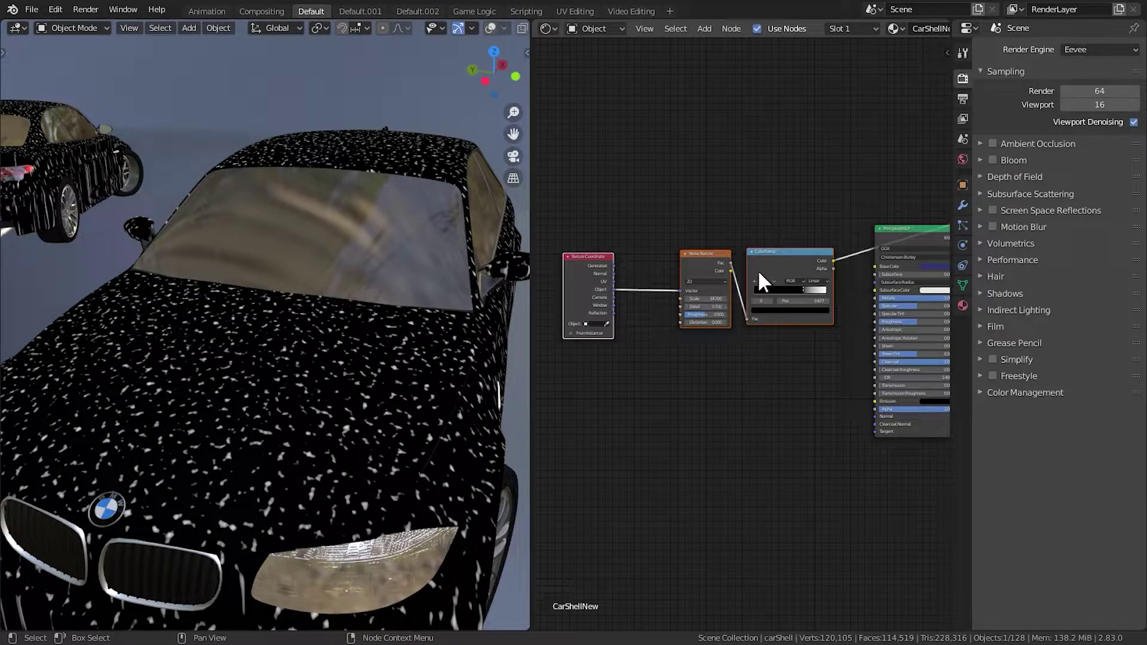
left_click_drag(758, 270, 611, 412)
Step: Add a Bump node, feeding the ColorRamp's Color into its Height and its Normal output into the Principled BSDF's Normal, and check the hood
scroll(724, 421, "up", 2)
key("shift+a")
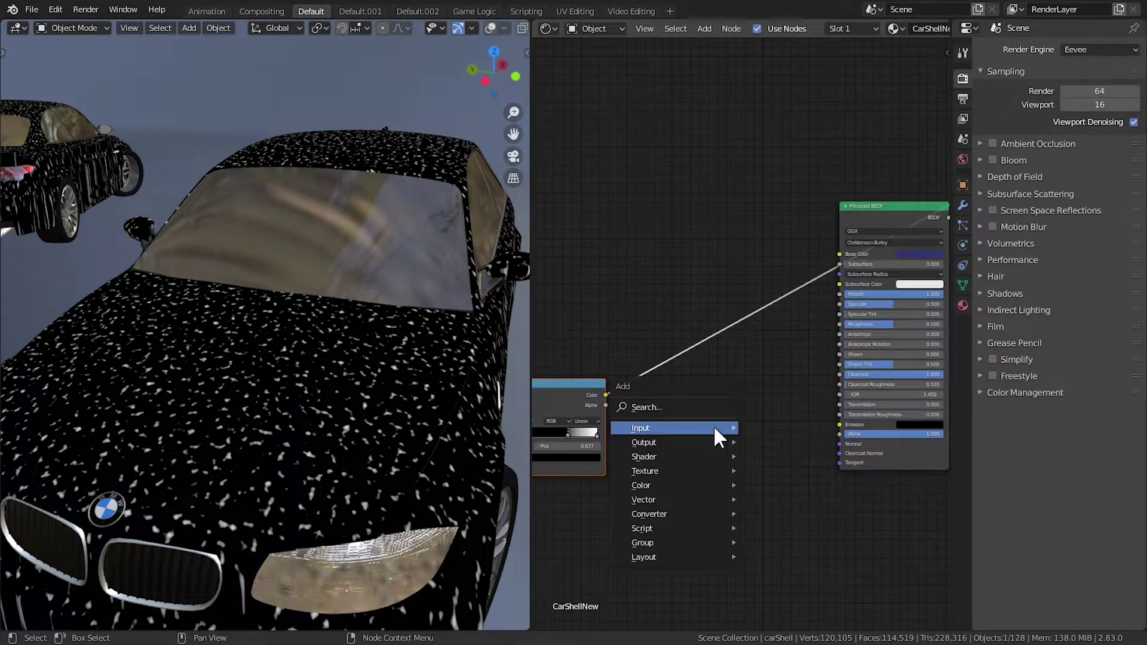
mouse_move(674, 501)
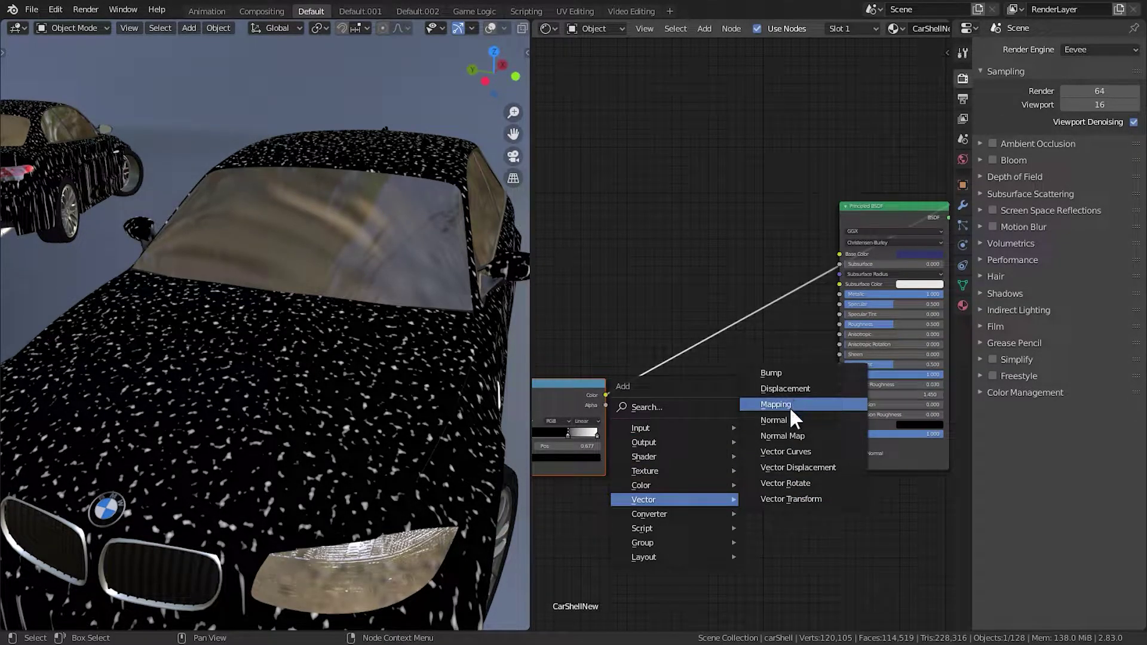
left_click(774, 373)
left_click(729, 404)
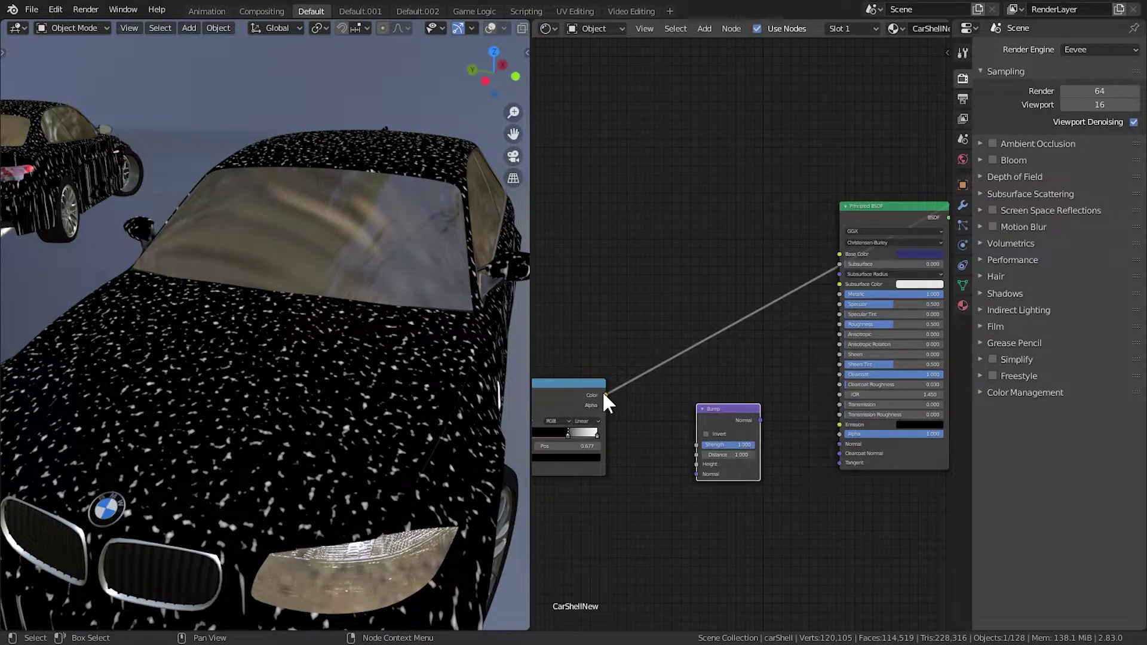
left_click_drag(605, 394, 697, 465)
left_click_drag(759, 420, 839, 443)
middle_click_drag(744, 407, 596, 464)
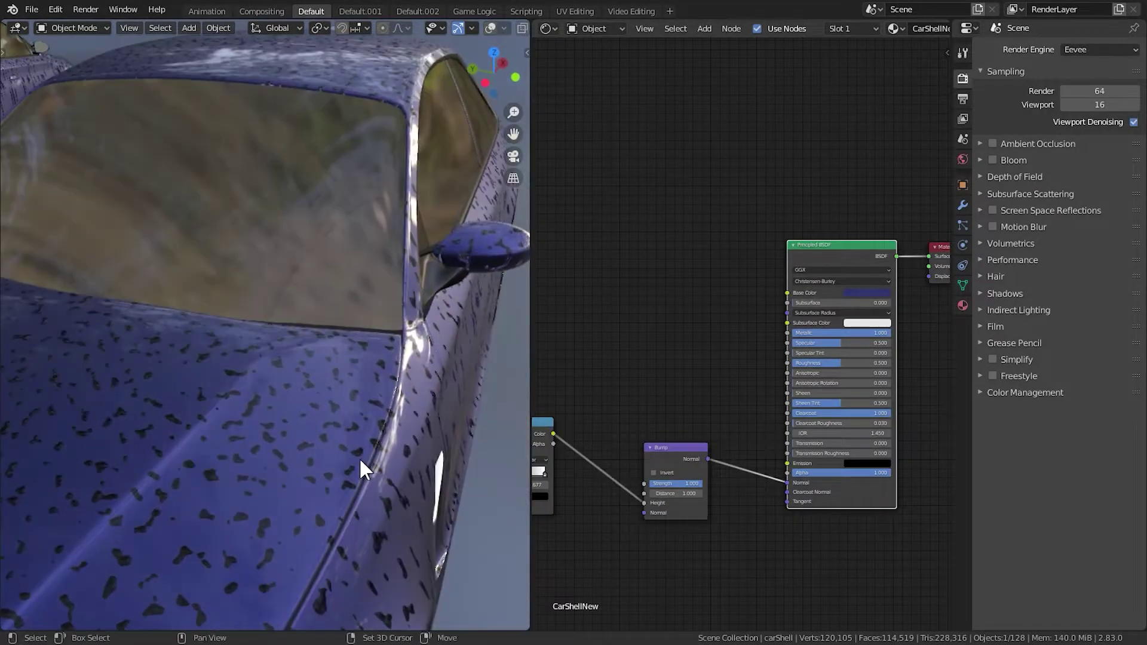
middle_click_drag(239, 475, 304, 404, "shift")
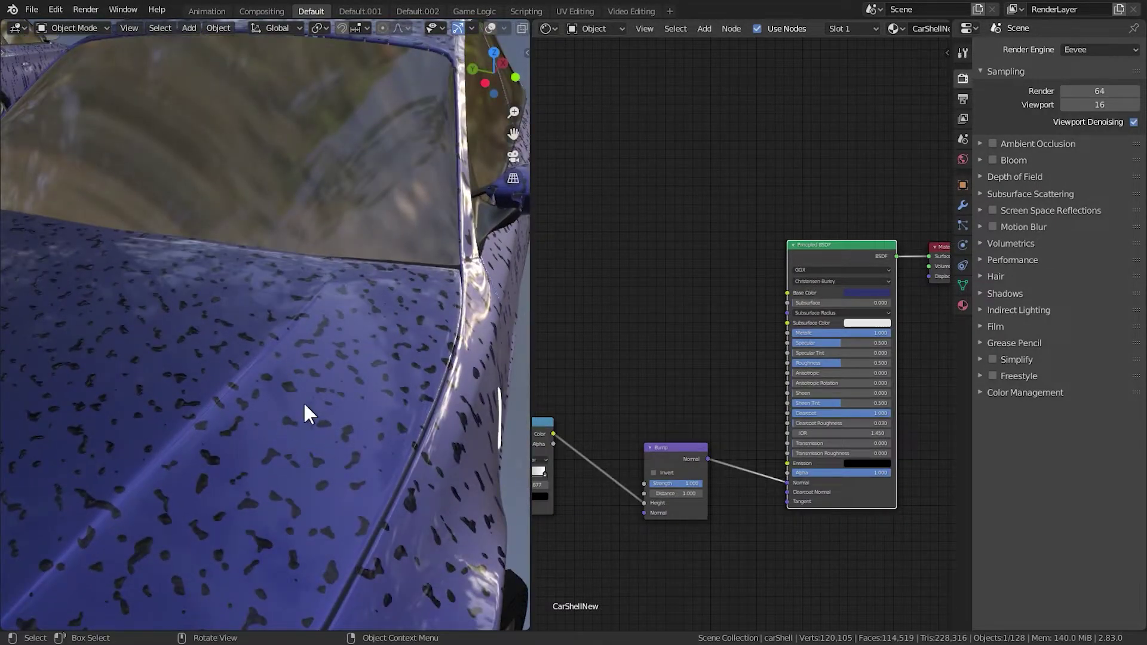
middle_click_drag(330, 448, 352, 460)
scroll(349, 470, "down", 2)
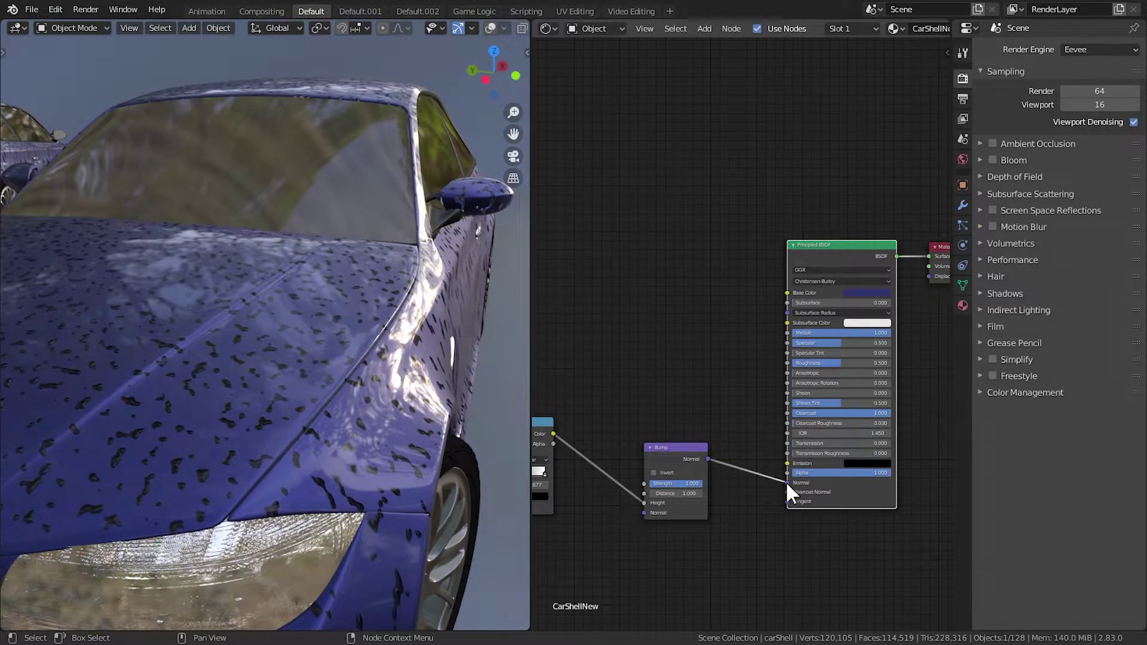
Step: Unplug the Bump node, set the Principled BSDF's Clearcoat, Metallic and Roughness to 0, and reconnect the Bump to Normal
left_click_drag(788, 482, 761, 466)
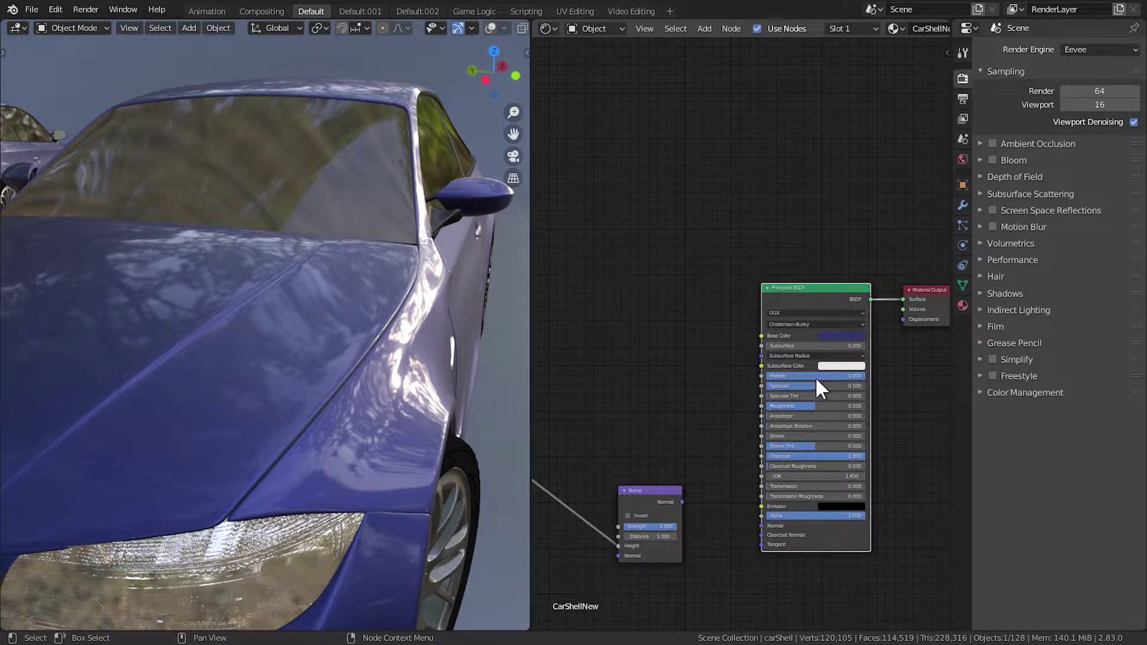
left_click_drag(830, 454, 767, 455)
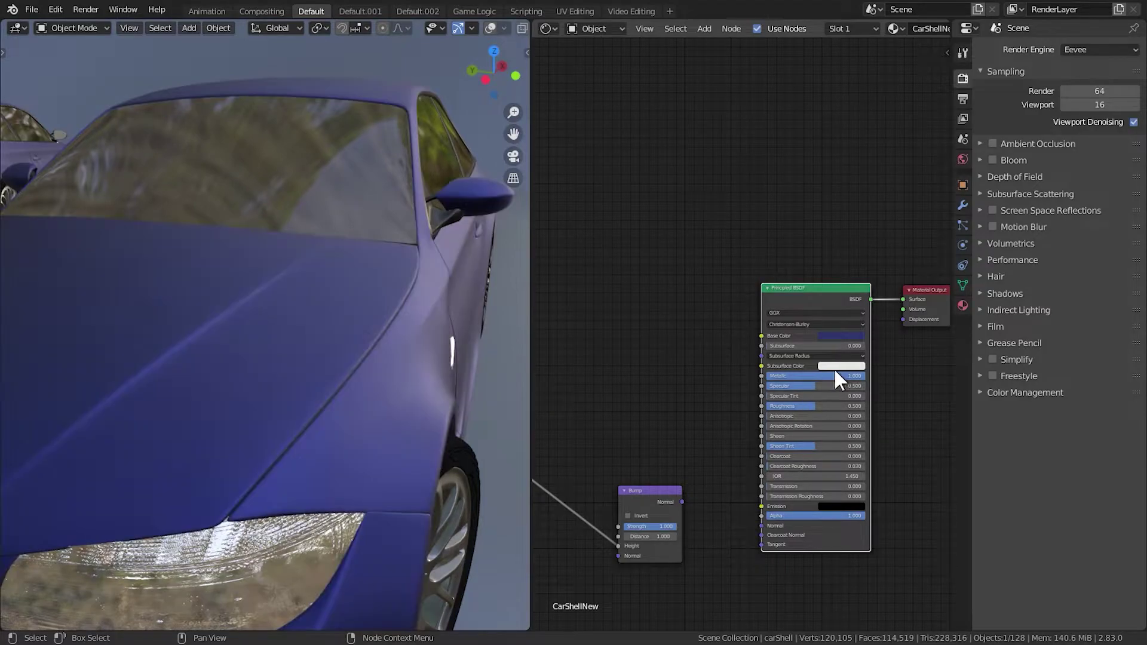
left_click_drag(849, 375, 770, 405)
middle_click_drag(387, 448, 442, 472)
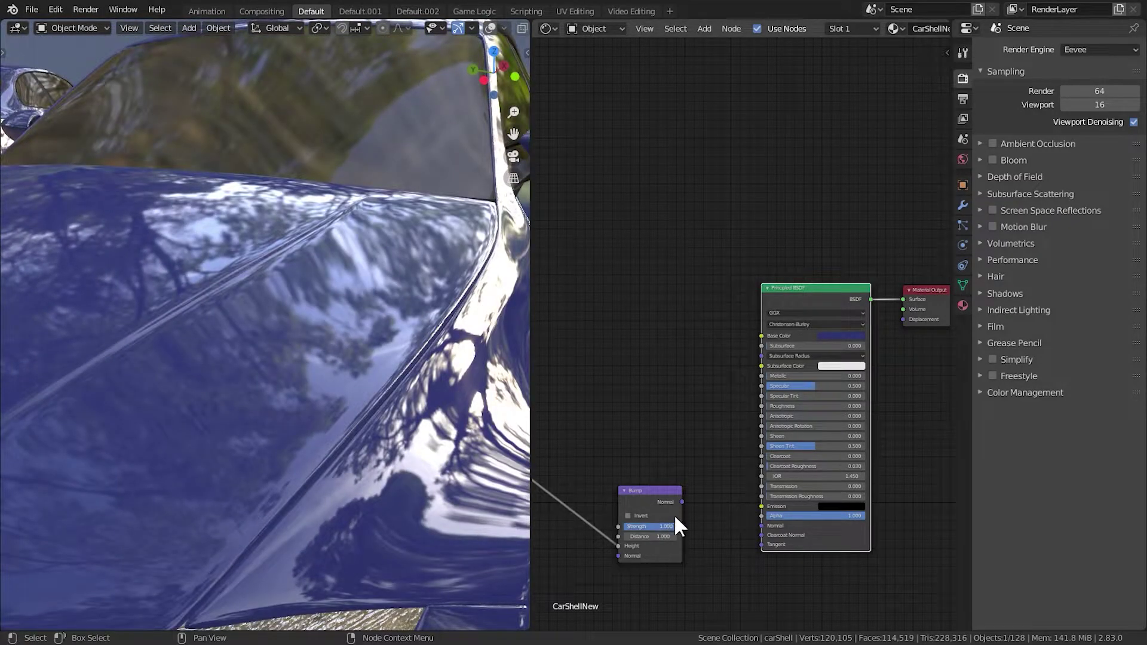
left_click_drag(683, 501, 761, 525)
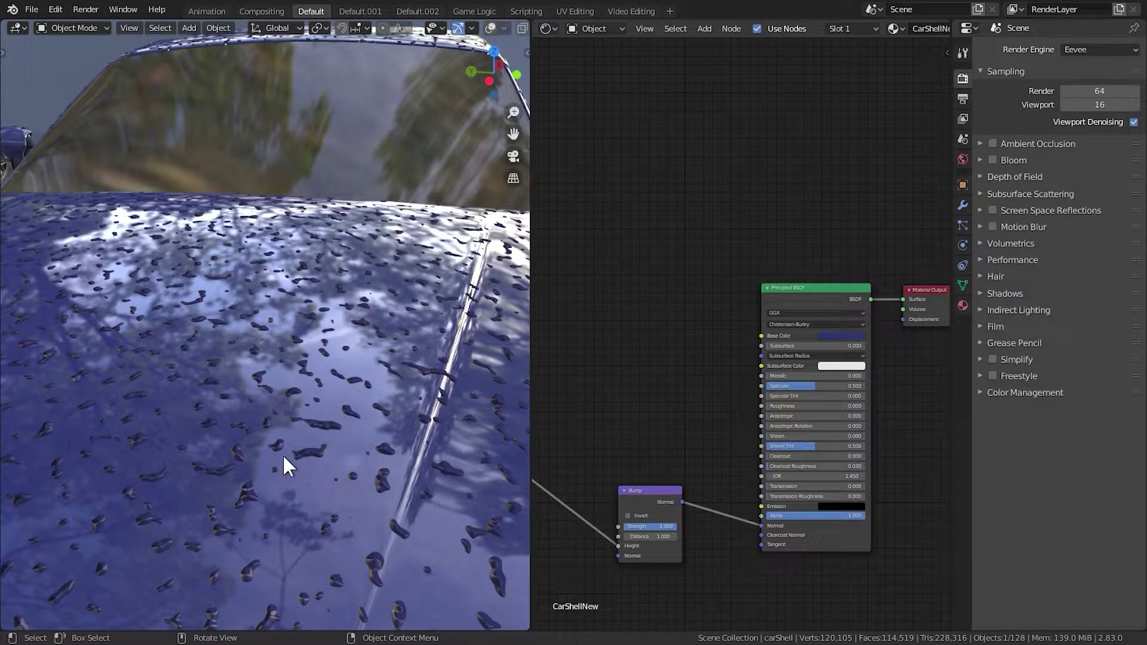
Step: Darken the ColorRamp's white stop to a value of about 0.065 to soften the bump and inspect the drops on the hood
middle_click_drag(620, 484, 793, 378)
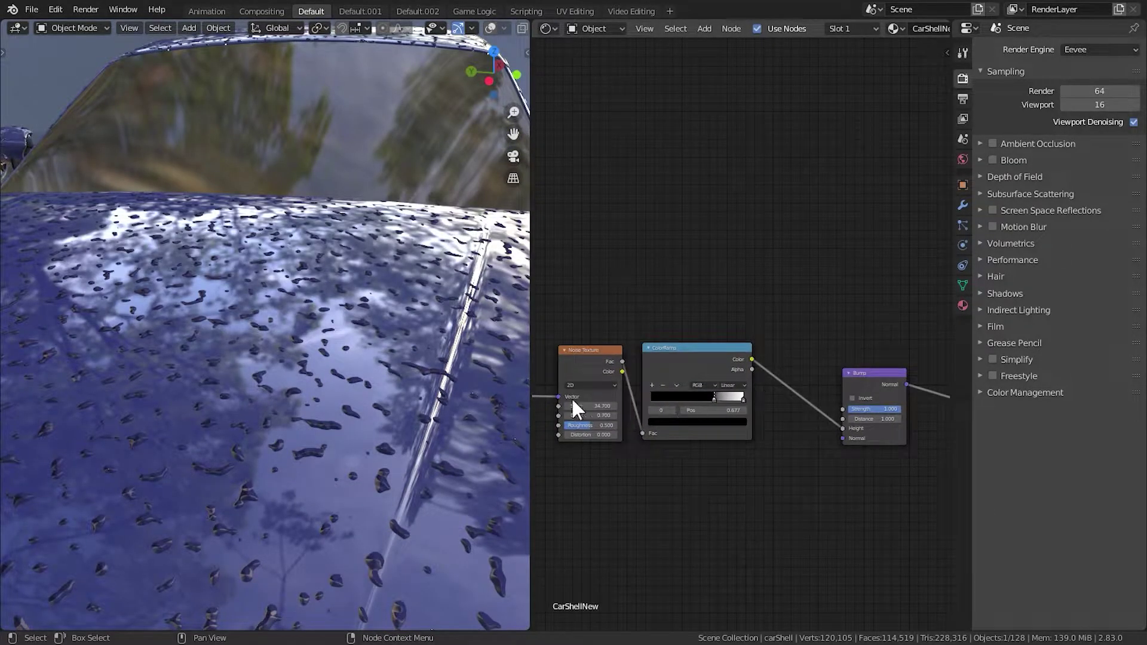
middle_click_drag(860, 435, 720, 430)
scroll(719, 429, "up", 7)
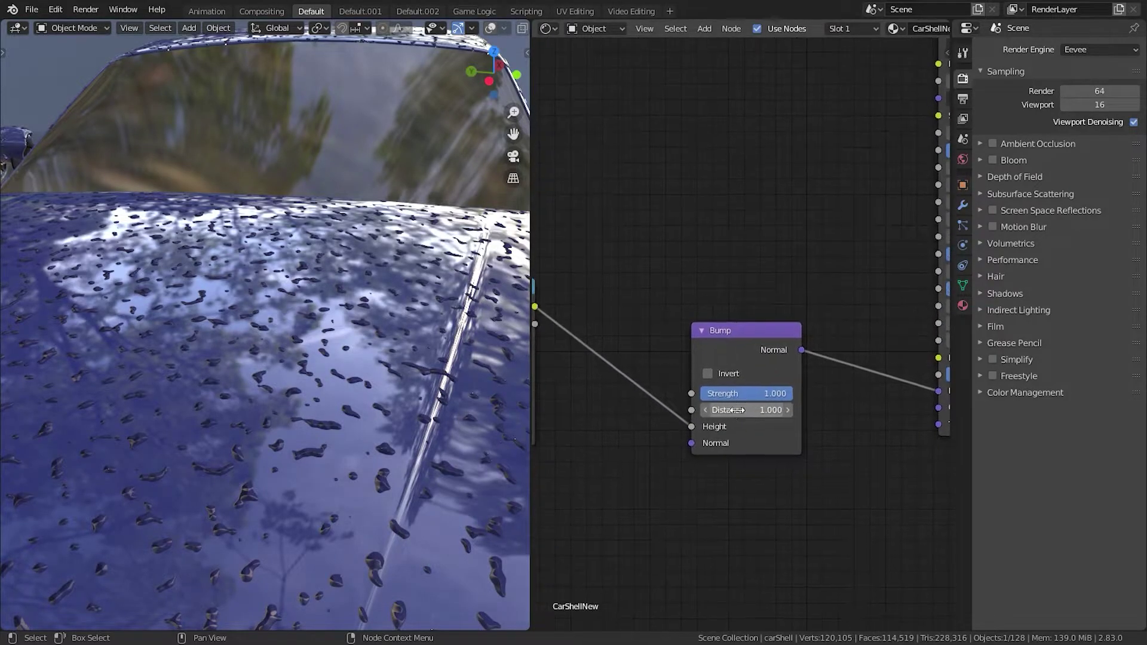
left_click_drag(743, 392, 705, 392)
middle_click_drag(618, 420, 786, 436)
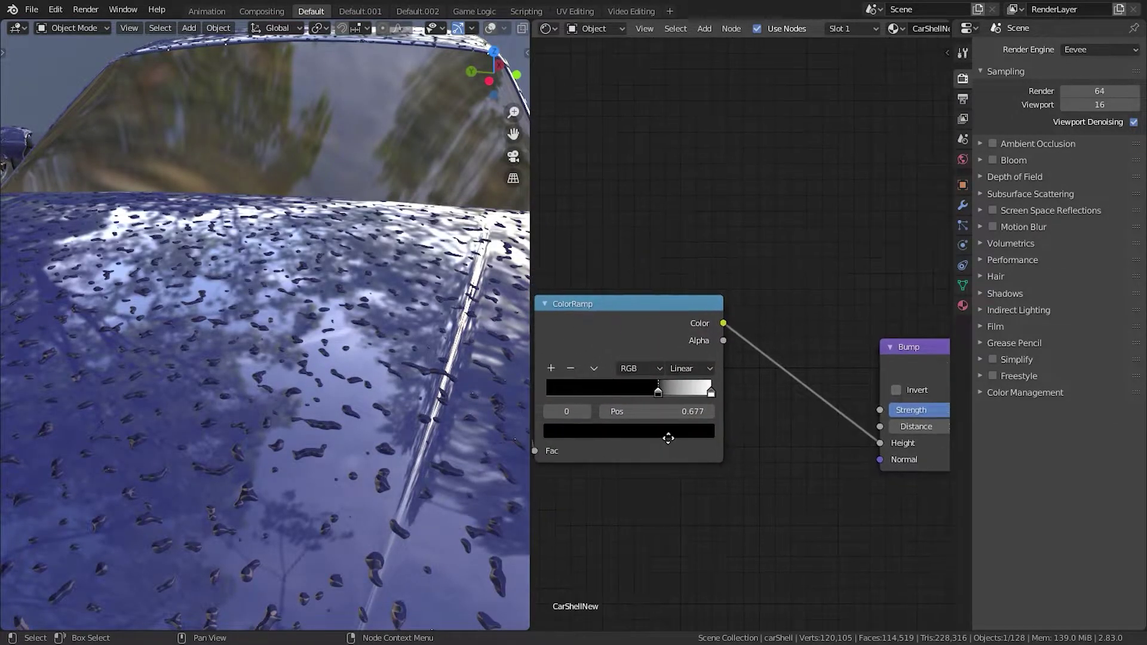
left_click(710, 393)
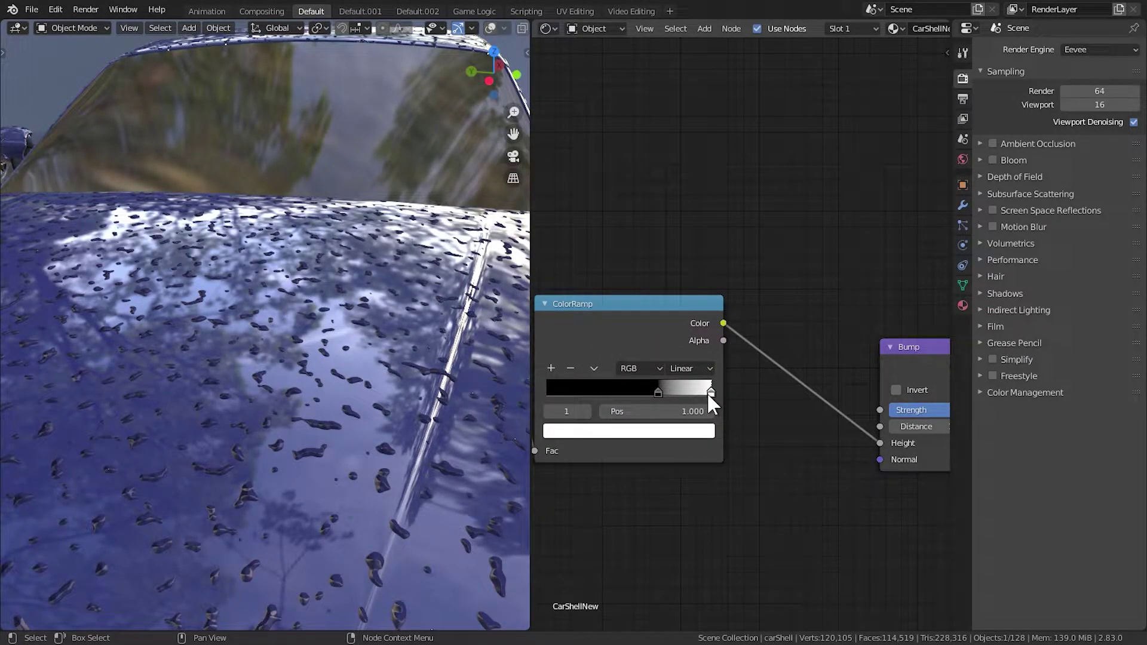
left_click(686, 431)
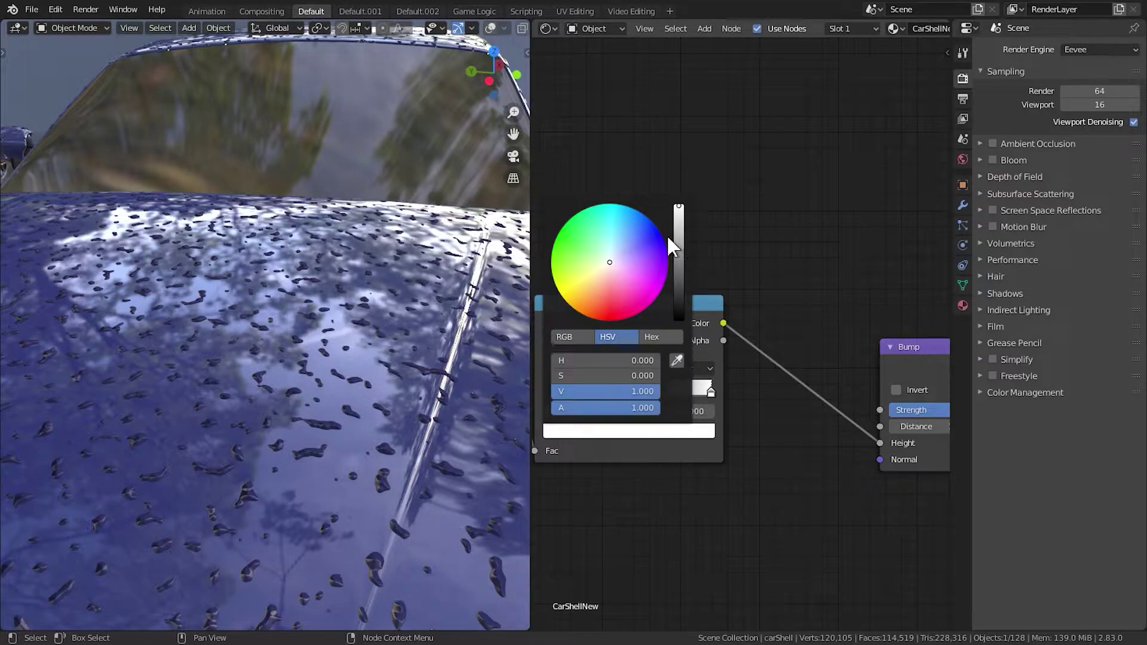
left_click_drag(684, 221, 679, 314)
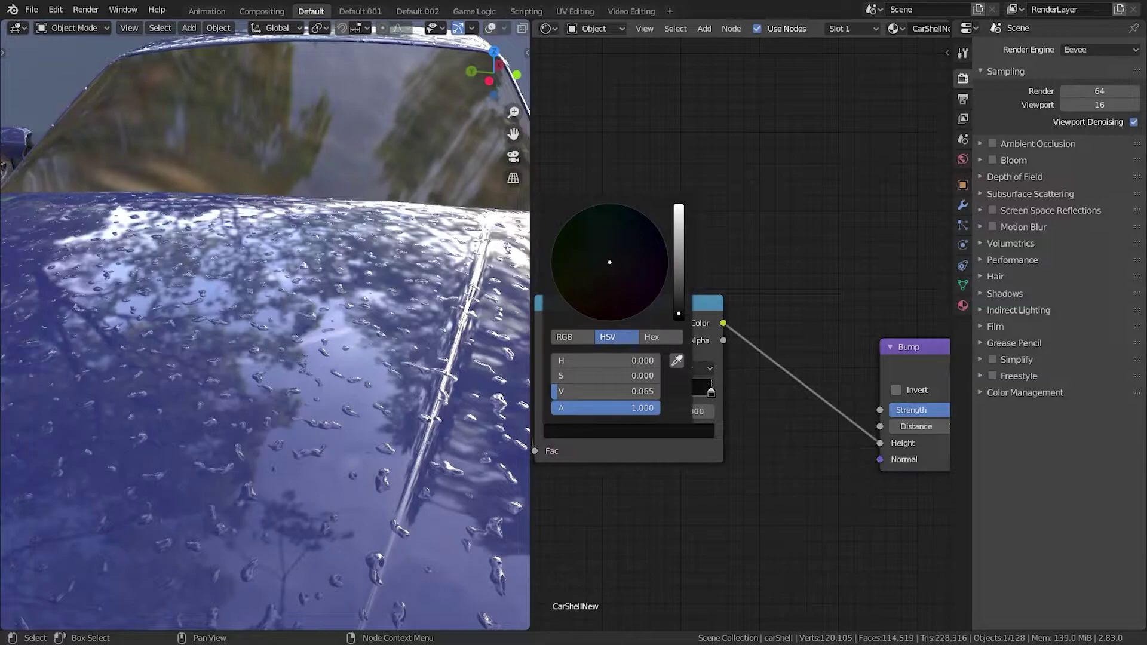
middle_click_drag(419, 358, 323, 331)
middle_click_drag(356, 374, 402, 349)
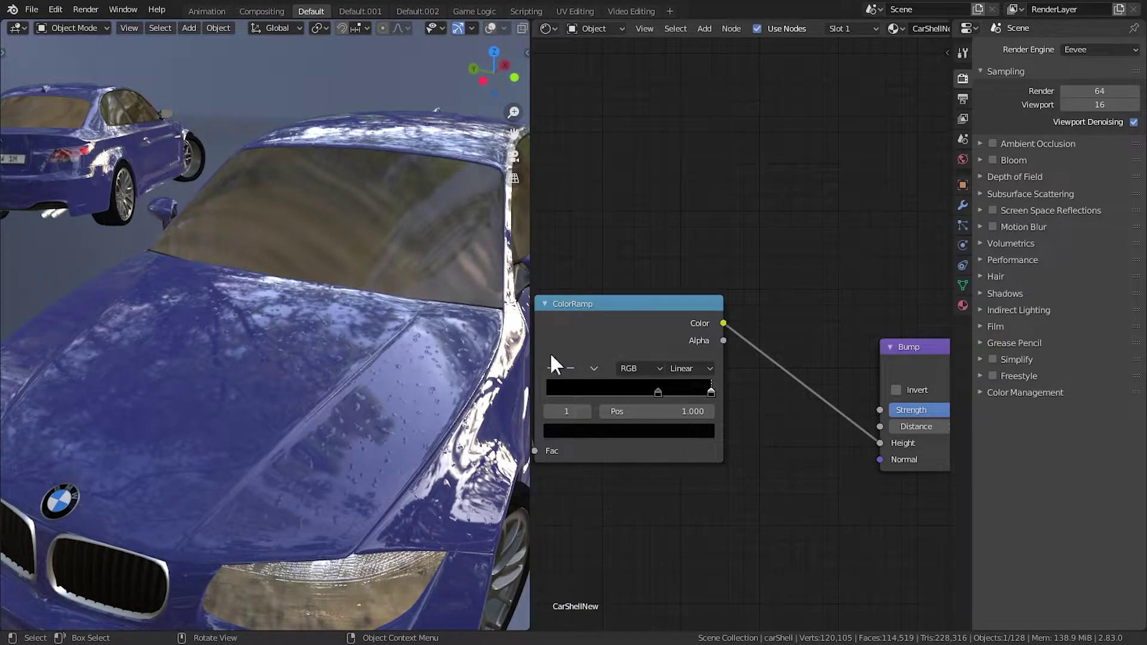
Step: Collapse the Noise Texture and ColorRamp nodes and place them together in a frame above the rest of the node chain
scroll(631, 367, "down", 4)
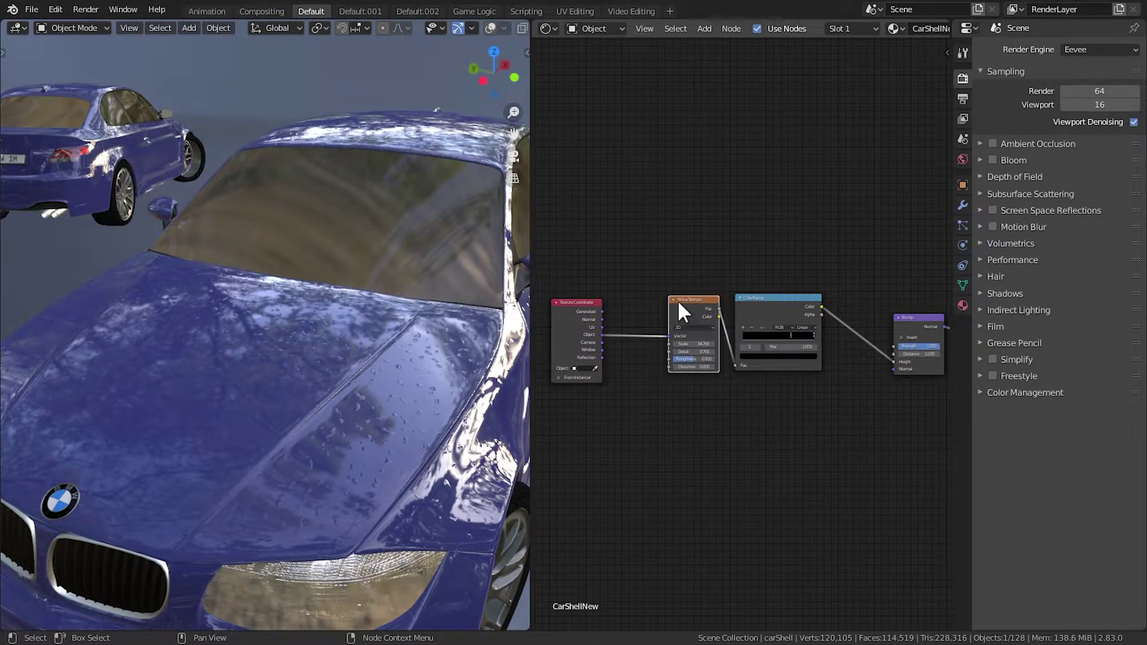
left_click_drag(677, 300, 674, 249)
left_click(656, 258)
left_click(739, 297)
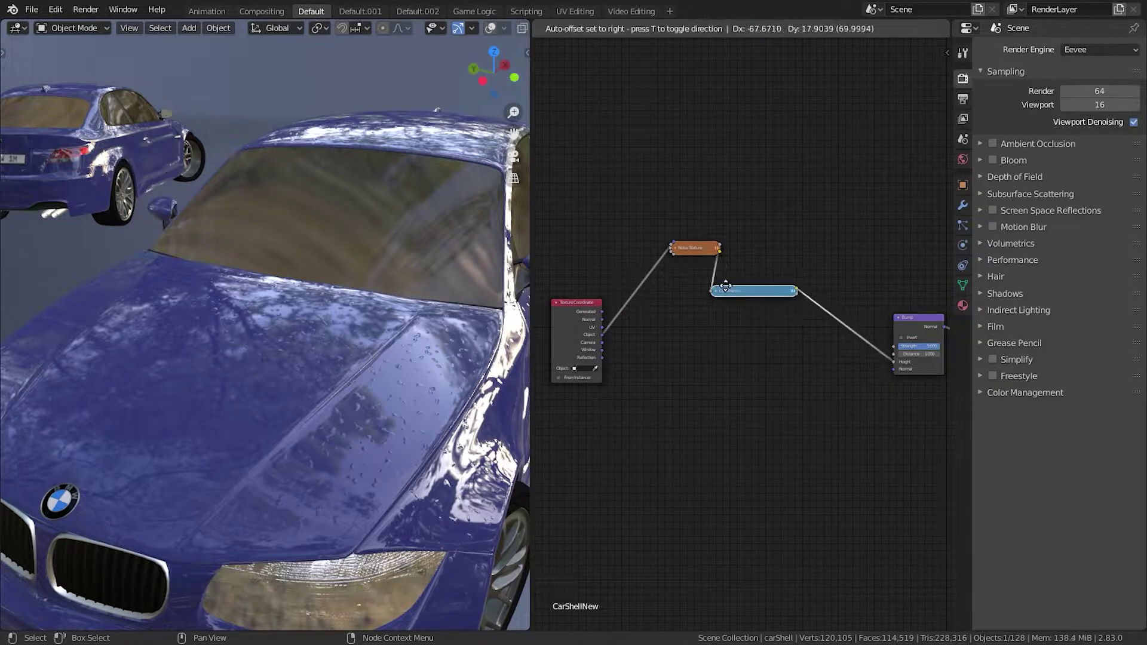
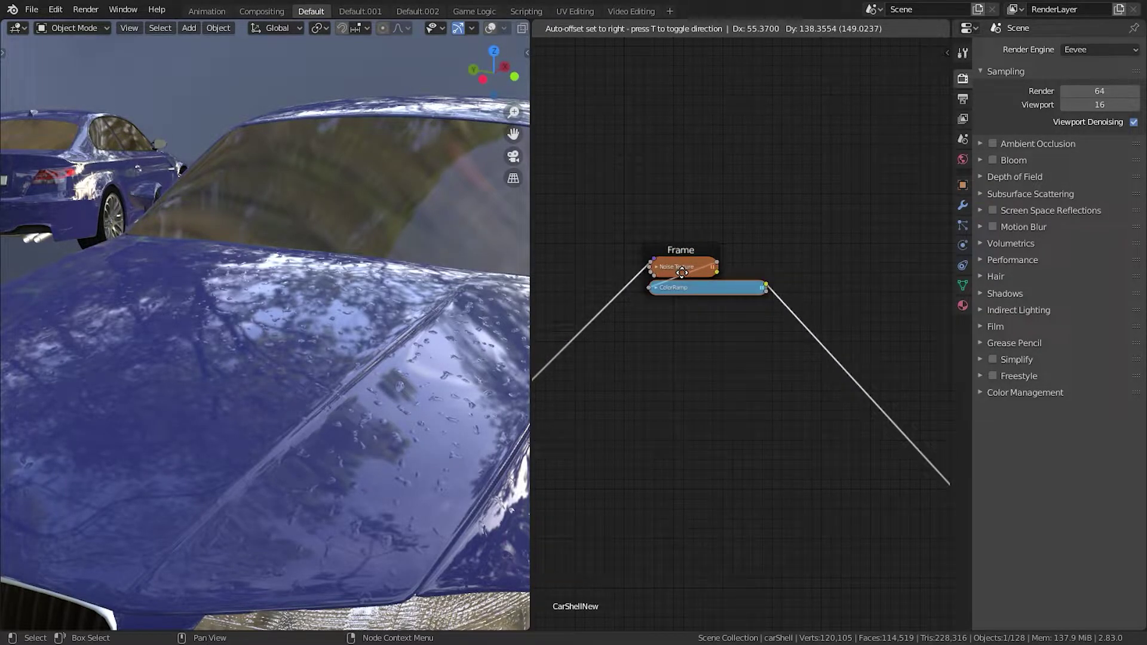
left_click(724, 247)
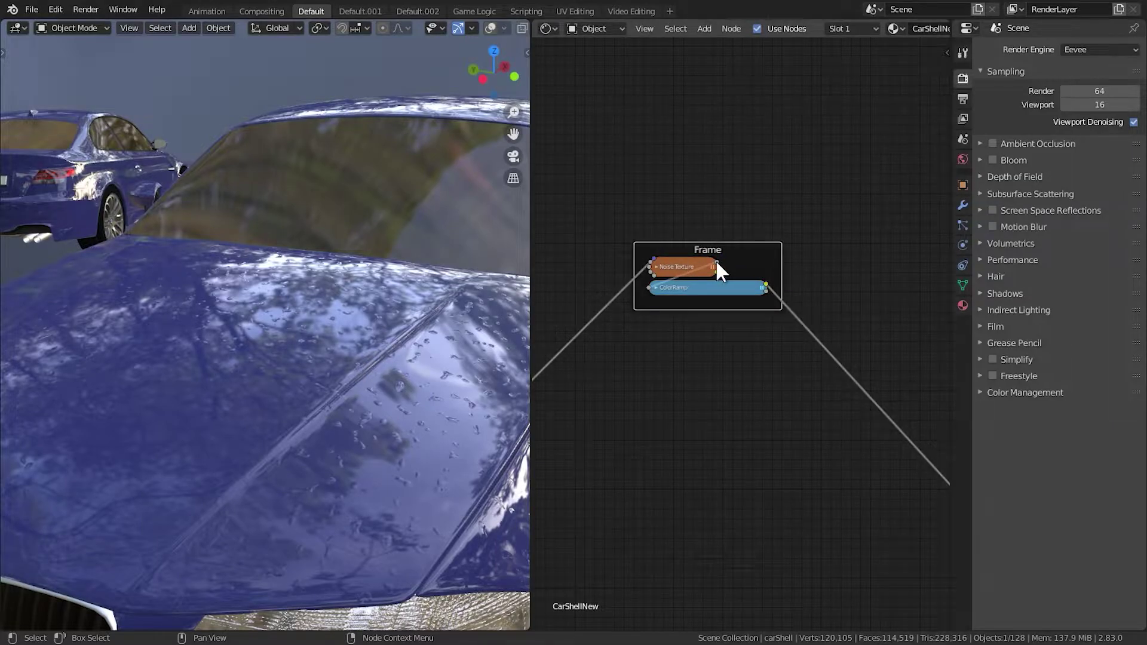
left_click_drag(760, 251, 719, 303)
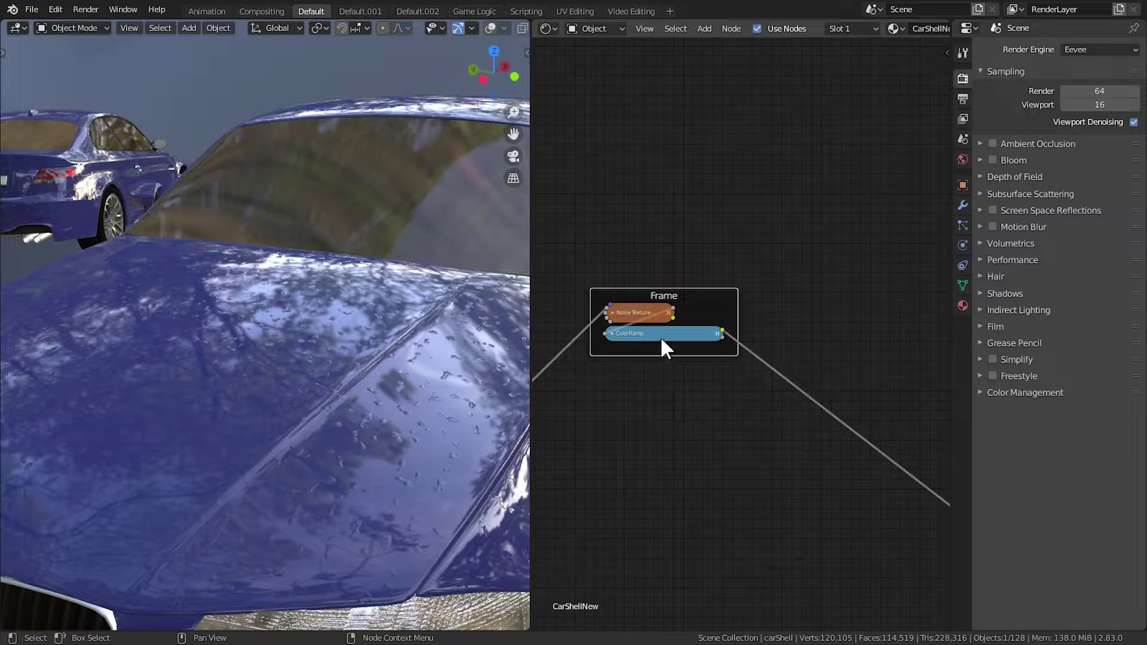
Step: Detach the Noise Texture and ColorRamp from their frame and put them back inside it
left_click(644, 310)
left_click(647, 329, "shift")
left_click_drag(639, 335, 660, 346)
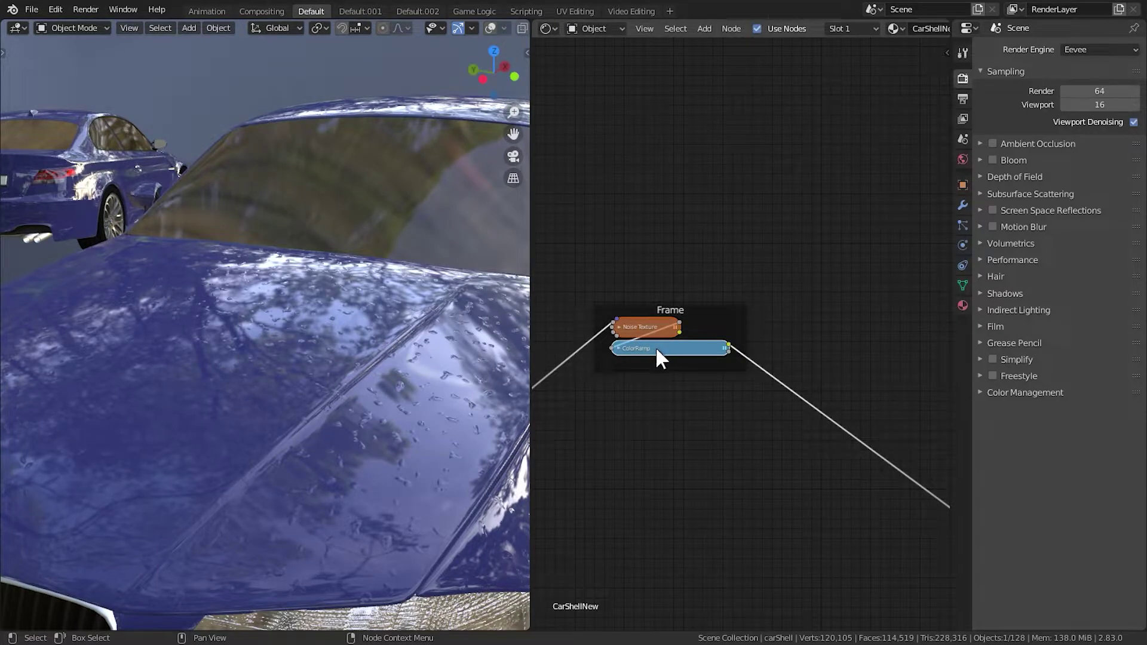
key("alt")
left_click_drag(642, 348, 648, 308, "alt")
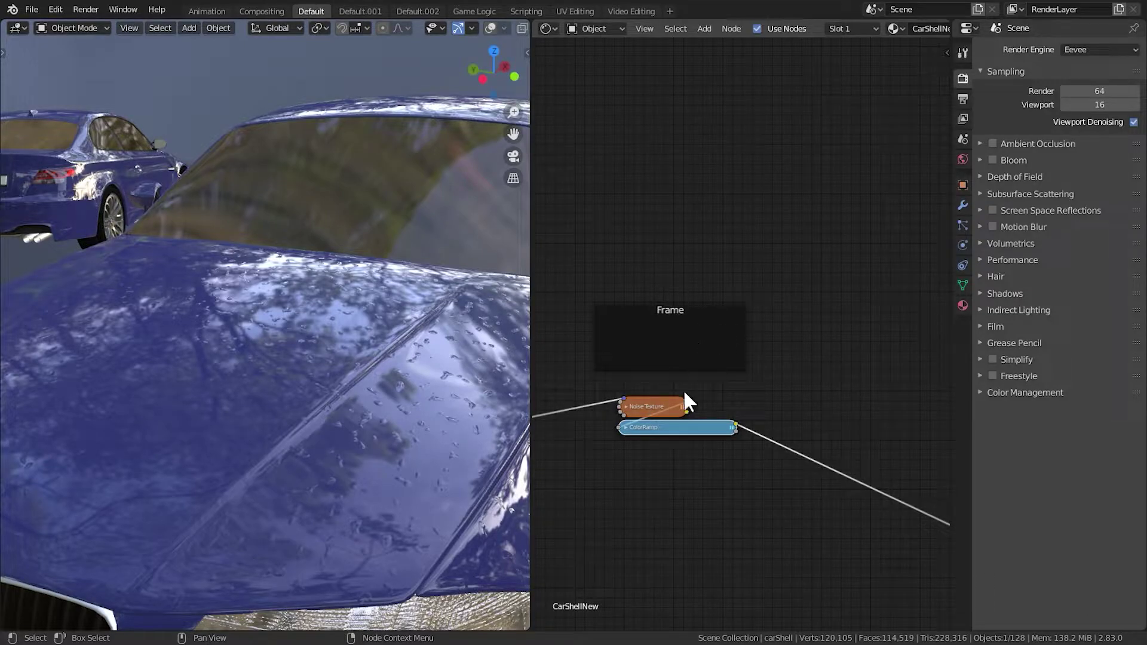
left_click_drag(660, 410, 699, 305)
Step: Set both the name and the label of the frame around the noise nodes to "Static Drop"
scroll(657, 388, "down", 2)
scroll(696, 298, "up", 3)
key("n")
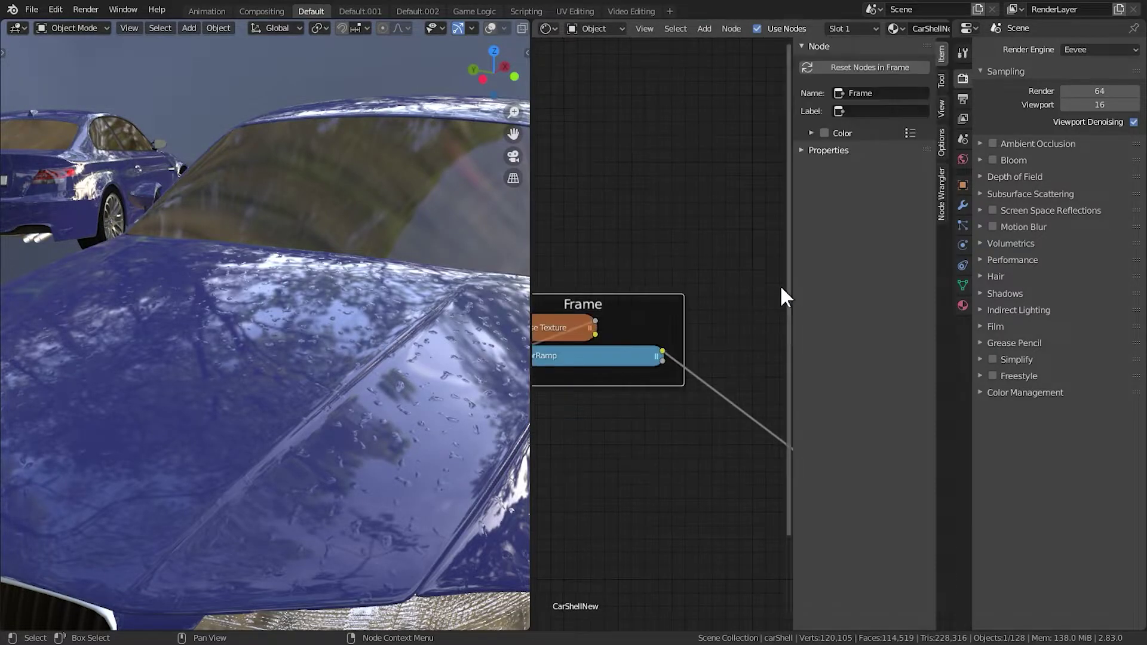
left_click(866, 92)
type("Sta")
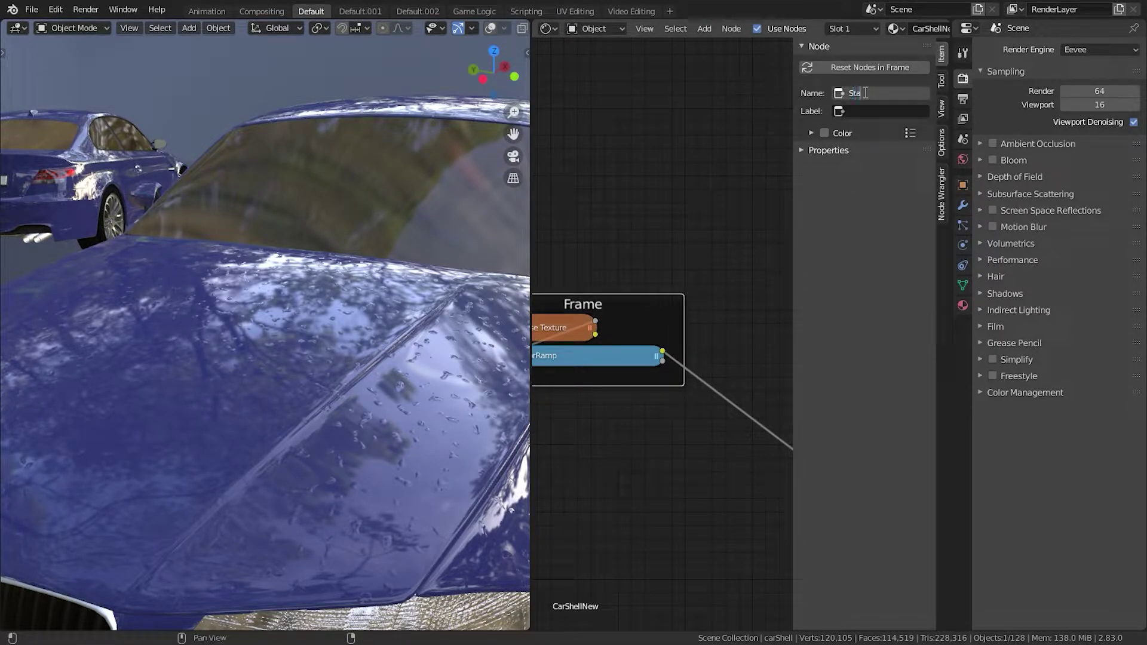
type("tic Drop")
key("Return")
left_click(890, 90)
key("ctrl+c")
key("ctrl+v")
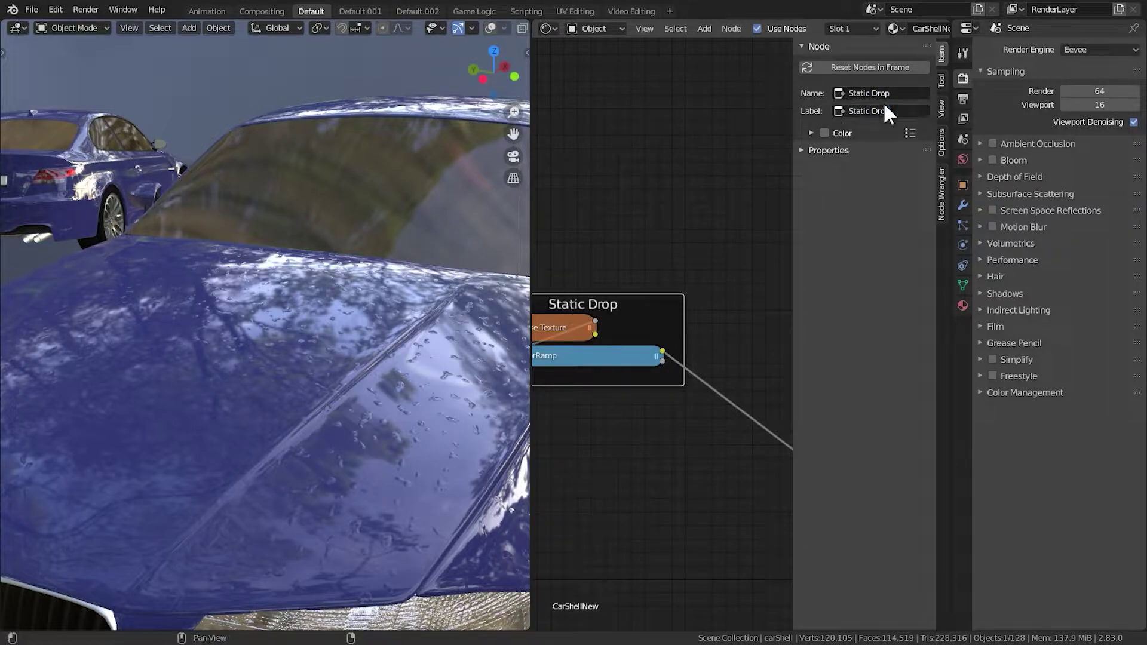
key("n")
Step: Duplicate the framed Noise Texture and ColorRamp pair below the original and detach the copies from the Static Drop frame
scroll(657, 345, "down", 3)
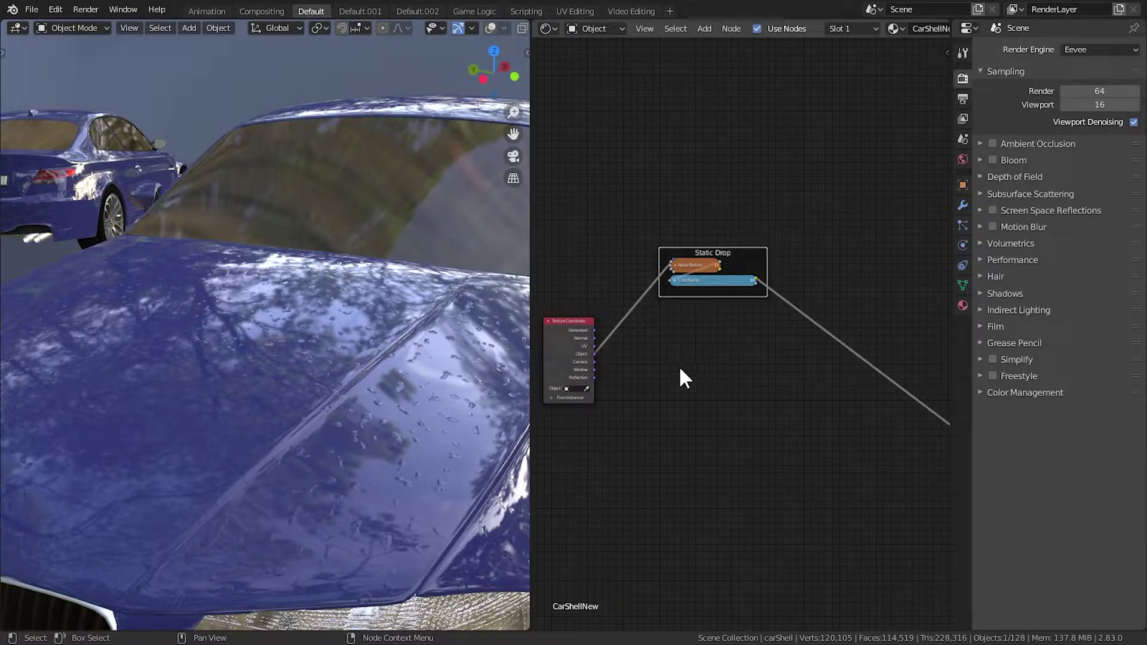
scroll(681, 413, "up", 2)
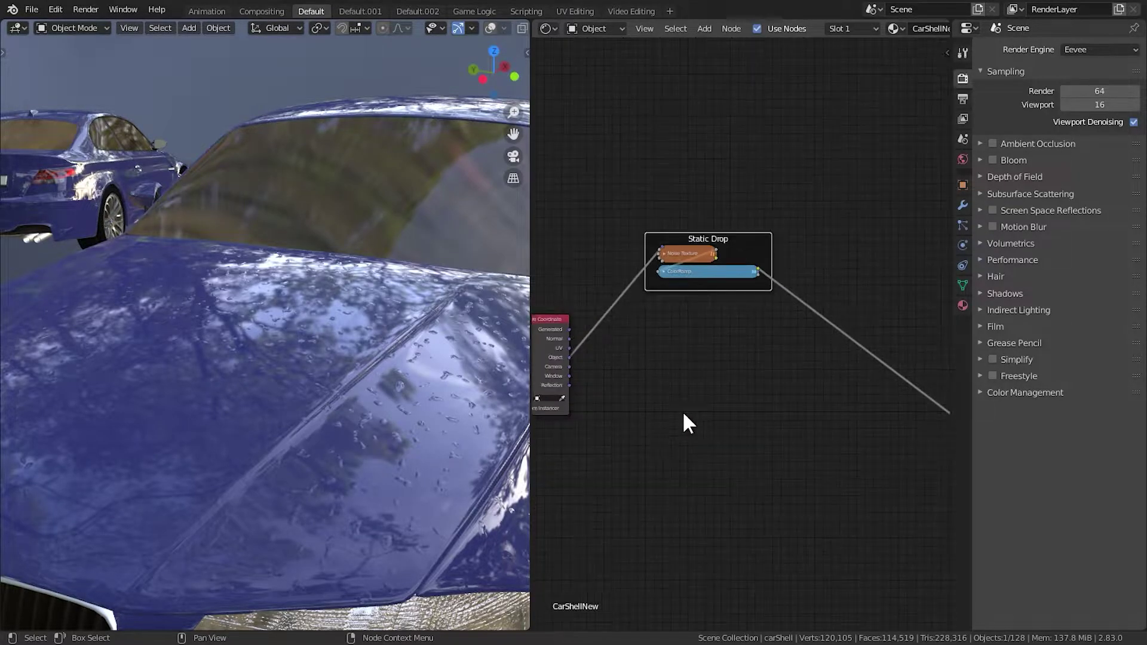
middle_click_drag(699, 406, 667, 380)
left_click_drag(675, 303, 646, 219)
key("shift+d")
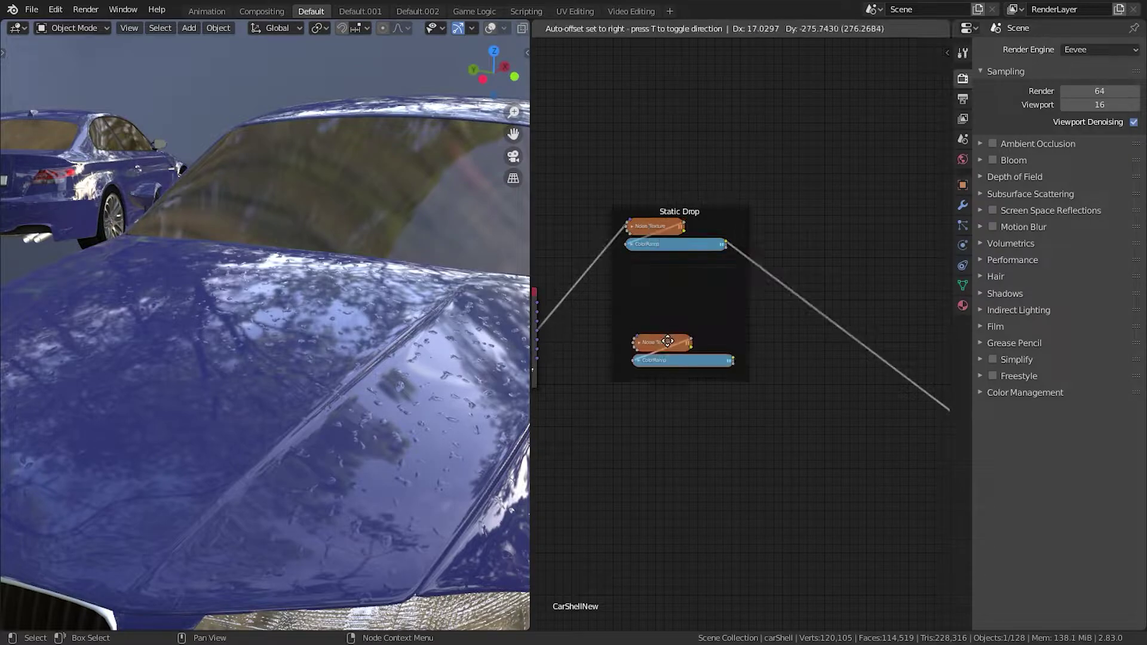
left_click(669, 323)
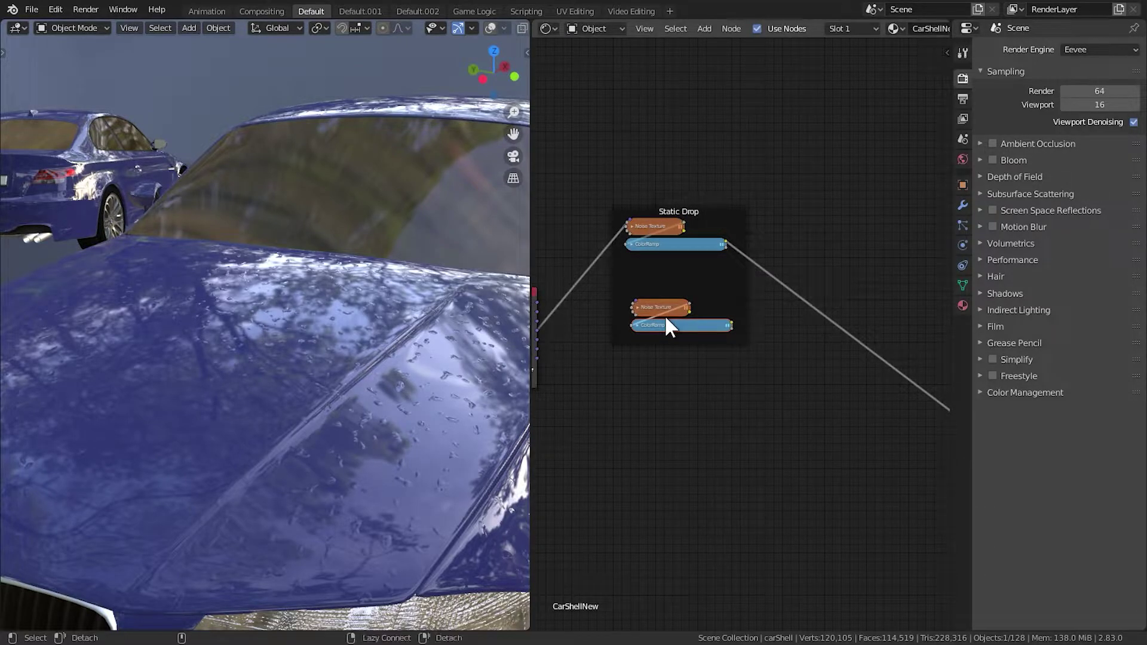
key("alt+p")
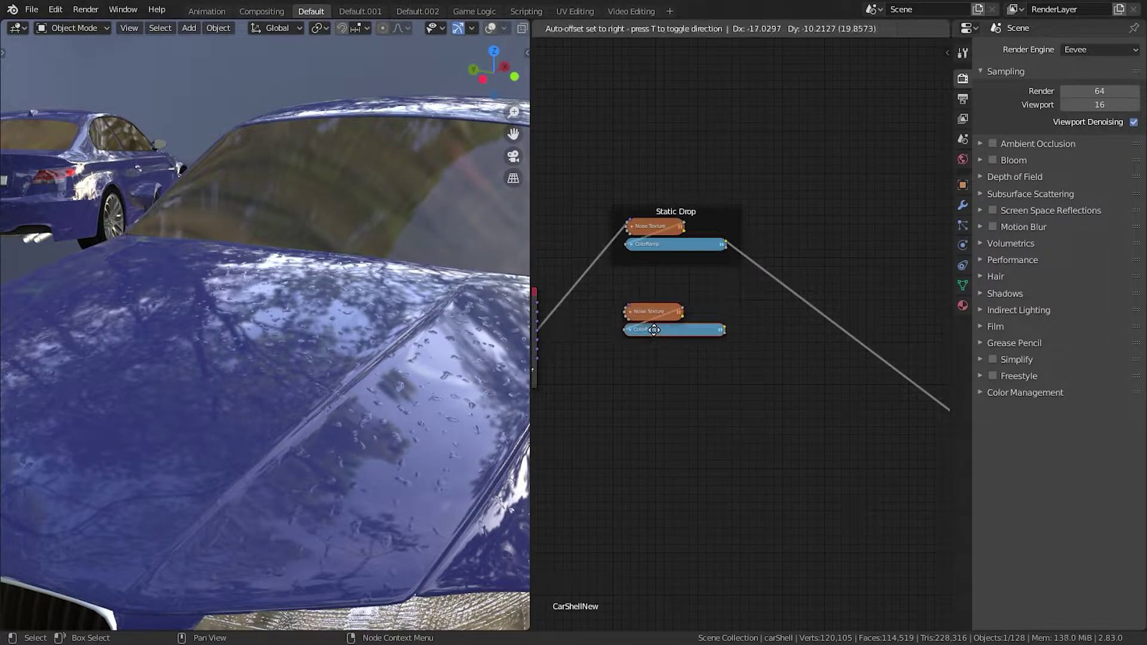
Step: Connect the Texture Coordinate's Object output to the duplicated Noise Texture and preview the duplicated ColorRamp on the car
middle_click_drag(634, 329, 651, 323)
left_click_drag(552, 322, 644, 305)
middle_click_drag(704, 326, 675, 334)
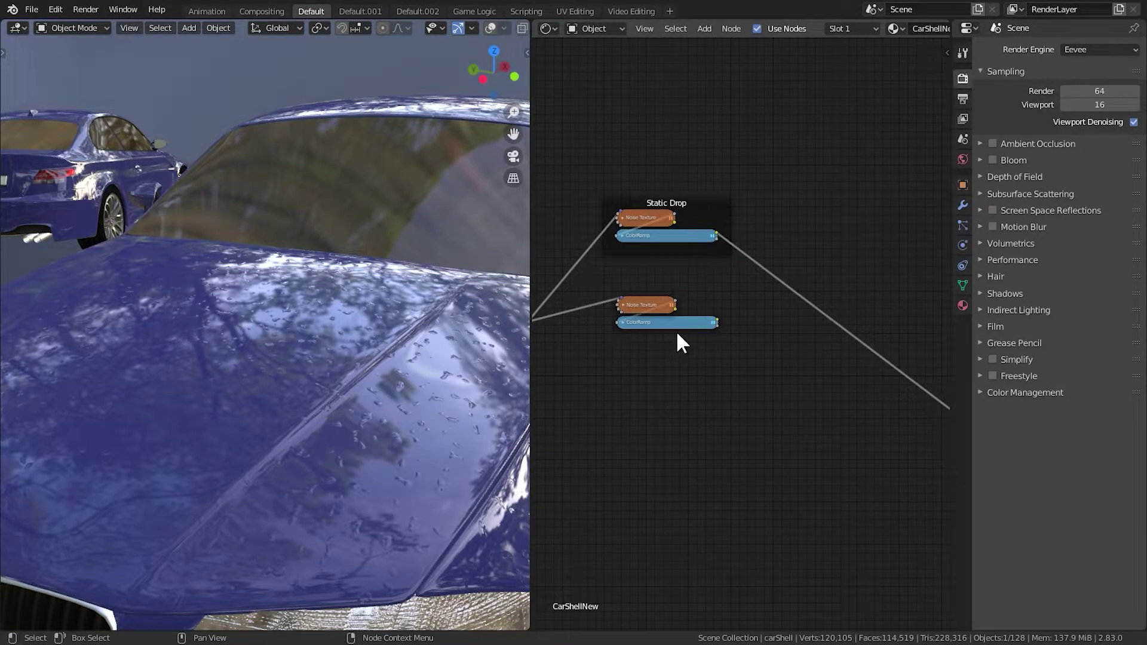
left_click(692, 321, "ctrl+shift")
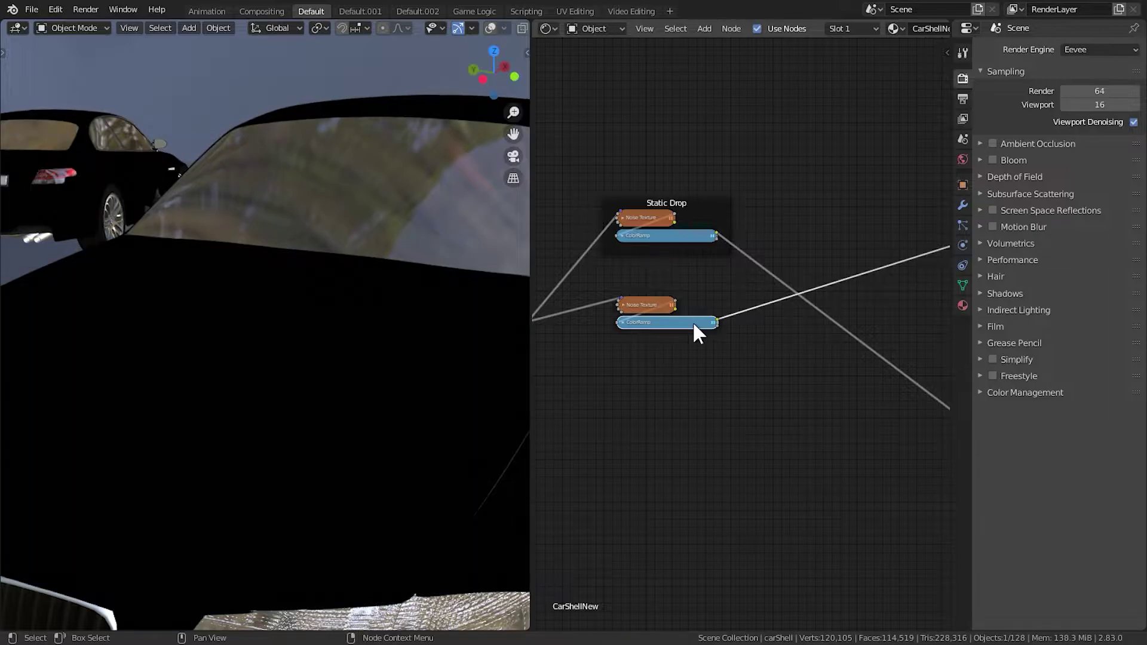
Step: Expand the duplicated ColorRamp and brighten its end stop's colour to white
key("h")
scroll(693, 321, "up", 3)
left_click(727, 454)
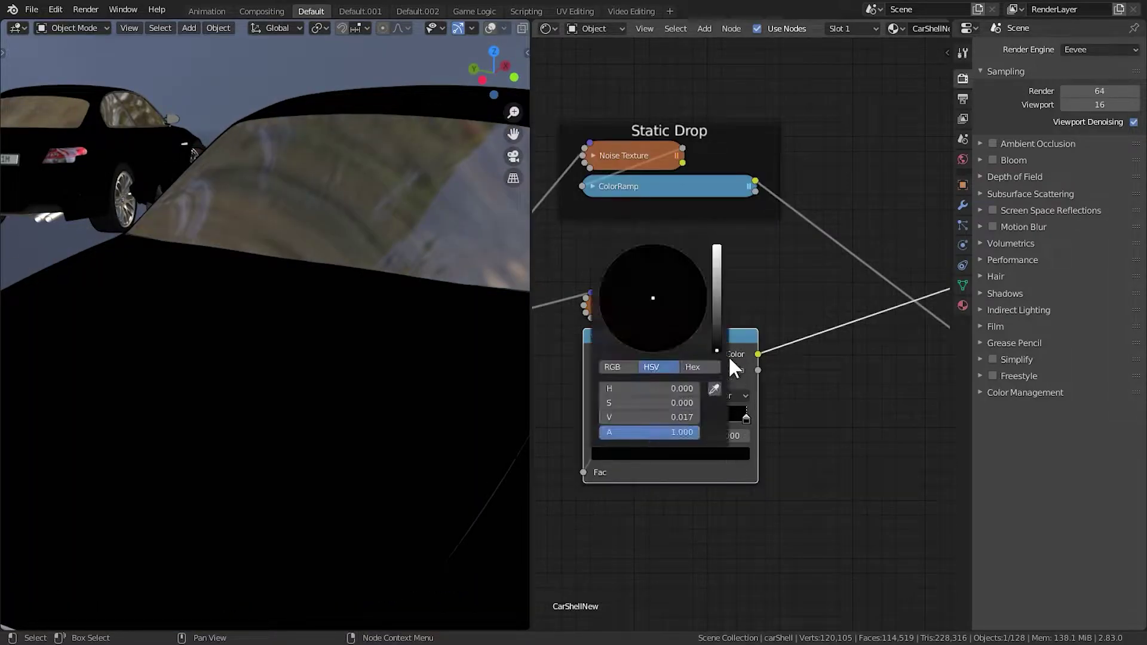
left_click_drag(717, 313, 717, 257)
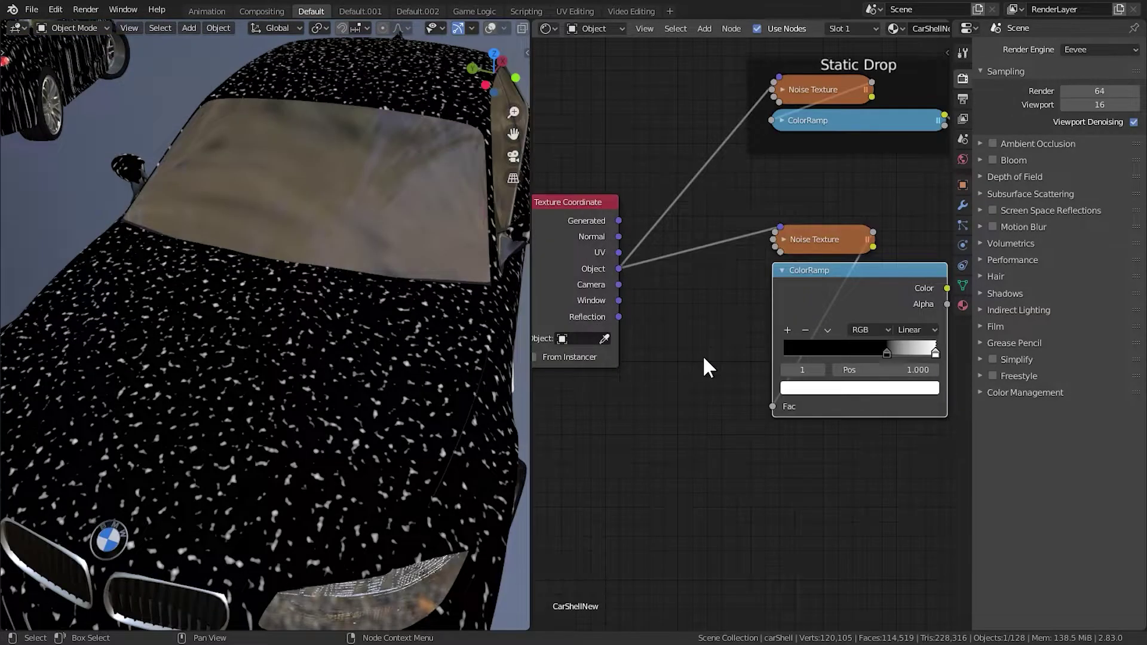
Step: Insert a Mapping node on the link between the Texture Coordinate and the duplicated Noise Texture
key("shift+a")
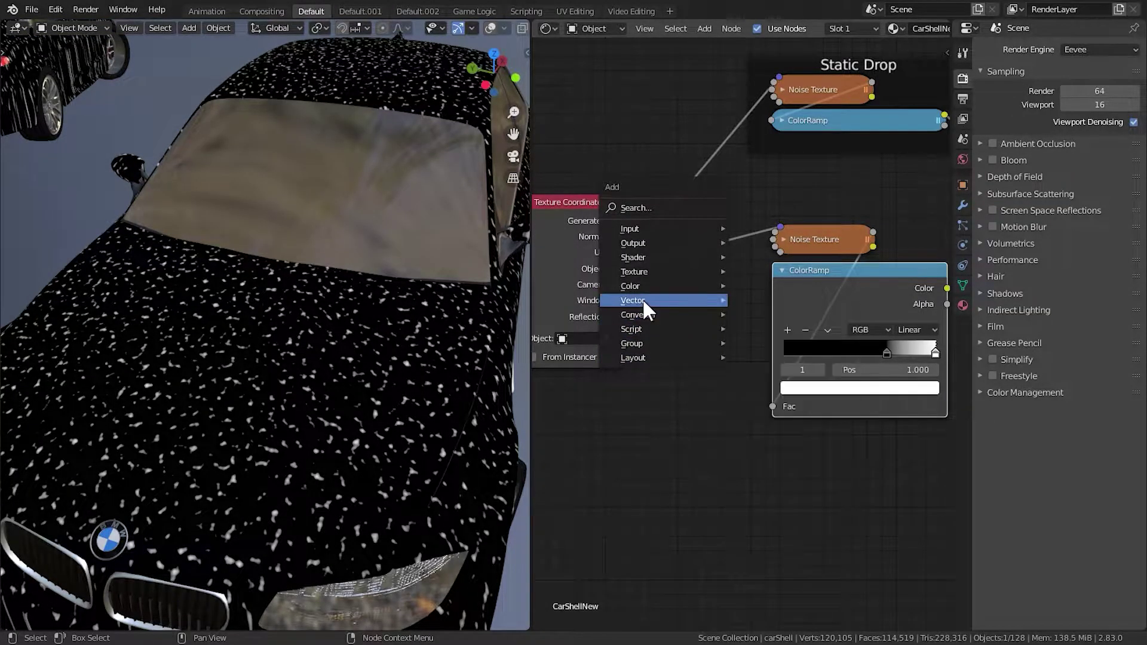
mouse_move(644, 299)
left_click(770, 330)
left_click(654, 251)
middle_click_drag(713, 357, 653, 356)
Step: Try an X scale of 2 on the Mapping node
scroll(646, 350, "up", 4)
scroll(654, 359, "up", 3)
middle_click_drag(660, 455, 682, 374)
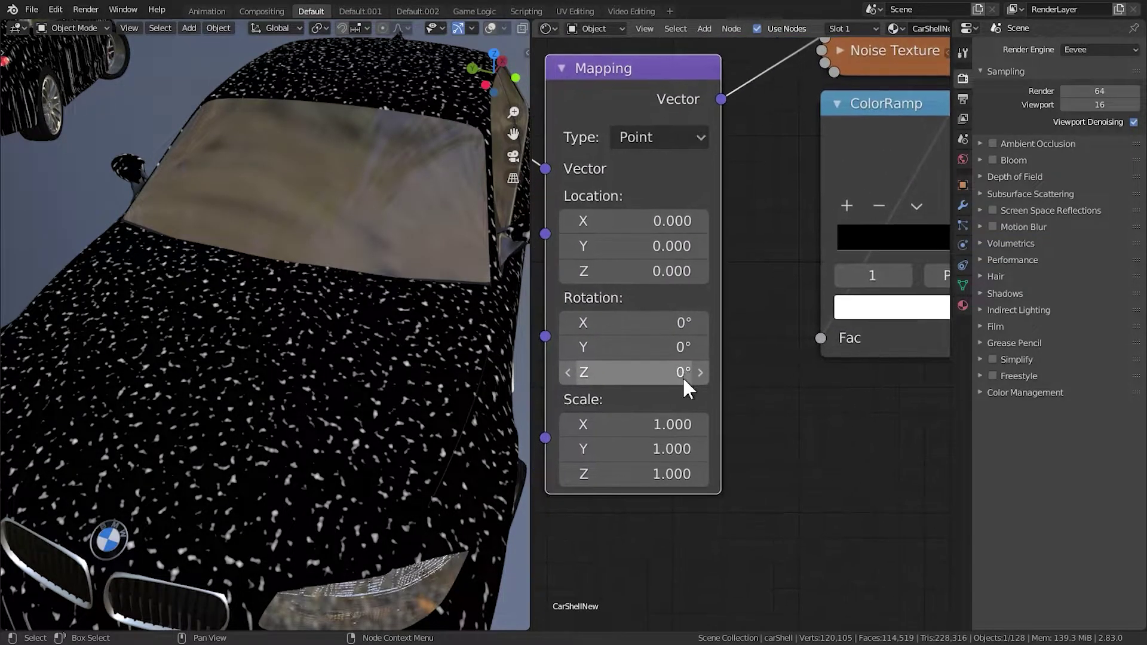
left_click(642, 426)
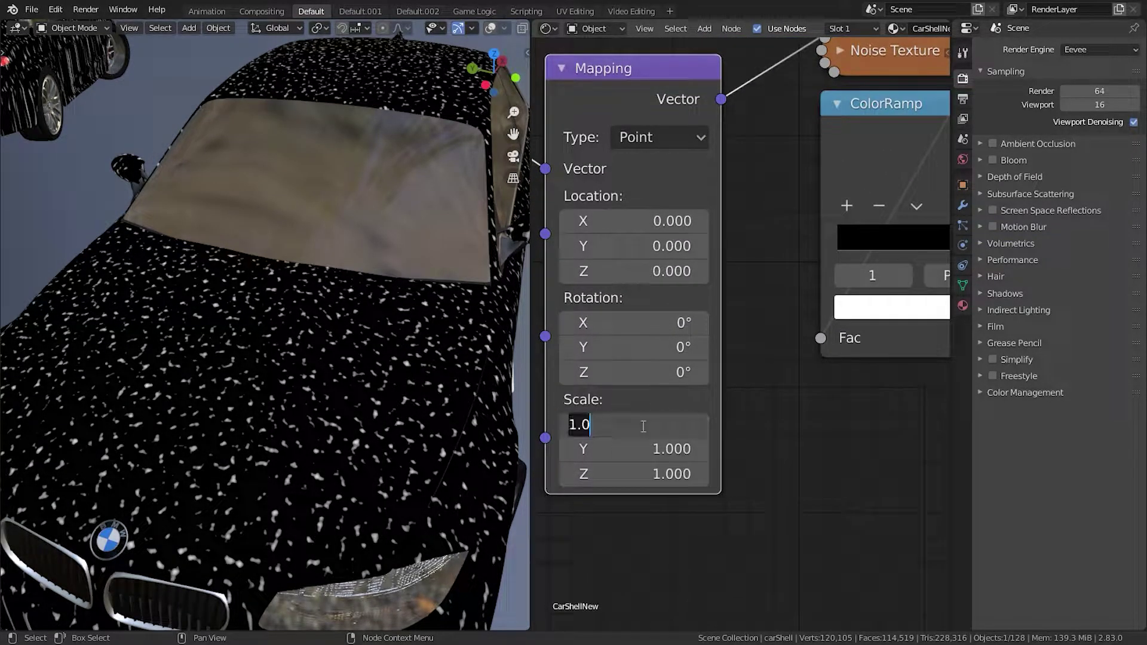
type("2")
key("Return")
Step: Set the Mapping node's scale to 0.5 on X, Y and Z
left_click(642, 426)
type("0.5")
key("Return")
left_click(644, 447)
type("0.5")
key("Return")
mouse_move(422, 457)
middle_mouse_down()
mouse_move(354, 462)
mouse_move(371, 440)
mouse_move(404, 456)
middle_mouse_up()
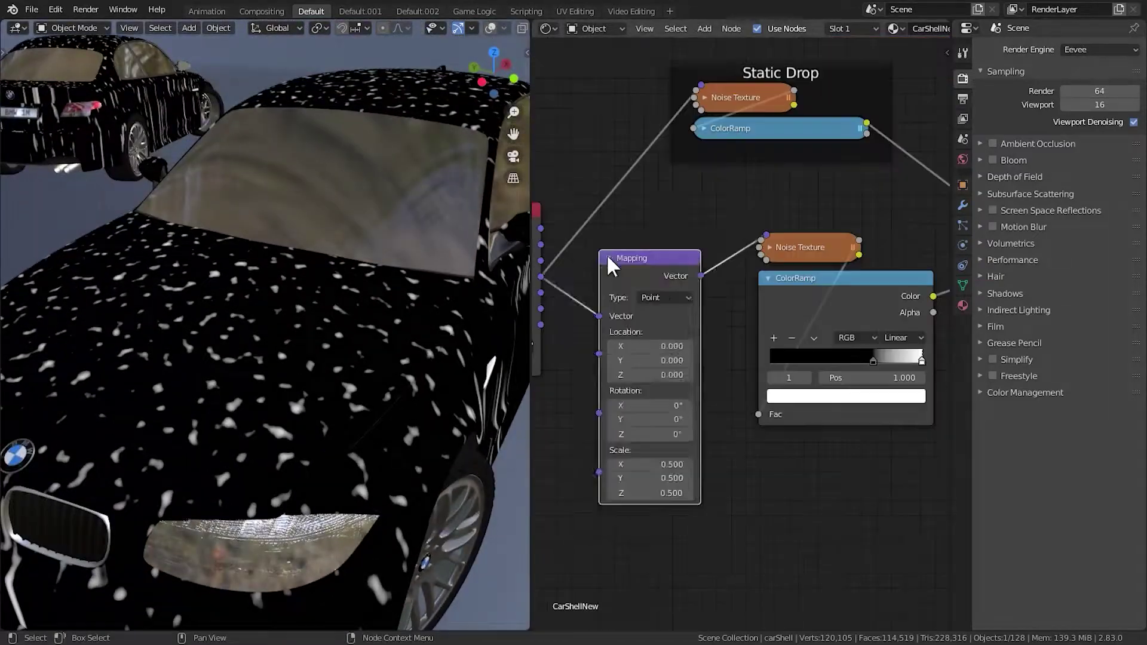
Step: Collapse the Mapping node and stack it directly above the duplicated Noise Texture
left_click(609, 258)
left_click_drag(622, 258, 782, 214)
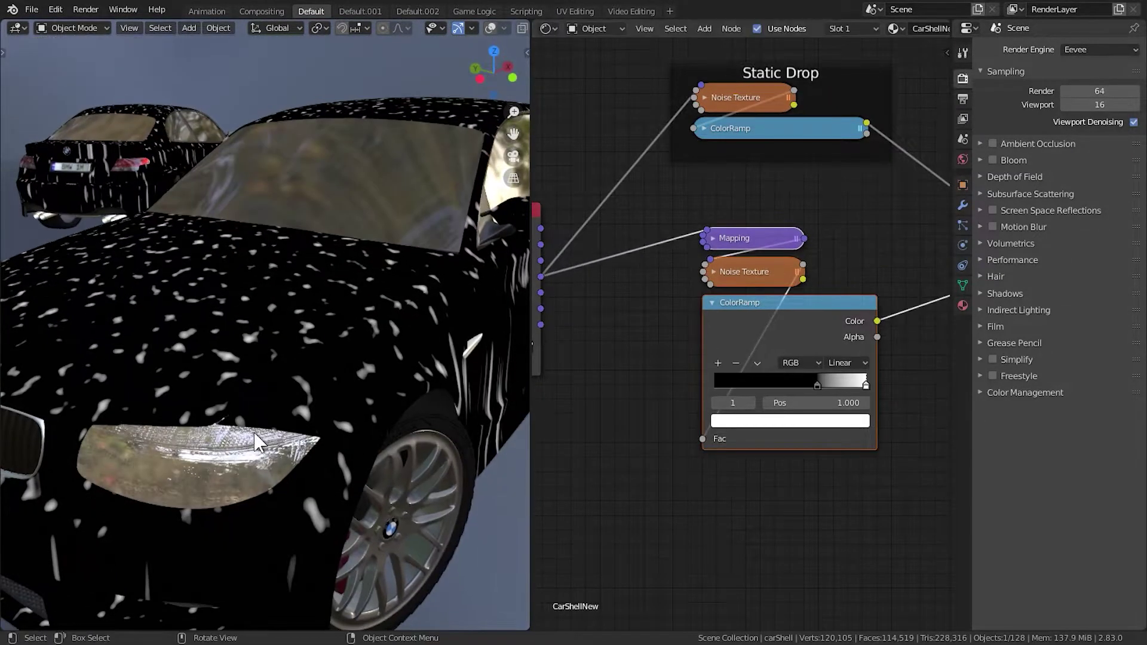
scroll(313, 407, "down", 3)
mouse_move(313, 408)
middle_mouse_down()
mouse_move(328, 350)
mouse_move(306, 405)
middle_mouse_up()
scroll(306, 405, "up", 2)
scroll(306, 407, "up", 2)
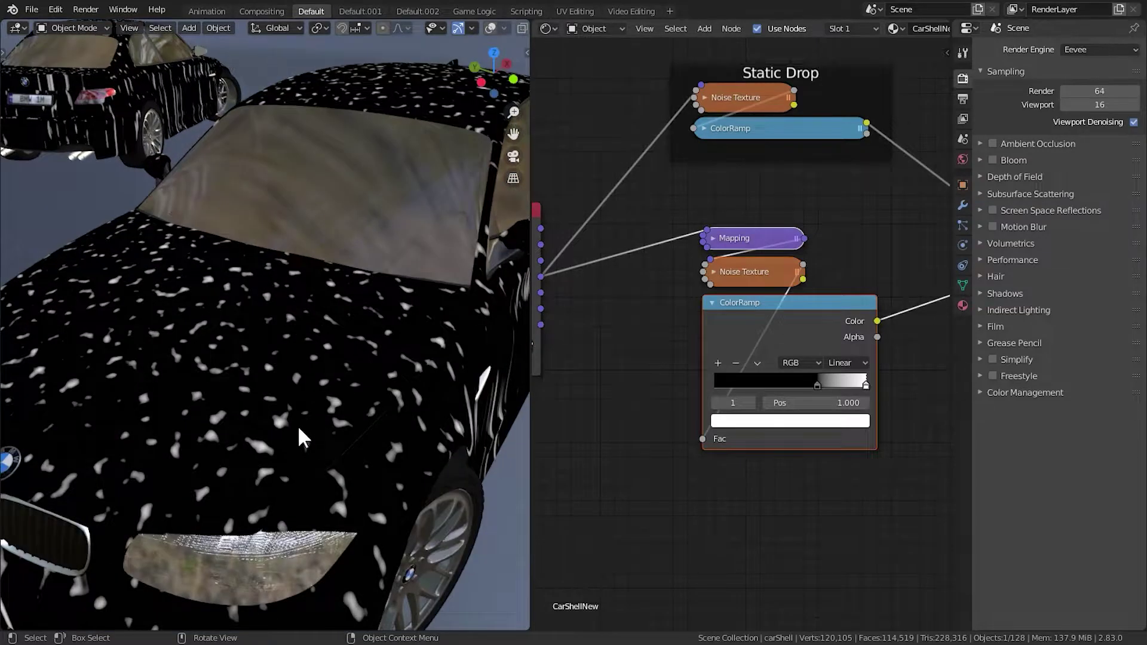
scroll(686, 423, "down", 1)
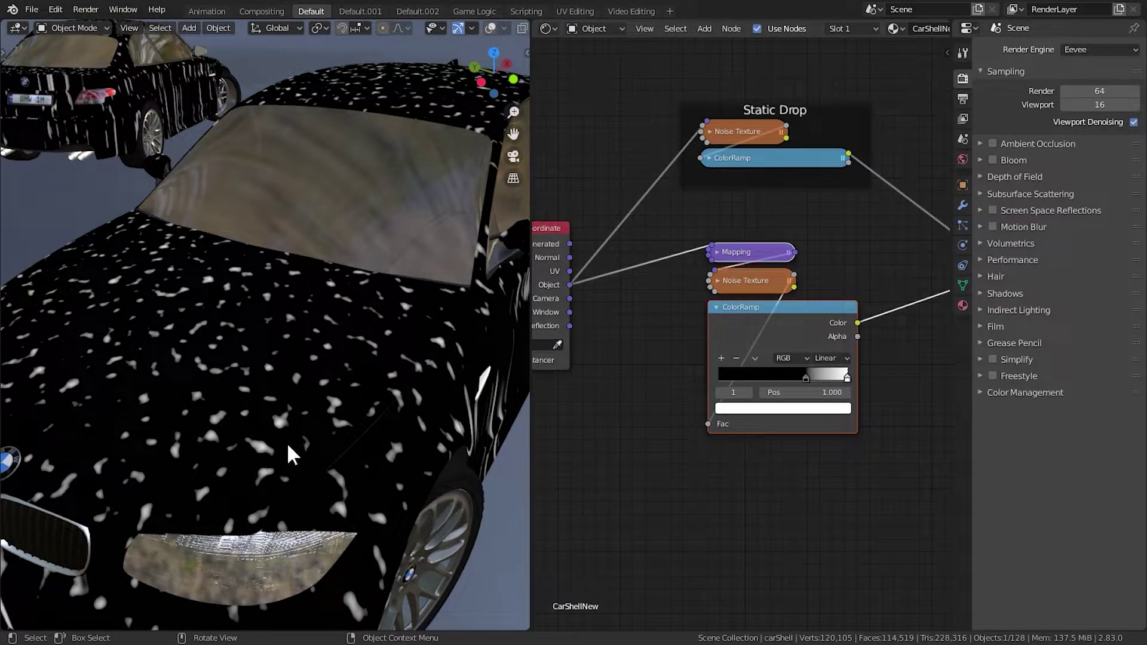
scroll(711, 363, "down", 1)
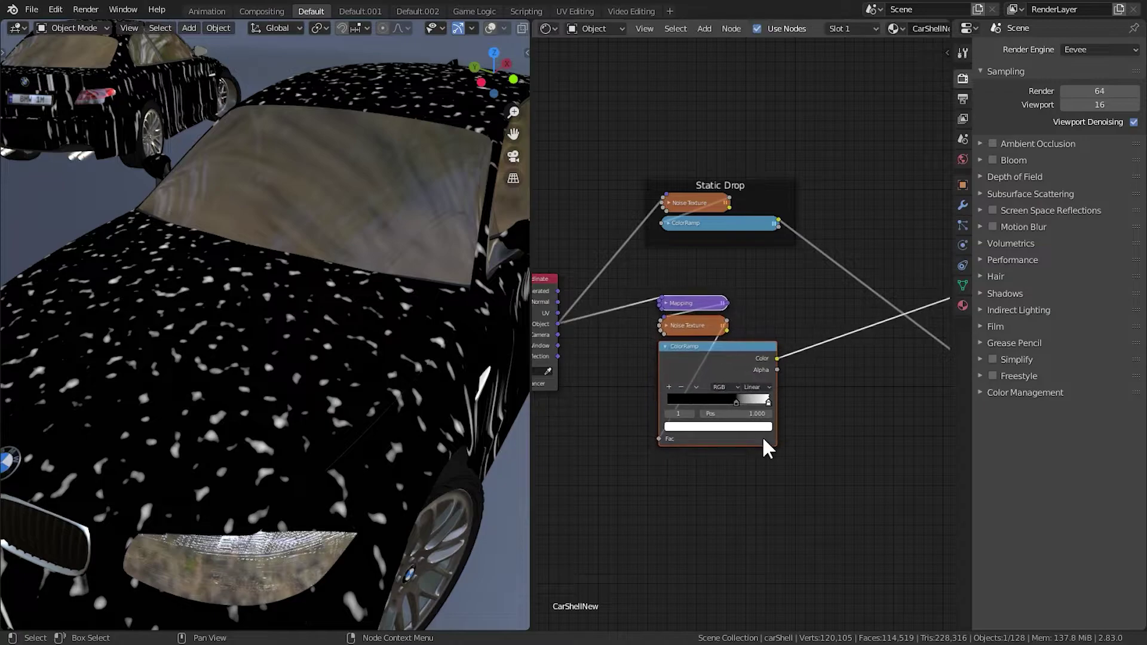
Step: Add a Frame and put the Mapping, Noise Texture and ColorRamp nodes of the second drop layer inside it
key("shift+a")
left_click(802, 454)
left_click(643, 479)
left_click_drag(661, 273, 687, 519)
left_click_drag(747, 449, 763, 333)
Step: Set the new frame's name to "Movin" and its label to "Moving 1"
key("n")
left_click(869, 93)
type("Movin")
left_click(893, 111)
type("Moving")
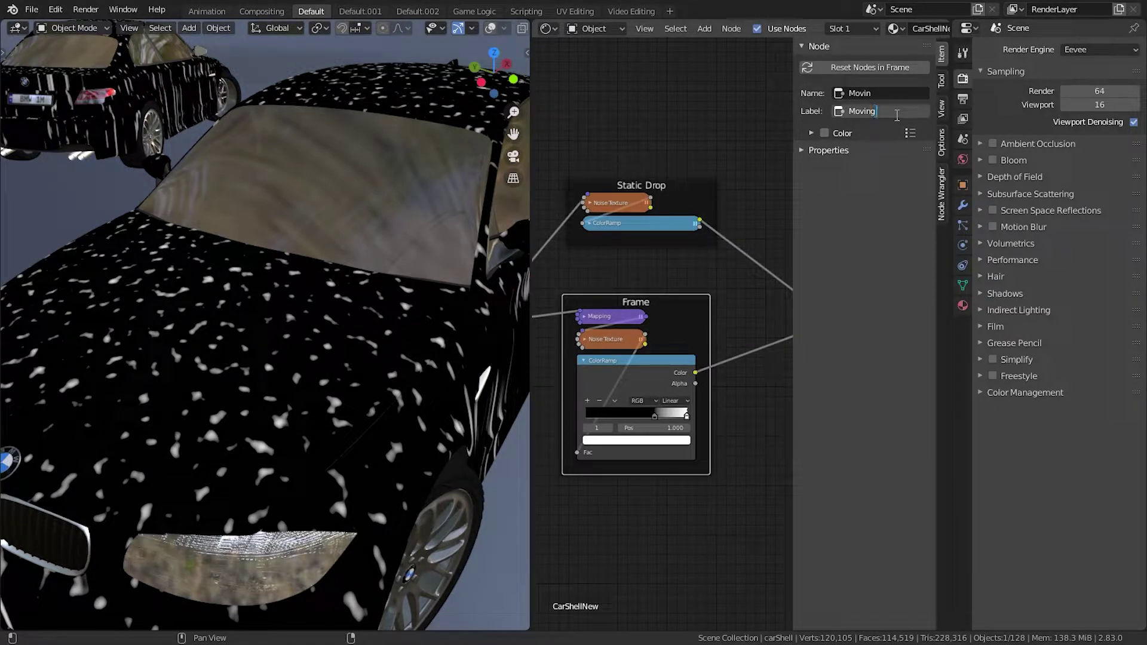
key("Return")
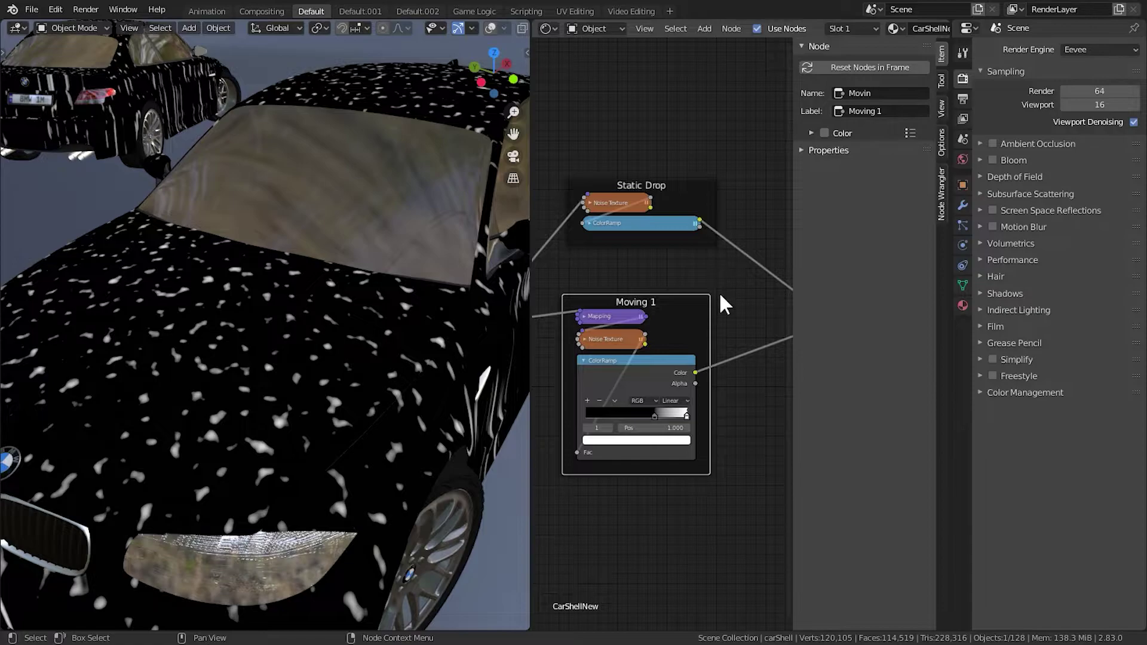
key("n")
Step: Examine the drop pattern on the car's hood from several angles and the layout of the node tree
scroll(604, 273, "down", 6)
middle_click_drag(375, 409, 412, 411)
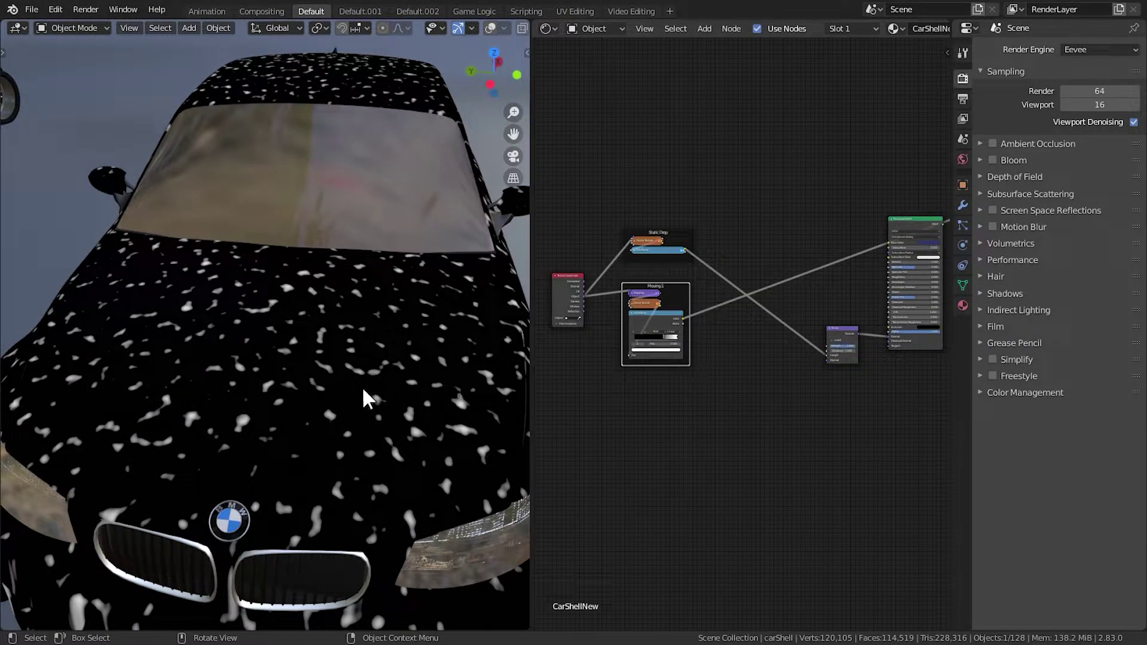
mouse_move(310, 414)
middle_mouse_down()
mouse_move(347, 387)
mouse_move(312, 415)
middle_mouse_up()
scroll(696, 355, "up", 5)
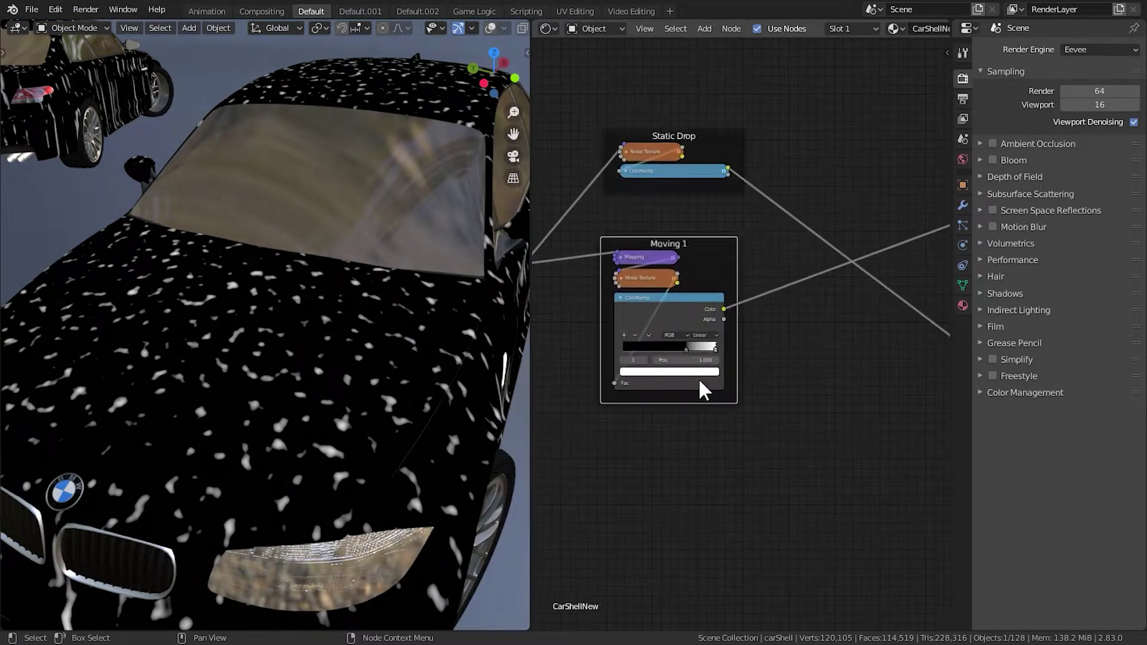
scroll(687, 370, "up", 2)
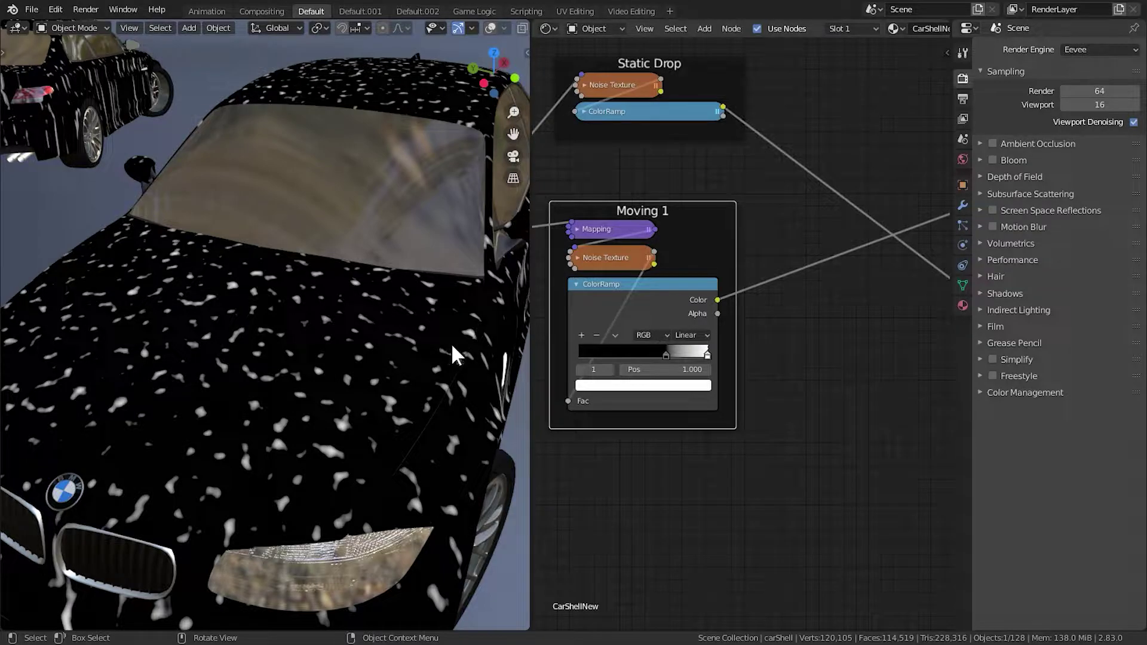
middle_click_drag(370, 415, 410, 413)
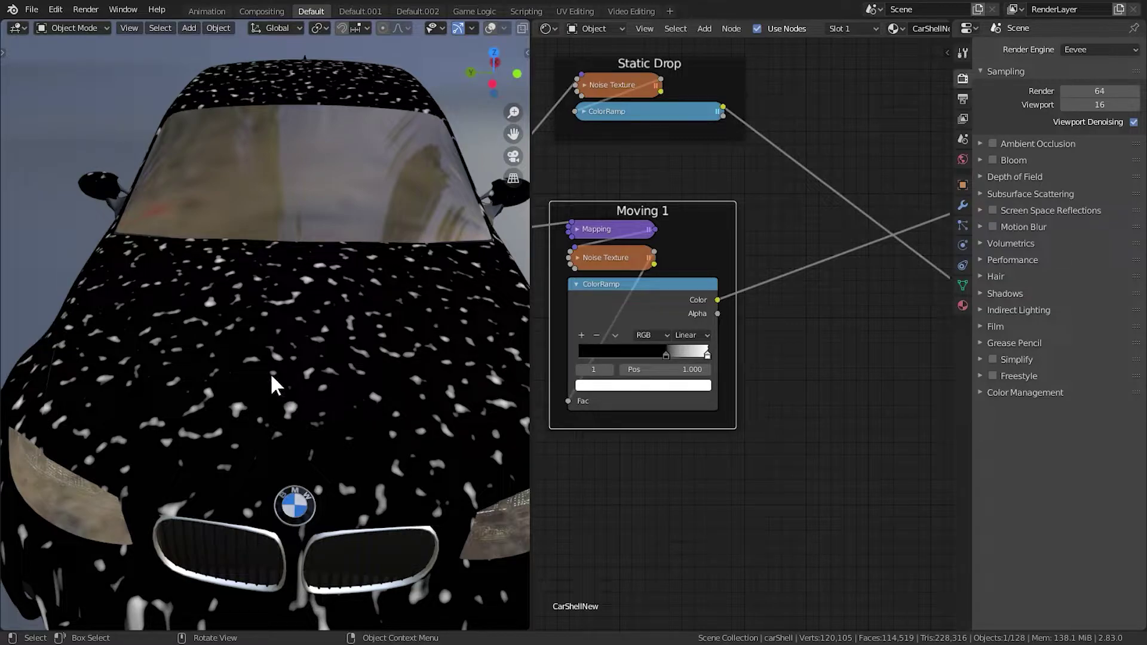
scroll(660, 414, "down", 2)
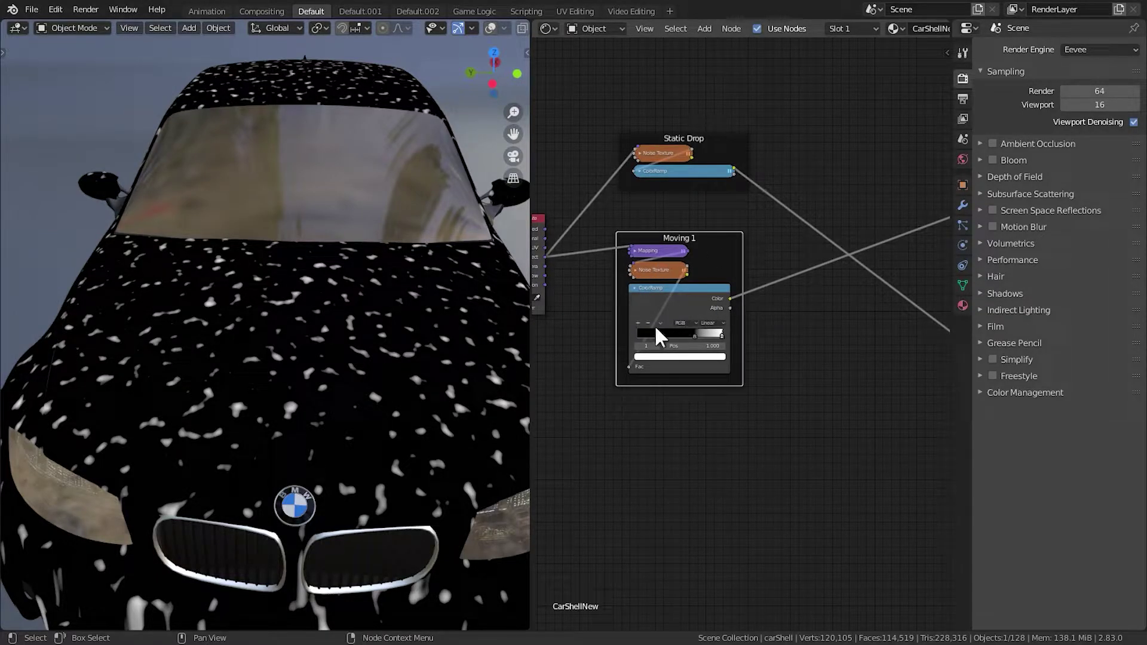
scroll(658, 512, "down", 1)
scroll(622, 492, "down", 2)
scroll(686, 418, "up", 1)
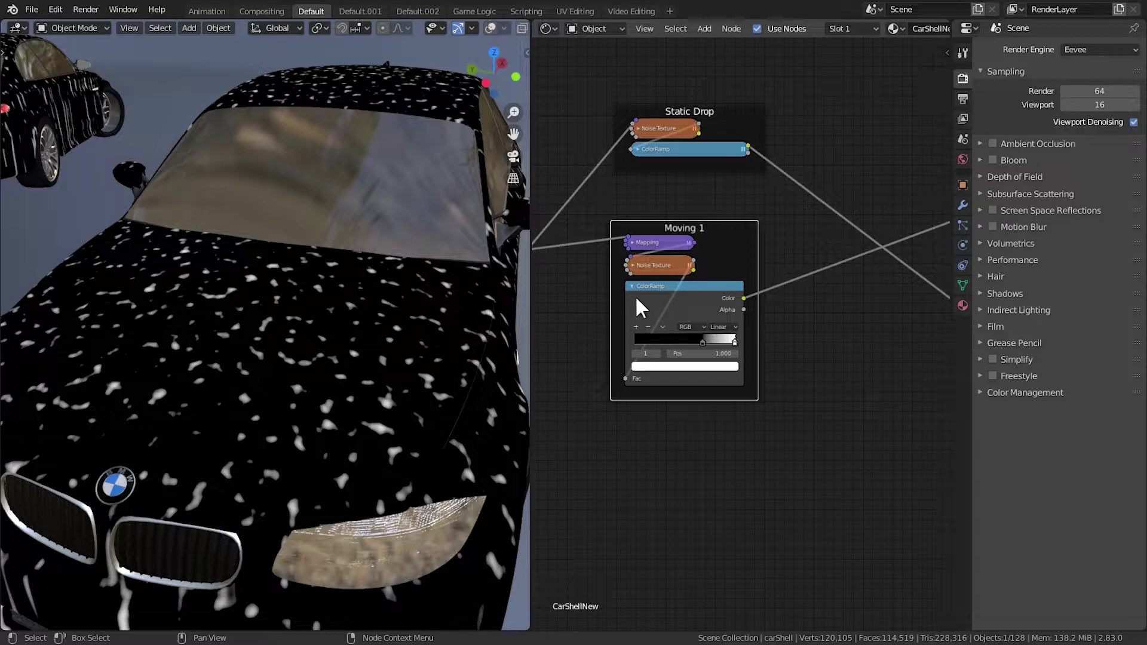
Step: Collapse the ColorRamp in the Moving 1 frame and arrange the frame below Static Drop with space between them
left_click(632, 286)
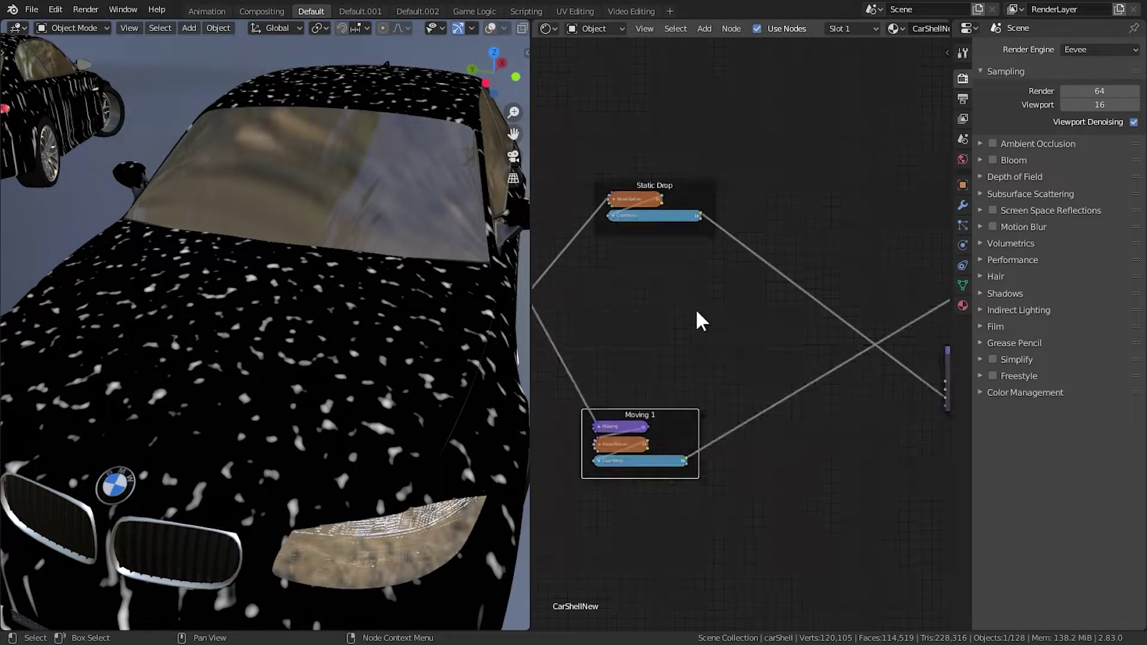
middle_click_drag(697, 312, 688, 343)
left_click_drag(688, 251, 673, 246)
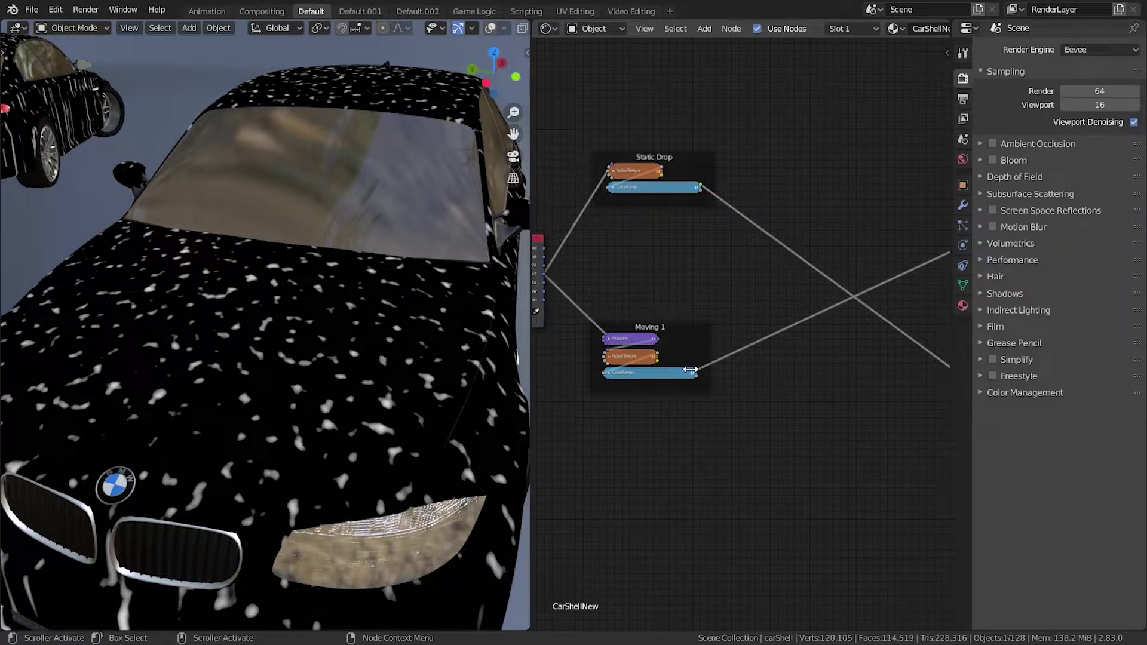
middle_click_drag(238, 412, 196, 419)
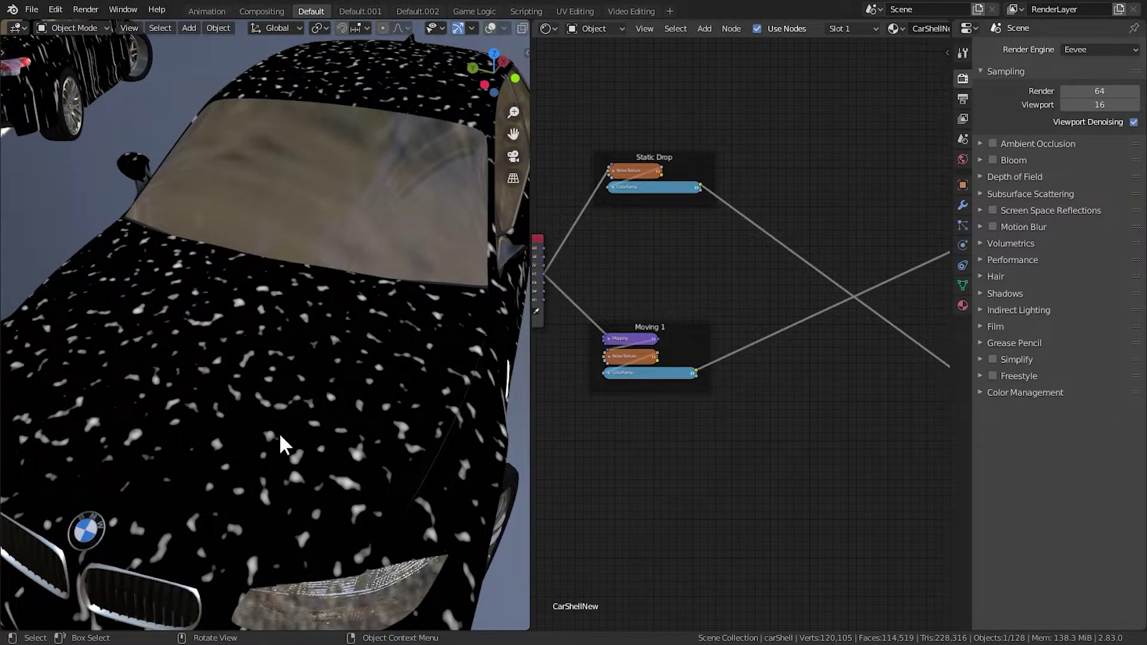
middle_click_drag(278, 432, 284, 421)
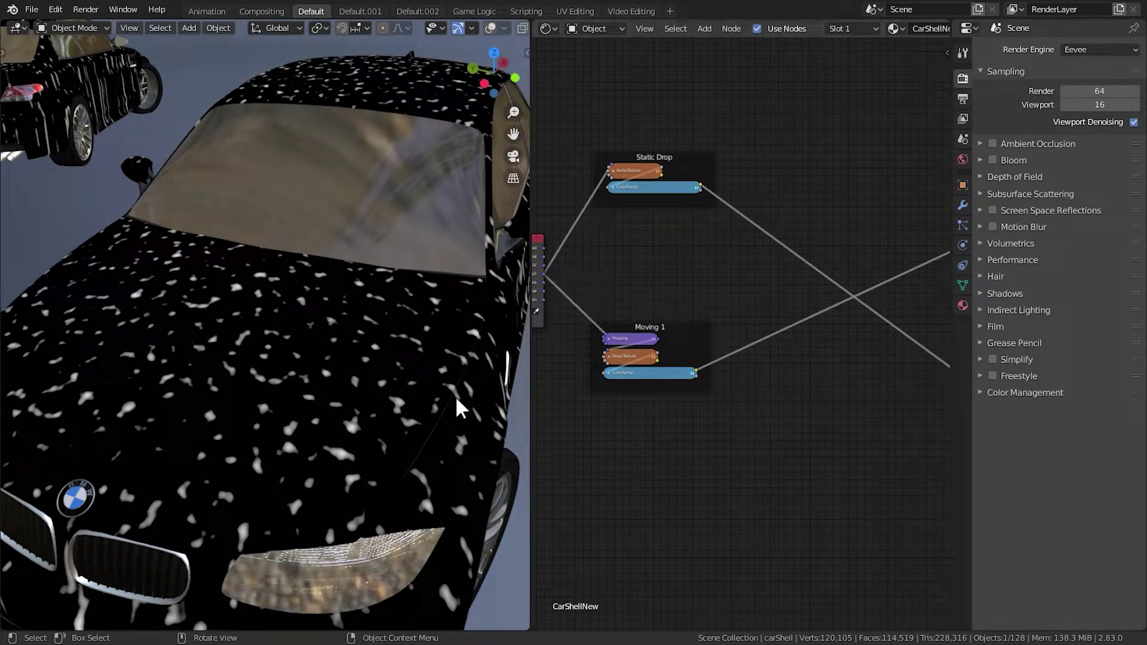
Step: Insert a new ColorRamp on the output link of the Moving 1 frame's ColorRamp
middle_click_drag(628, 353, 580, 378)
key("shift+a")
mouse_move(675, 288)
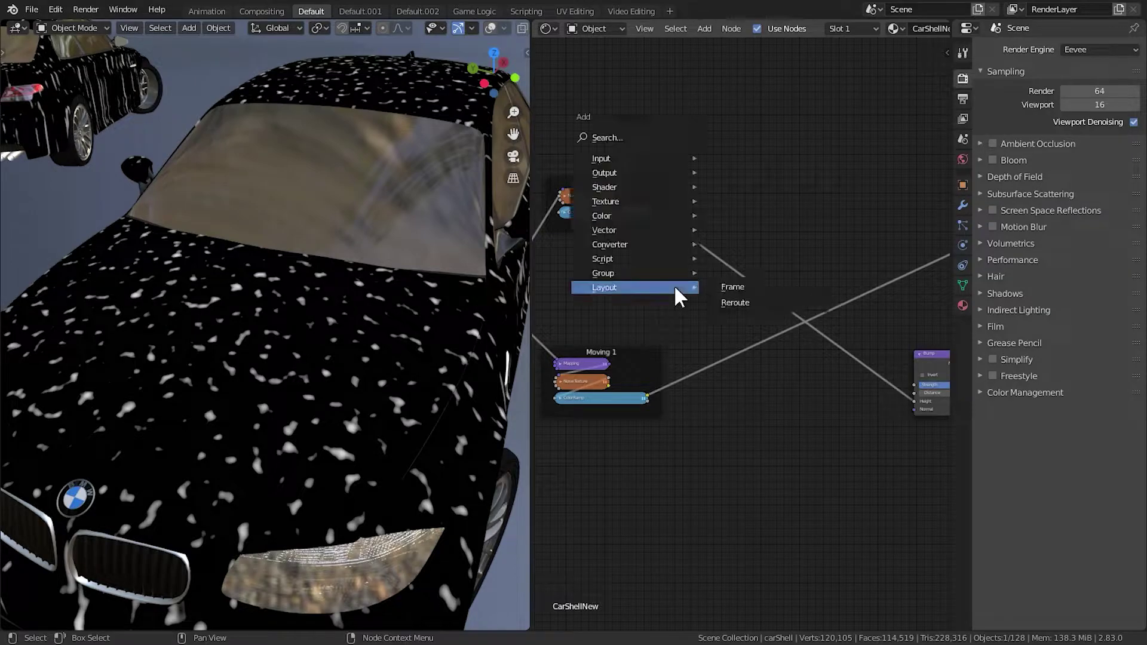
left_click(623, 142)
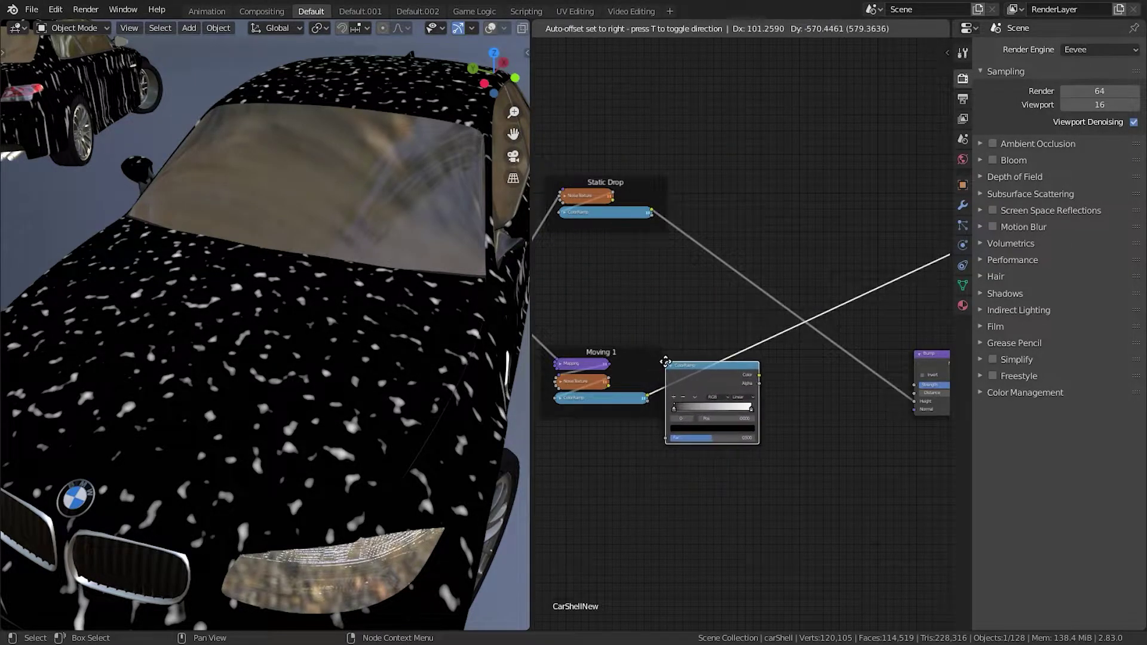
left_click(666, 362)
Step: Bring the new ColorRamp's white stop close to its black stop and set the interpolation to Constant
scroll(711, 447, "up", 1)
left_click_drag(770, 423, 682, 426)
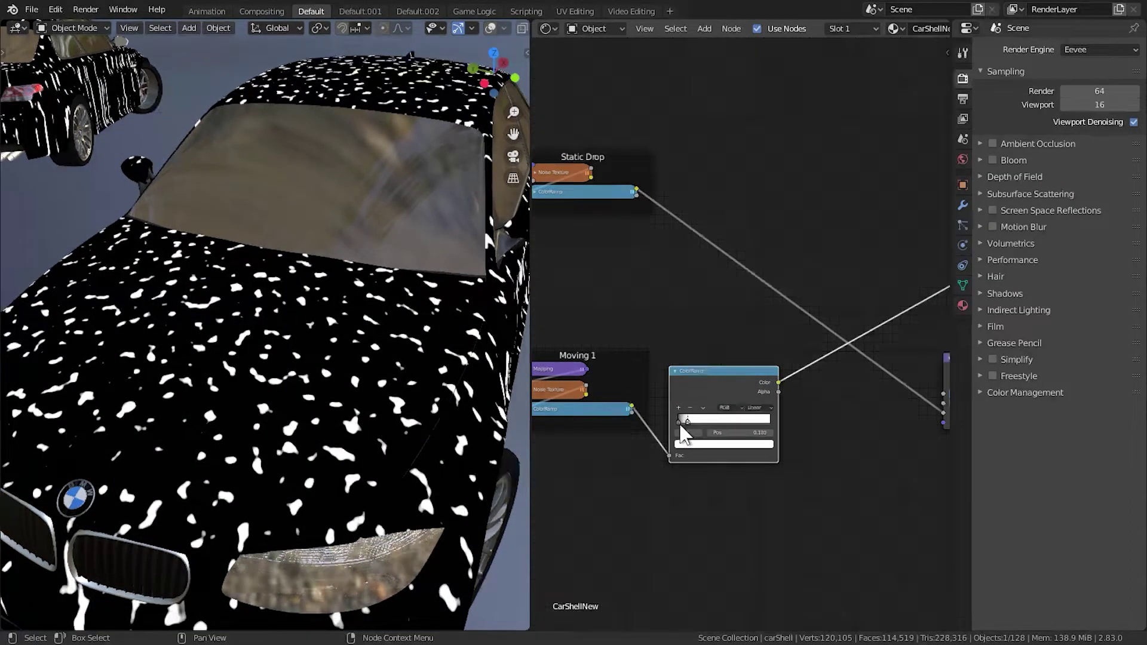
left_click(758, 407)
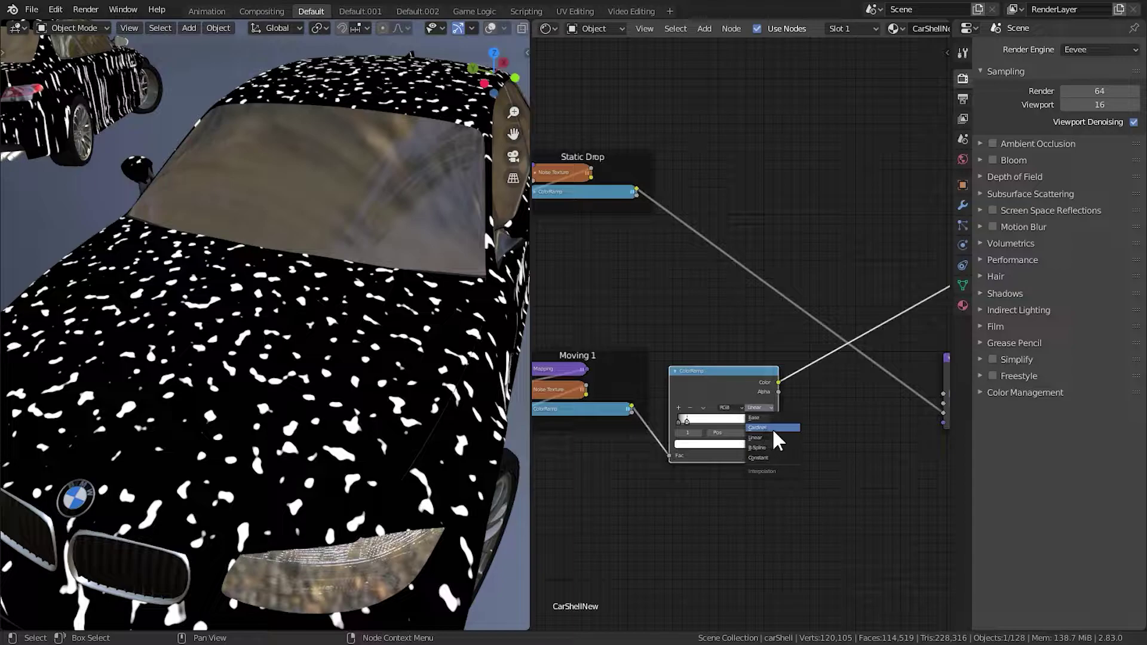
left_click(758, 458)
scroll(706, 472, "up", 3)
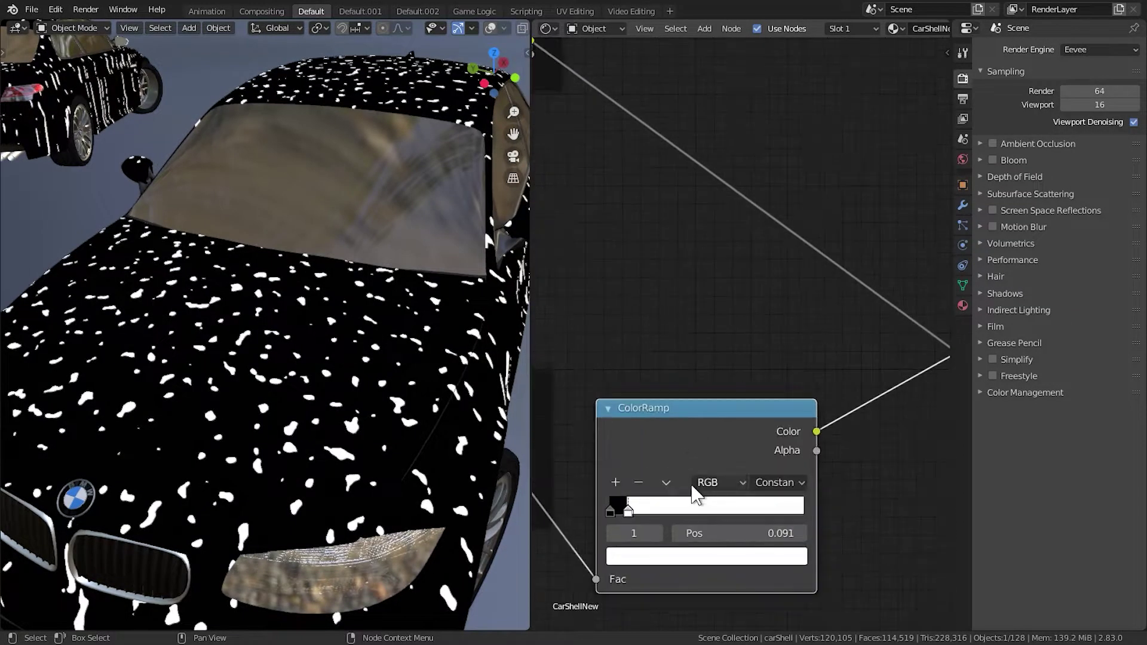
Step: Set the position of the new ColorRamp's white stop to .0001 and check the drop mask around the car
middle_click_drag(695, 495, 747, 385)
left_click(803, 427)
type(".0")
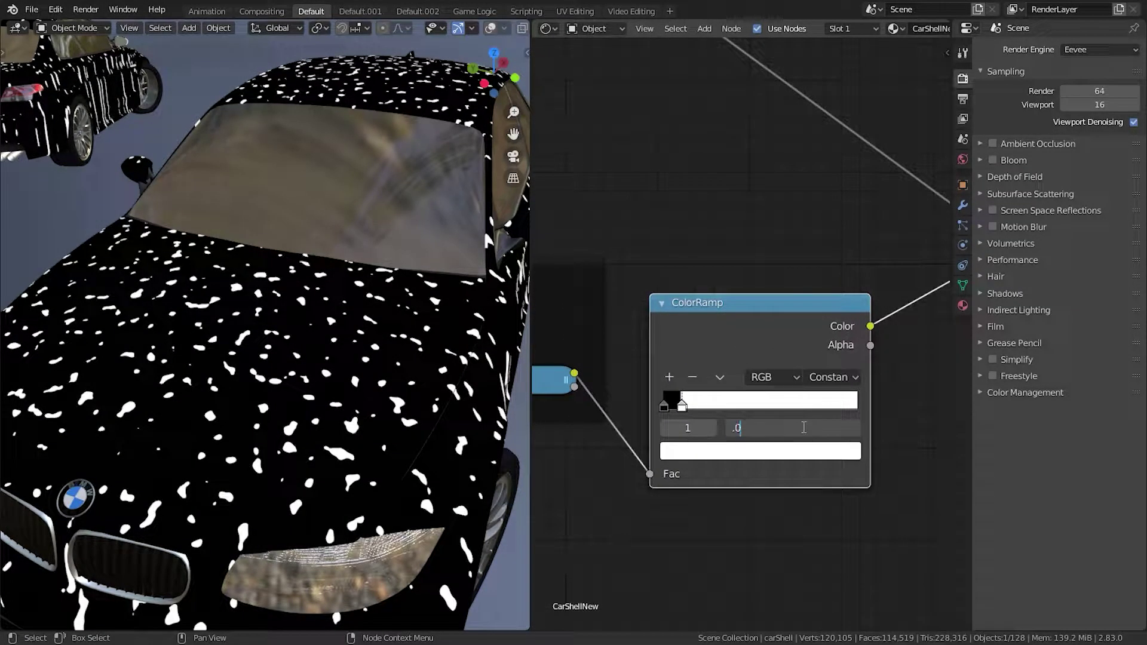
type("001")
key("Return")
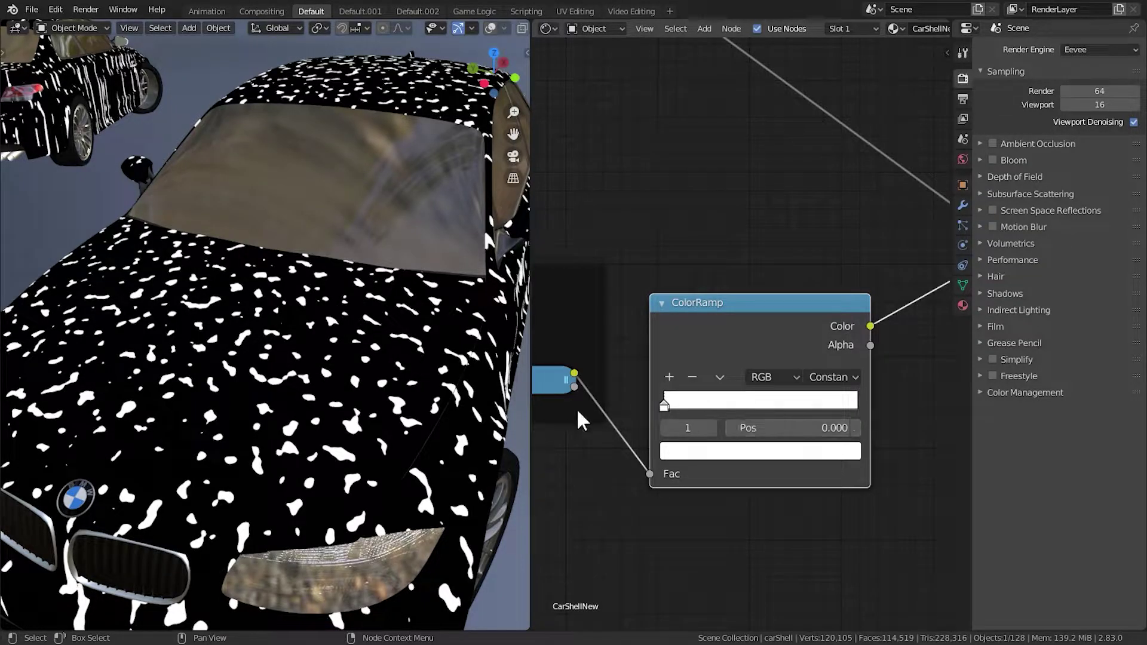
mouse_move(268, 396)
middle_mouse_down()
mouse_move(289, 353)
mouse_move(287, 386)
mouse_move(266, 392)
middle_mouse_up()
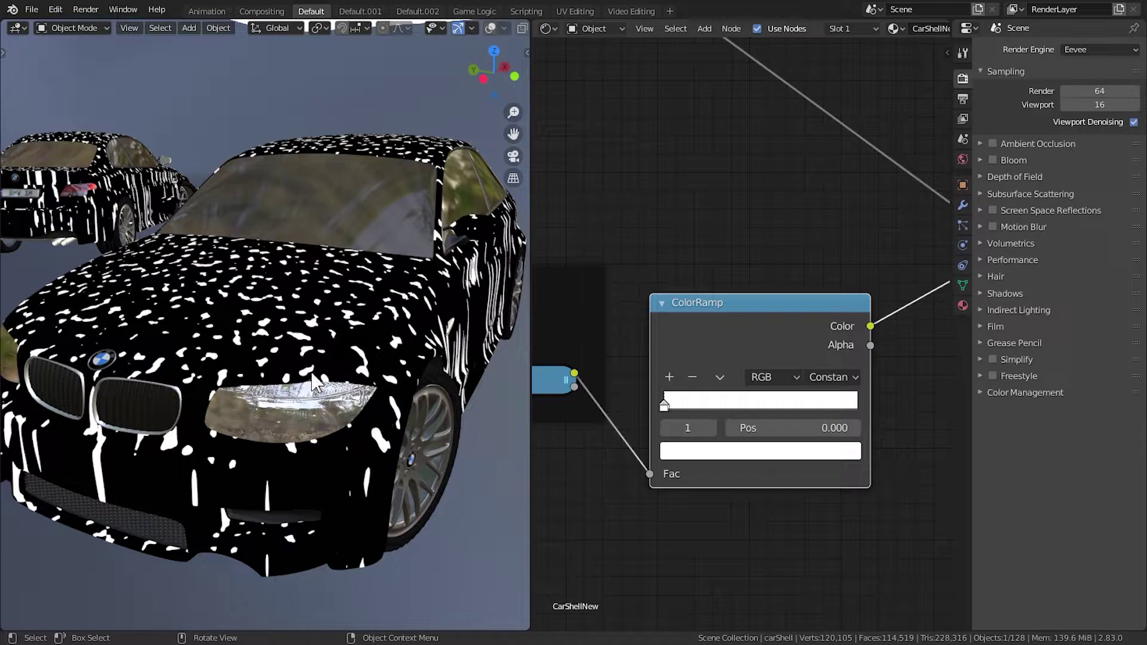
middle_click_drag(388, 395, 351, 407)
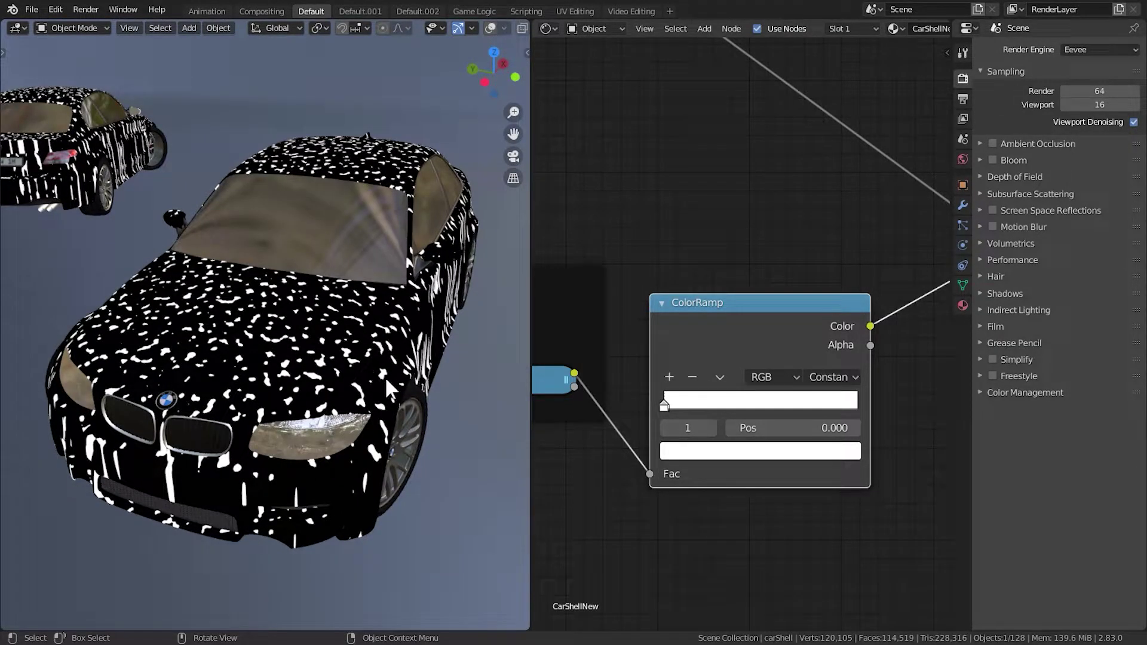
Step: Collapse the new ColorRamp, place it below the Moving 1 frame and show its node properties
scroll(667, 382, "down", 4)
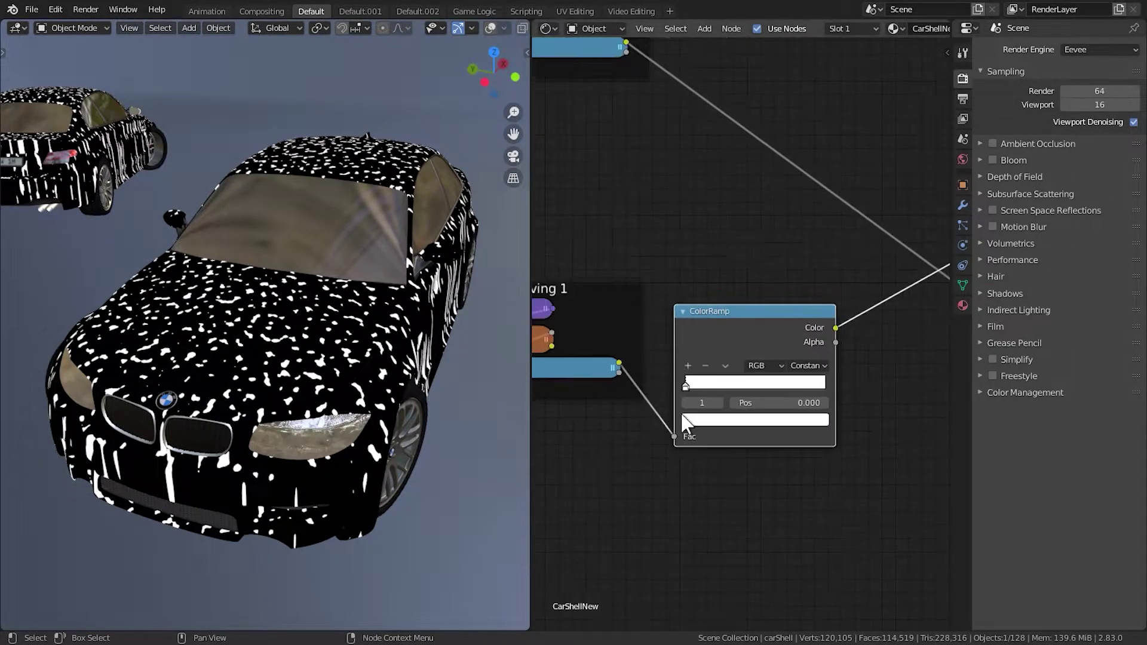
left_click(713, 304)
left_click_drag(749, 304, 592, 458)
key("n")
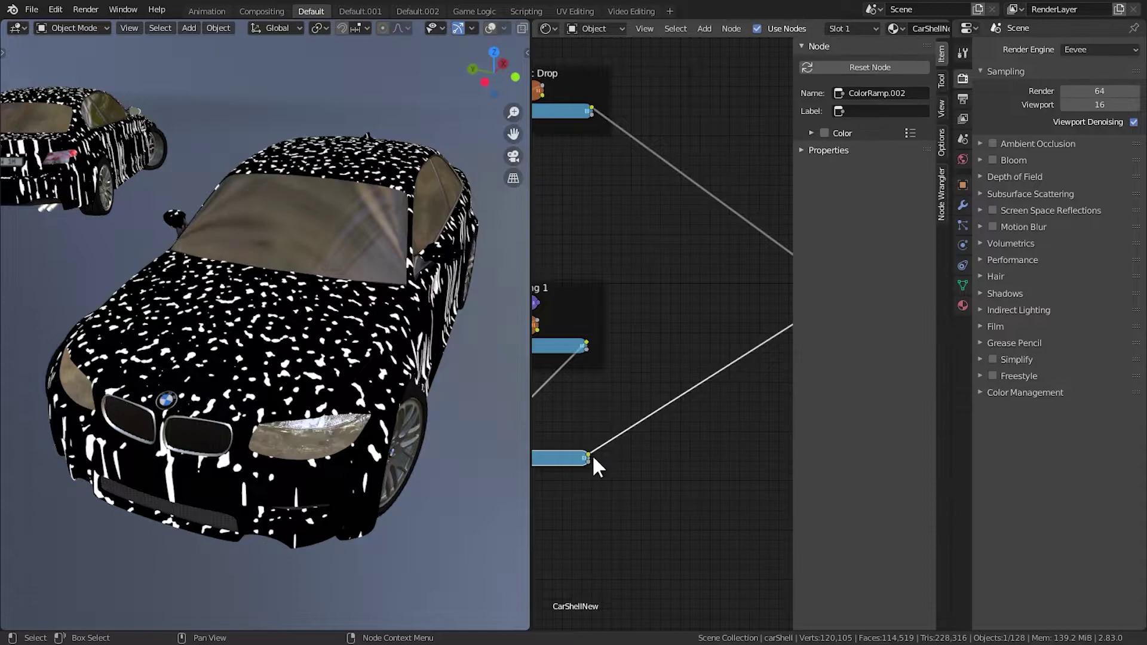
Step: Label the ColorRamp below the Moving 1 frame "Moving Drop Mask" and save the file
left_click(889, 111)
type("Anima")
key("BackSpace")
key("BackSpace")
type("m")
key("BackSpace")
type("Moving Drop Mask")
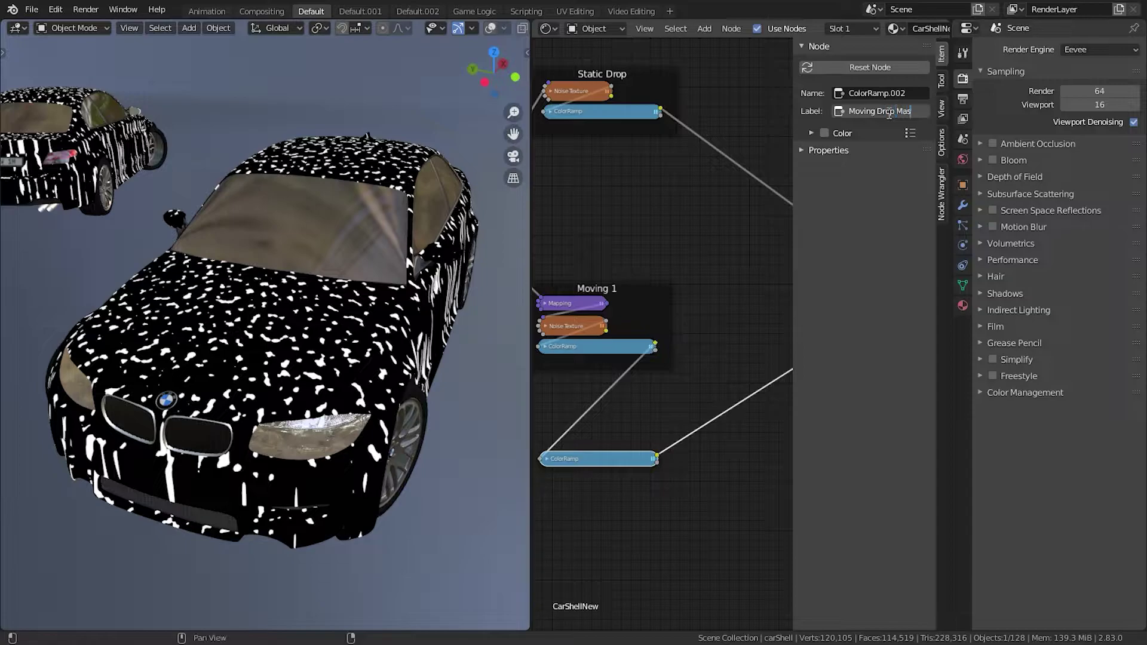
key("Return")
key("n")
key("ctrl+s")
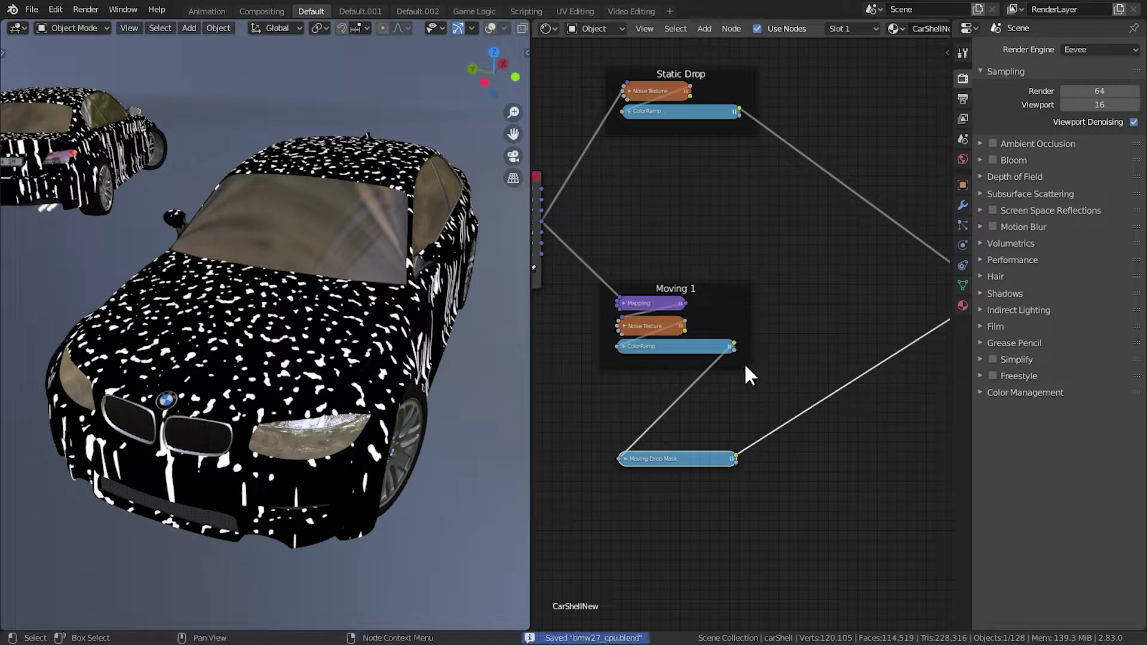
Step: View the car up close and scrub the timeline to frame 97 to check the drop mask over time
scroll(744, 361, "down", 2)
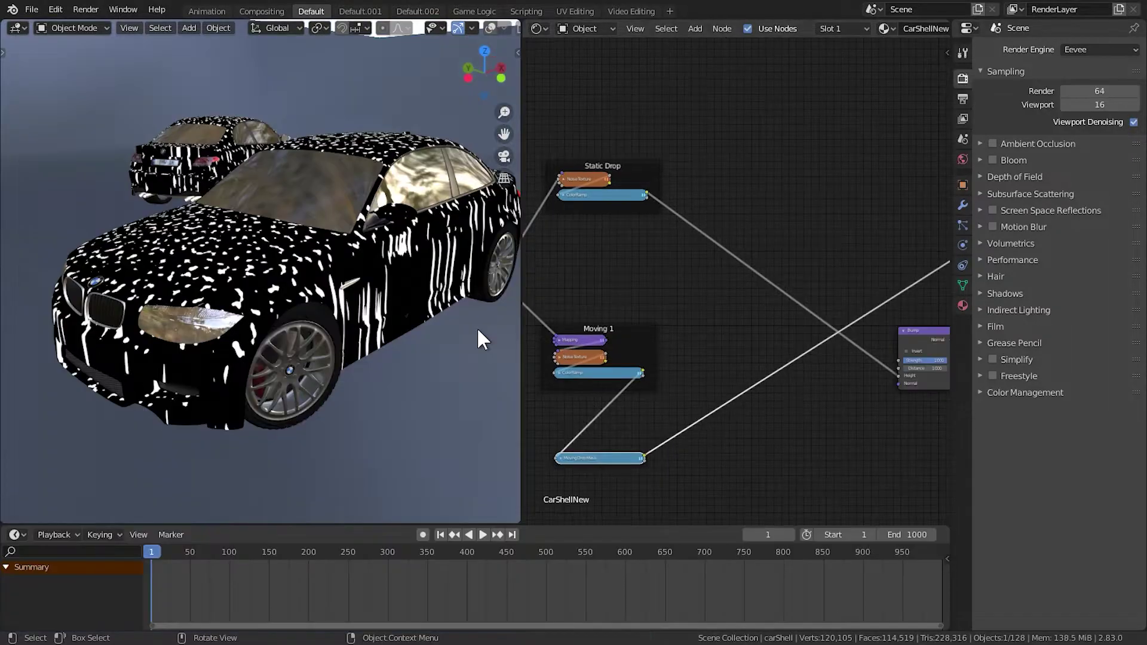
scroll(364, 343, "up", 5)
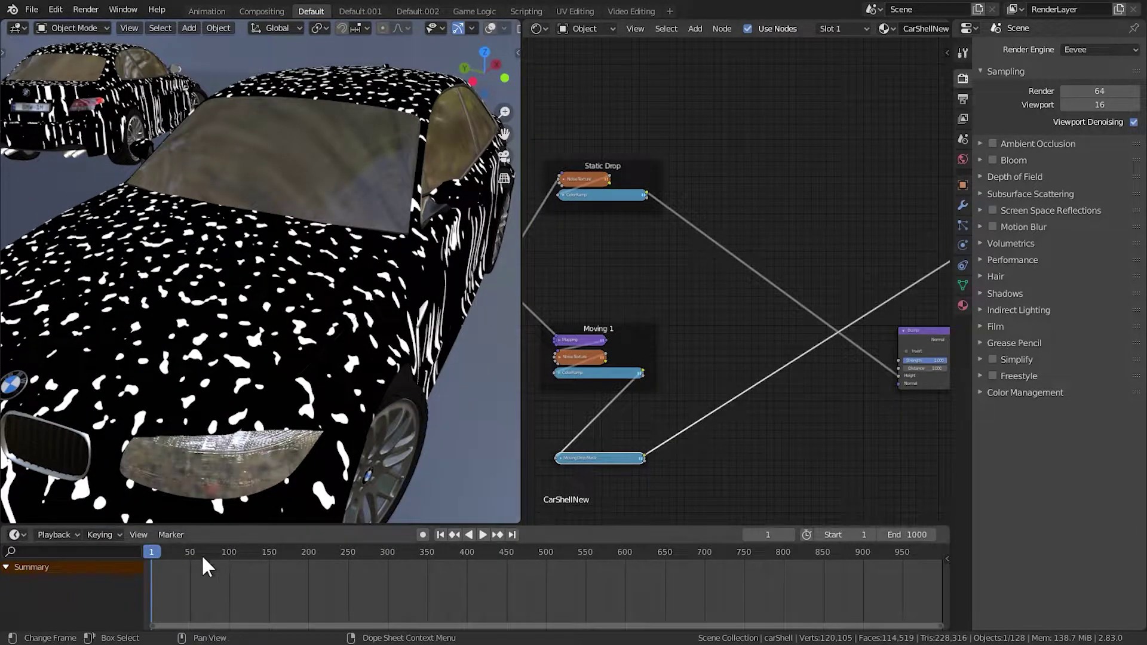
left_click(159, 551)
left_click_drag(163, 549, 192, 551)
mouse_move(230, 551)
left_mouse_down()
mouse_move(672, 556)
mouse_move(226, 566)
left_mouse_up()
Step: Delete the Bump node, move the Principled BSDF node farther from the drop frames and save the file
middle_click_drag(703, 360, 686, 292)
scroll(708, 310, "down", 10)
mouse_move(802, 303)
left_mouse_down()
mouse_move(791, 314)
mouse_move(803, 294)
mouse_move(816, 297)
left_mouse_up()
scroll(804, 314, "up", 4)
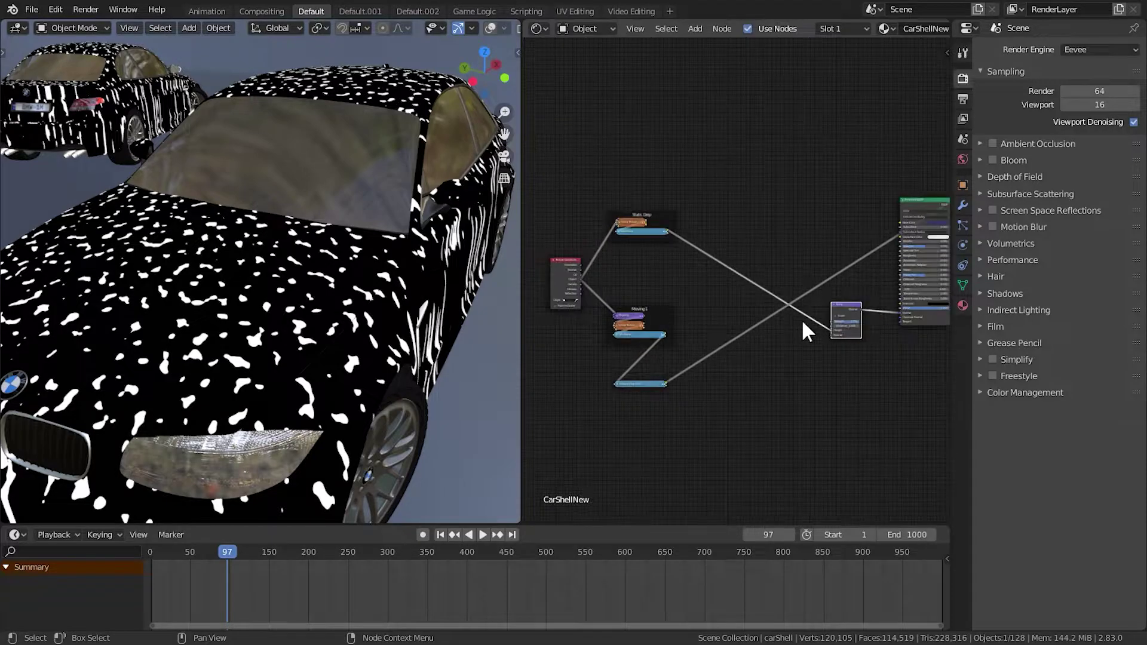
middle_click_drag(802, 319, 660, 354)
left_click_drag(700, 339, 704, 336)
scroll(714, 333, "down", 4)
key("x")
key("g")
left_click(878, 346)
key("ctrl+s")
scroll(687, 359, "up", 4)
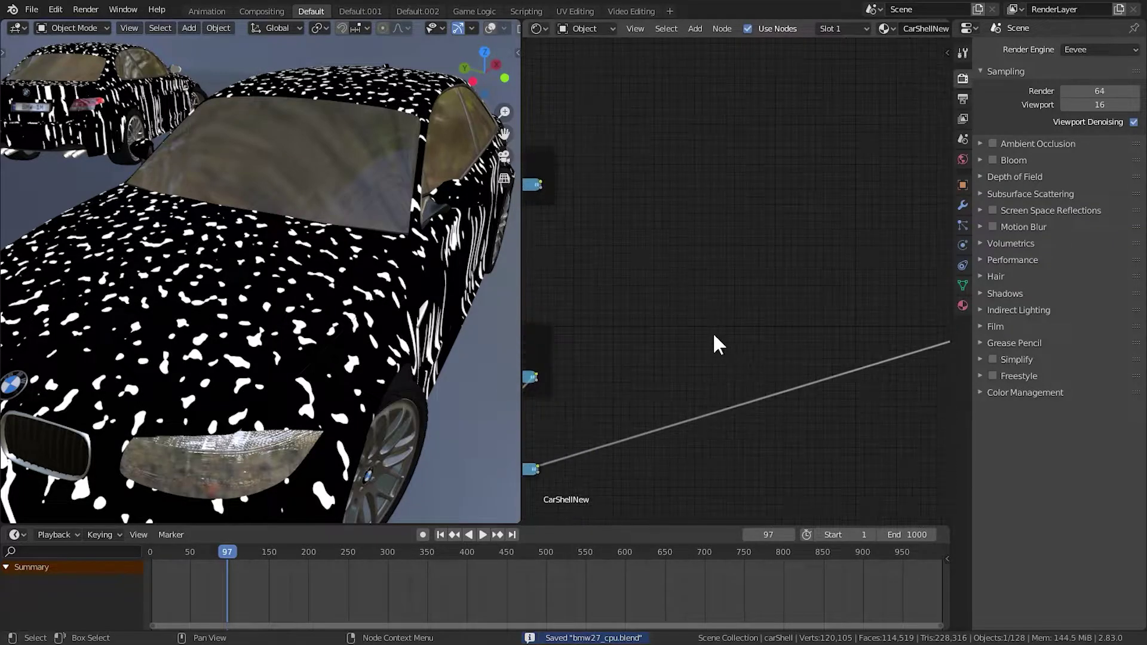
Step: Add a Value node in the empty area beside the drop frames and label it CurrentFrame
key("shift+a")
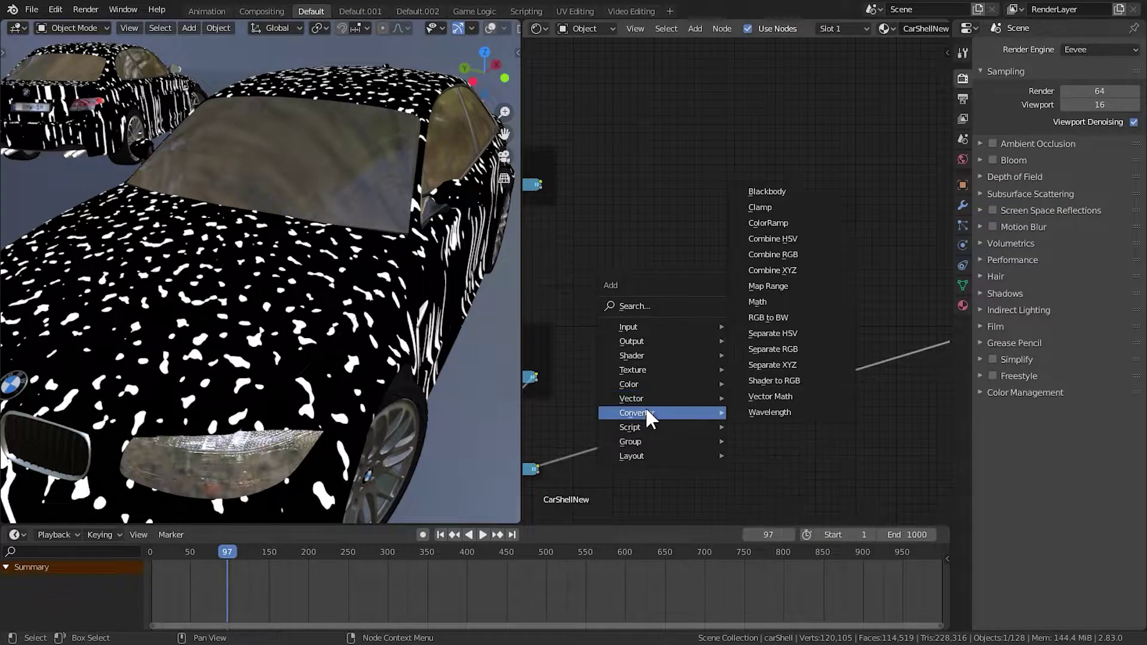
mouse_move(648, 329)
type("value")
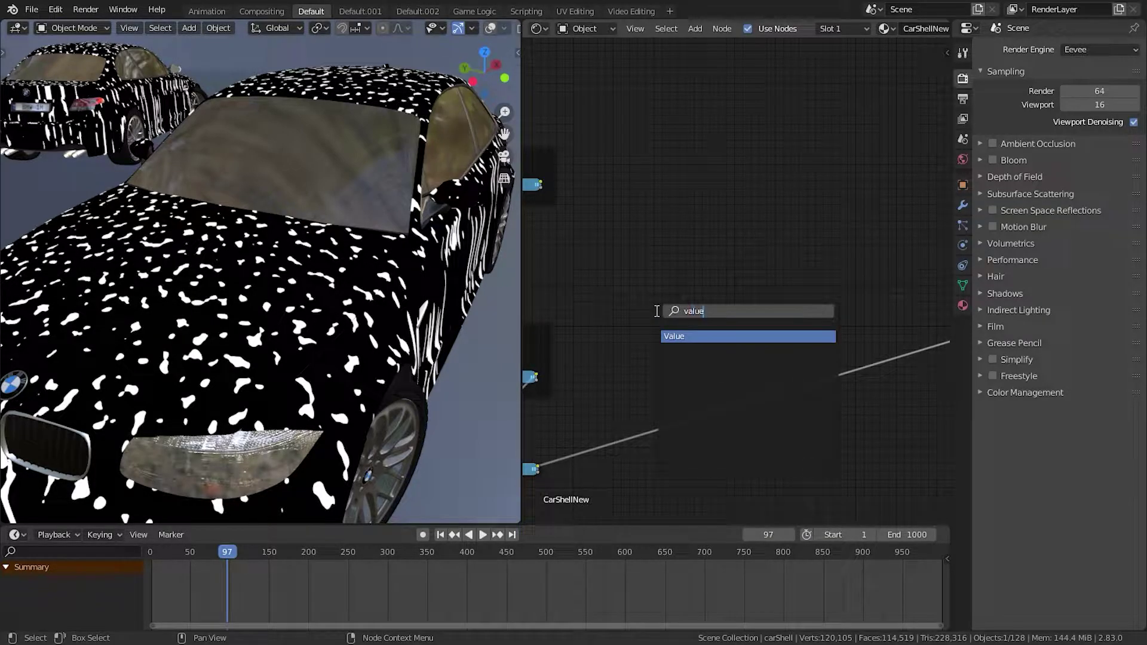
key("Return")
left_click(663, 311)
key("n")
scroll(686, 323, "up", 3)
left_click(870, 111)
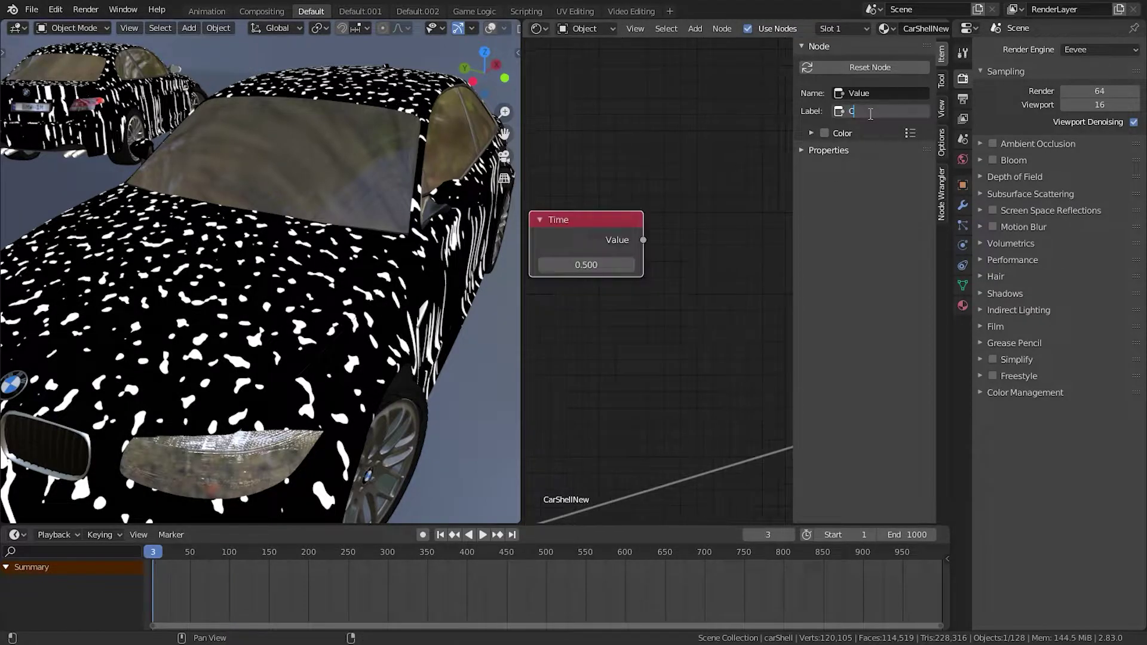
type("CurrentFrame")
key("Return")
key("n")
Step: Move the timeline to frame 313 and reset the CurrentFrame node's value to 0
left_click_drag(182, 551, 237, 561)
key("Escape")
left_click_drag(652, 268, 604, 268)
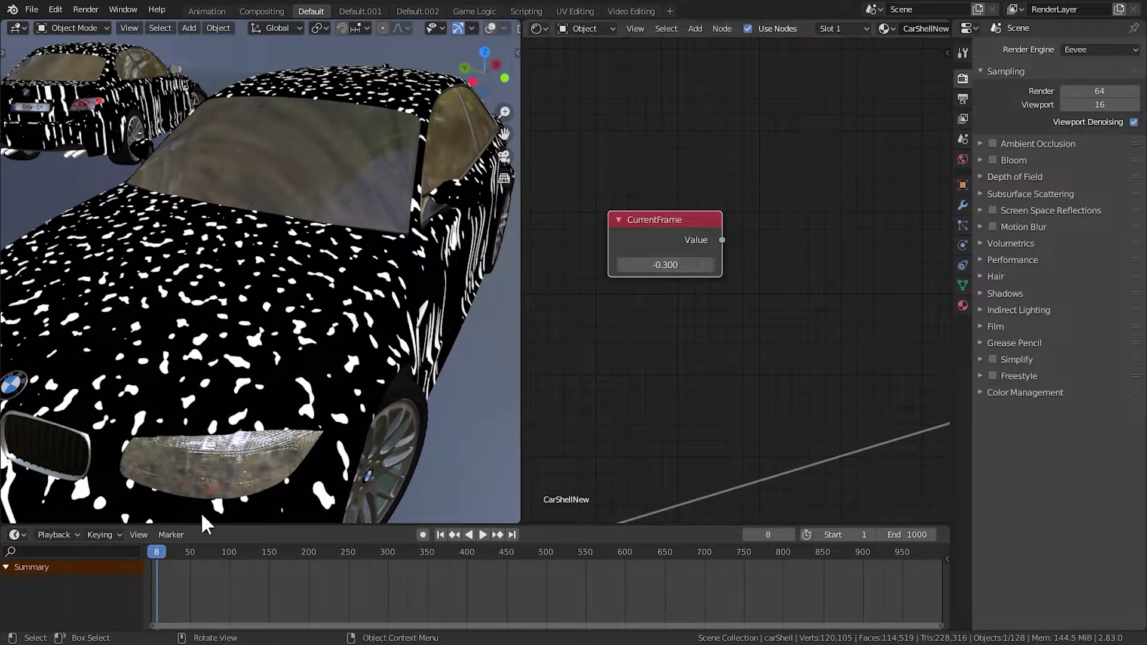
left_click(398, 556)
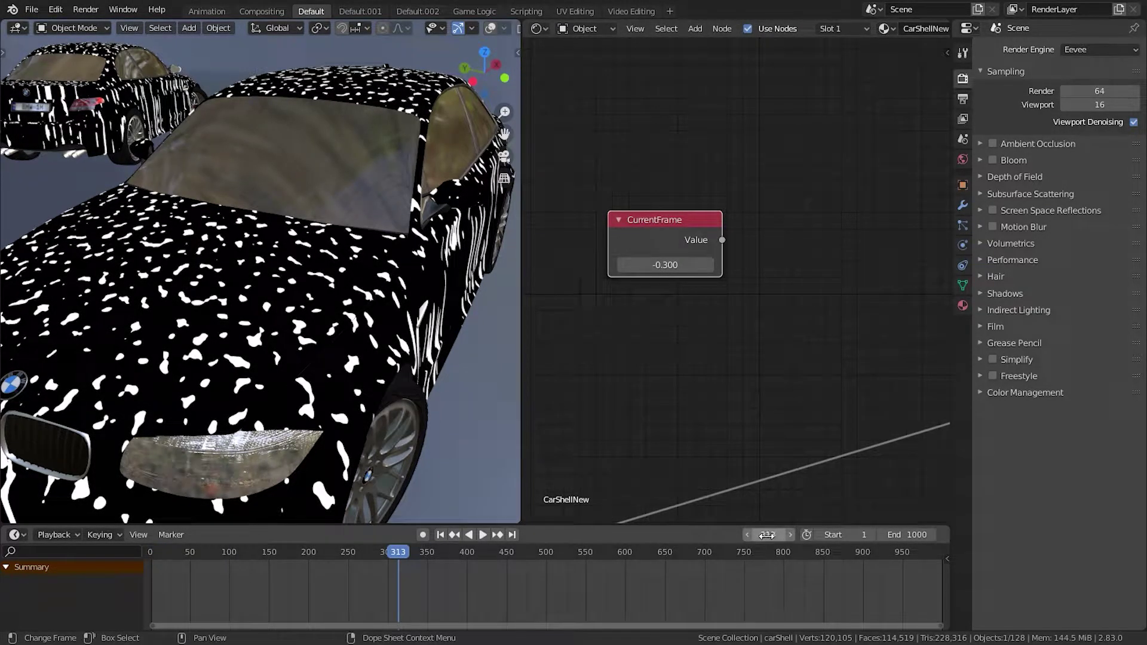
key("BackSpace")
middle_click_drag(771, 497, 817, 542)
left_click_drag(704, 284, 705, 292)
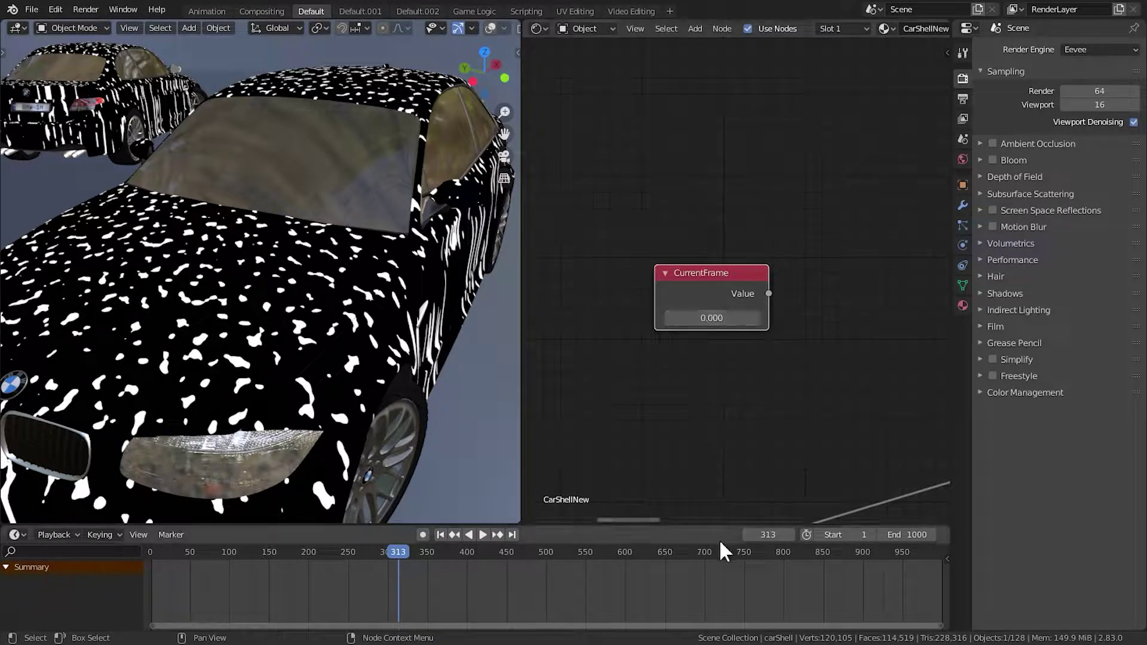
right_click(711, 319)
left_click(686, 344)
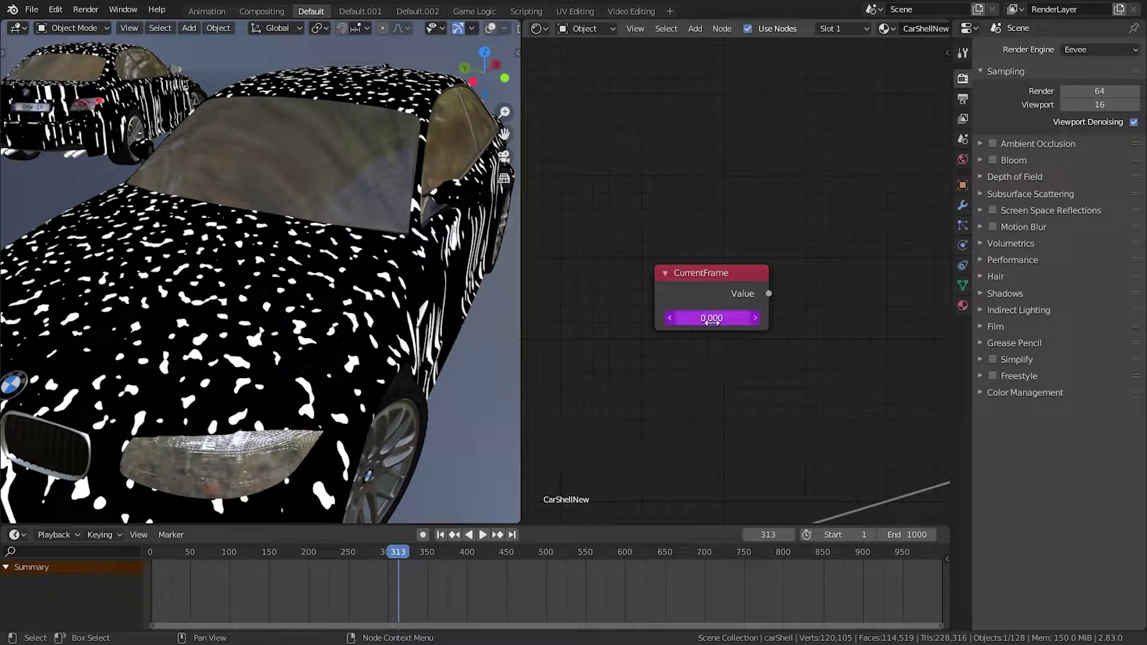
right_click(711, 319)
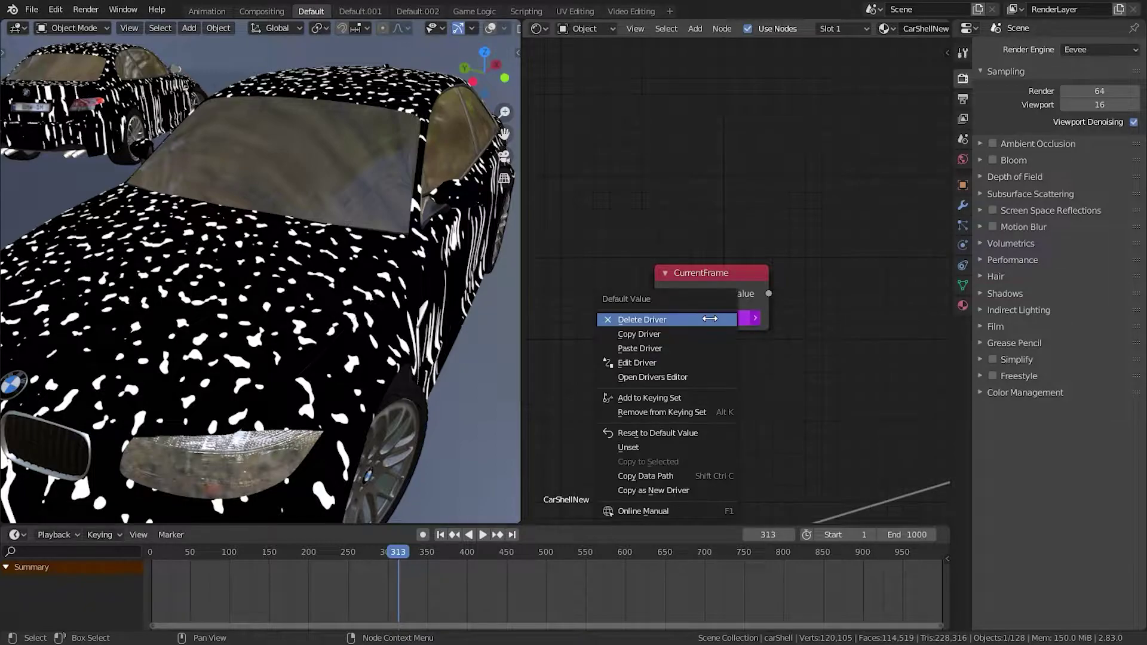
left_click(669, 320)
Step: Keyframe the CurrentFrame value as 0 at frame 0 and as 1000 at frame 1000
left_click_drag(393, 546, 150, 551)
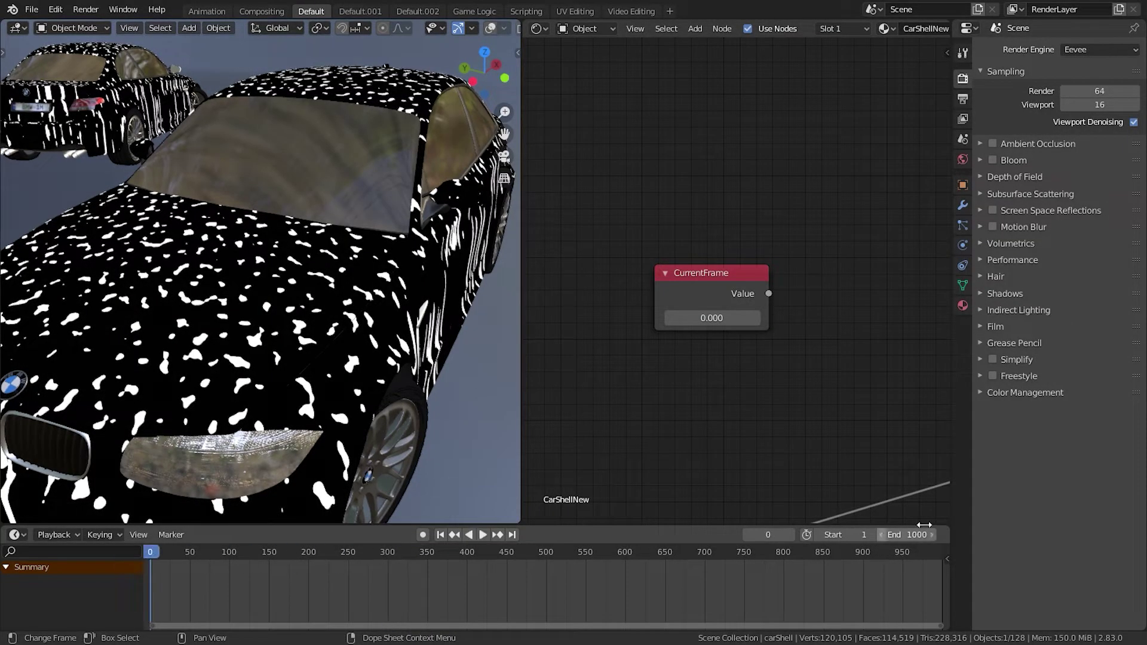
key("i")
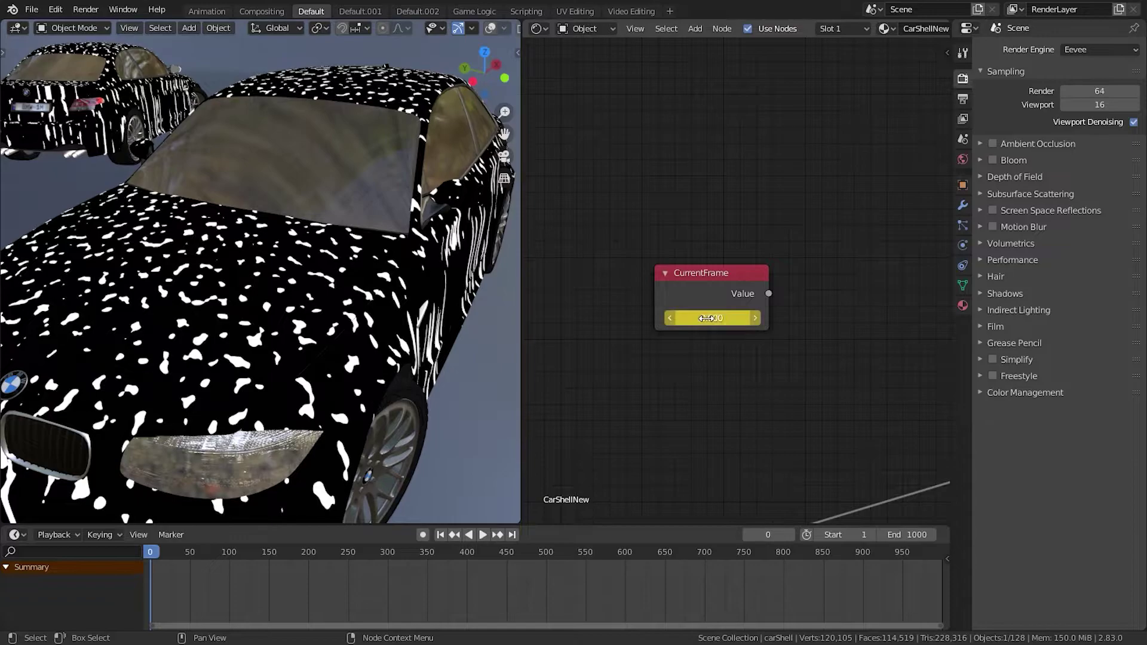
left_click_drag(392, 551, 942, 550)
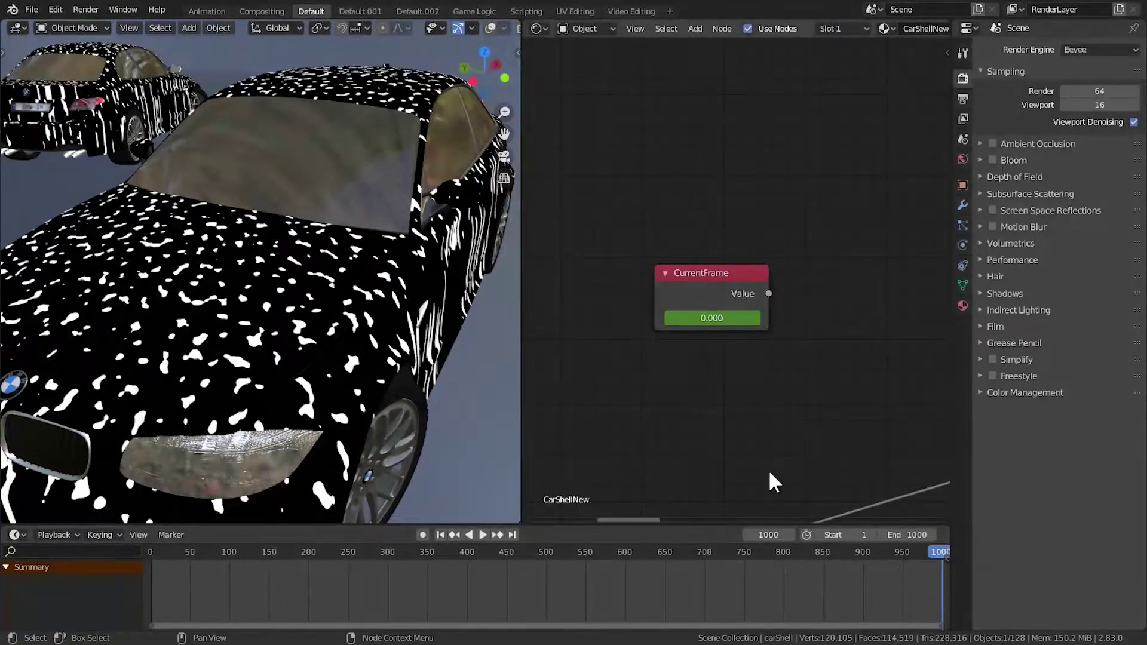
left_click(714, 319)
key("Return")
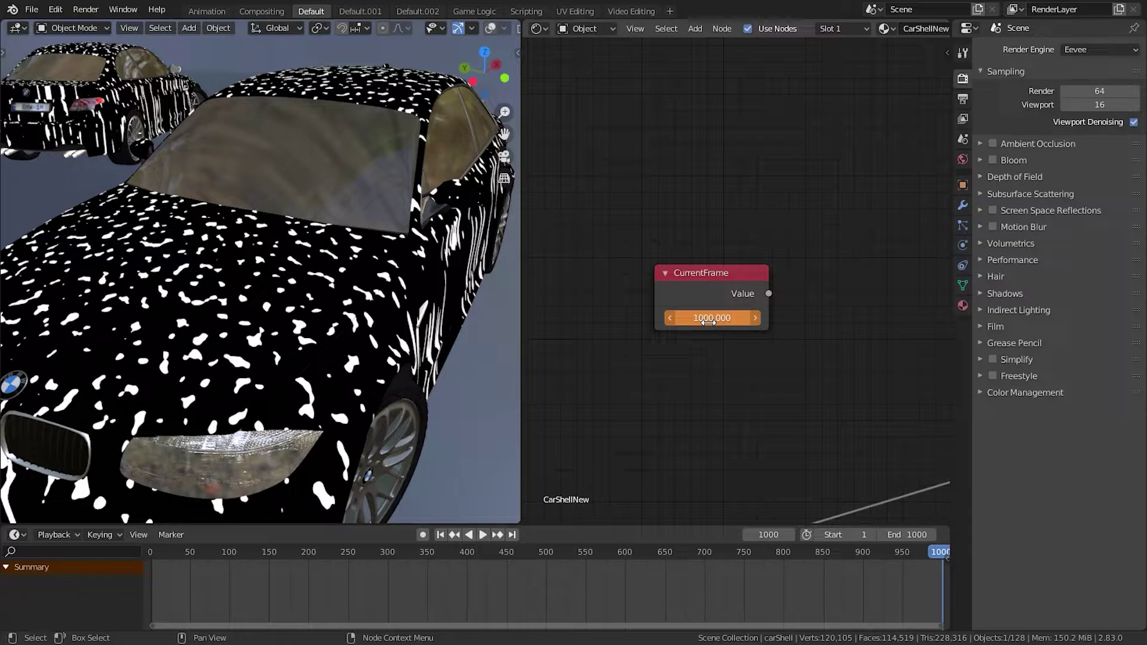
key("i")
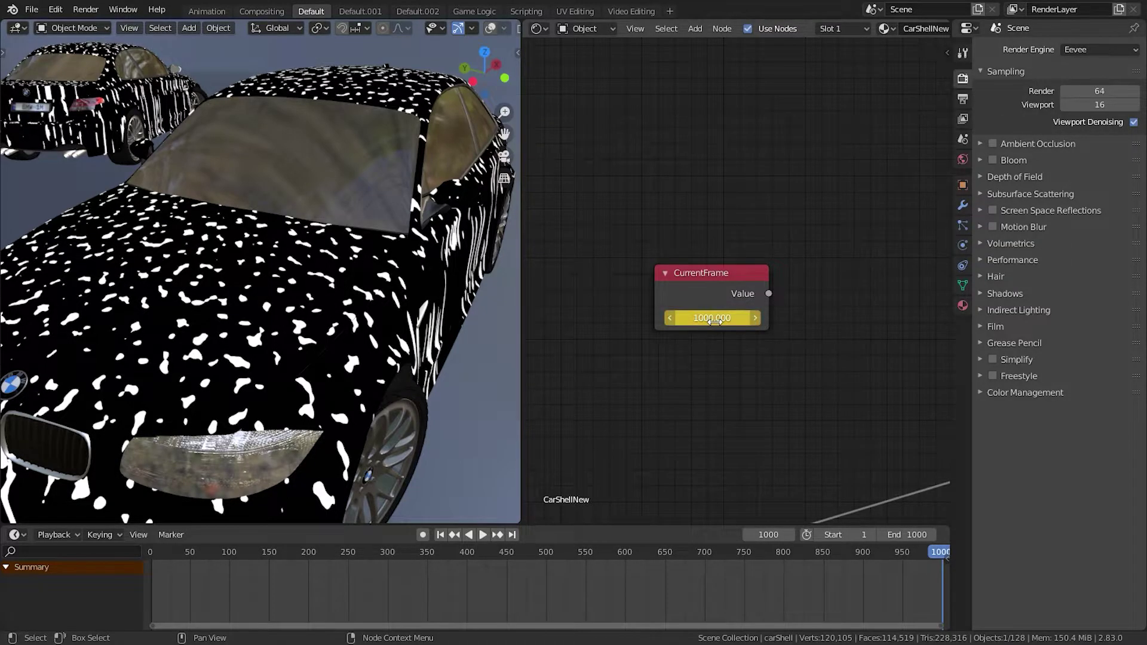
Step: Scrub the timeline to compare the keyframed CurrentFrame value with the frame number and show its keyframes
left_click_drag(568, 553, 430, 559)
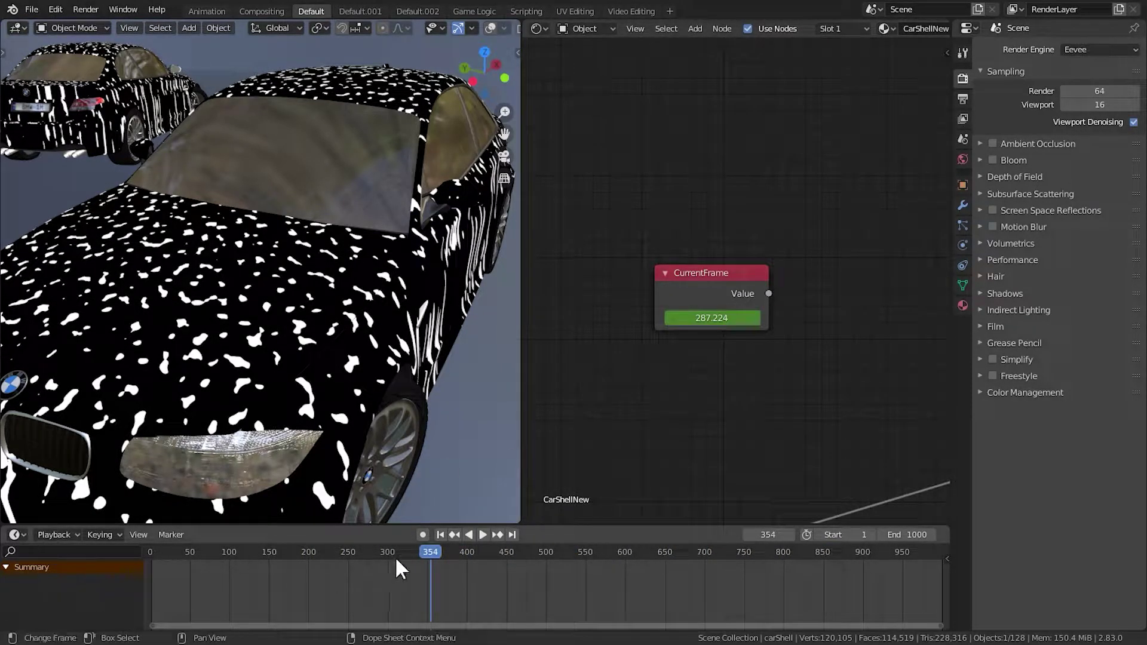
left_click_drag(152, 550, 498, 551)
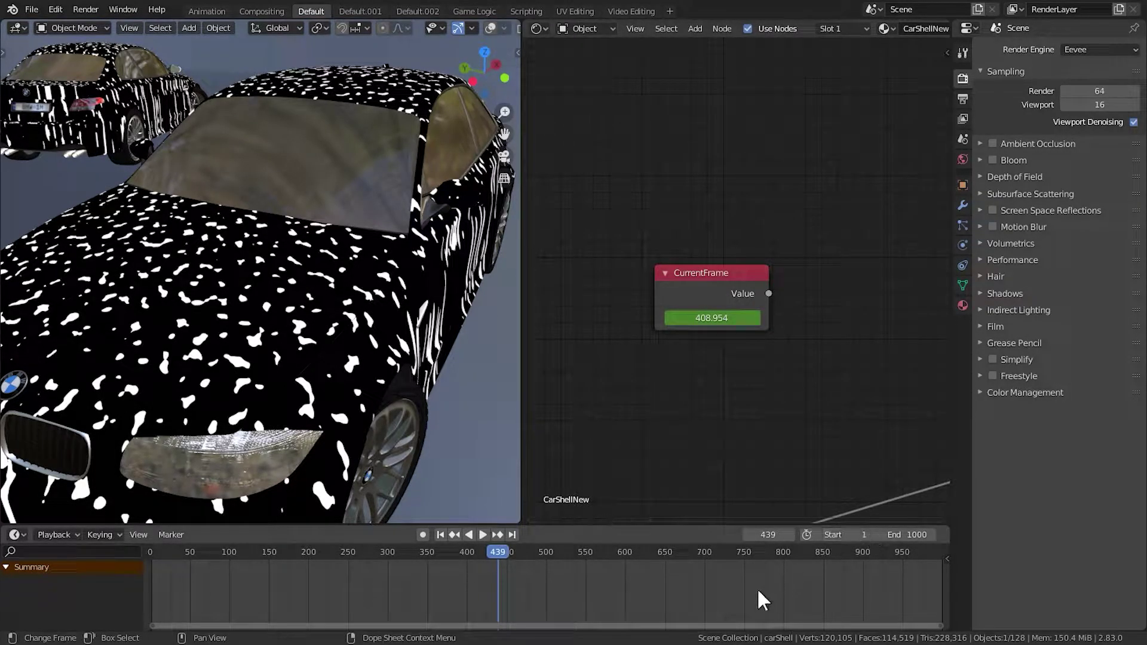
left_click_drag(712, 276, 709, 265)
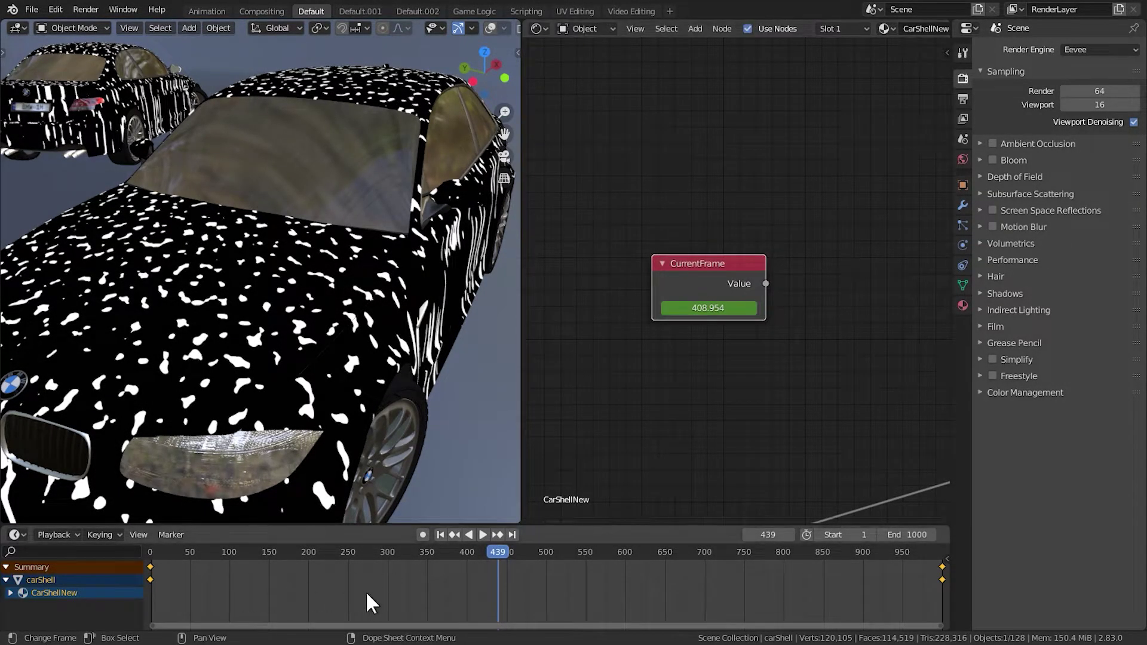
Step: Undo the CurrentFrame node's keyframes and its value of 1000
key("ctrl+z")
key("ctrl+z")
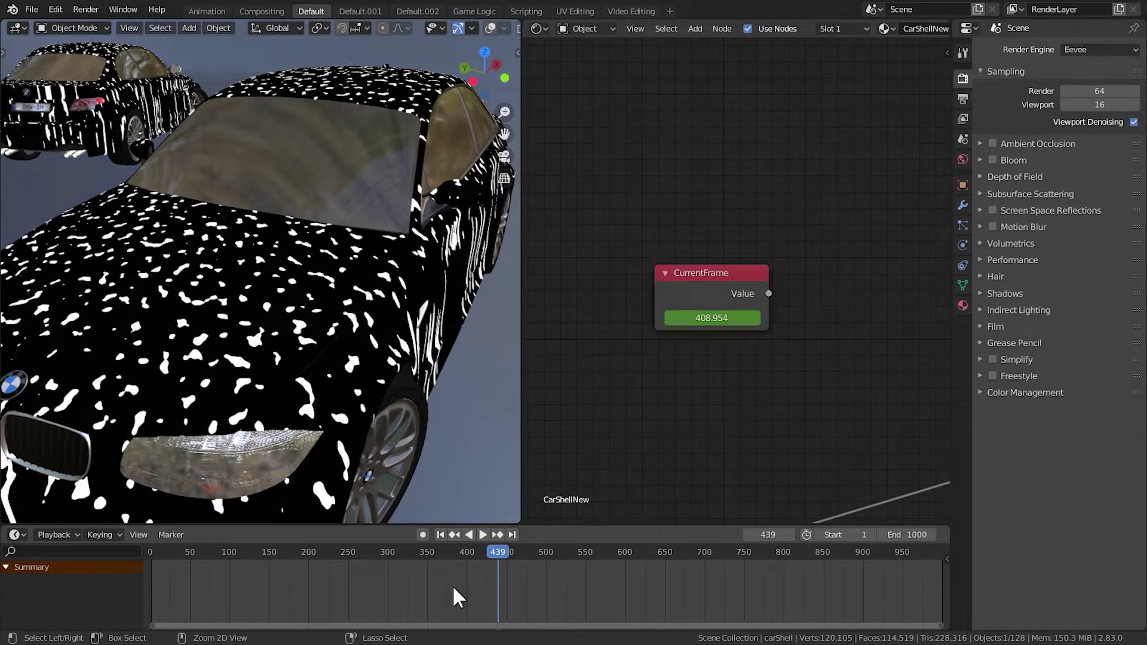
key("ctrl+z")
key("ctrl+z")
key("ctrl+z")
key("ctrl+z")
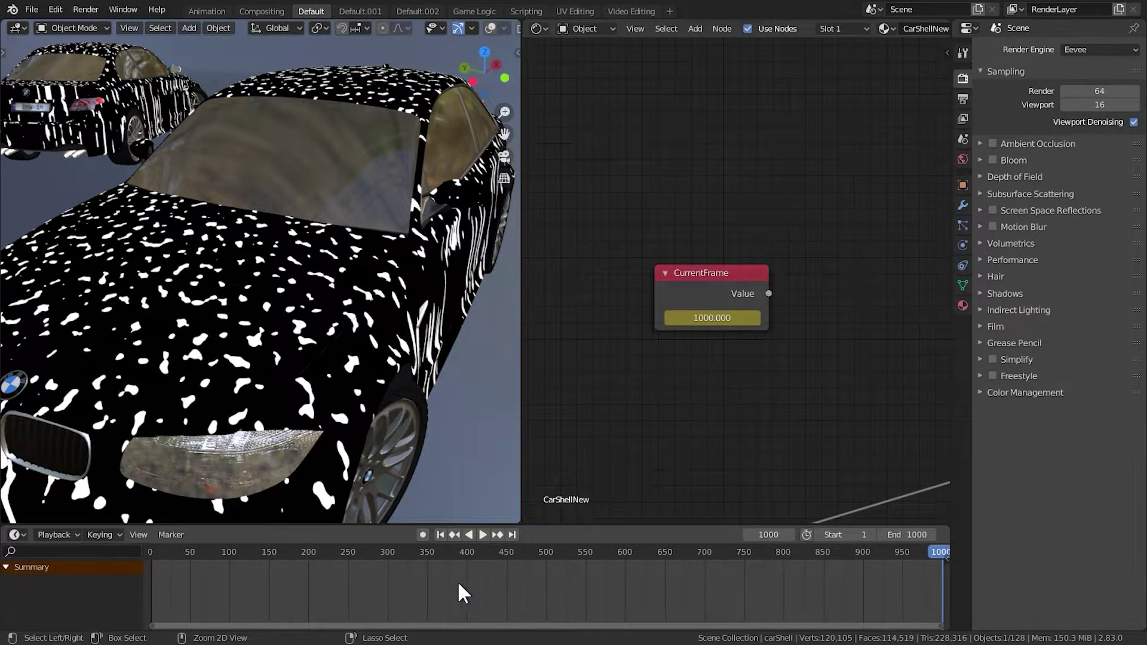
key("ctrl+z")
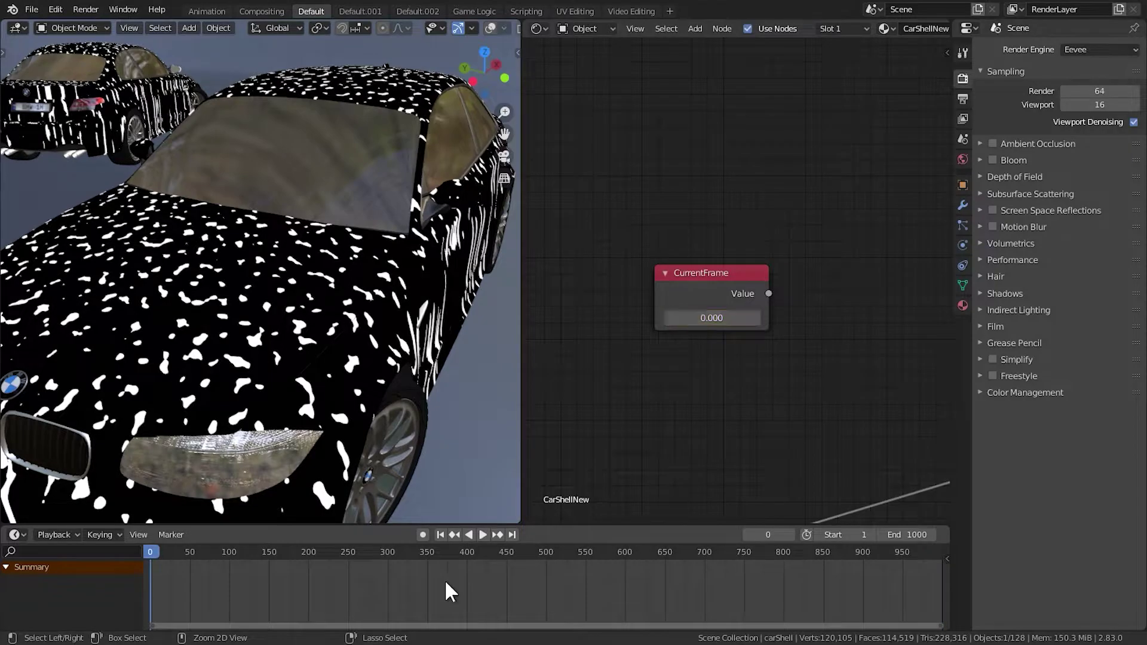
Step: Copy the timeline's current frame property as a new driver
middle_click_drag(704, 364, 668, 379)
scroll(666, 358, "up", 3)
middle_click_drag(661, 315, 656, 299)
left_click_drag(654, 295, 669, 294)
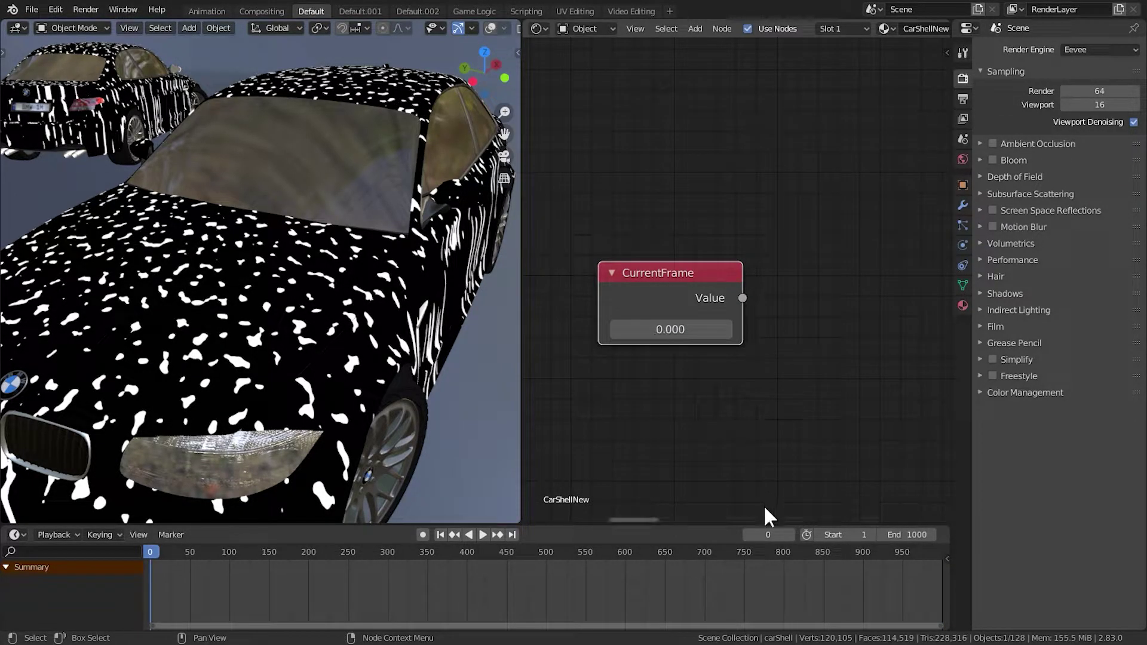
right_click(768, 537)
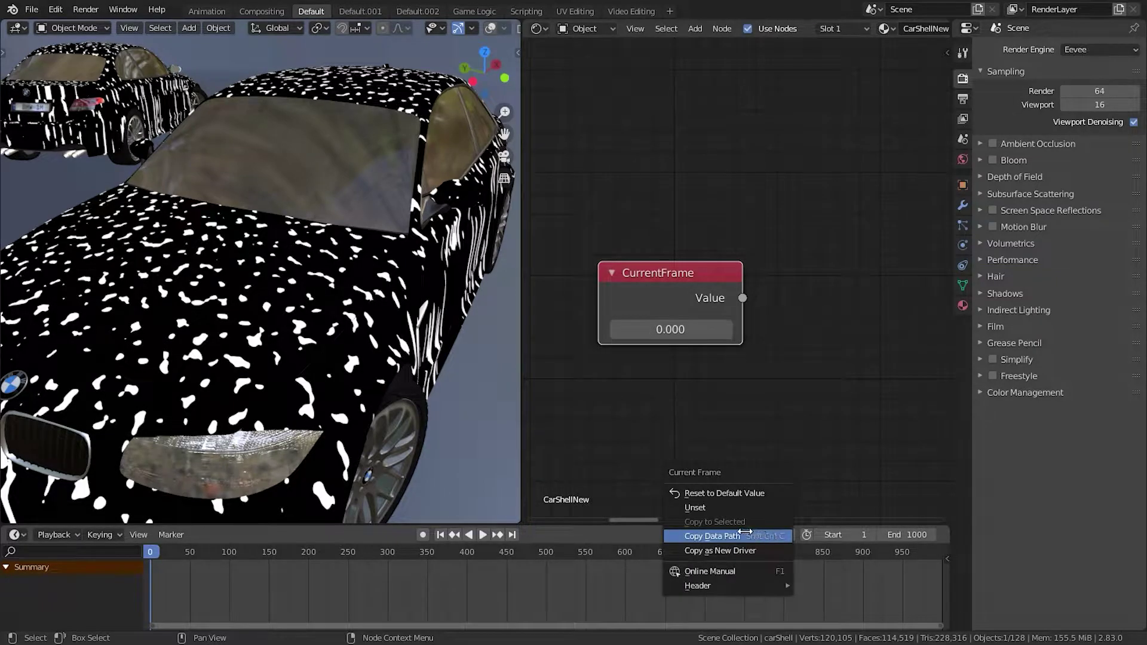
left_click(738, 549)
middle_click_drag(675, 342, 693, 375)
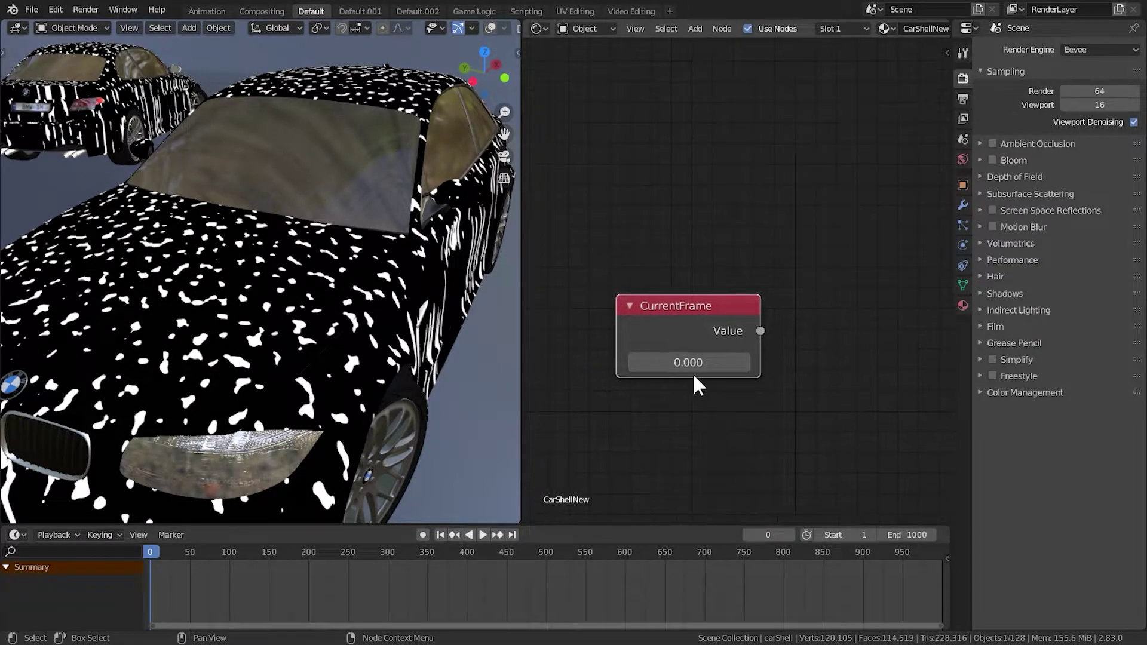
Step: Add a driver to the CurrentFrame value and show it in the Drivers Editor
right_click(690, 364)
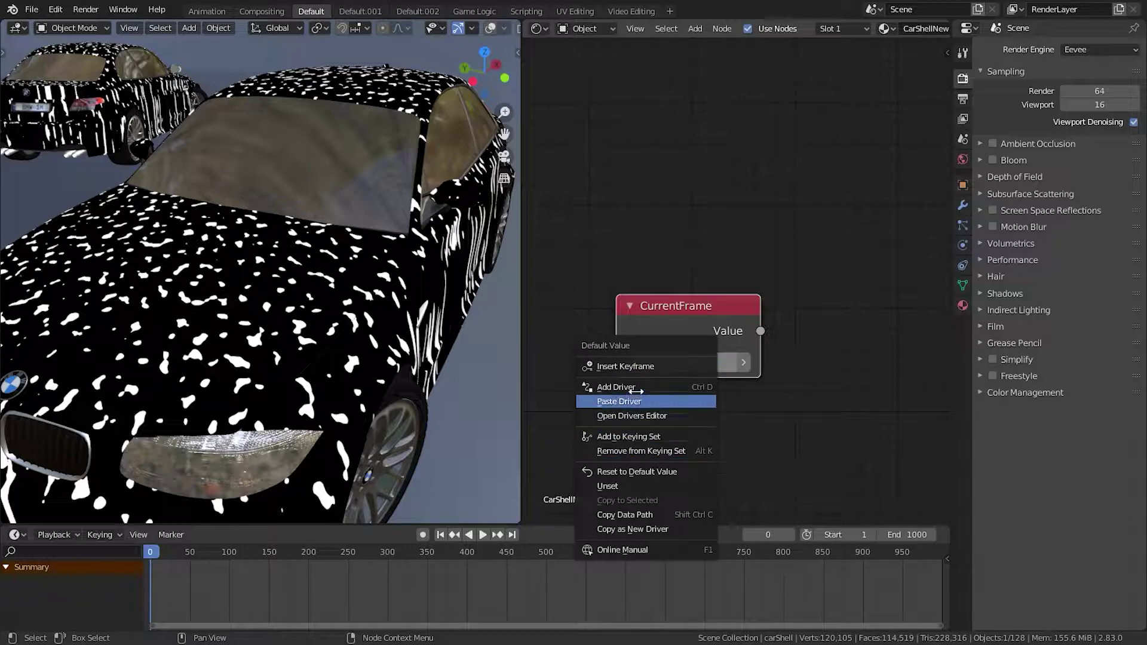
left_click(635, 387)
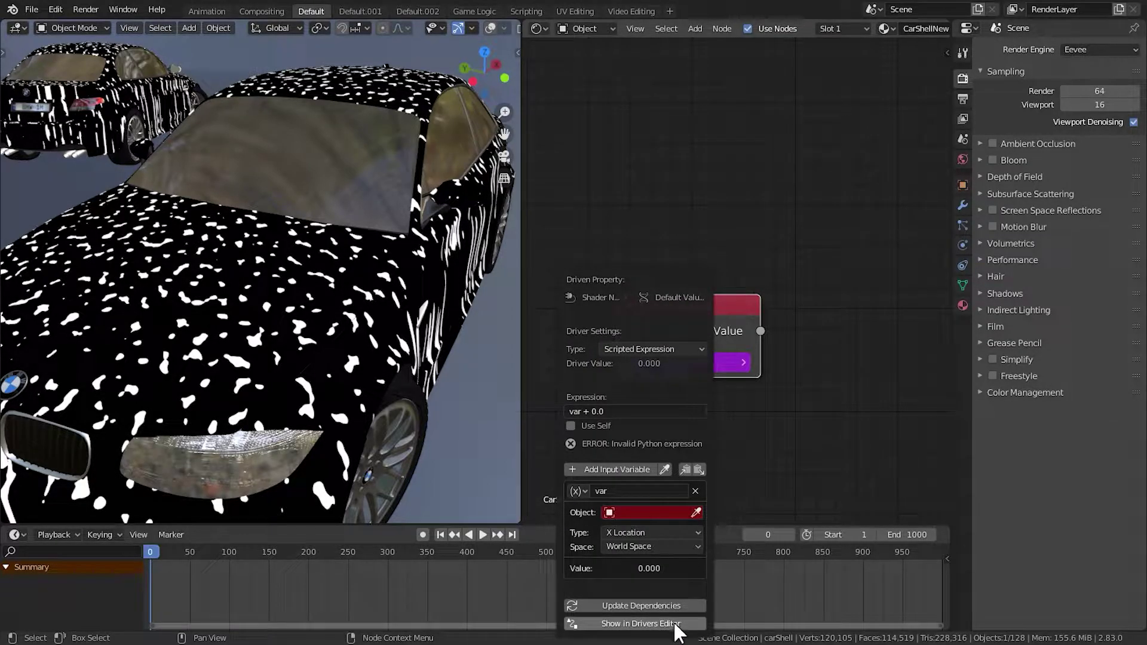
left_click(670, 623)
left_click_drag(710, 193, 606, 160)
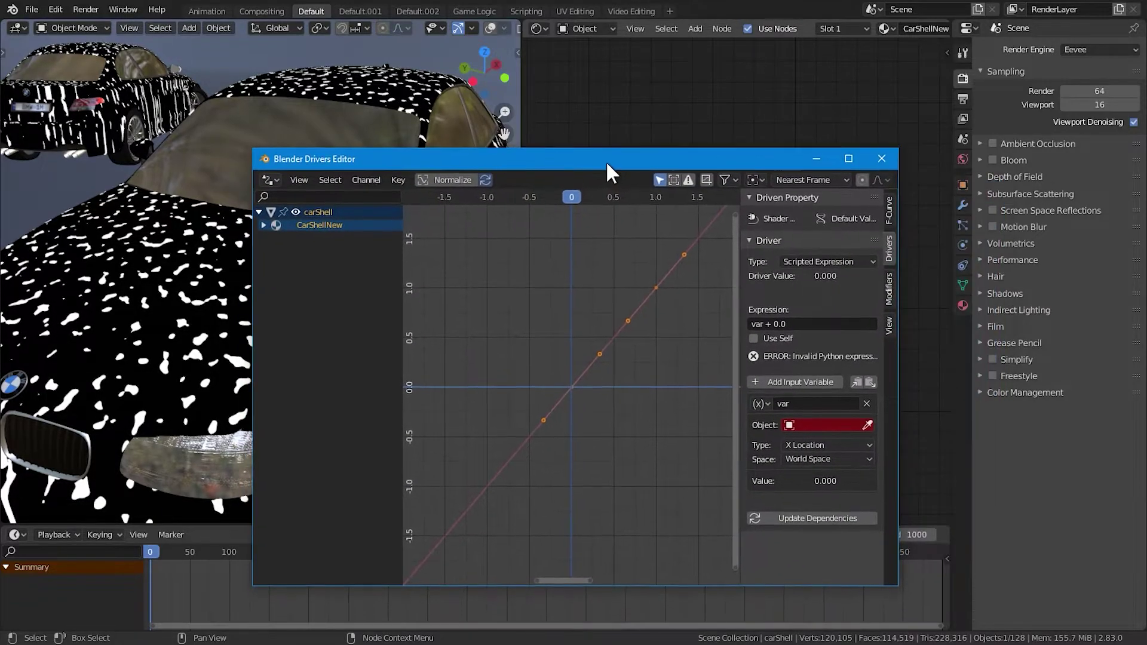
Step: Make the driver variable a single property that reads from the Scene data-block
left_click(864, 397)
left_click(806, 375)
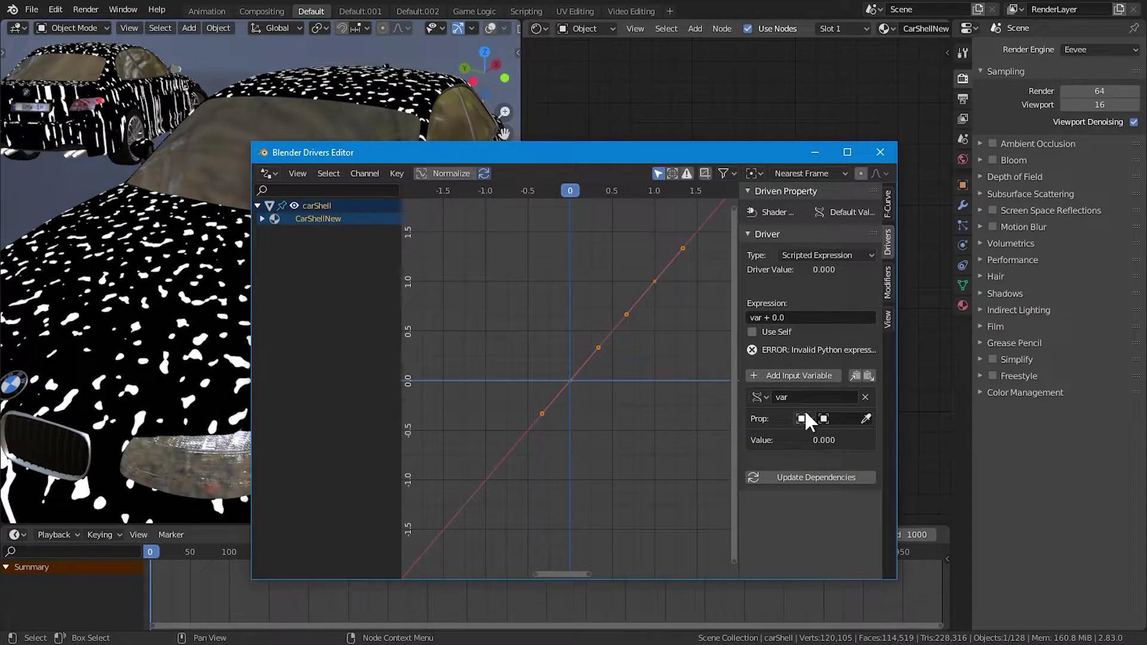
left_click(805, 418)
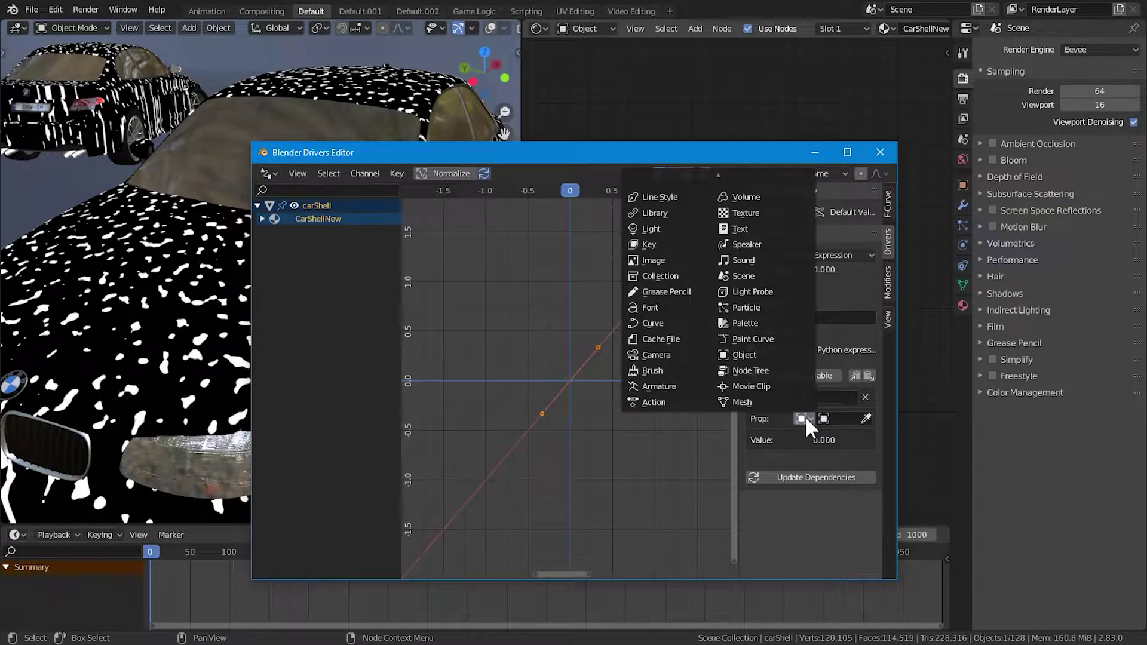
left_click(765, 271)
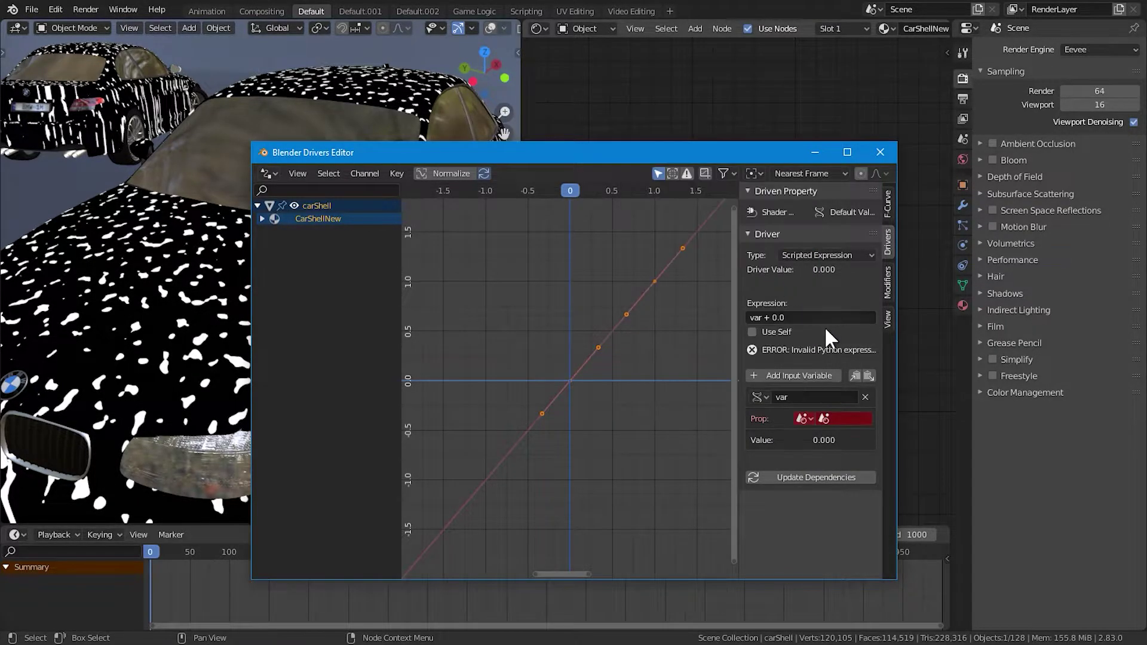
left_click(840, 418)
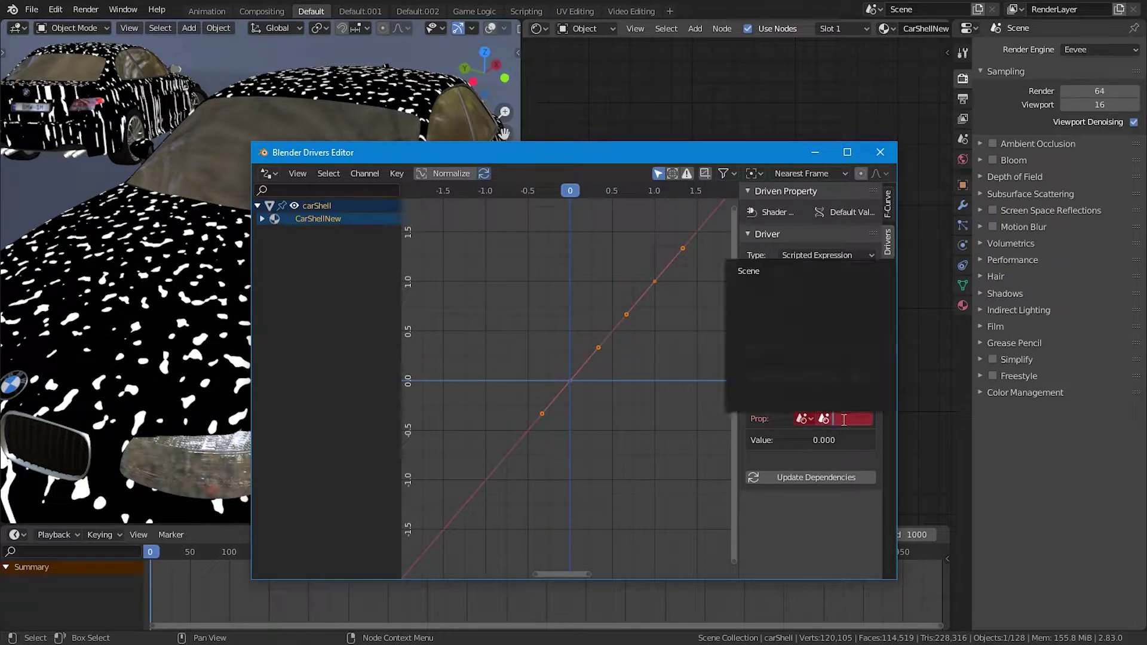
left_click(759, 272)
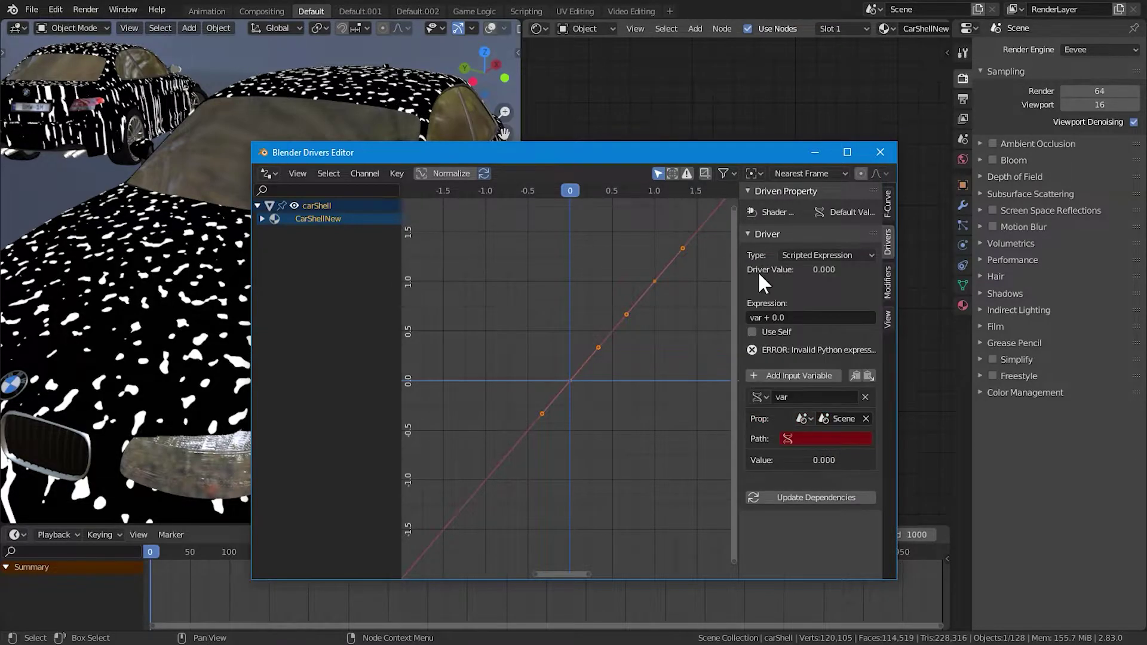
Step: Set the driver variable's path to frame_current and update the driver's dependencies
left_click(816, 439)
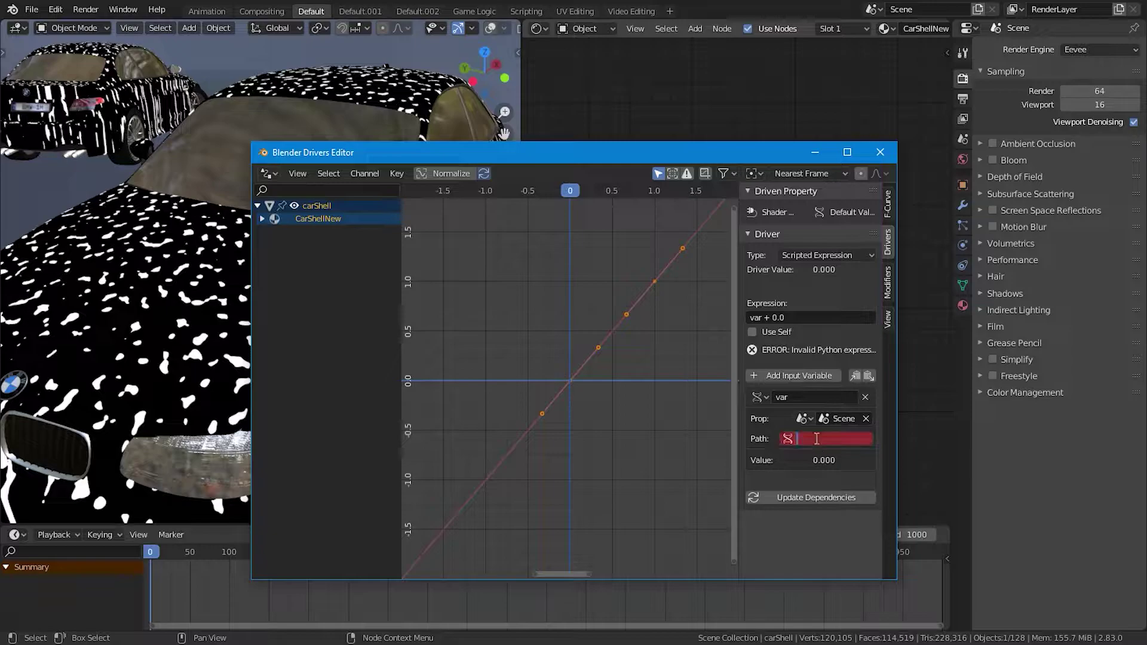
type("frame_current")
key("Return")
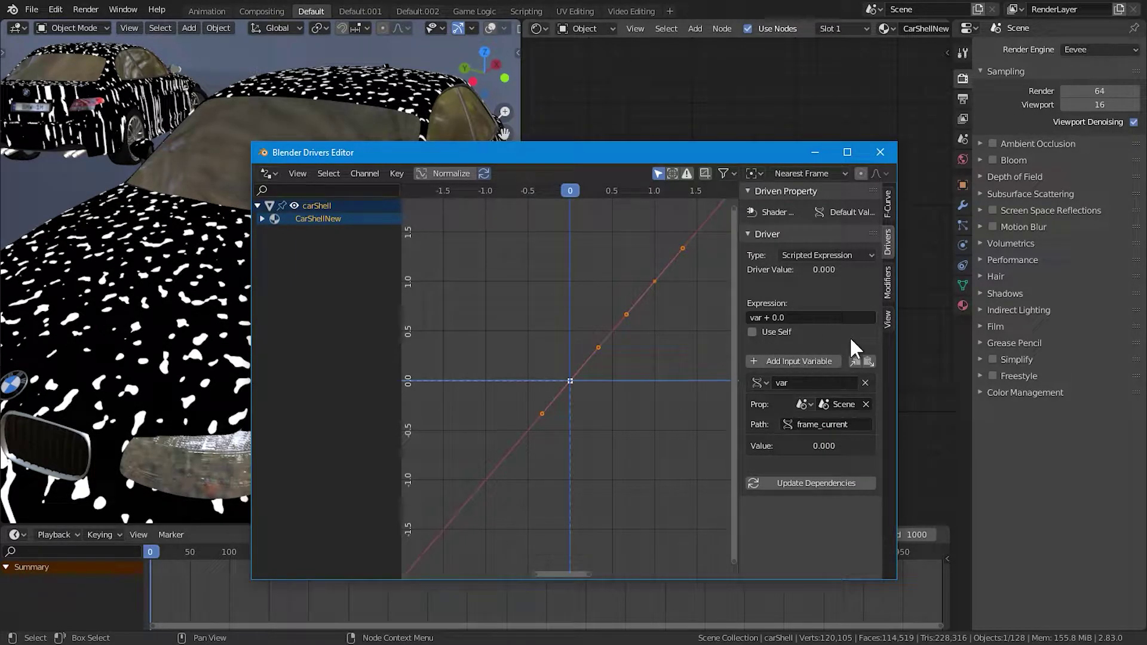
left_click(794, 383)
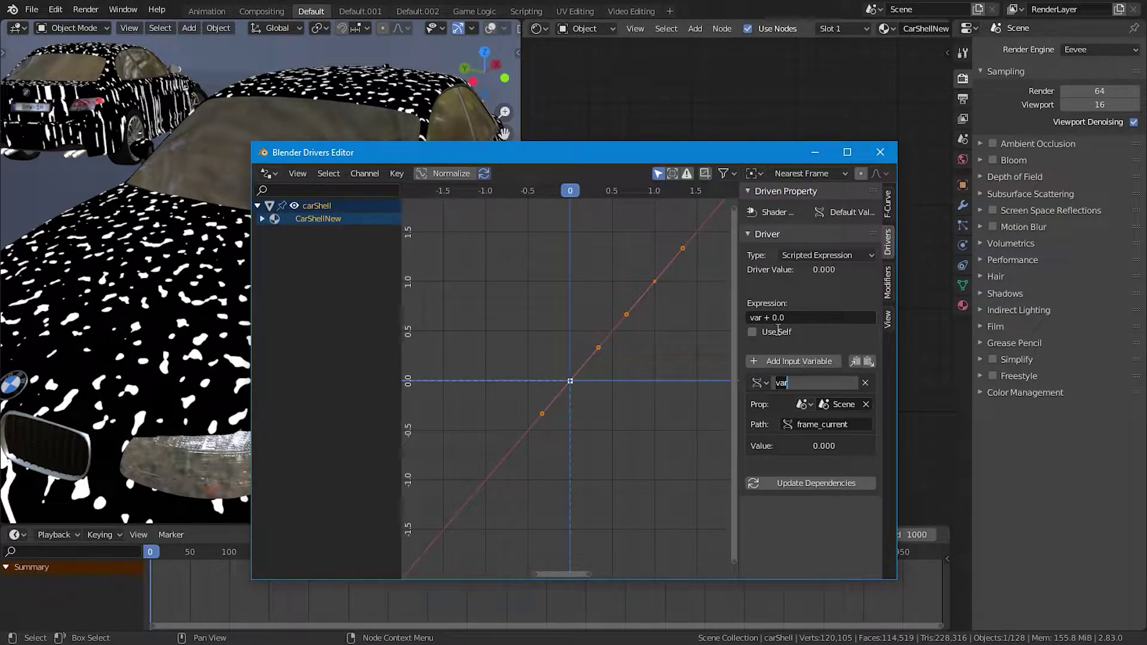
left_click(690, 321)
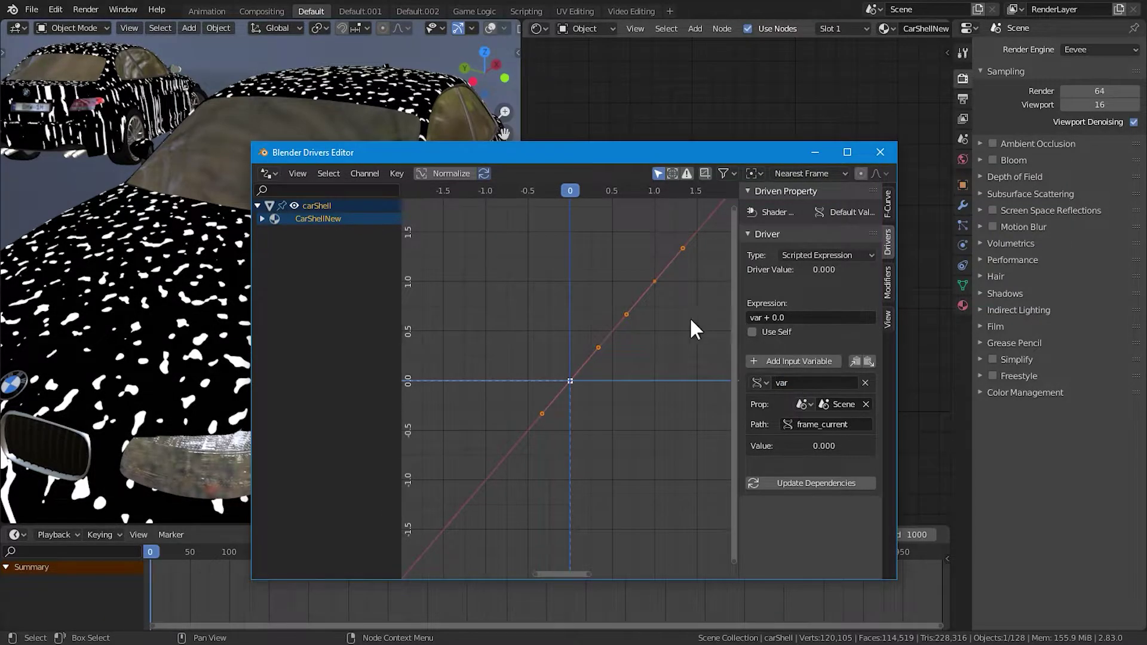
left_click(837, 479)
Step: Close the Drivers Editor and scrub the timeline to frame 765 to check that the CurrentFrame value follows
left_click_drag(732, 153, 632, 167)
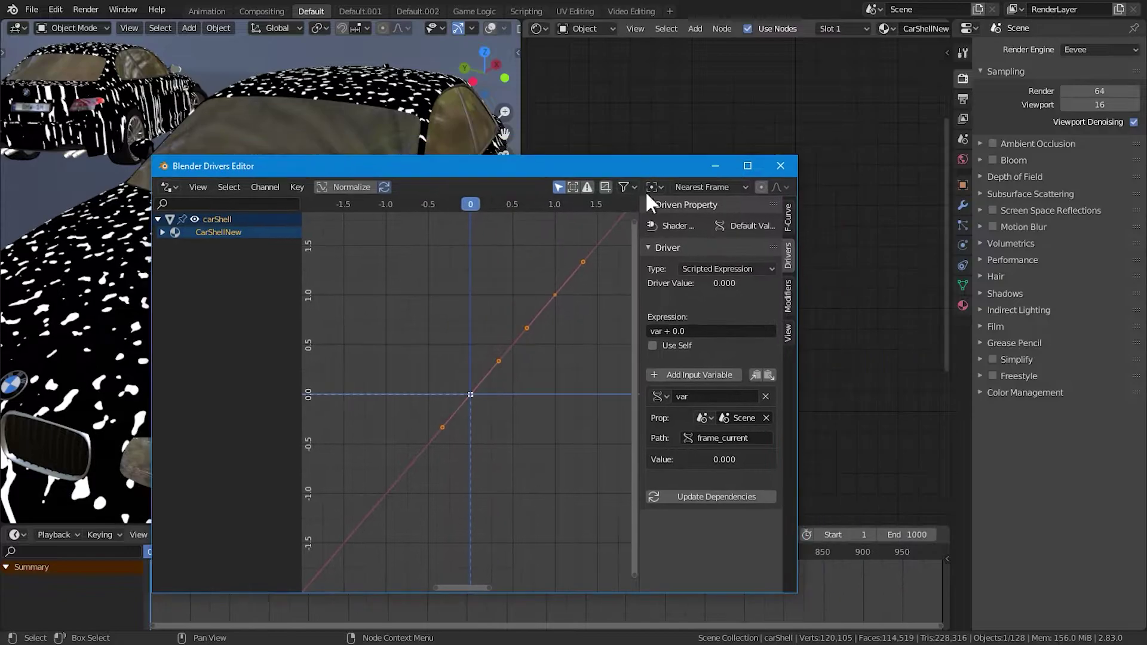
left_click(783, 168)
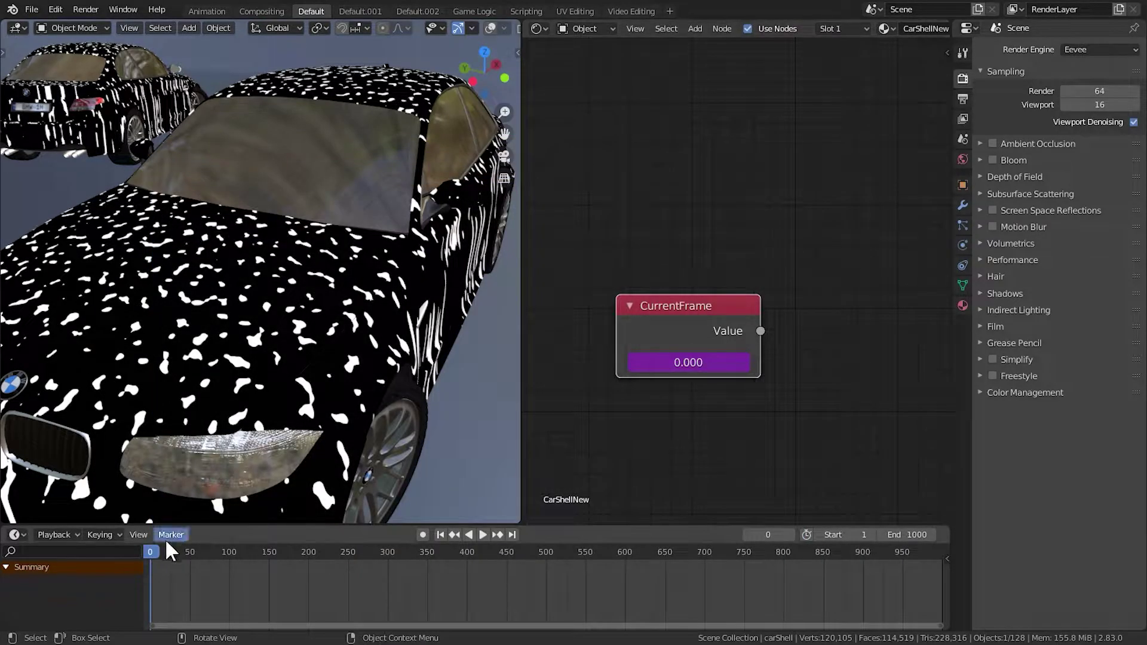
left_click_drag(152, 550, 755, 551)
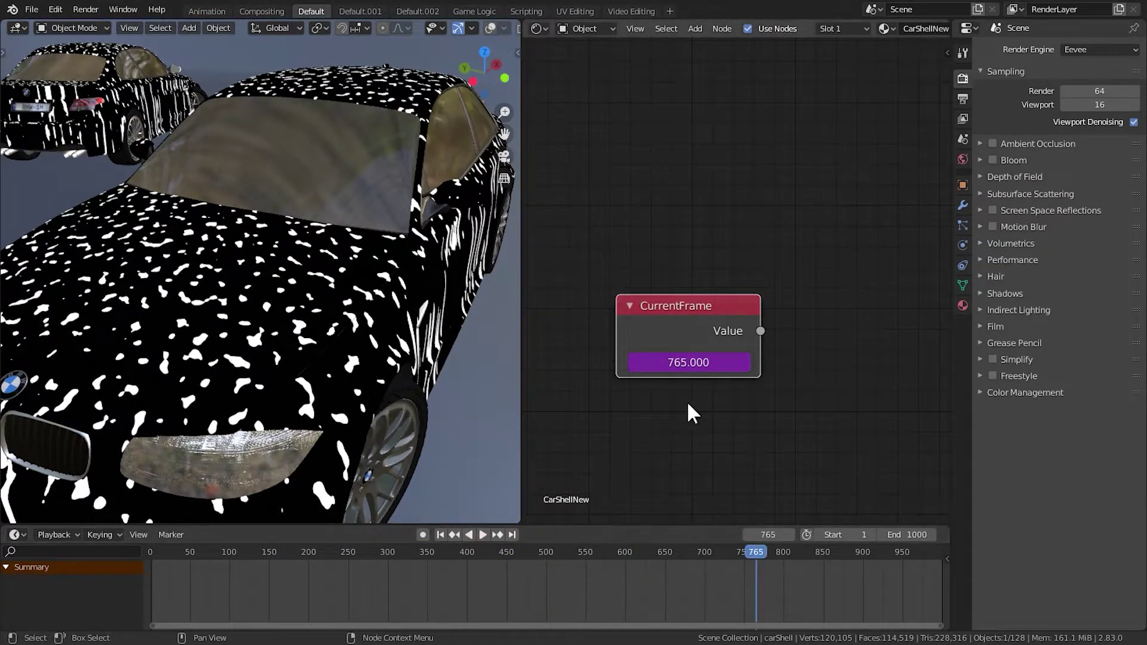
Step: Add a Math node beside the CurrentFrame node and set its operation to Divide
scroll(709, 395, "down", 3)
left_click_drag(706, 325, 690, 320)
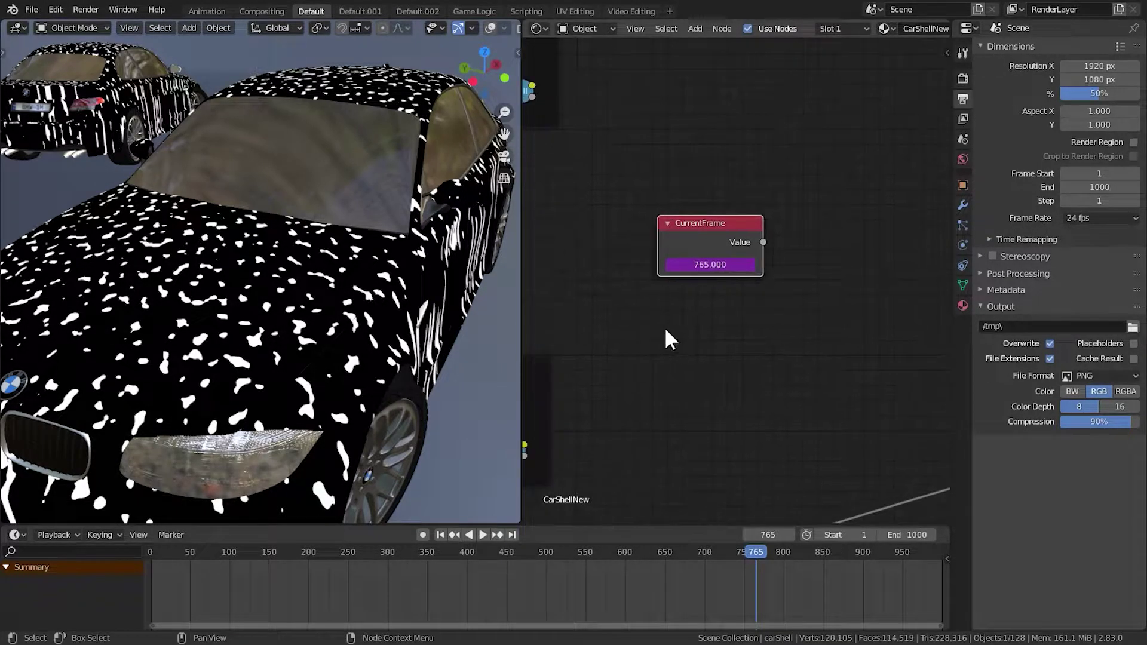
key("shift+a")
left_click(694, 321)
type("add")
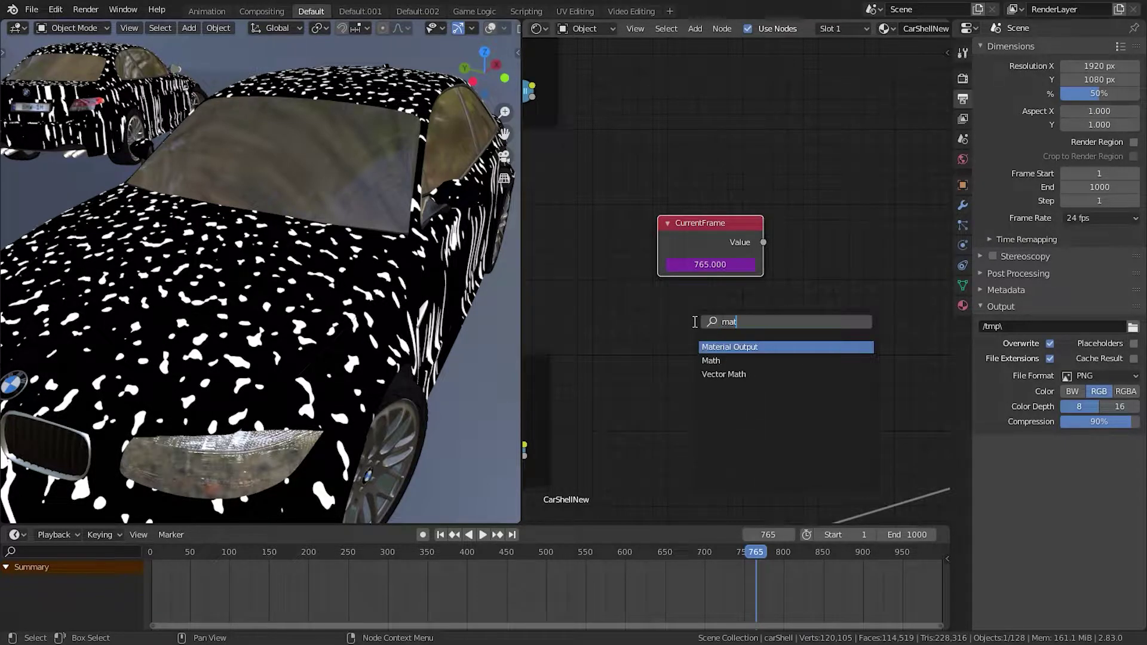
key("Return")
left_click(799, 232)
left_click(846, 277)
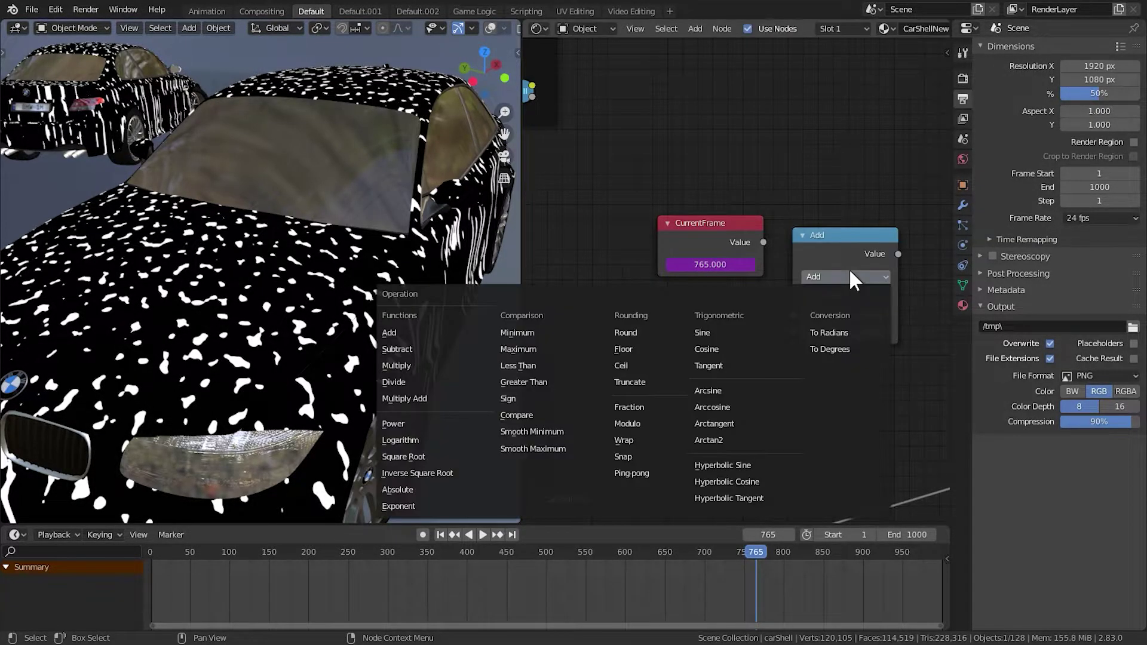
left_click(431, 382)
Step: Set the Divide node's second value to 24 and connect the CurrentFrame value to its first input
left_click(850, 332)
type("54")
key("Return")
left_click(850, 332)
type("24")
key("Return")
left_click_drag(763, 242, 792, 314)
Step: Collapse the CurrentFrame and Divide nodes and stack Divide directly beneath CurrentFrame
left_click_drag(802, 242, 663, 303)
middle_click_drag(664, 303, 610, 288)
key("h")
left_click_drag(645, 208, 650, 278)
key("h")
left_click(650, 279)
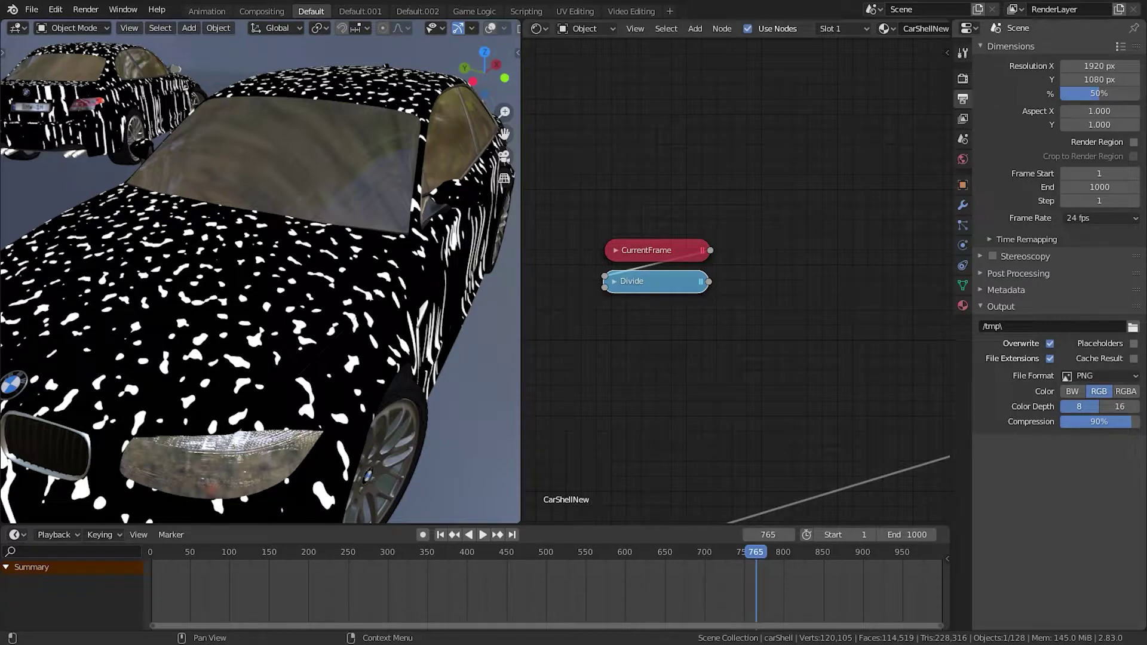
Step: Preview the Divide node's output on the car shell and play the animation from near the start
scroll(711, 310, "down", 2)
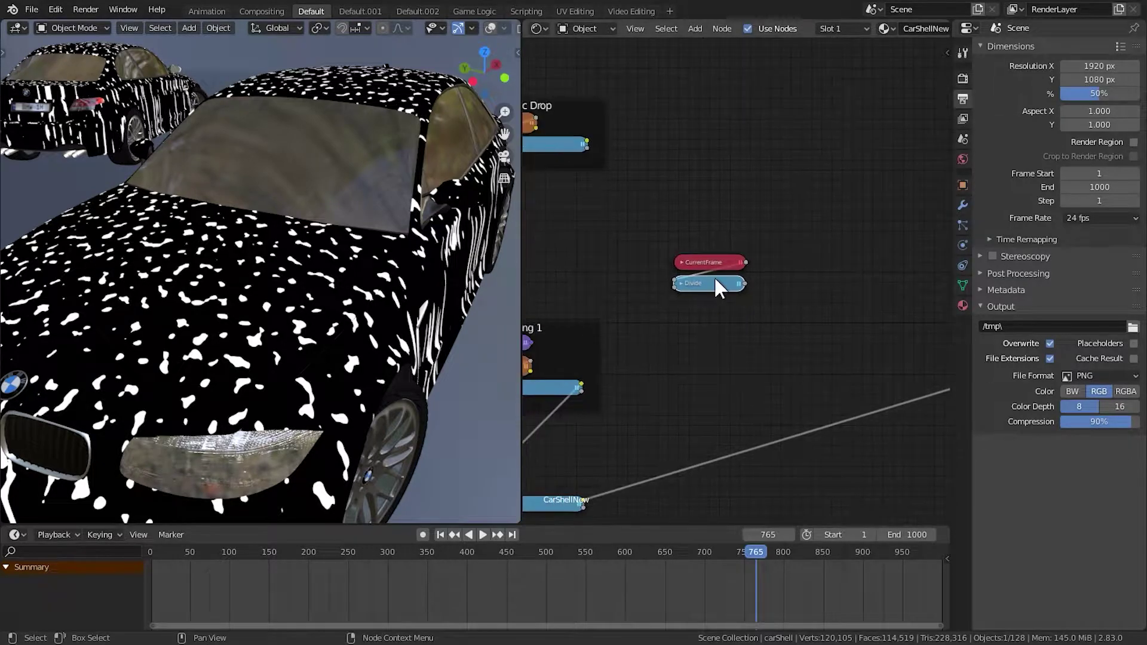
scroll(711, 287, "down", 4)
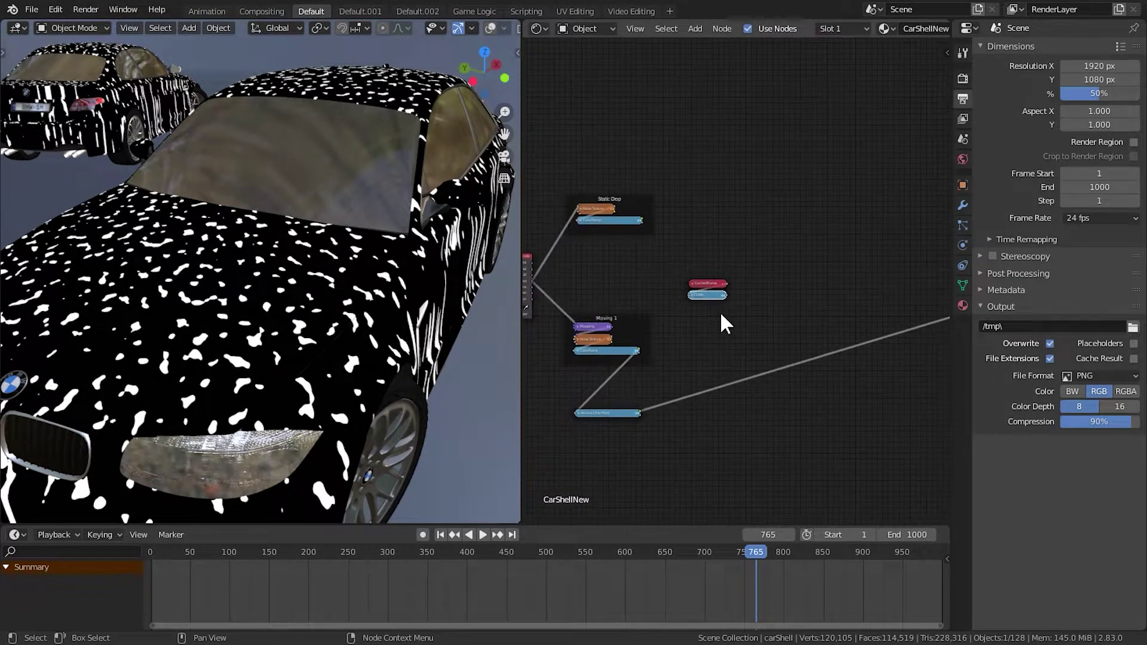
left_click(707, 296, "ctrl+shift")
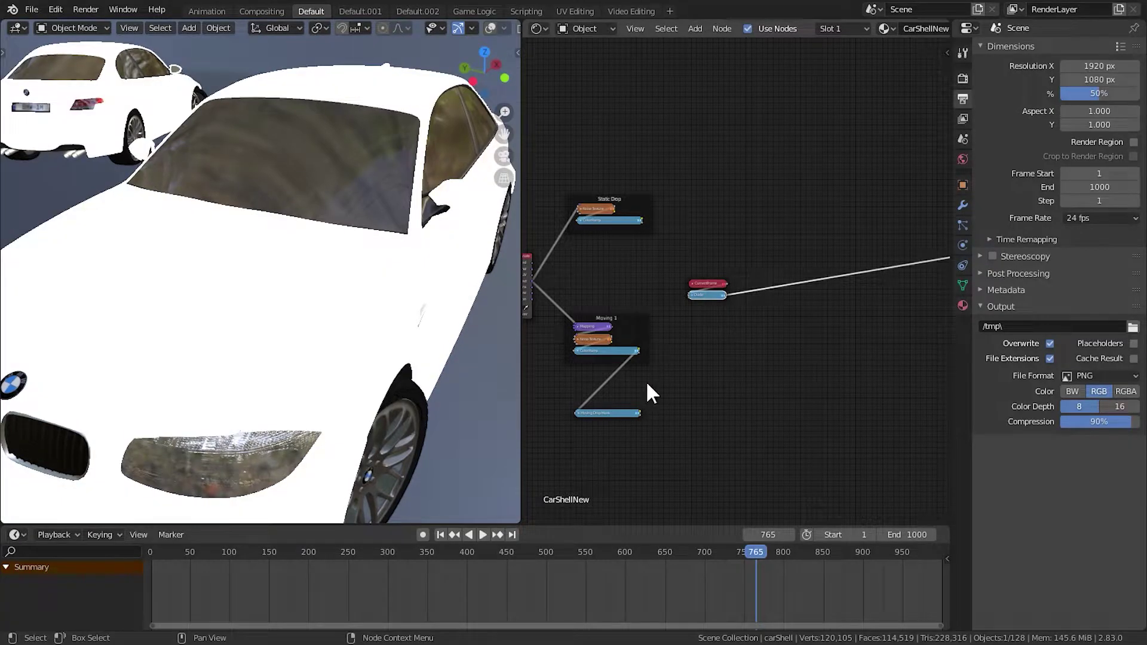
left_click_drag(167, 550, 156, 550)
key("space")
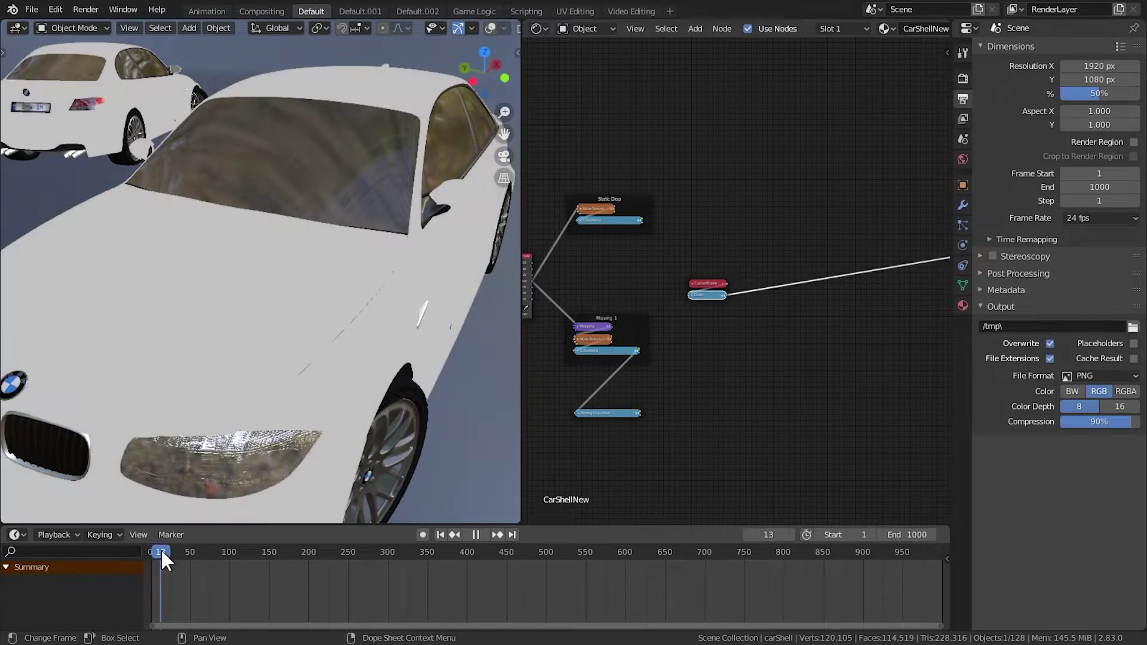
key("space")
Step: Expand the Divide node and scrub the timeline to frame 399 to examine the car shell's brightness
scroll(693, 343, "up", 4)
left_click(620, 317)
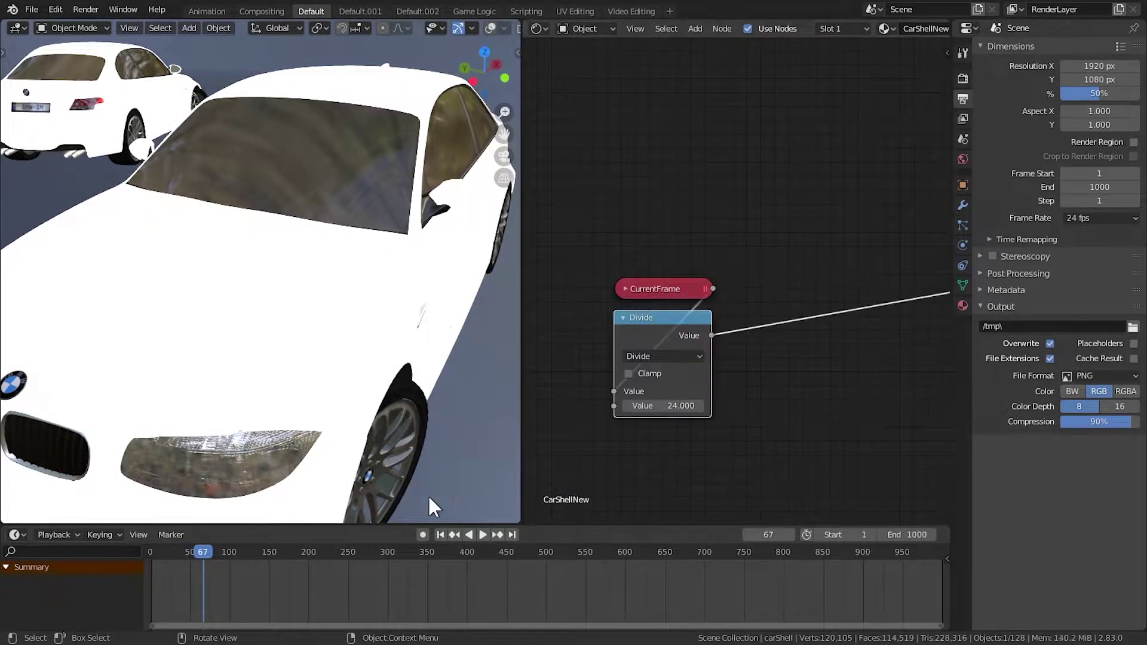
left_click_drag(200, 553, 217, 554)
scroll(324, 389, "down", 3)
middle_click_drag(324, 388, 344, 376)
scroll(344, 376, "up", 3)
left_click_drag(222, 551, 563, 546)
Step: Enable Bloom in the render settings and scrub back to frame 14 to compare the glow
left_click(962, 80)
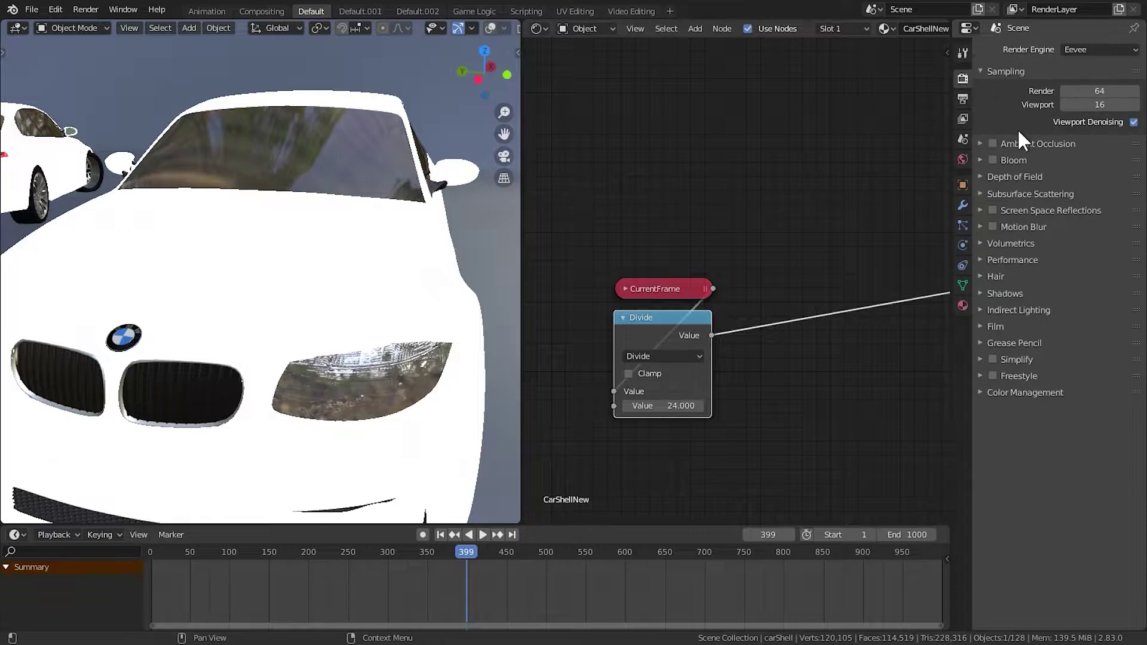
left_click(992, 159)
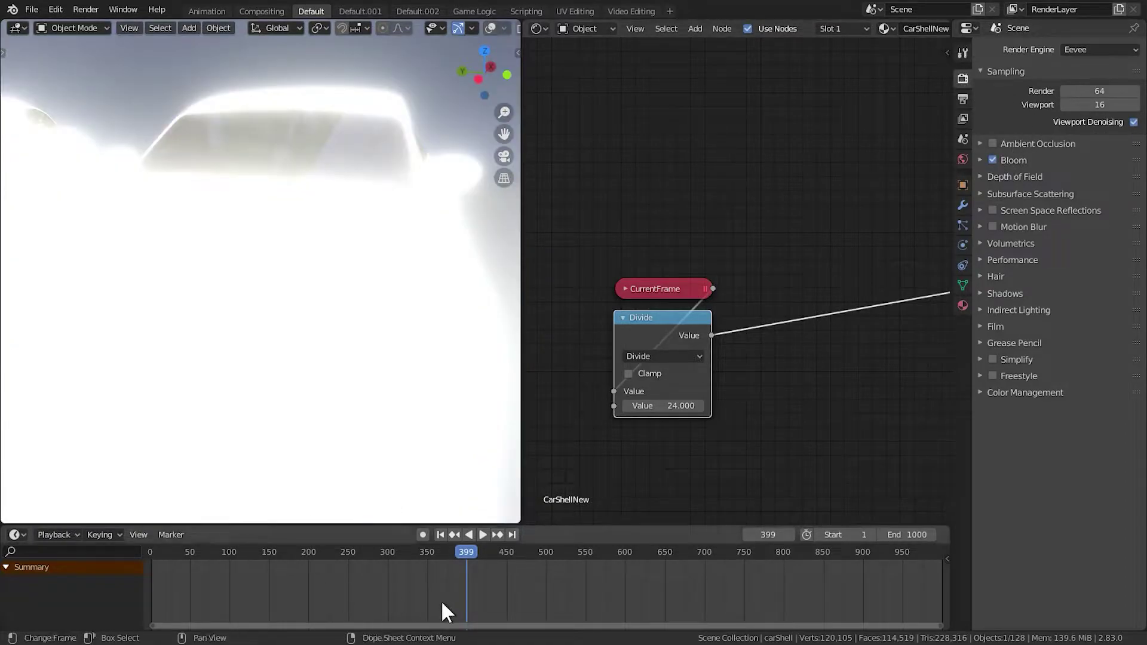
left_click_drag(457, 551, 155, 564)
mouse_move(166, 567)
left_mouse_down()
mouse_move(185, 568)
mouse_move(152, 570)
mouse_move(161, 570)
left_mouse_up()
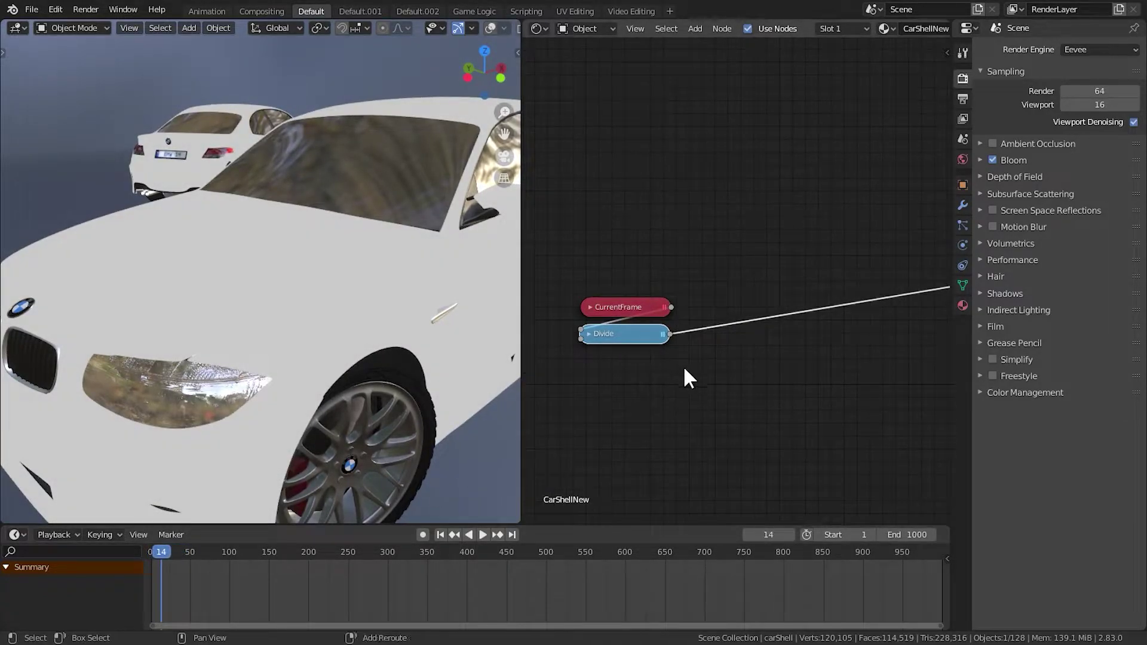
Step: Expand the Divide node and add a Math node beside it with its operation set to Floor
key("shift+a")
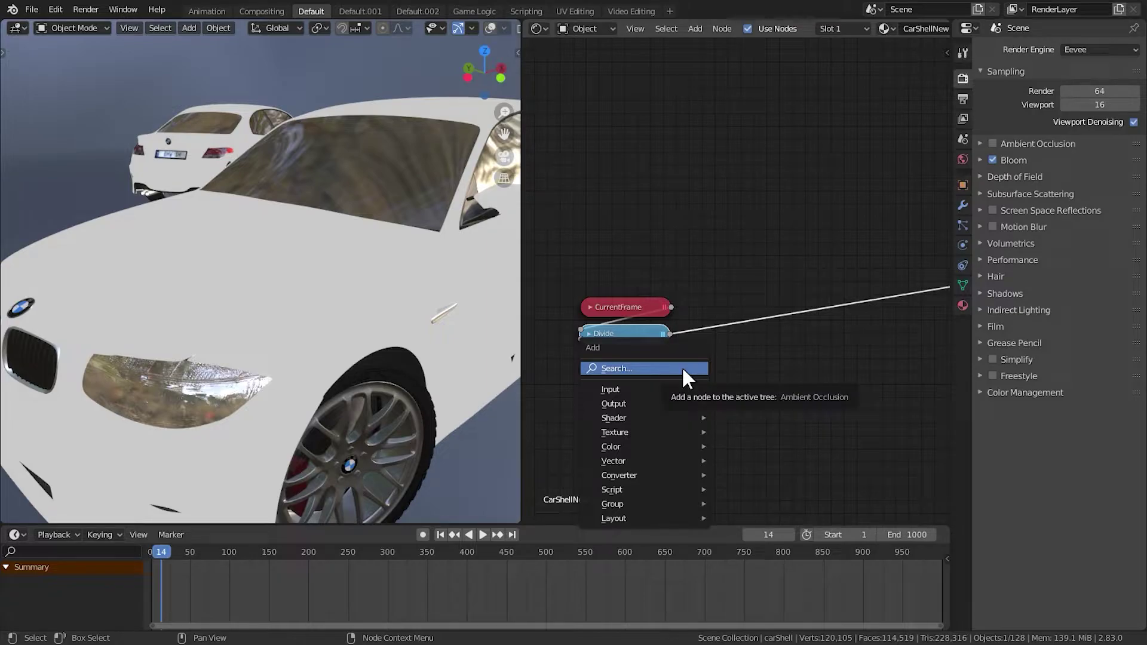
left_click(589, 333)
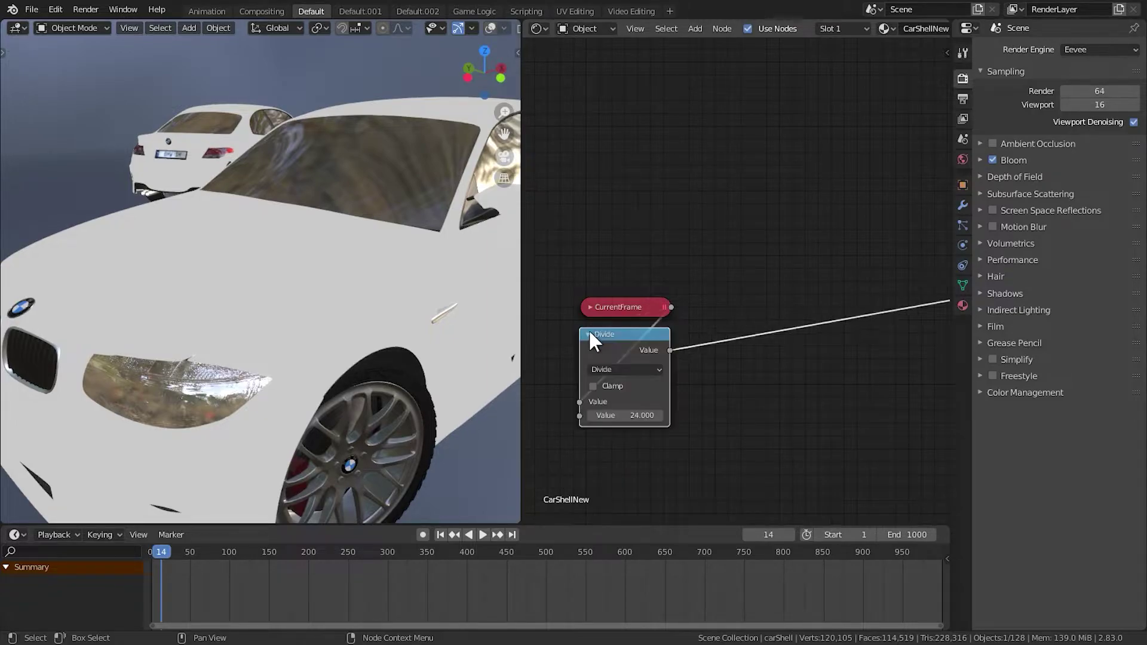
mouse_move(707, 343)
middle_mouse_down()
mouse_move(683, 338)
mouse_move(707, 341)
middle_mouse_up()
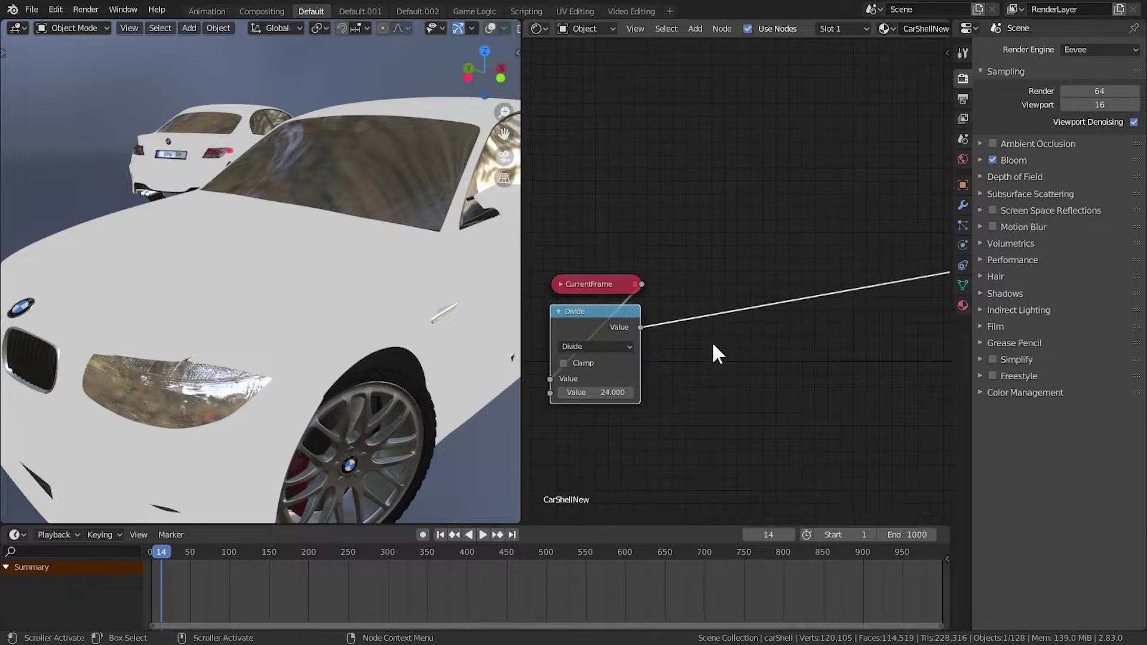
key("shift+a")
left_click(702, 344)
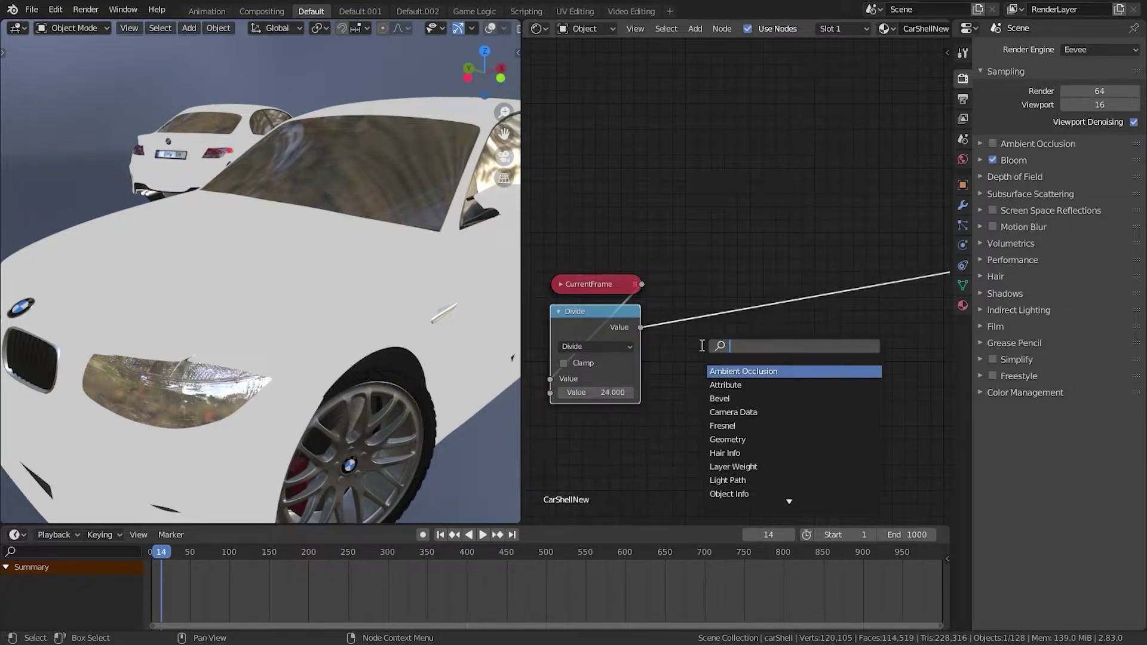
type("math")
key("Return")
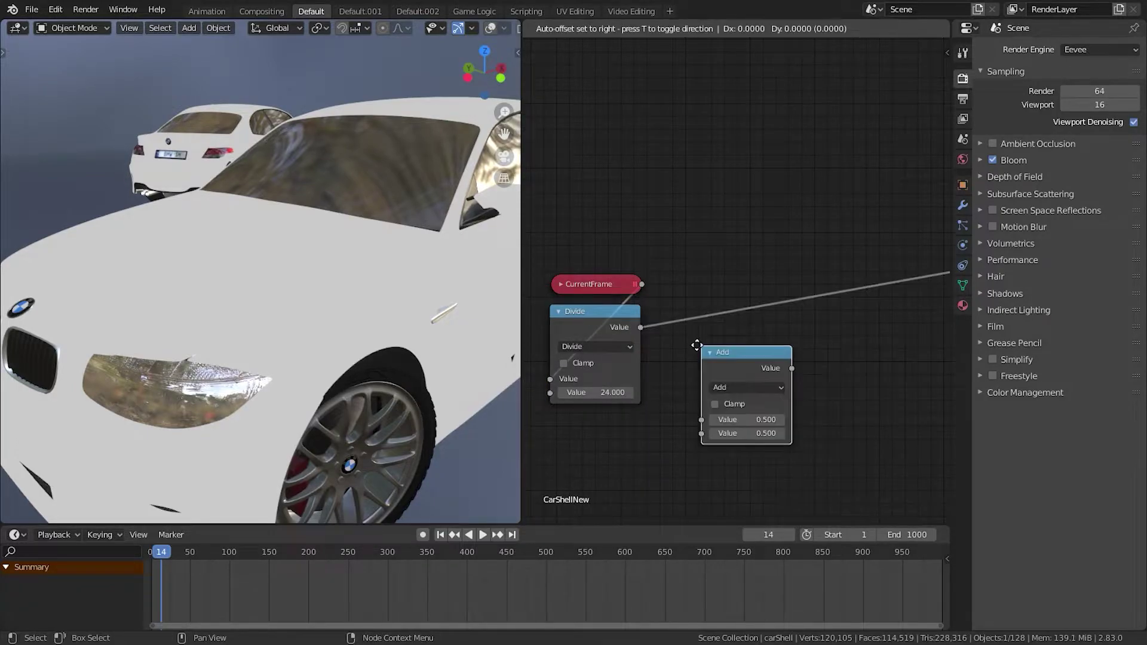
left_click(678, 336)
left_click(734, 378)
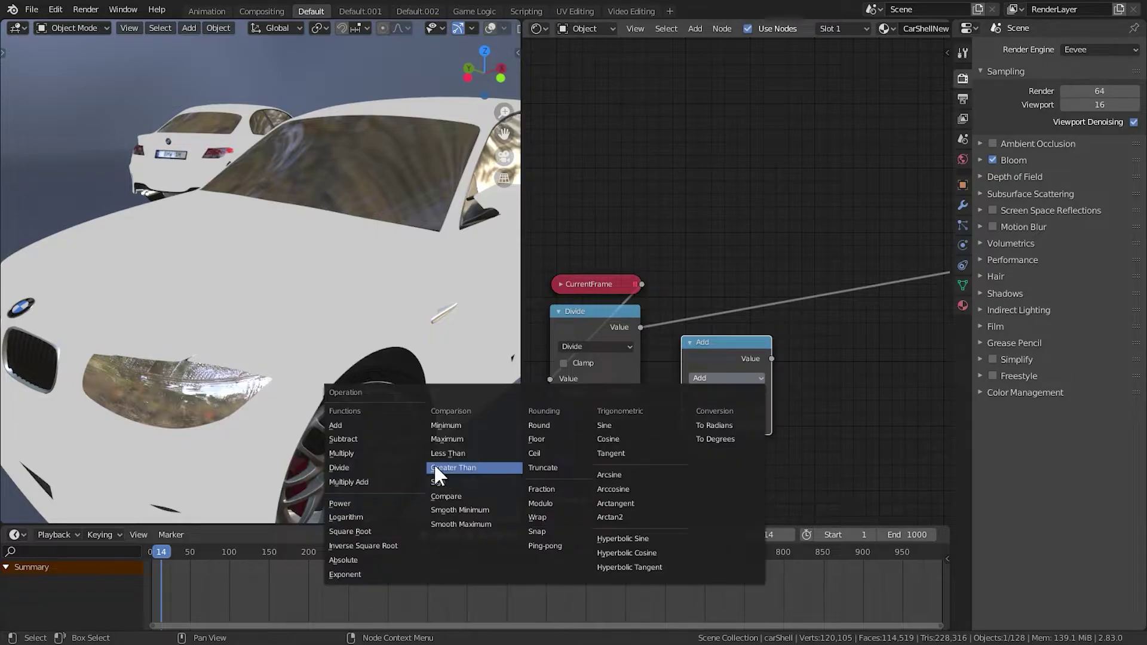
left_click(372, 439)
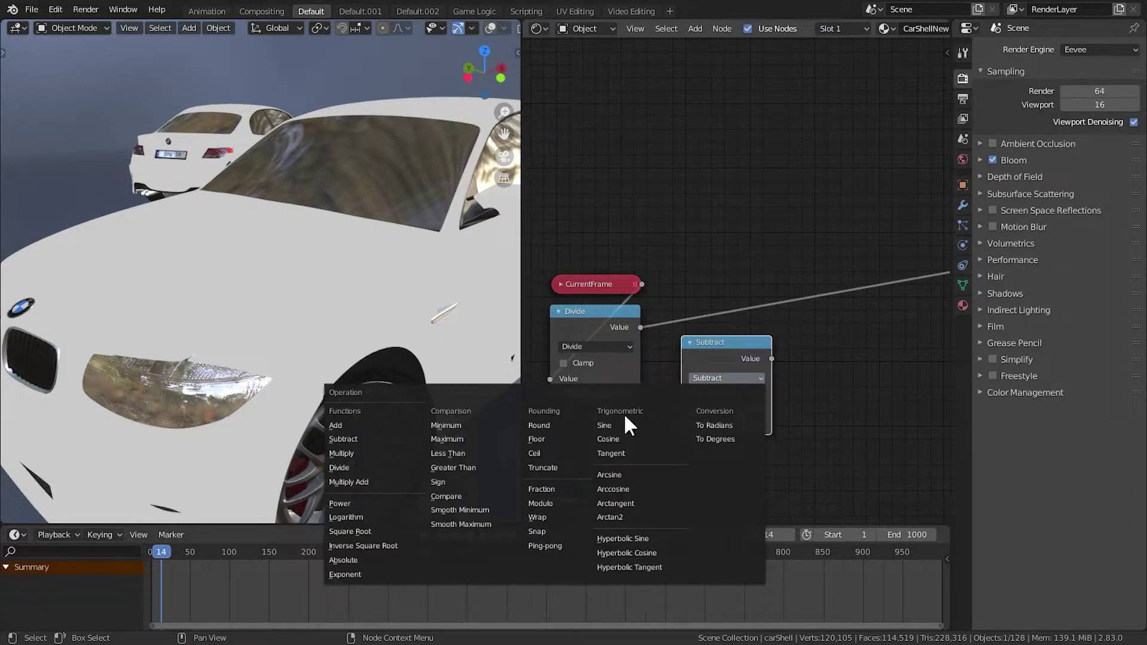
left_click(577, 436)
Step: Connect the Divide output to the Floor node and preview the Floor result on the car shell
left_click_drag(732, 349, 740, 334)
left_click_drag(640, 327, 688, 396)
left_click(733, 332, "ctrl+shift")
left_click_drag(732, 333, 730, 284)
Step: Scrub to frame 24 and play to frame 48 to examine the stepped brightness of the car shell
mouse_move(170, 545)
left_mouse_down()
mouse_move(155, 548)
mouse_move(168, 551)
left_mouse_up()
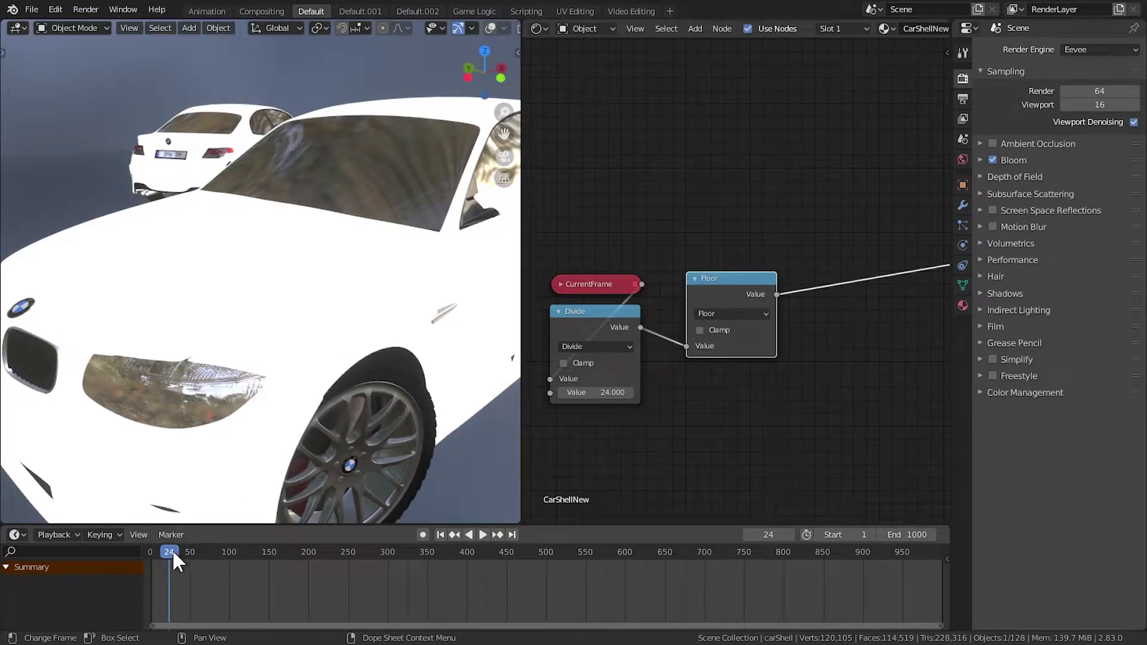
middle_click_drag(356, 287, 358, 329)
key("space")
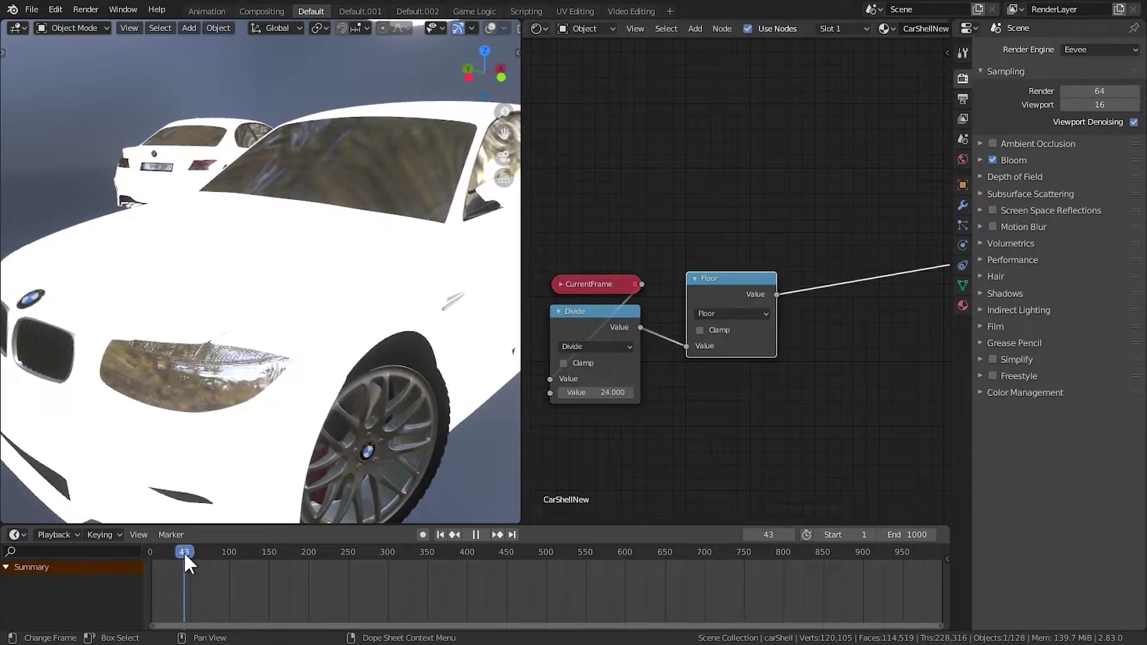
key("space")
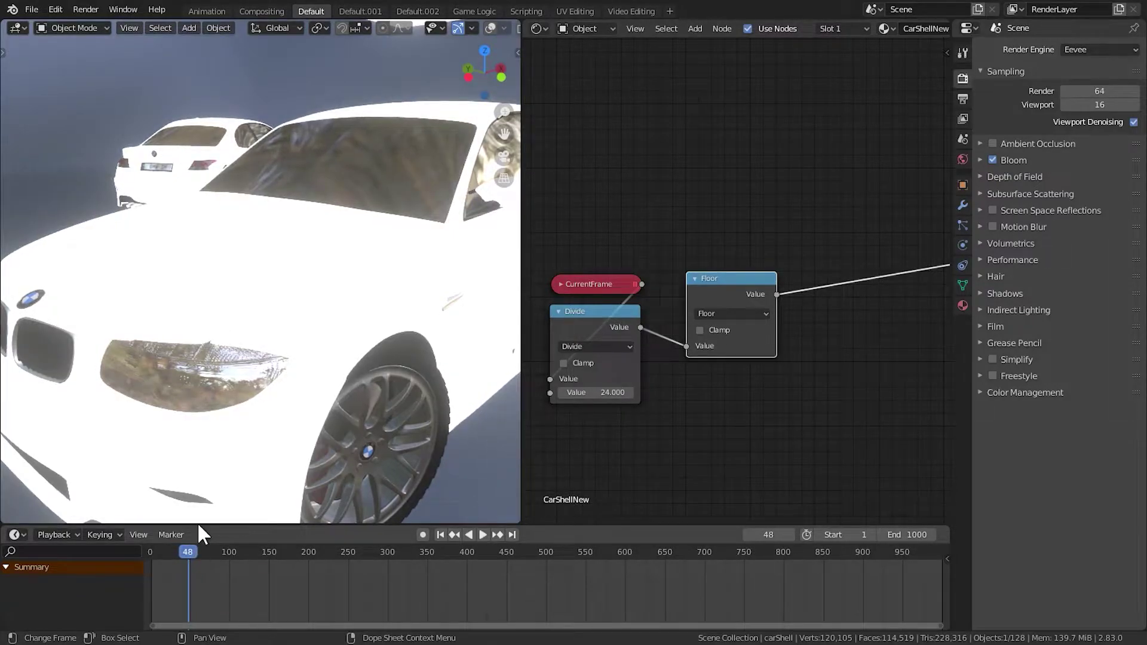
middle_click_drag(388, 350, 257, 481)
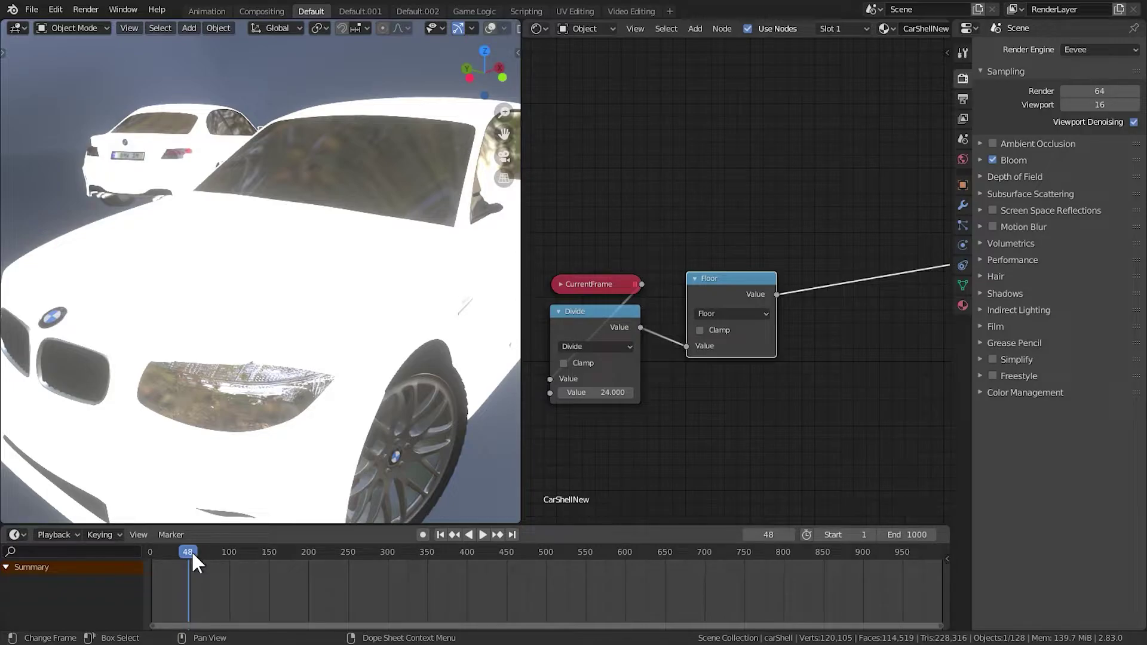
Step: Stop playback, scrub back to frame 3, and collapse the Floor node, moving it clear of the Divide node
key("space")
left_click_drag(192, 553, 153, 567)
left_click_drag(697, 279, 745, 269)
left_click(730, 257)
Step: Add a Math node below the Floor node and set its operation to Subtract
middle_click_drag(691, 359, 684, 353)
key("shift+a")
left_click(684, 354)
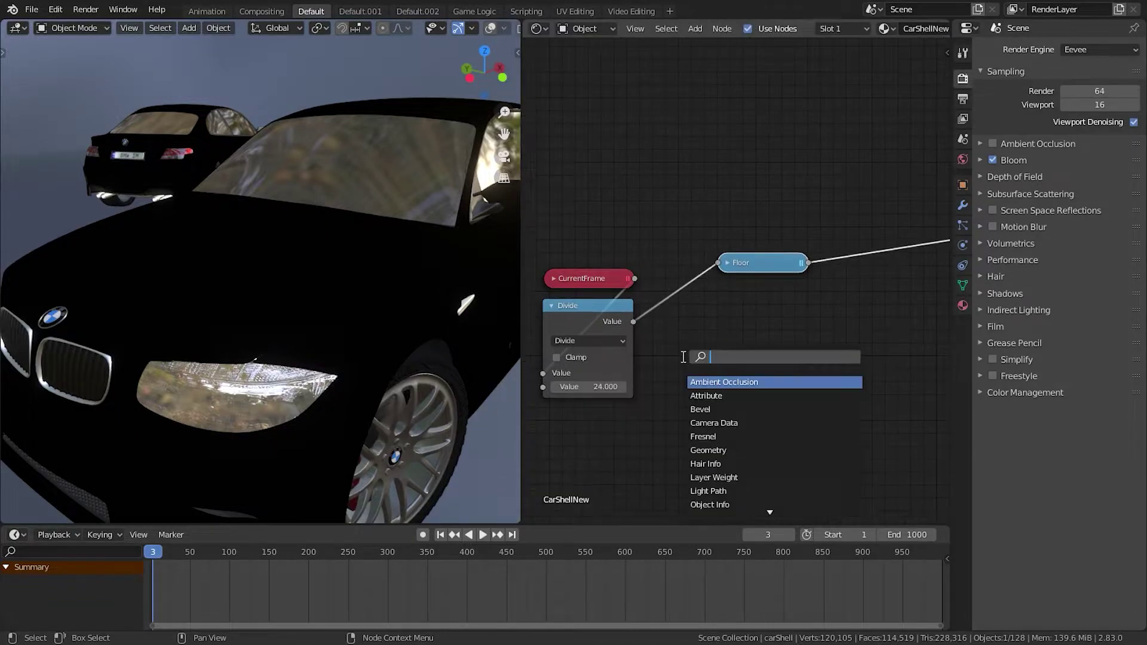
type("math")
key("Return")
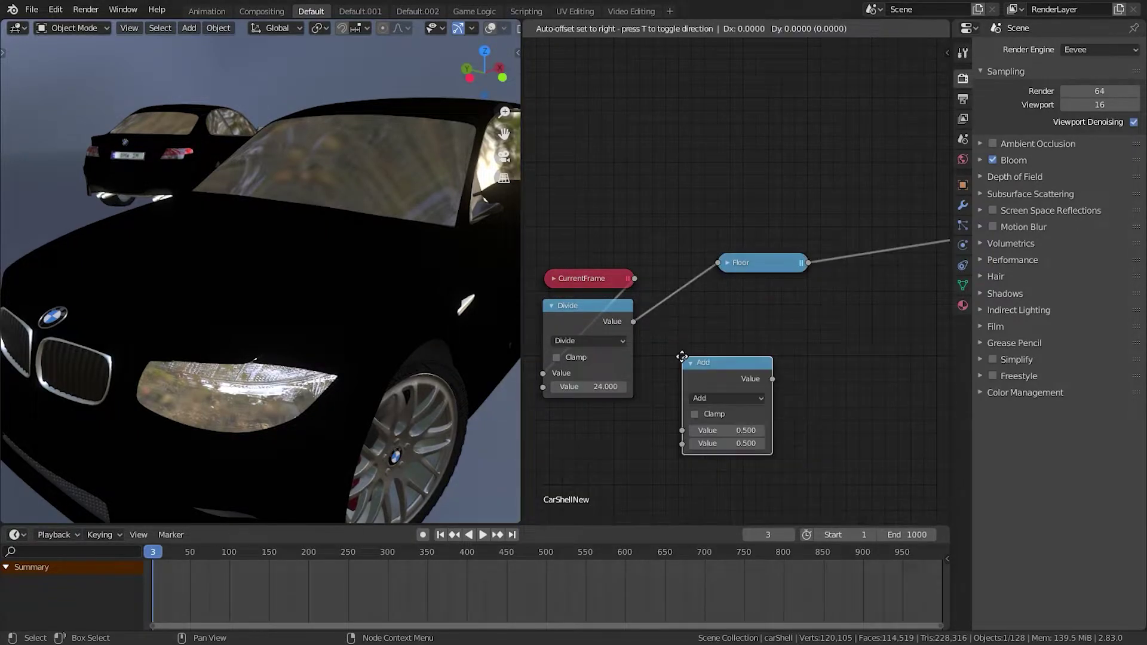
left_click(733, 360)
left_click(735, 365)
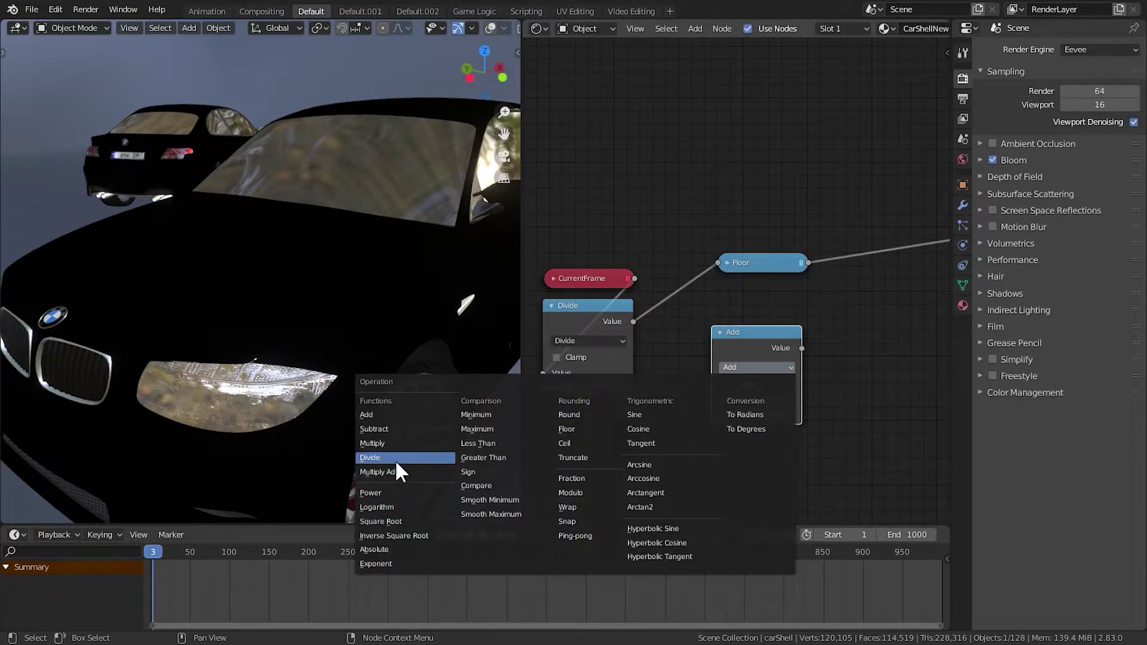
left_click(389, 429)
Step: Connect Divide to the first Subtract input and Floor to the second, collapse Subtract below Floor, and preview it on the car shell
mouse_move(866, 346)
left_mouse_down()
mouse_move(841, 351)
mouse_move(870, 341)
left_mouse_up()
left_click_drag(807, 253, 794, 272)
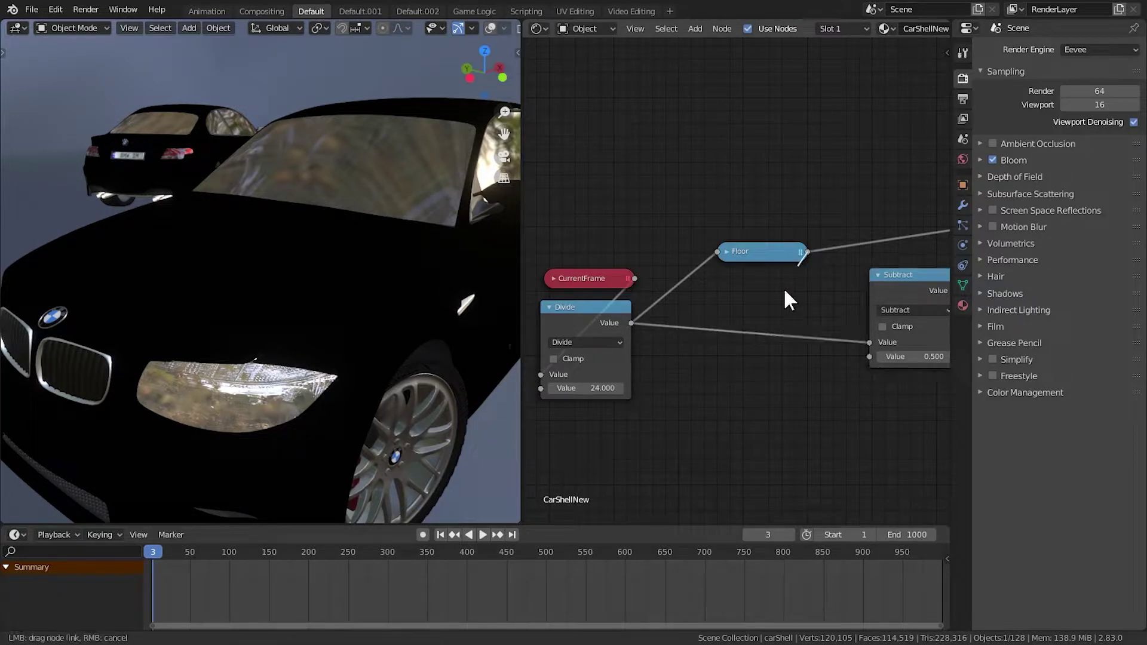
left_click_drag(857, 354, 869, 357)
left_click_drag(885, 283, 729, 290)
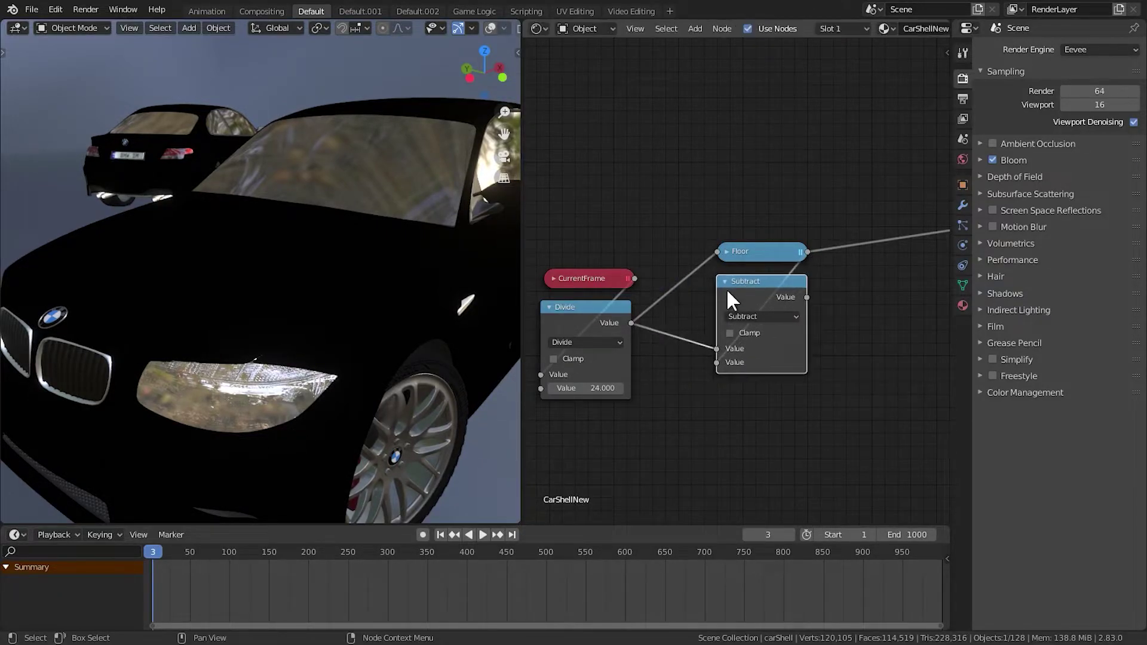
key("h")
left_click(757, 280, "ctrl+shift")
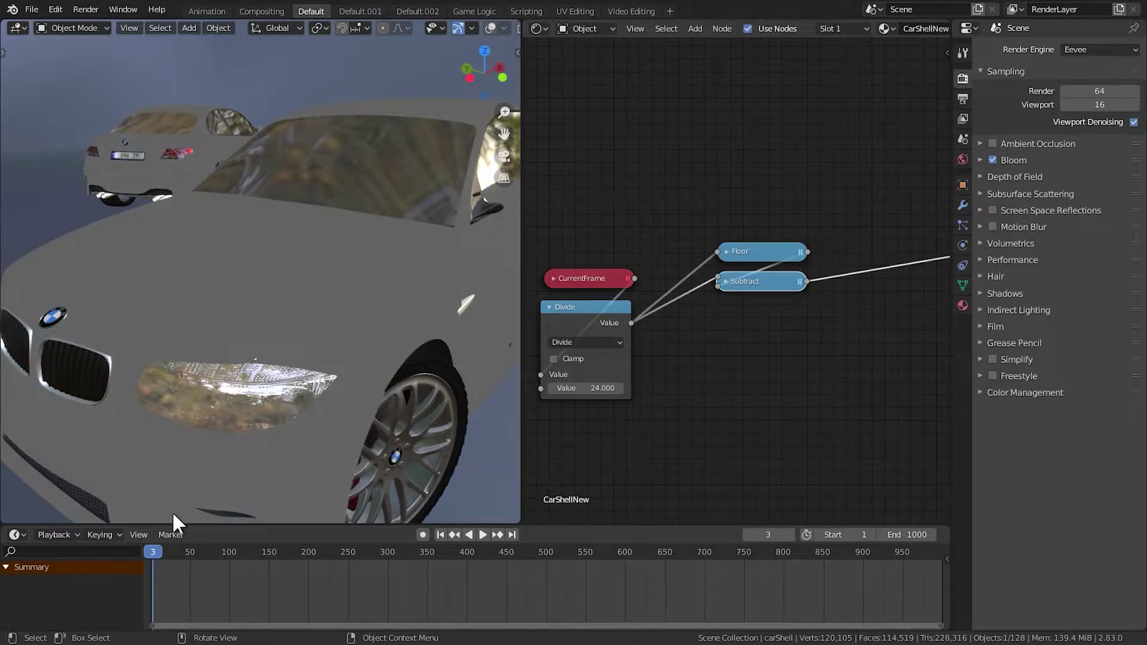
Step: Play and scrub to frame 190 to examine the repeating brightness of the car shell, and save the file
key("space")
left_click_drag(164, 552, 301, 553)
key("space")
key("ctrl+s")
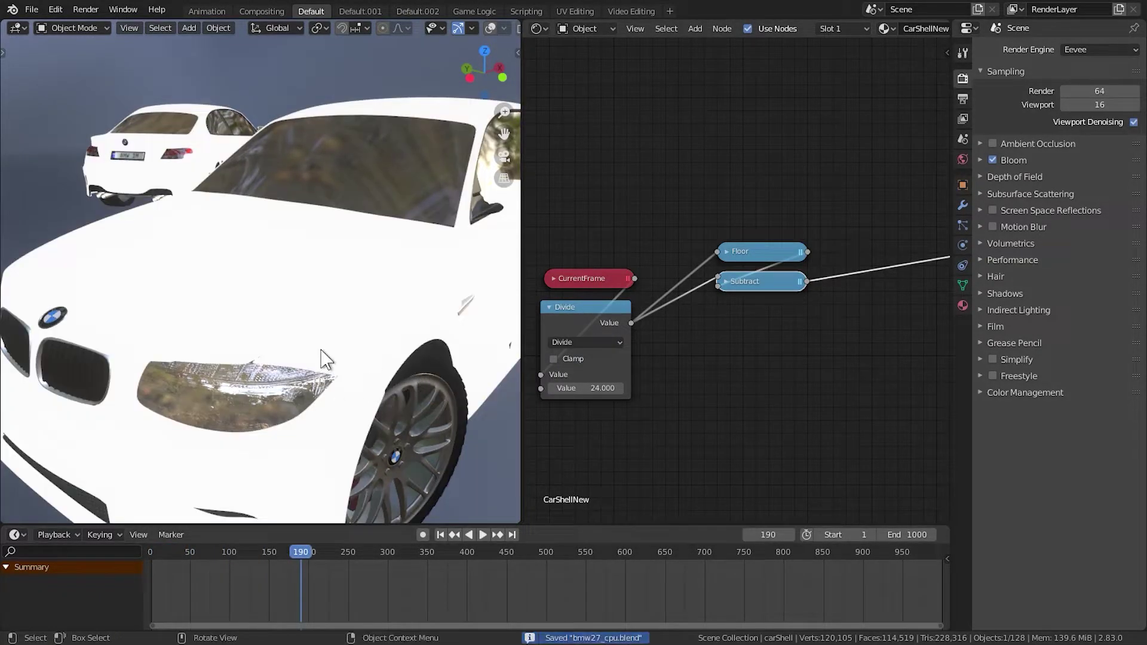
Step: Scrub to frame 105 and move the Floor and Subtract nodes farther from the collapsed Divide node to make room
left_click_drag(778, 270, 830, 337)
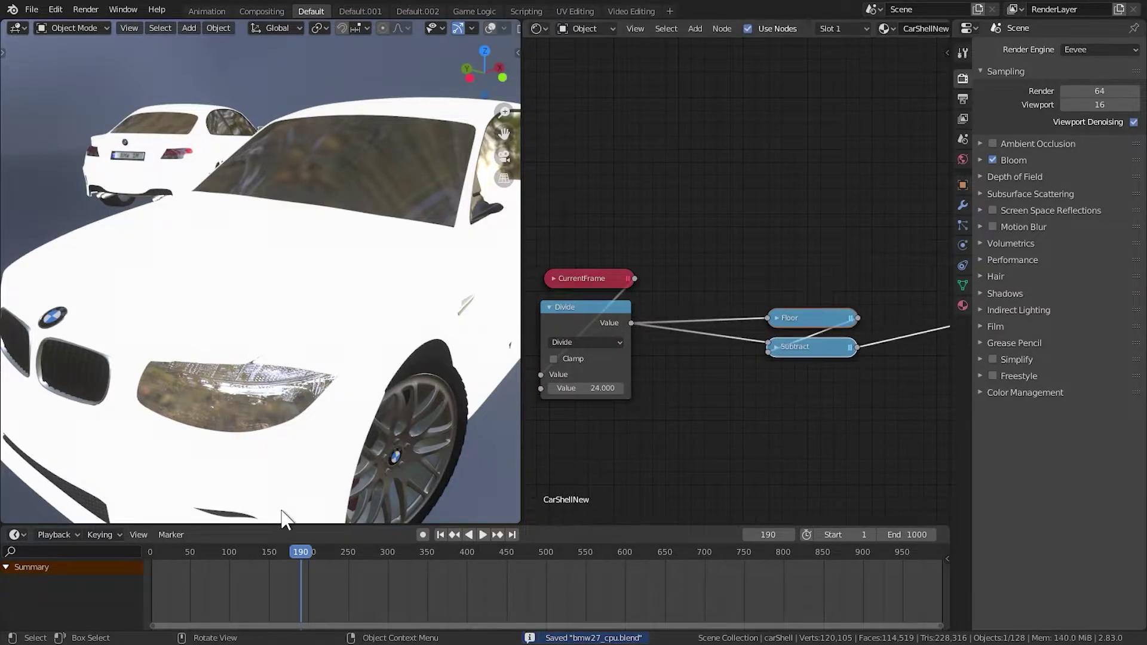
left_click_drag(304, 553, 233, 550)
scroll(634, 406, "down", 1)
middle_click_drag(632, 403, 693, 392)
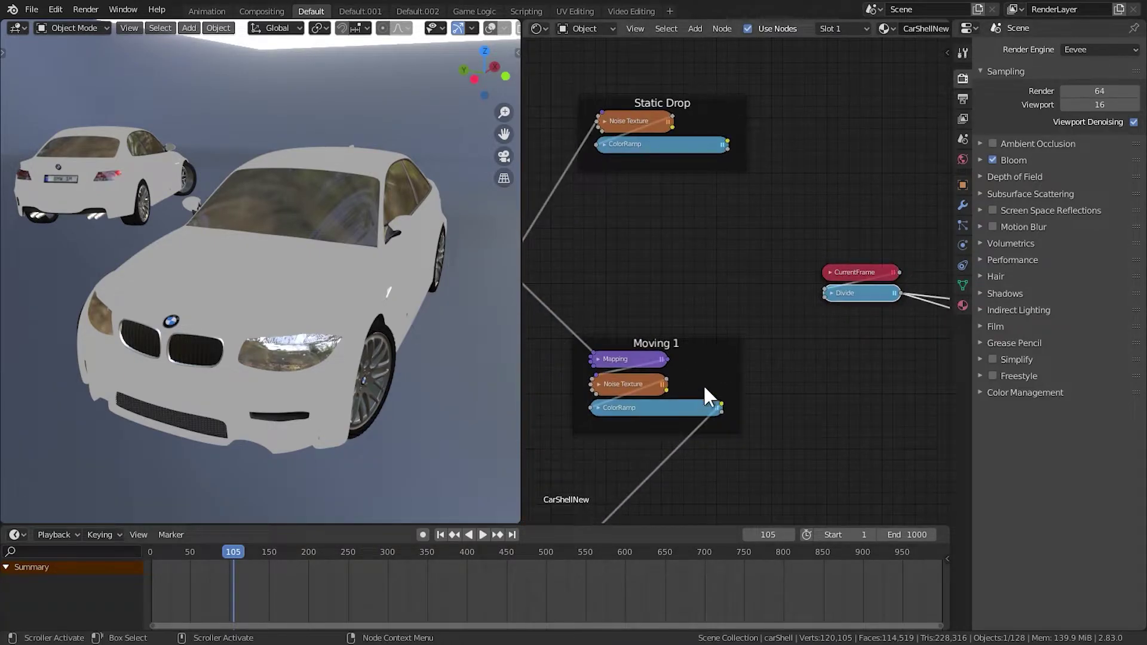
middle_click_drag(705, 396, 615, 393)
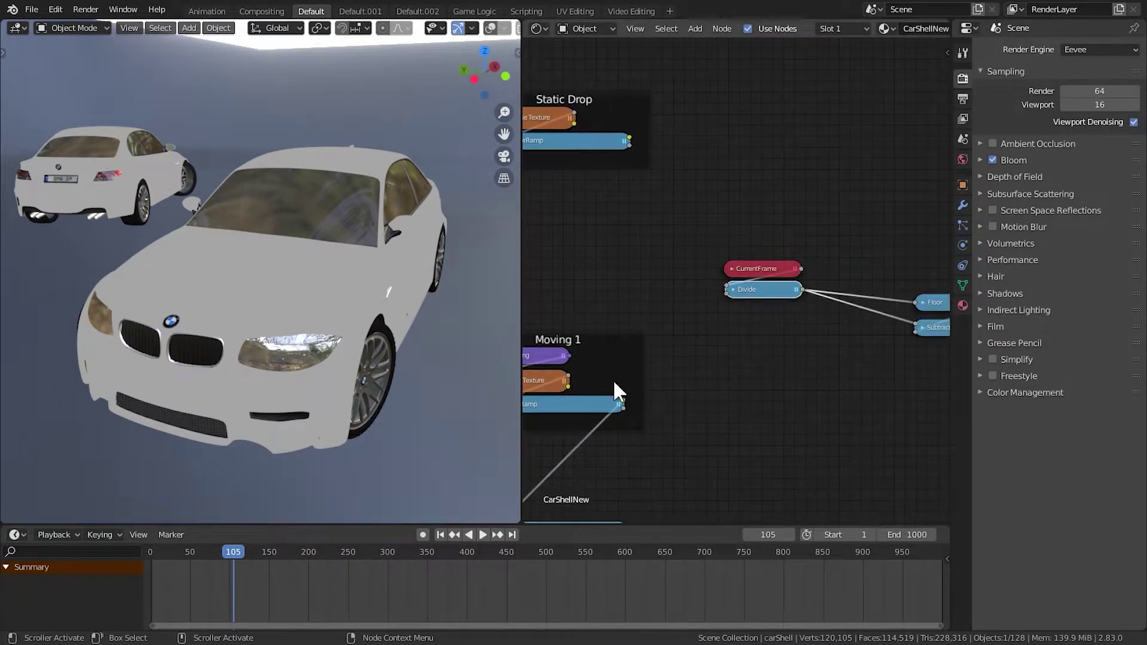
middle_click_drag(774, 331, 733, 350)
left_click_drag(687, 259, 910, 392)
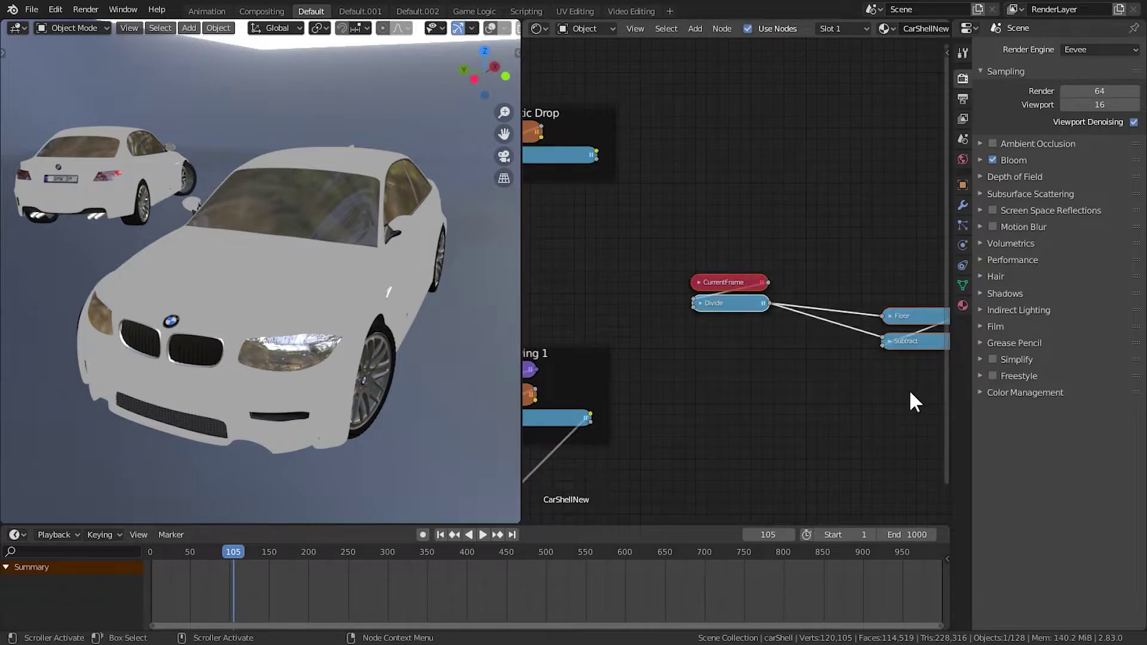
middle_click_drag(911, 392, 844, 399)
left_click_drag(846, 326, 908, 317)
Step: Add a Math node set to Multiply and place it between the Divide node and the Floor and Subtract nodes
left_click(740, 375)
scroll(732, 378, "down", 4)
middle_click_drag(669, 394, 698, 361)
left_click_drag(613, 438, 611, 404)
middle_click_drag(772, 322, 716, 384)
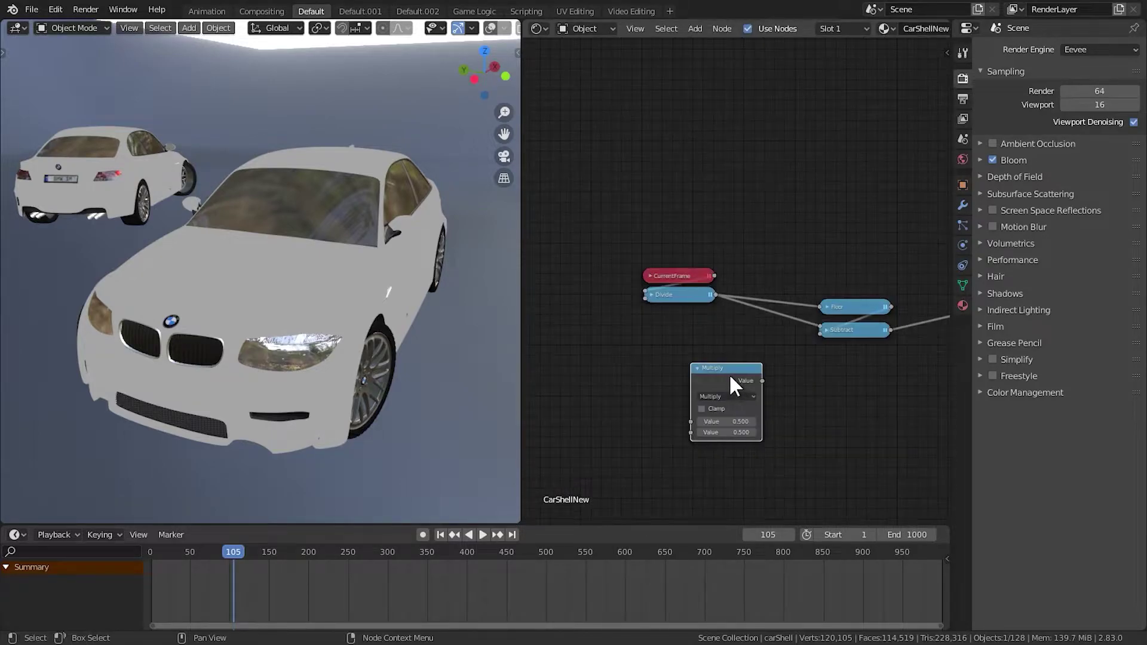
left_click_drag(727, 374, 774, 343)
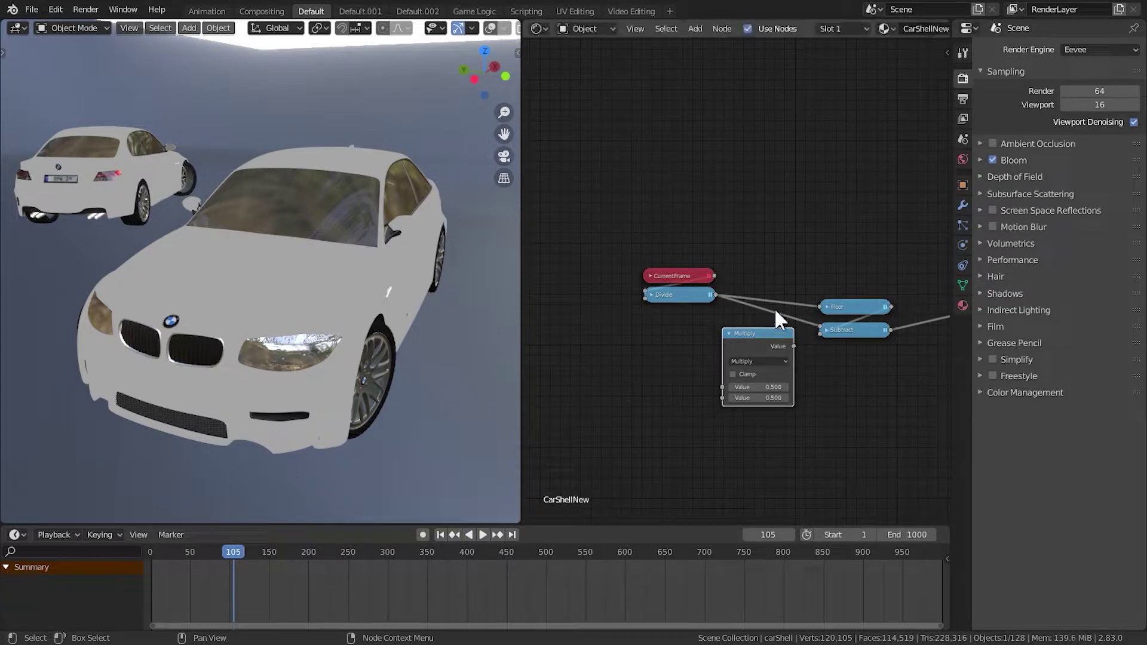
scroll(722, 308, "up", 2)
middle_click_drag(719, 301, 687, 280)
left_click_drag(770, 363, 737, 351)
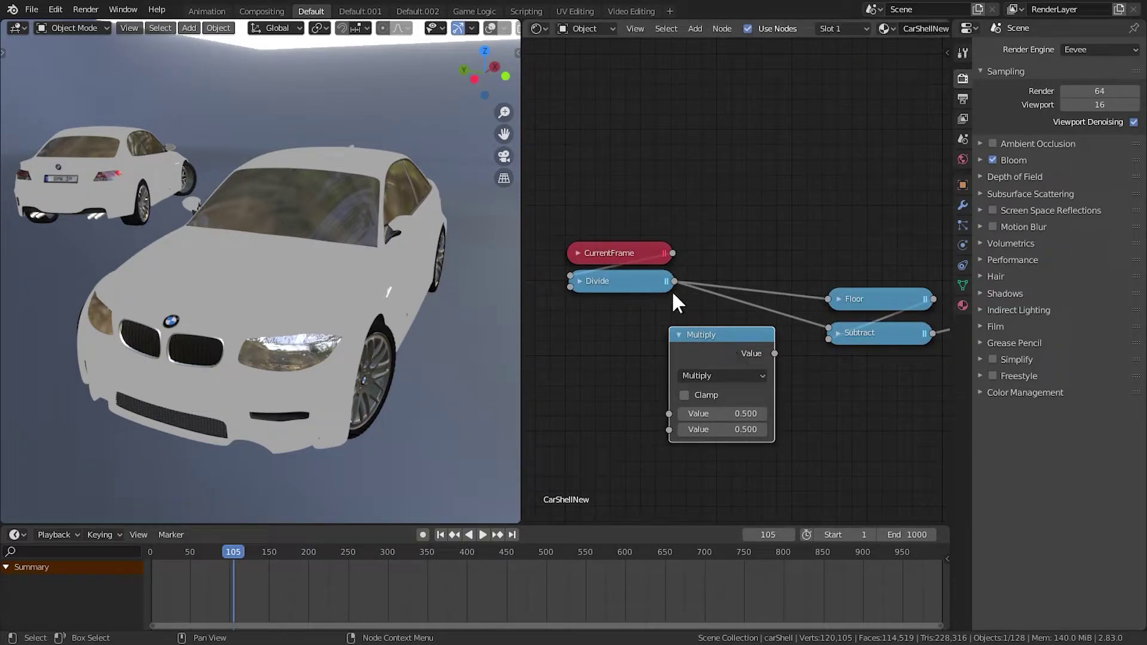
Step: Connect the Divide output to the first Multiply input and the Moving Drop Mask output to the second
left_click_drag(673, 281, 672, 410)
scroll(573, 436, "down", 2)
middle_click_drag(551, 435, 741, 338)
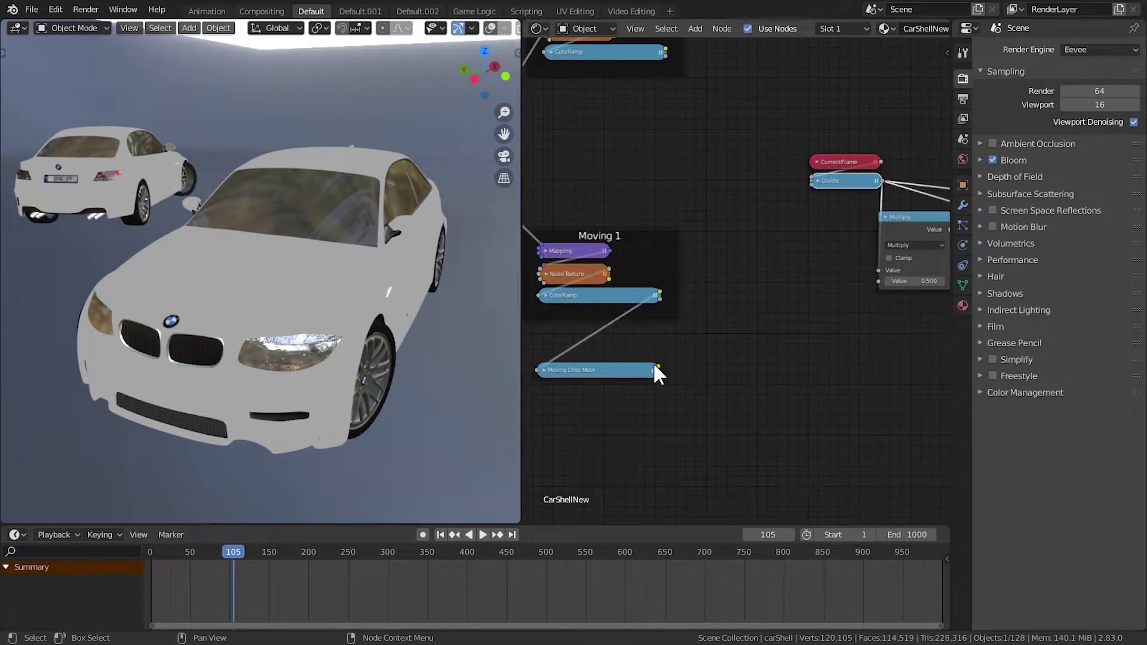
left_click_drag(658, 367, 873, 285)
Step: Transfer Divide's outgoing links to the Multiply output so it feeds Floor and Subtract, and reconnect Divide to the first Multiply input
middle_click_drag(823, 277, 623, 361)
scroll(671, 280, "up", 7)
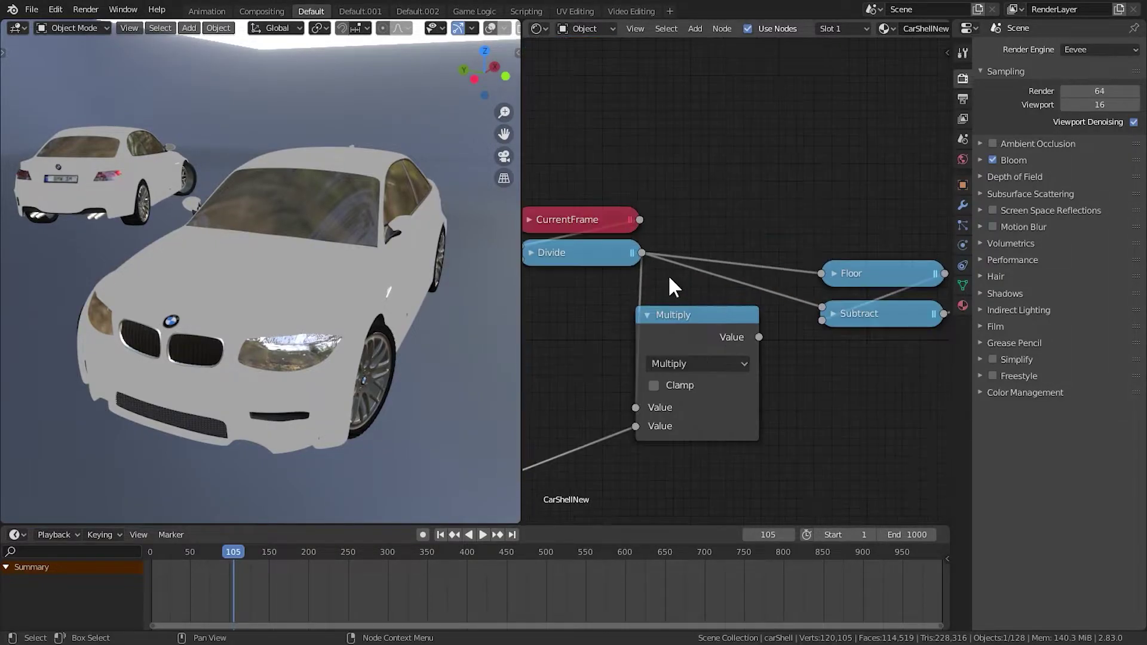
scroll(642, 263, "up", 2)
left_click_drag(596, 265, 744, 368, "ctrl")
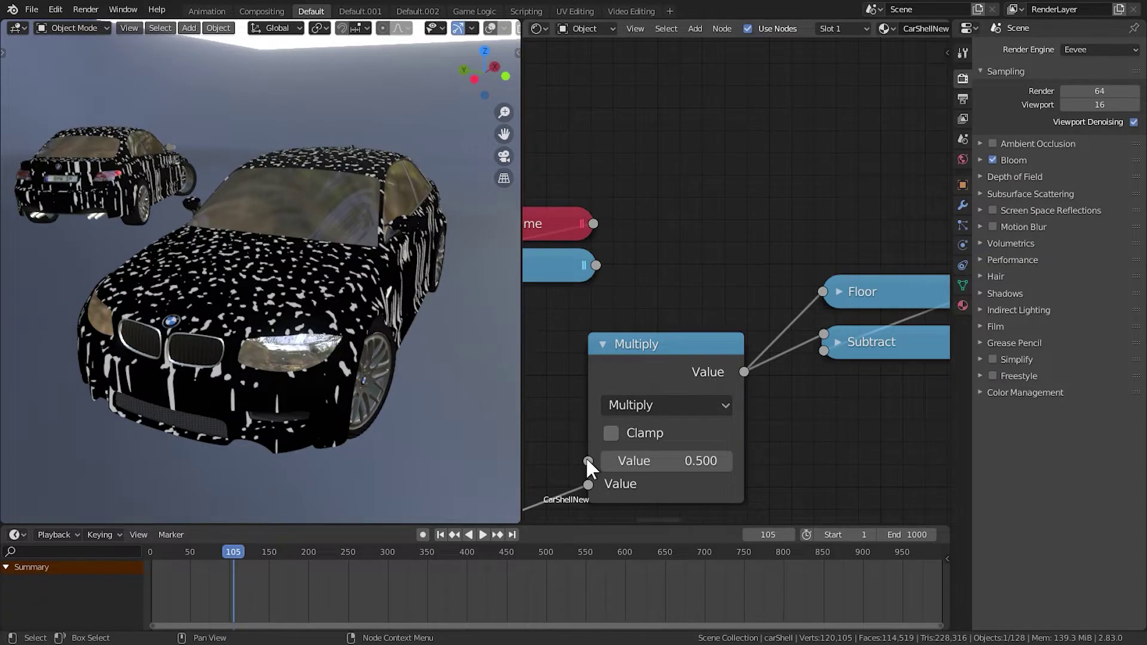
left_click_drag(660, 336, 702, 260)
left_click_drag(630, 385, 608, 261)
Step: Review the Moving Drop Mask connection and scrub to frame 163 to examine the drop pattern along the car's side
scroll(636, 257, "down", 2)
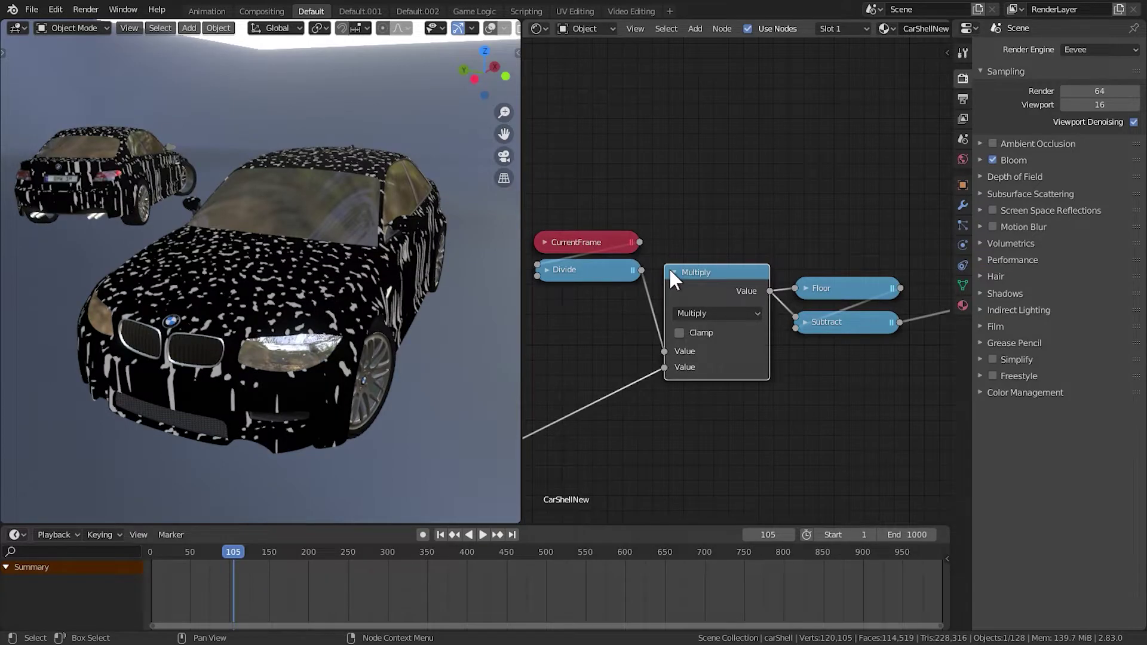
scroll(668, 357, "down", 4)
middle_click_drag(668, 357, 831, 276)
scroll(636, 397, "down", 3)
middle_click_drag(635, 396, 689, 376)
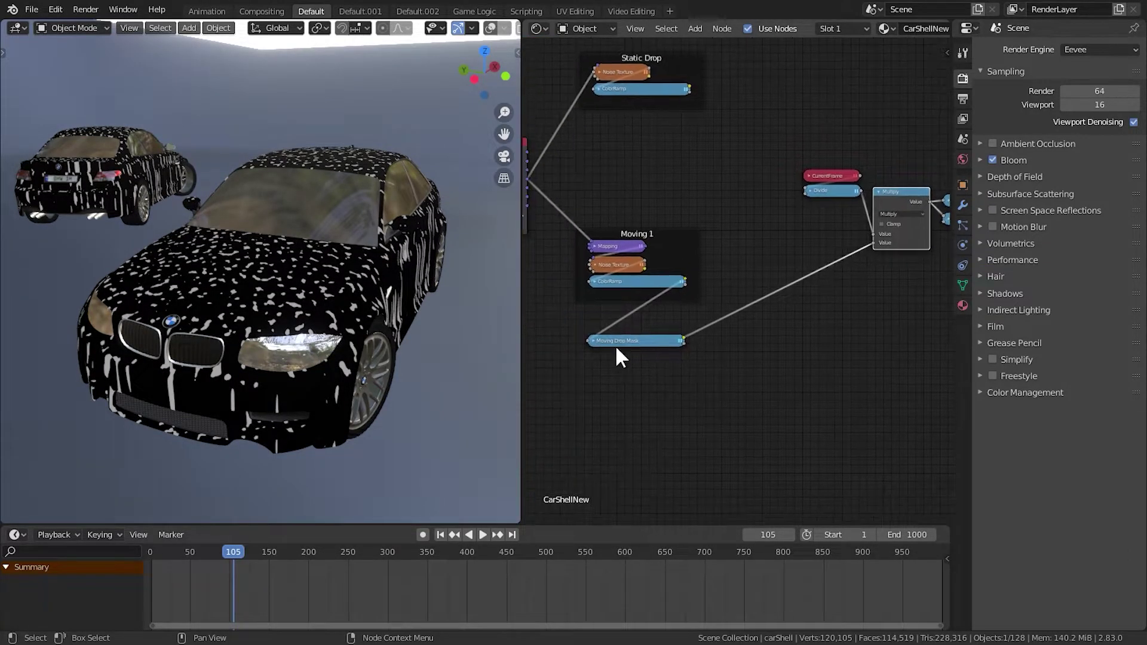
scroll(618, 357, "up", 4)
left_click(656, 261)
mouse_move(694, 265)
left_mouse_down()
mouse_move(699, 302)
mouse_move(694, 283)
left_mouse_up()
middle_click_drag(695, 284, 563, 297)
mouse_move(198, 548)
left_mouse_down()
mouse_move(158, 551)
mouse_move(215, 555)
left_mouse_up()
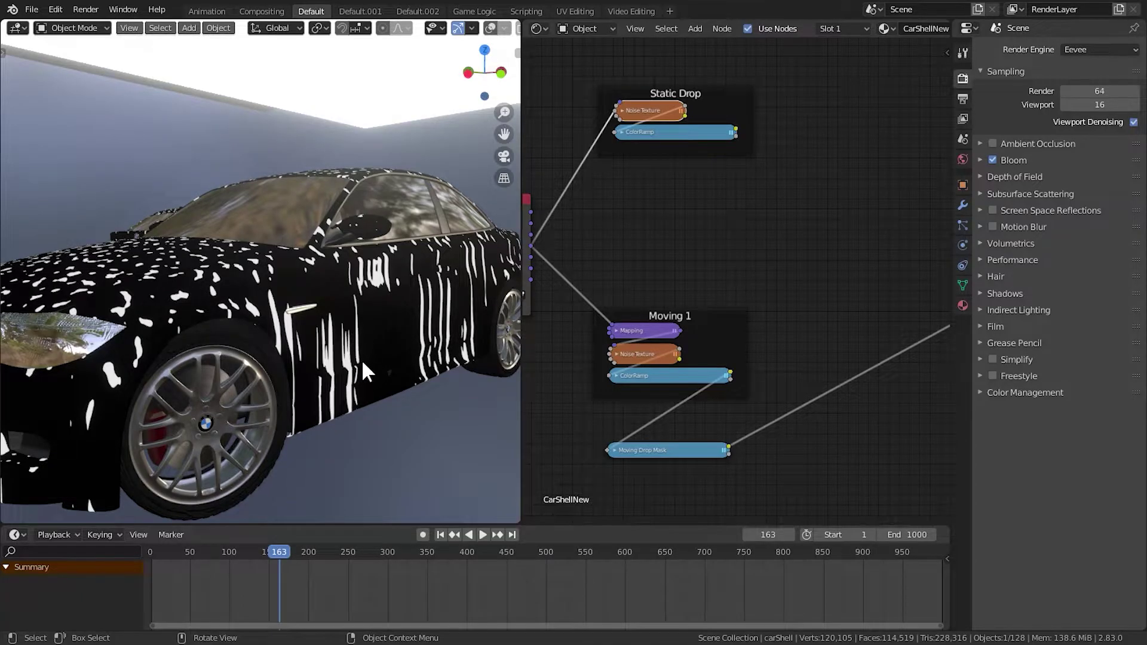
middle_click_drag(357, 353, 294, 275)
Step: Move the CurrentFrame and Divide nodes closer to the collapsed Multiply node, and reposition the whole timing node group
scroll(787, 306, "down", 4)
middle_click_drag(786, 305, 599, 302)
middle_click_drag(706, 306, 668, 297)
scroll(684, 295, "up", 3)
key("g")
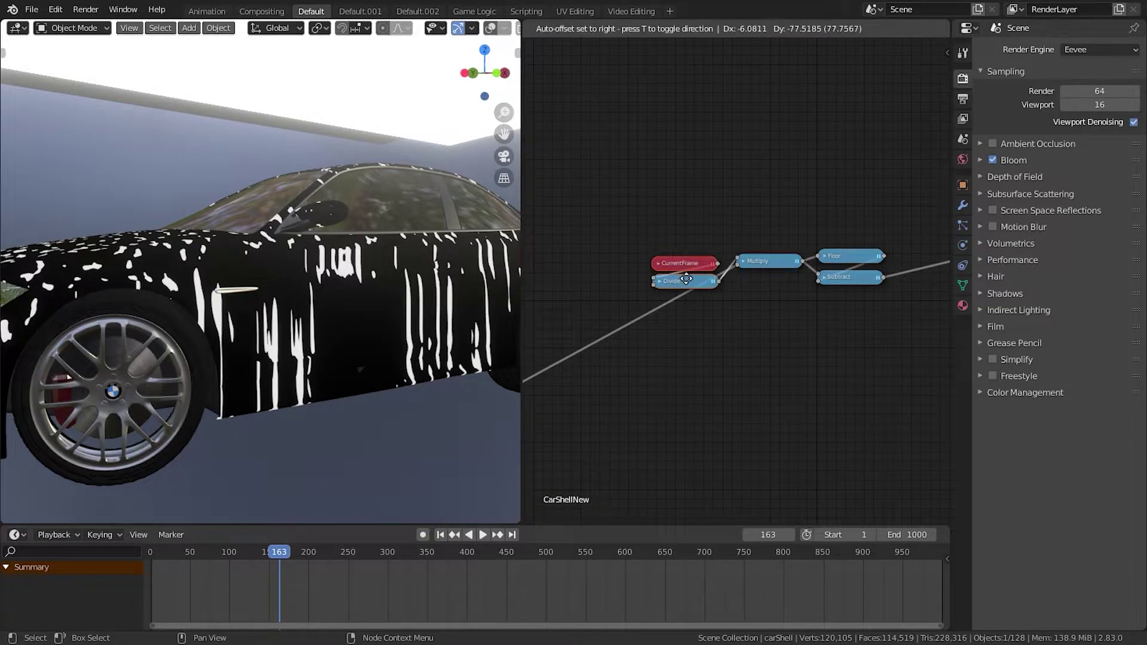
left_click(684, 273)
scroll(740, 270, "down", 3)
middle_click_drag(743, 269, 700, 282)
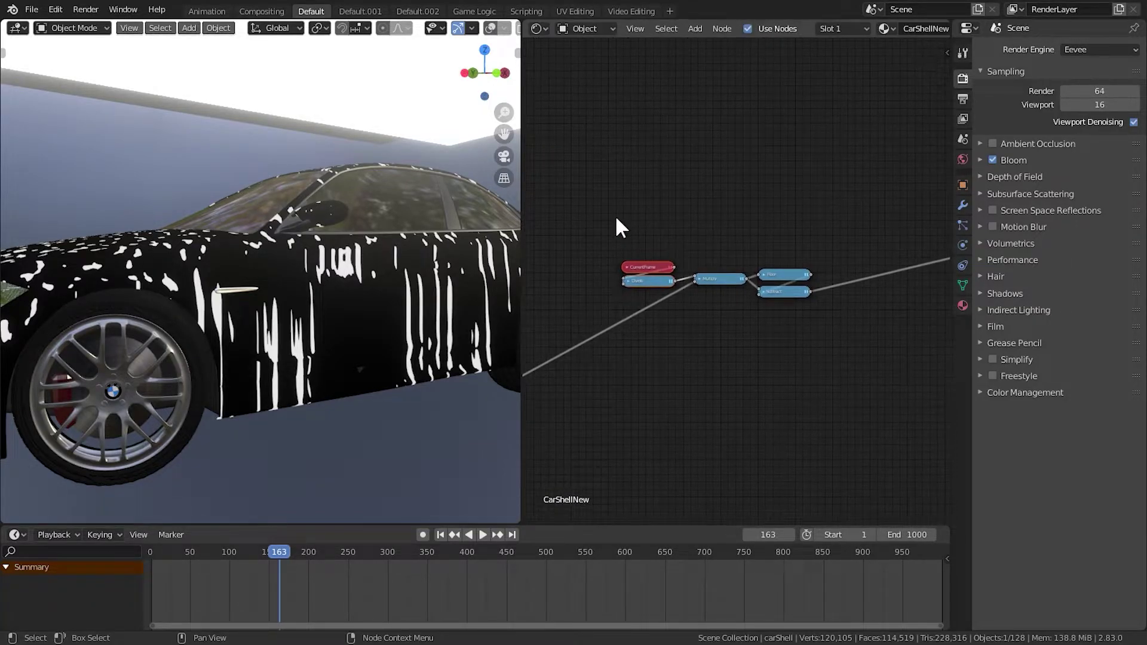
left_click_drag(616, 222, 807, 334)
key("g")
left_click(712, 333)
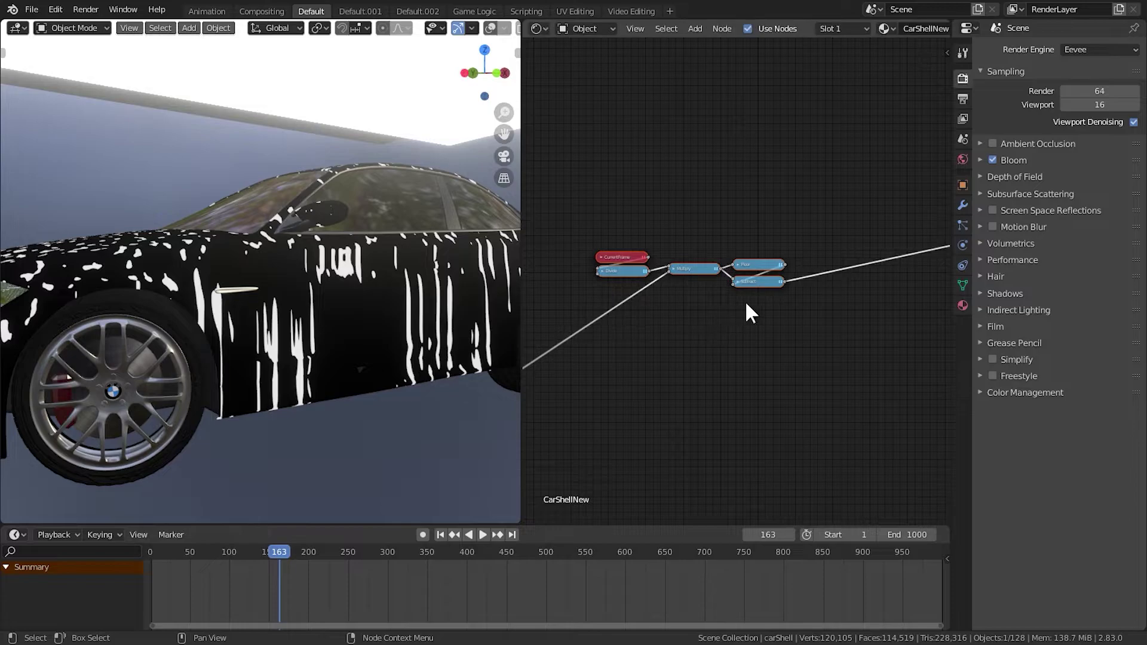
Step: Add a Frame node and place the CurrentFrame, Divide, Multiply, Floor and Subtract nodes inside it
middle_click_drag(699, 297, 709, 302)
right_click(710, 311)
key("shift+a")
left_click(810, 481)
left_click(697, 343)
left_click_drag(597, 221, 773, 313)
left_click_drag(699, 273, 687, 341)
Step: Label the frame around the timing nodes "Animation Mask"
key("n")
scroll(713, 343, "up", 4)
middle_click_drag(683, 299, 688, 289)
left_click(862, 112)
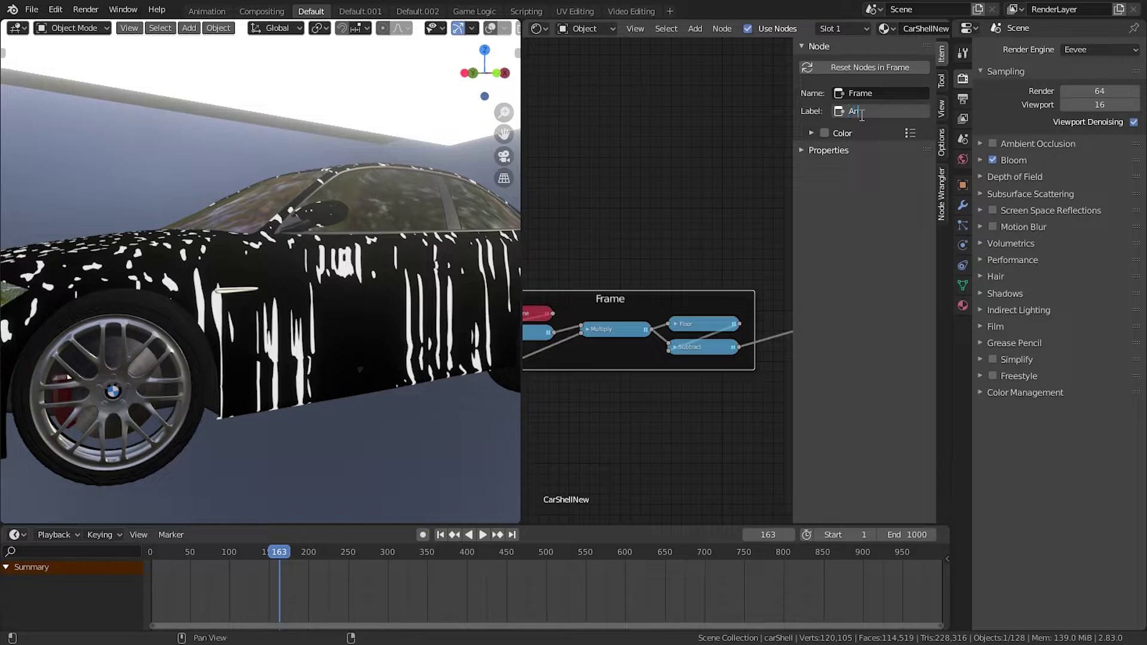
type("Animation Mask")
key("Return")
key("n")
scroll(706, 251, "down", 2)
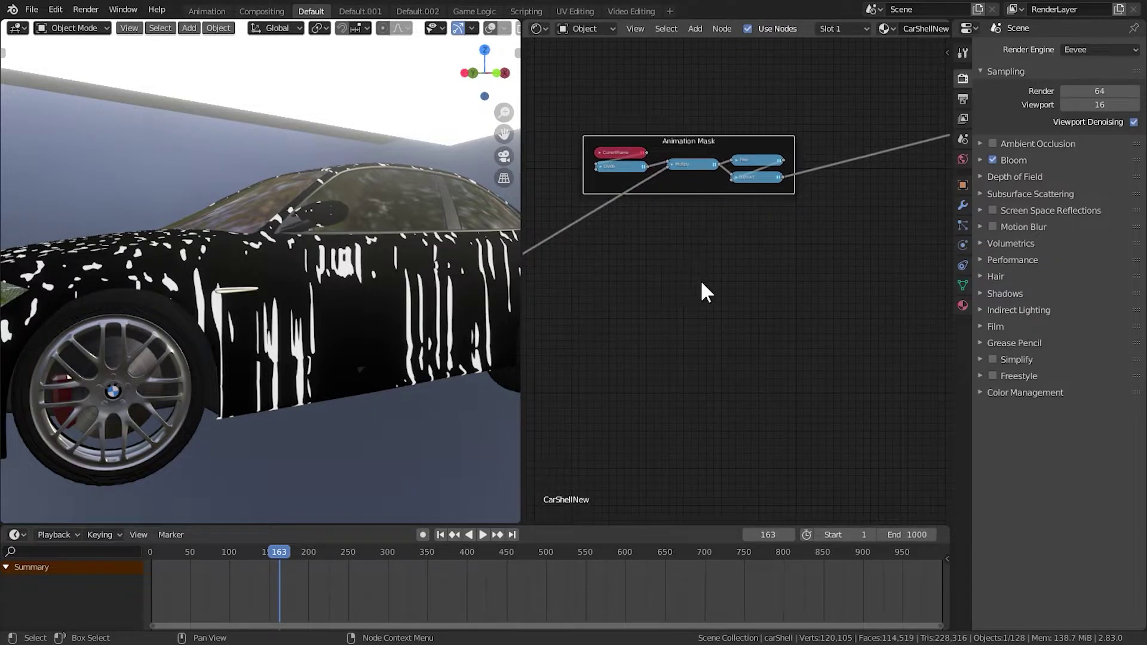
Step: Add a Geometry node below the Animation Mask frame and preview its Normal output on the car shell
middle_click_drag(662, 265, 697, 277)
scroll(674, 289, "up", 2)
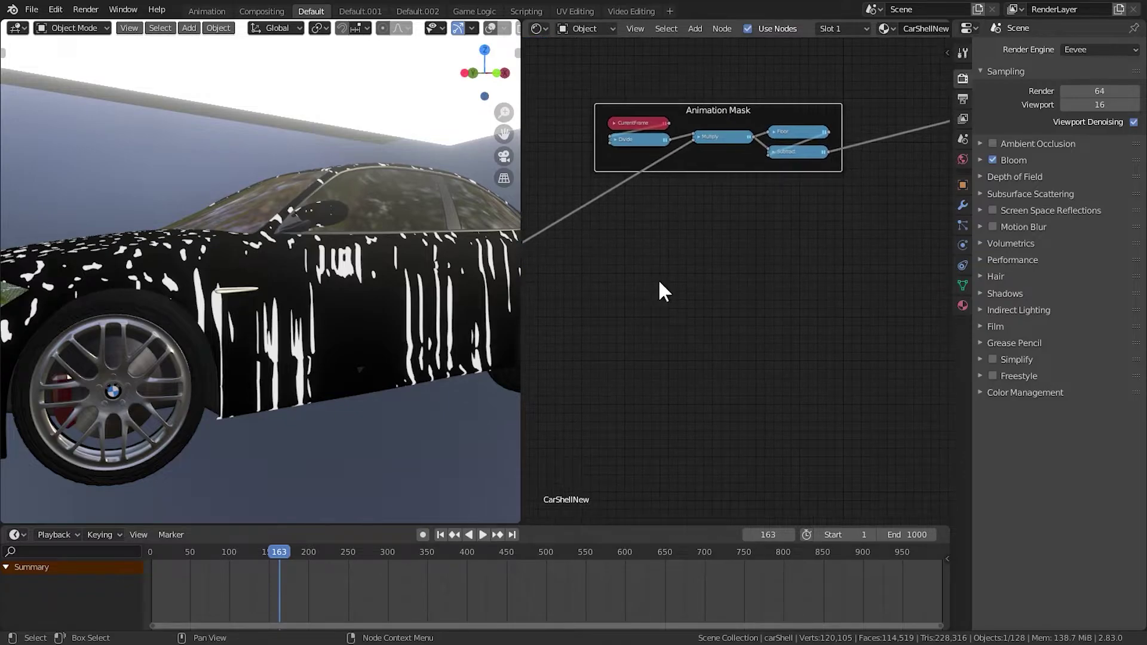
key("shift+a")
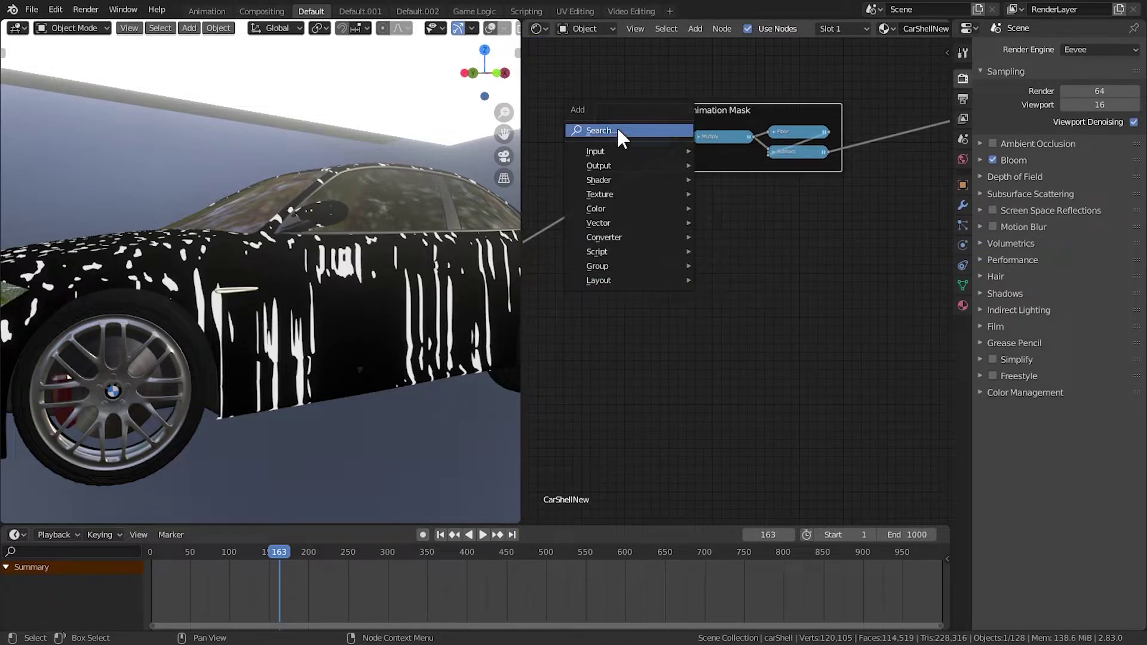
left_click(618, 133)
type("geom")
key("Return")
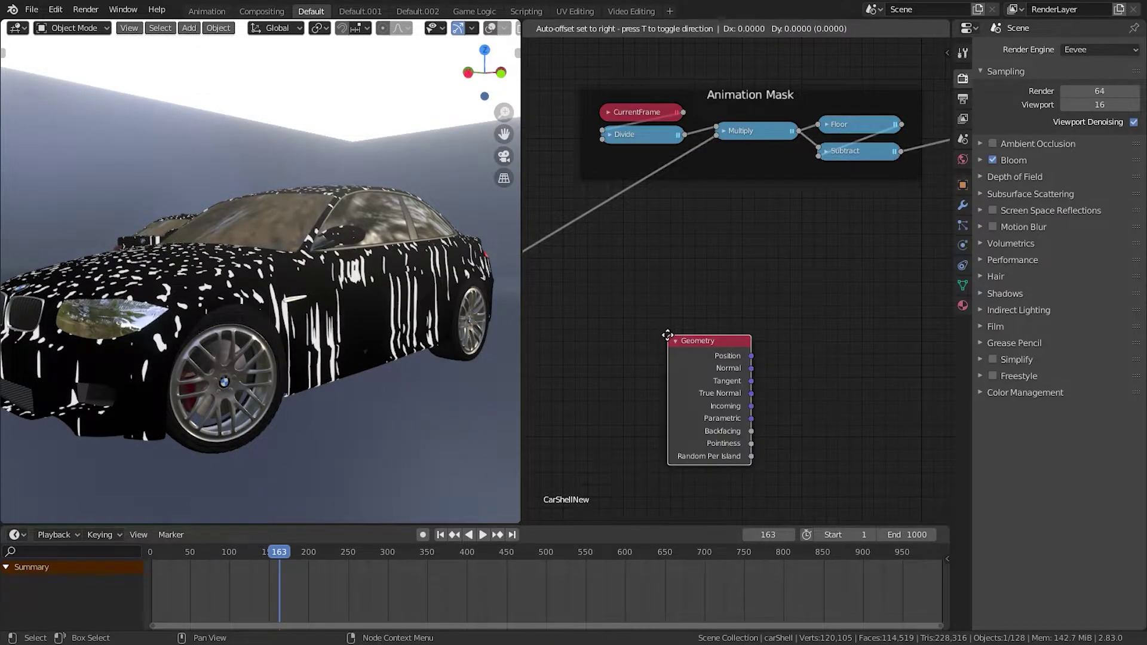
left_click(590, 315)
left_click(622, 336, "ctrl+shift")
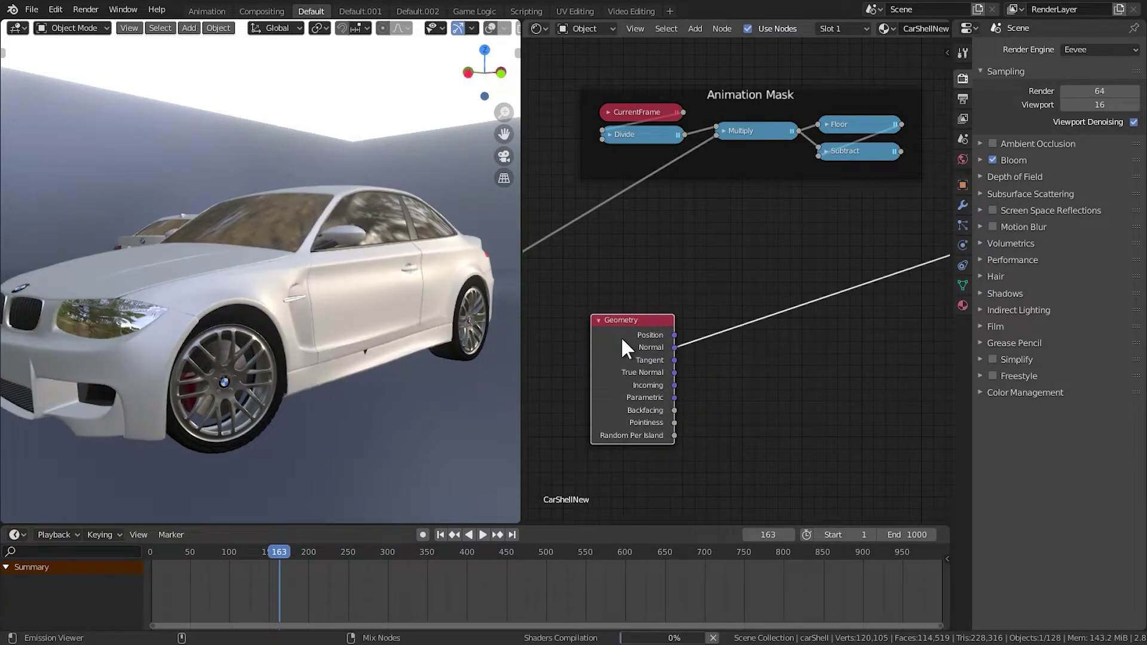
middle_click_drag(328, 349, 368, 375)
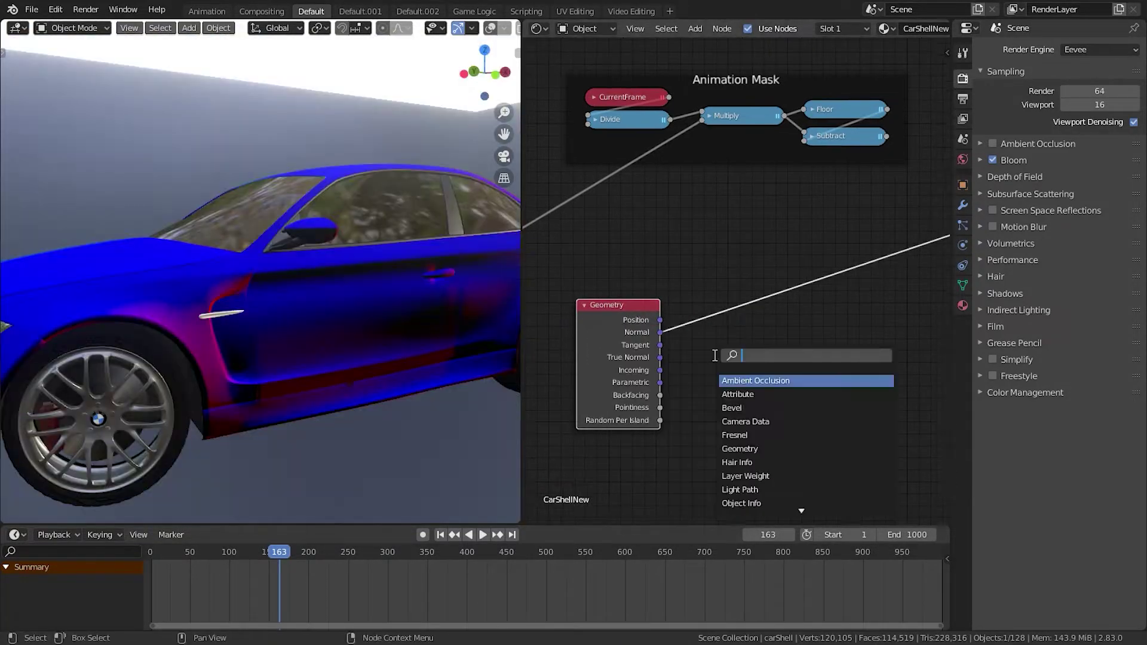
Step: Add a Separate XYZ node beside the Geometry node, fed by its Normal output
type("sep")
key("Down")
key("Down")
key("Return")
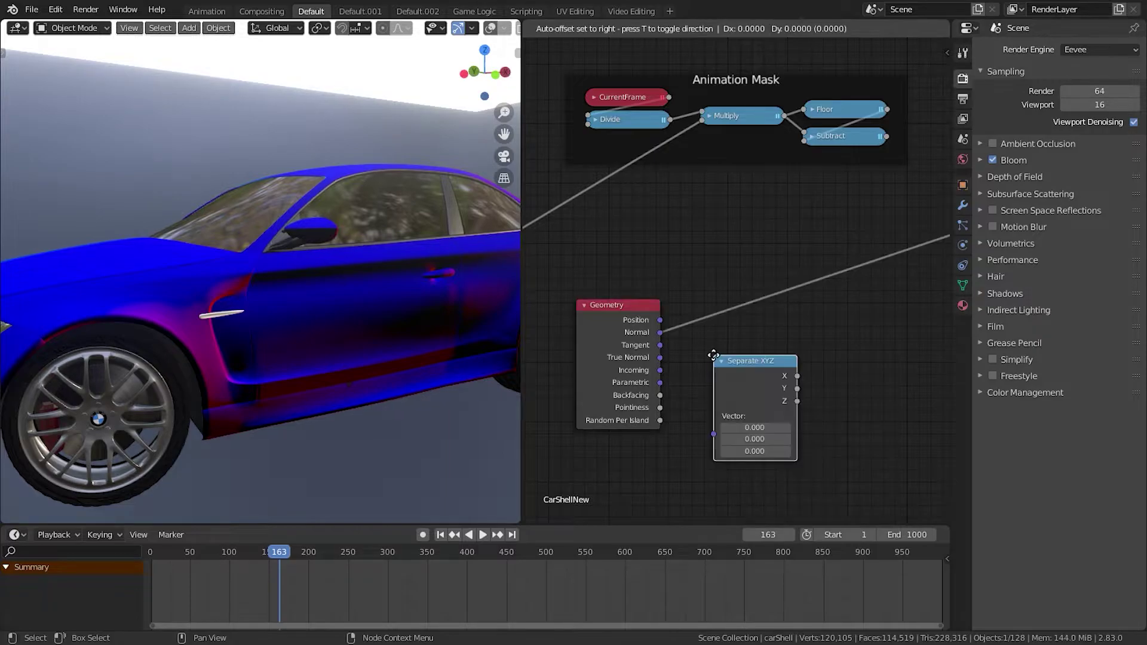
left_click(709, 298)
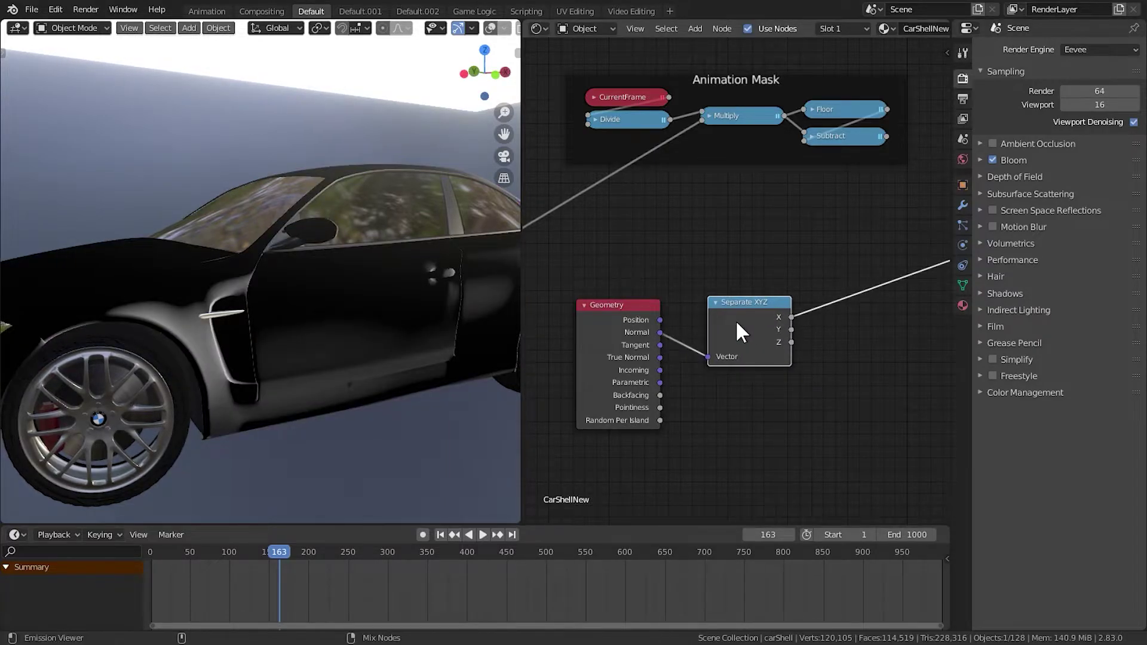
Step: Preview the Z output of Separate XYZ and examine the shading on the car's upward-facing and side surfaces
left_click(736, 321, "ctrl+shift")
left_click(736, 320, "ctrl+shift")
scroll(288, 338, "down", 4)
middle_click_drag(288, 339, 328, 328)
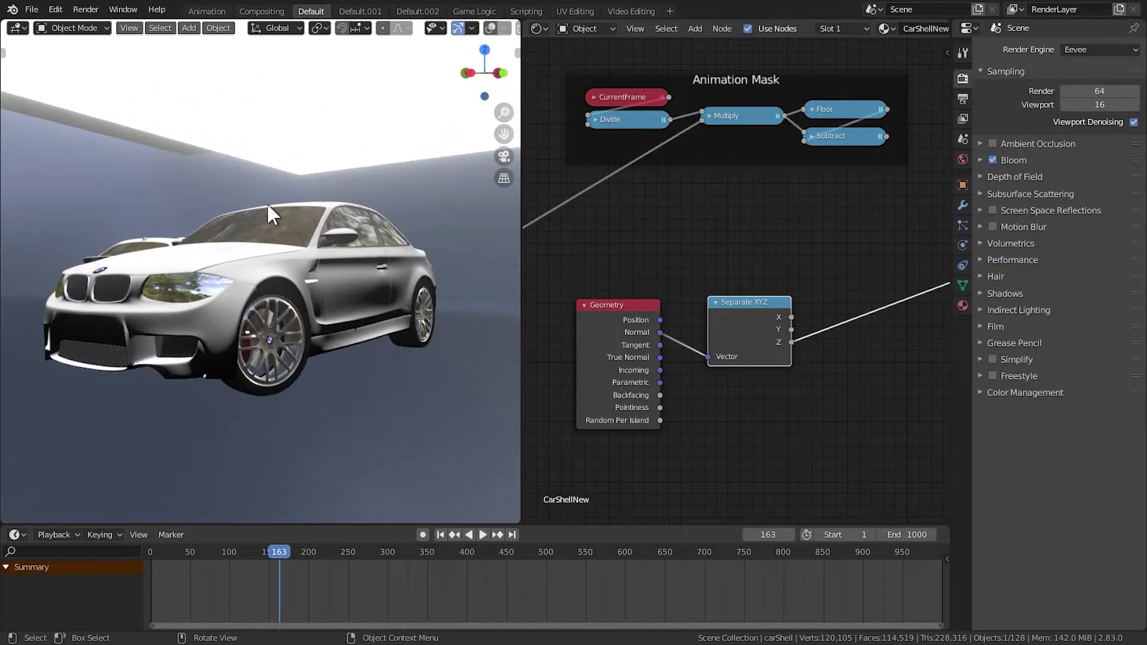
middle_click_drag(267, 182, 279, 196)
scroll(242, 318, "up", 2)
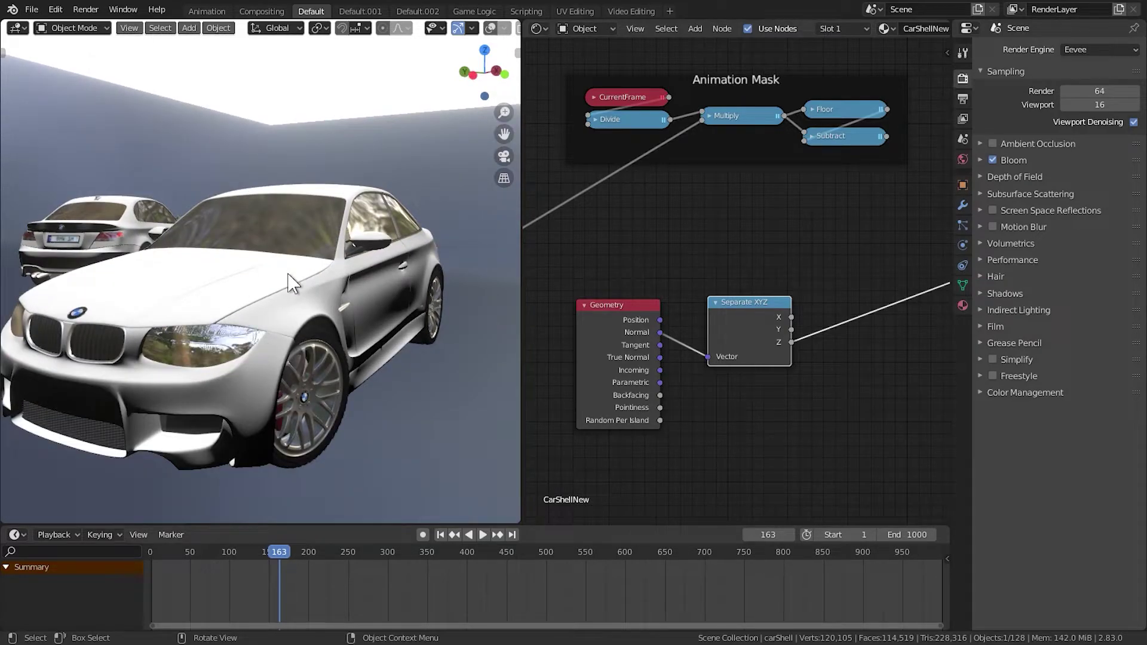
middle_click_drag(274, 282, 201, 300)
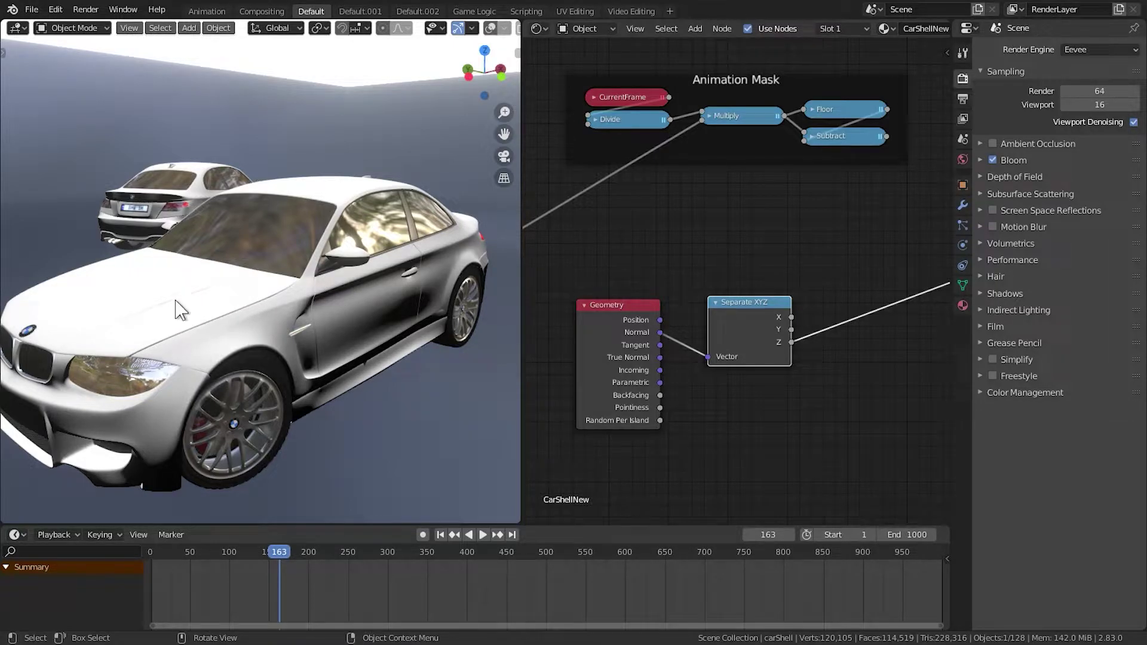
Step: Insert an Add math node on the Z output of Separate XYZ and set its second value to -0.390
middle_click_drag(271, 243, 329, 288)
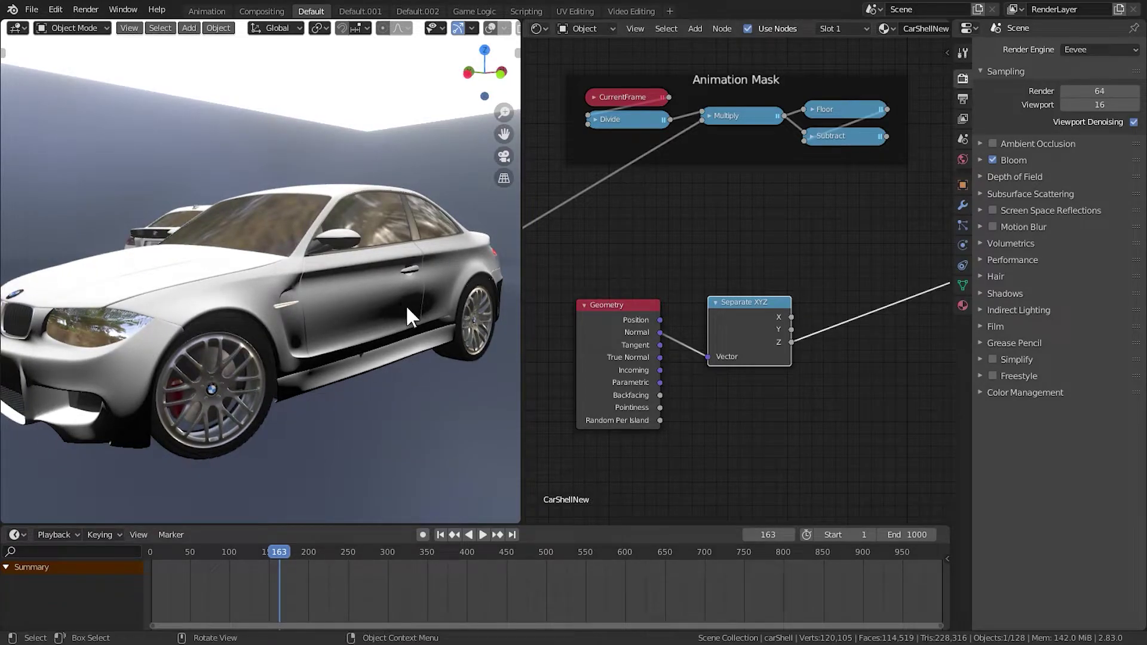
scroll(702, 269, "down", 1)
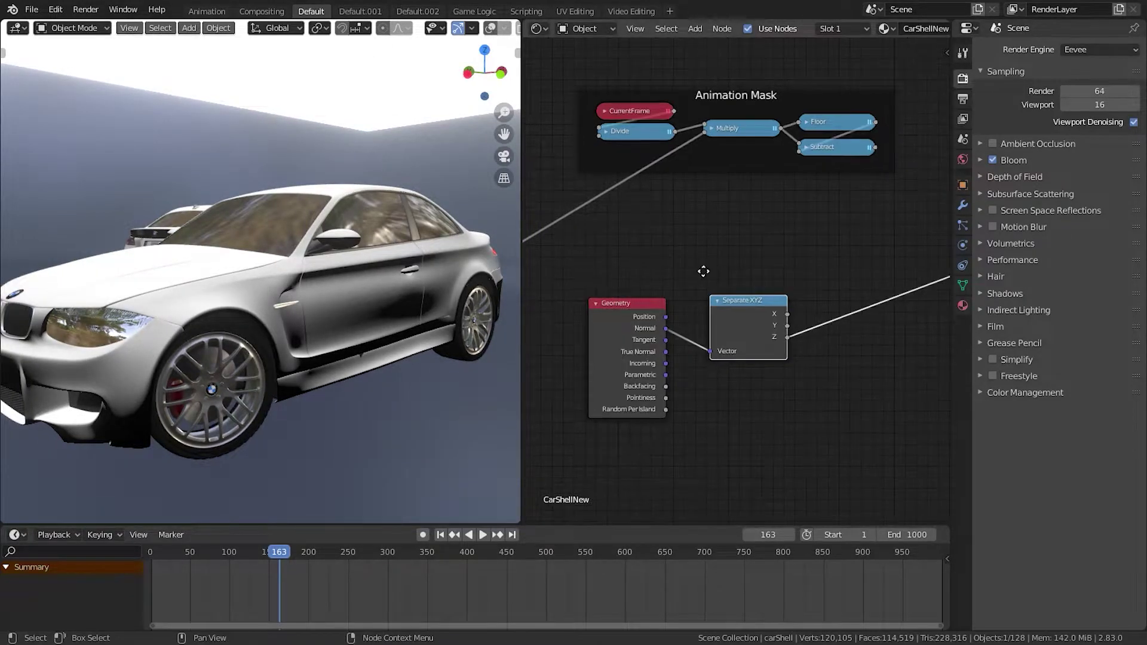
middle_click_drag(704, 271, 627, 270)
left_click_drag(668, 301, 656, 299)
scroll(665, 281, "down", 3)
middle_click_drag(687, 263, 649, 264)
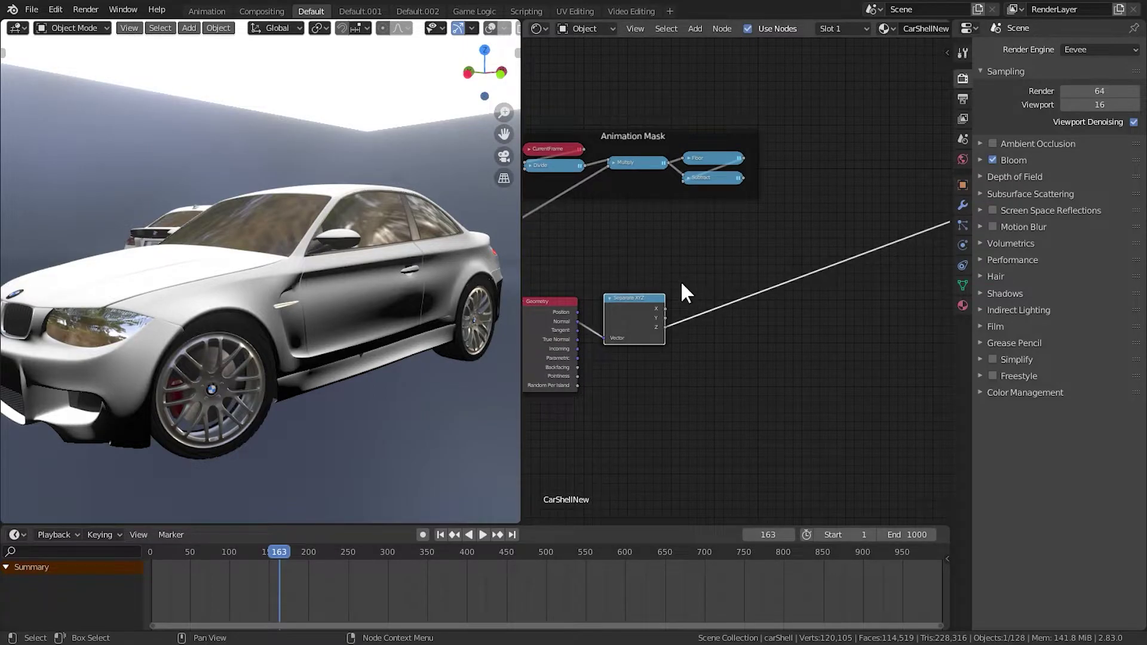
scroll(696, 282, "up", 1)
key("shift+a")
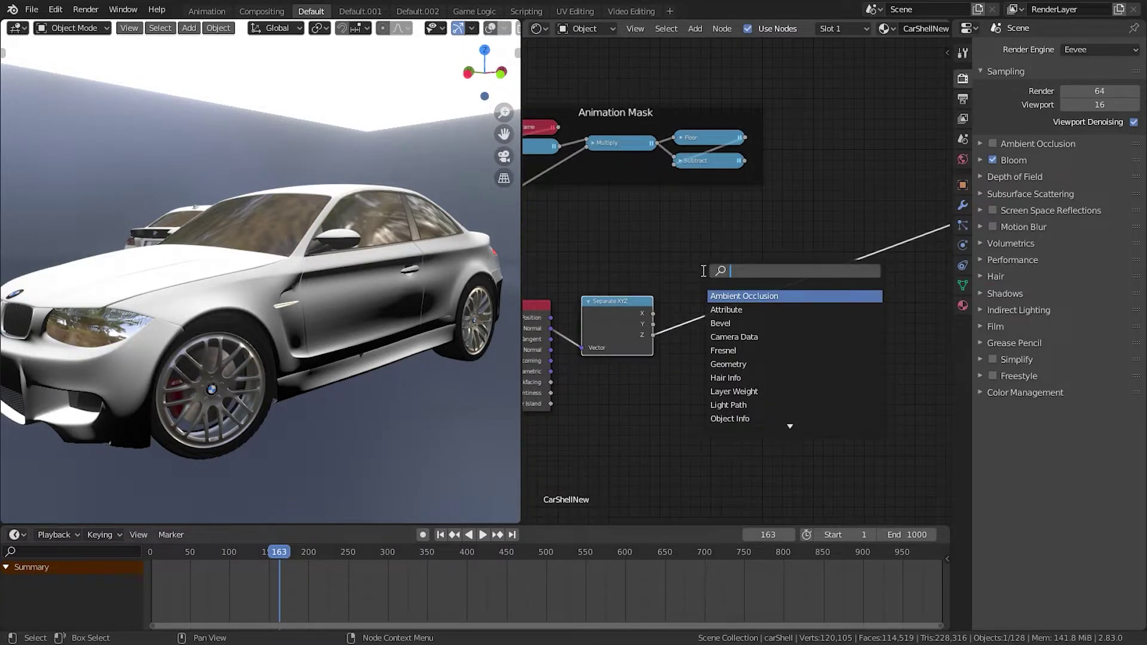
type("subt")
key("BackSpace")
key("BackSpace")
key("BackSpace")
key("BackSpace")
type("math")
key("Return")
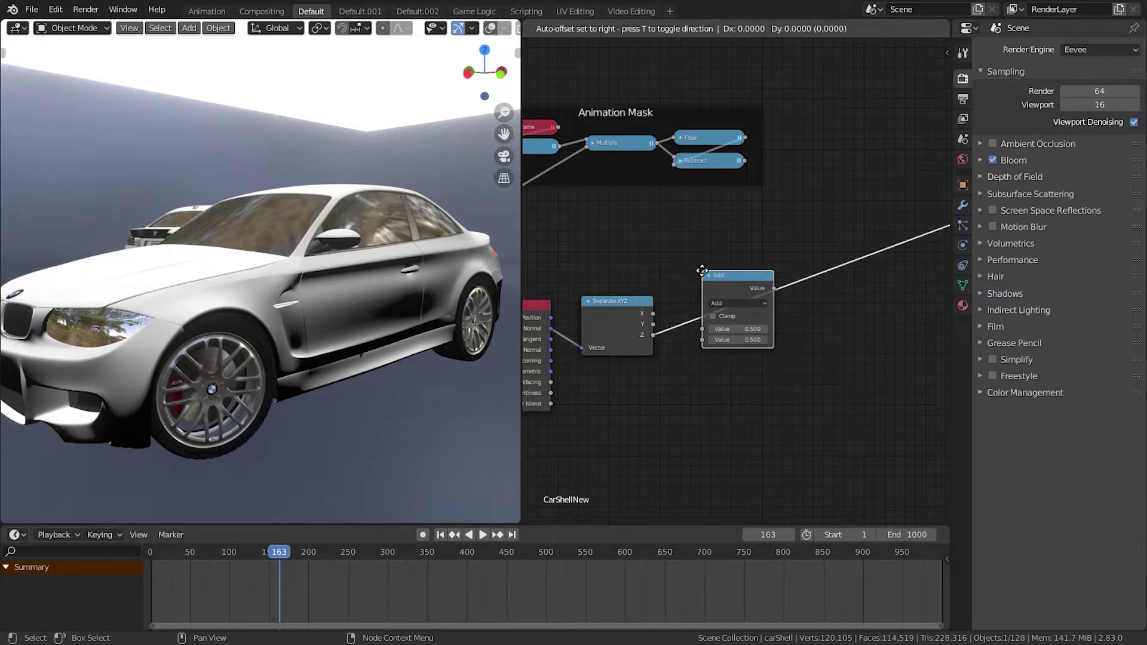
left_click(693, 284)
scroll(754, 346, "up", 3)
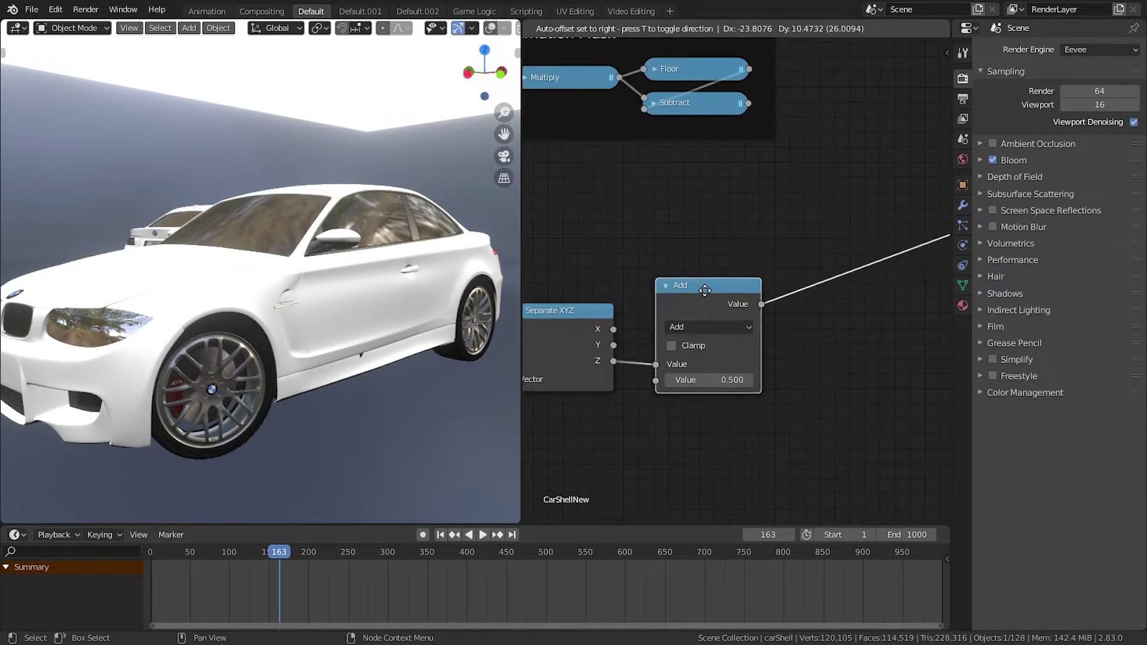
left_click_drag(711, 389, 658, 389)
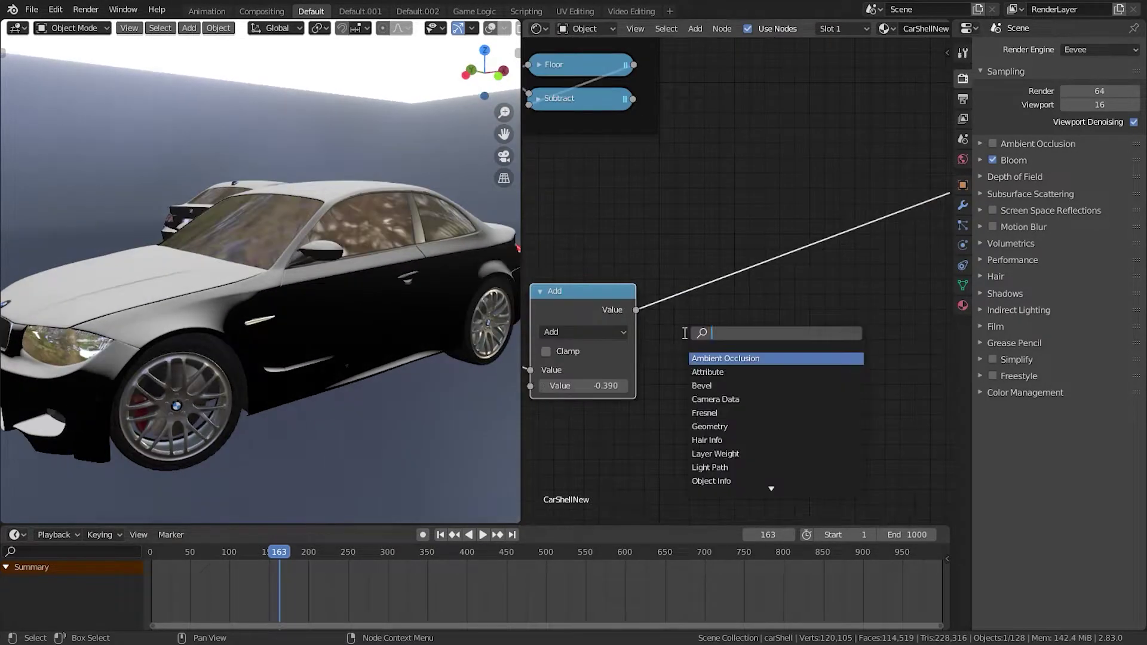
Step: Insert a Power math node after the Add node and set its exponent to 0.200
type("math")
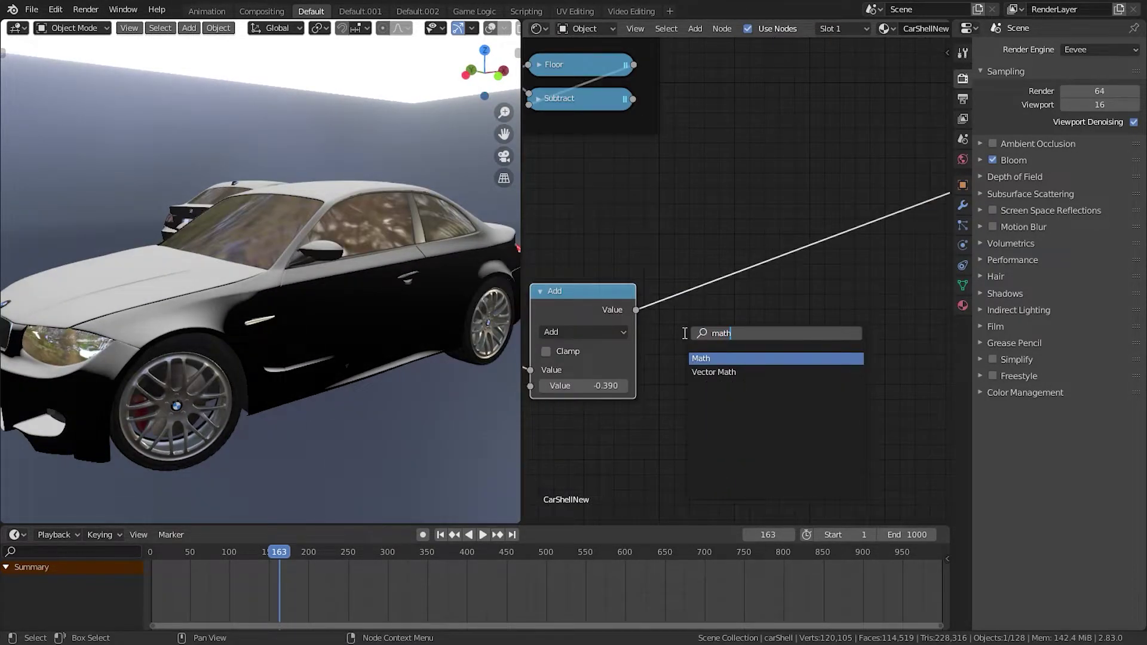
key("Return")
left_click(684, 300)
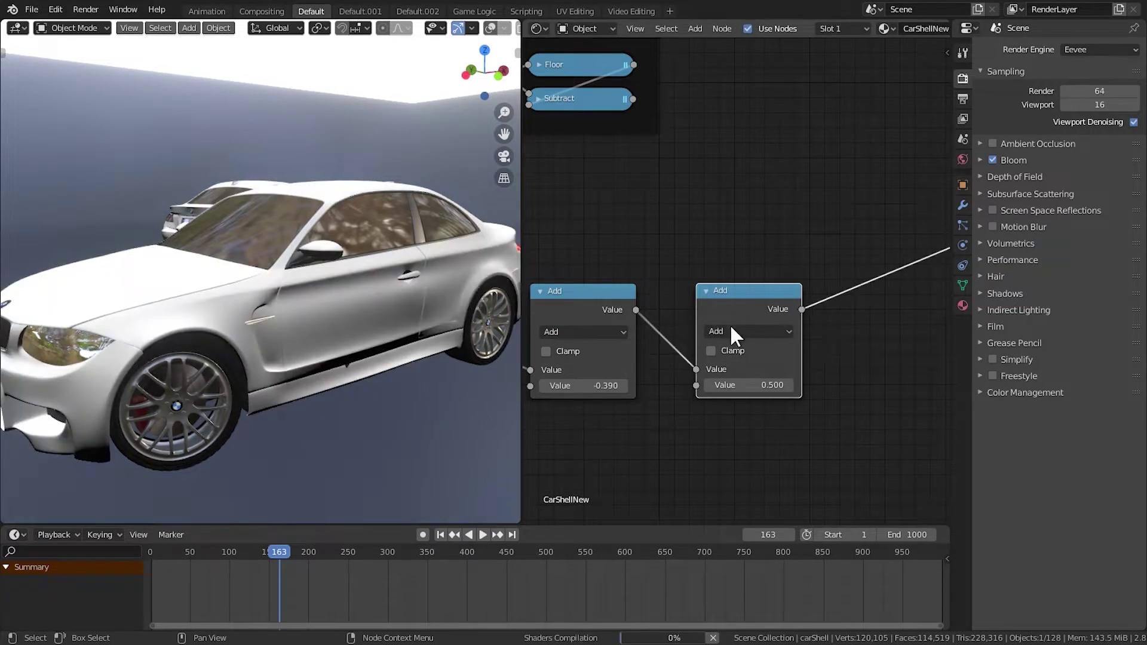
left_click(732, 332)
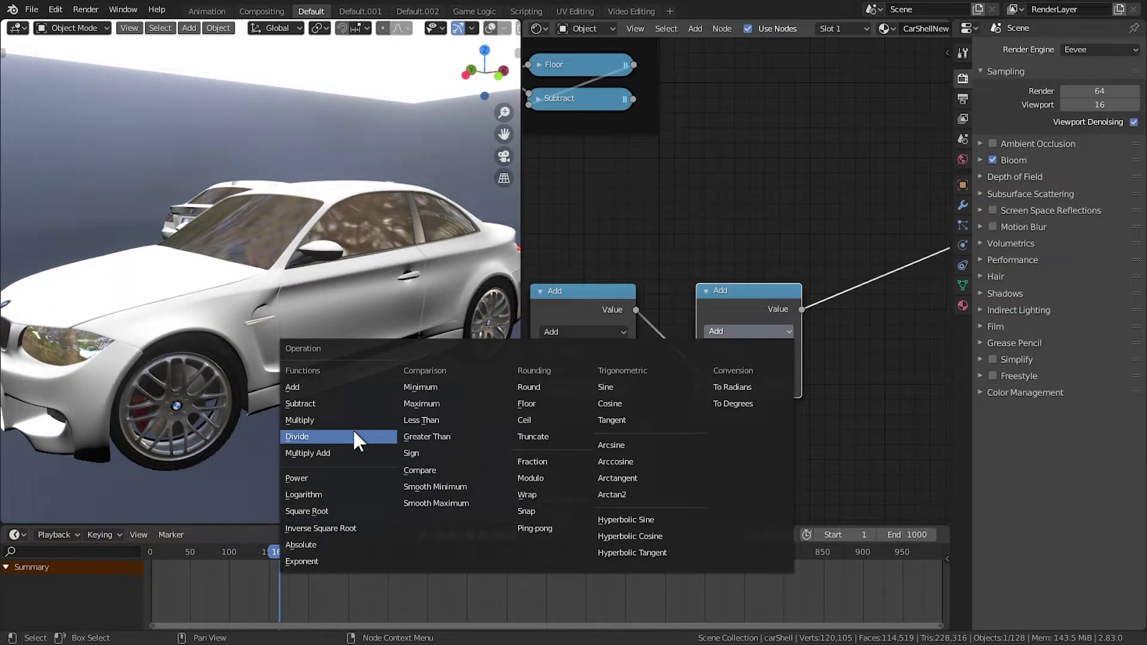
left_click(340, 476)
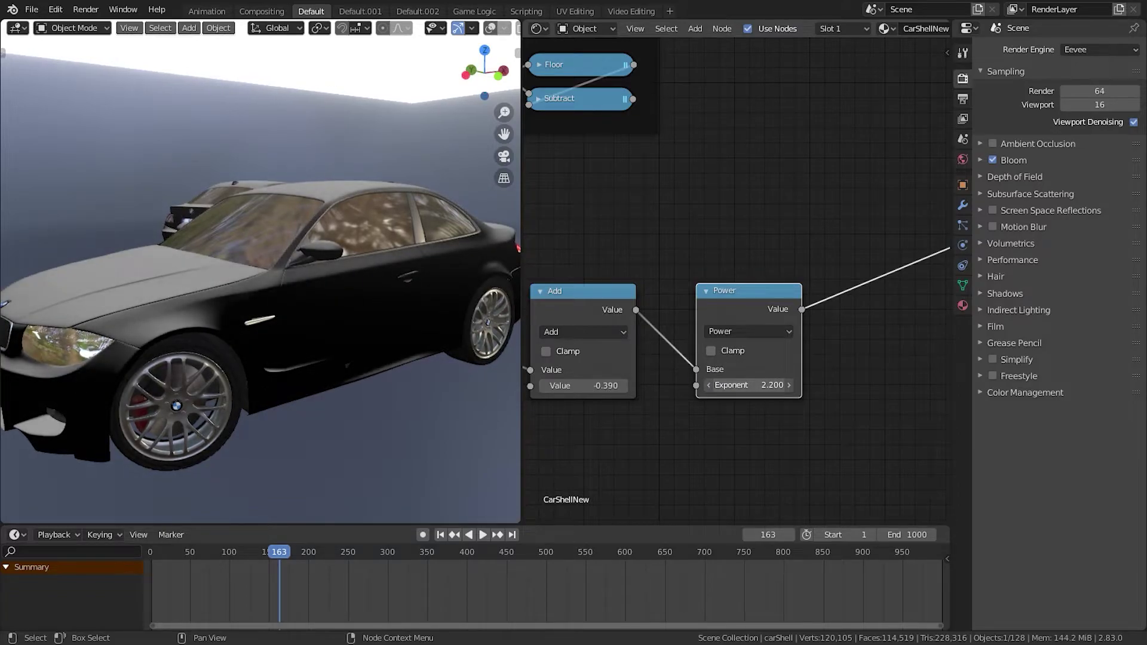
left_click_drag(748, 385, 725, 385)
Step: Clamp the Add node and tune the mask with an Add value of -0.210 and a Power exponent of 0.240
left_click(545, 351)
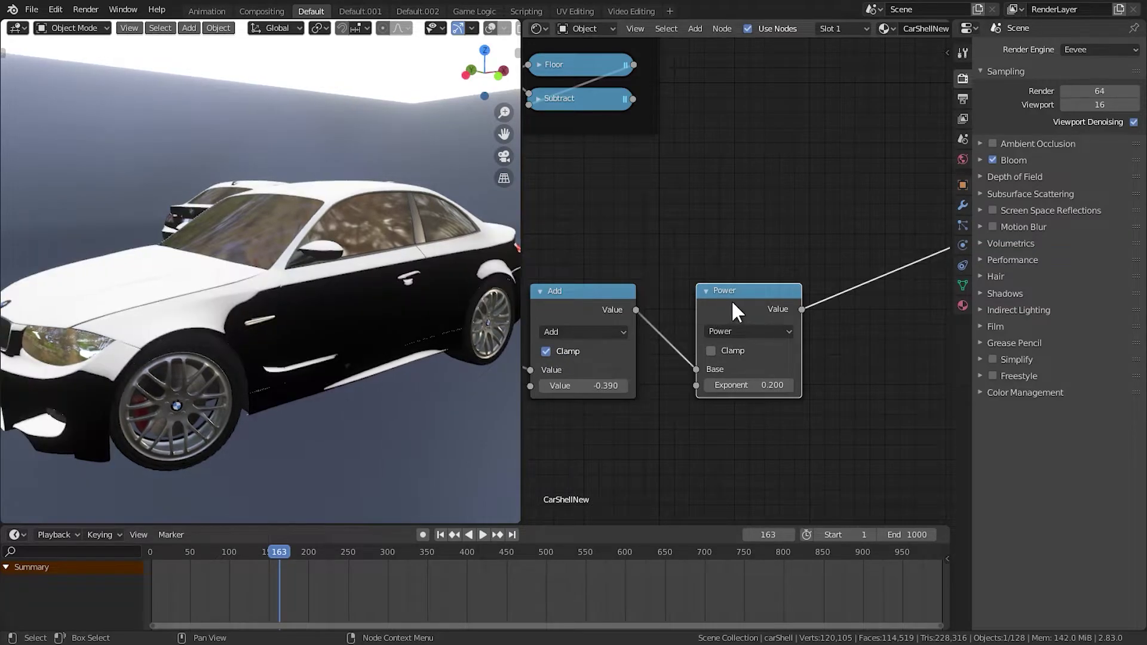
left_click_drag(732, 299, 708, 296)
mouse_move(723, 382)
left_mouse_down()
mouse_move(801, 383)
mouse_move(723, 383)
mouse_move(741, 382)
left_mouse_up()
middle_click_drag(405, 361, 281, 359)
left_click_drag(582, 385, 609, 386)
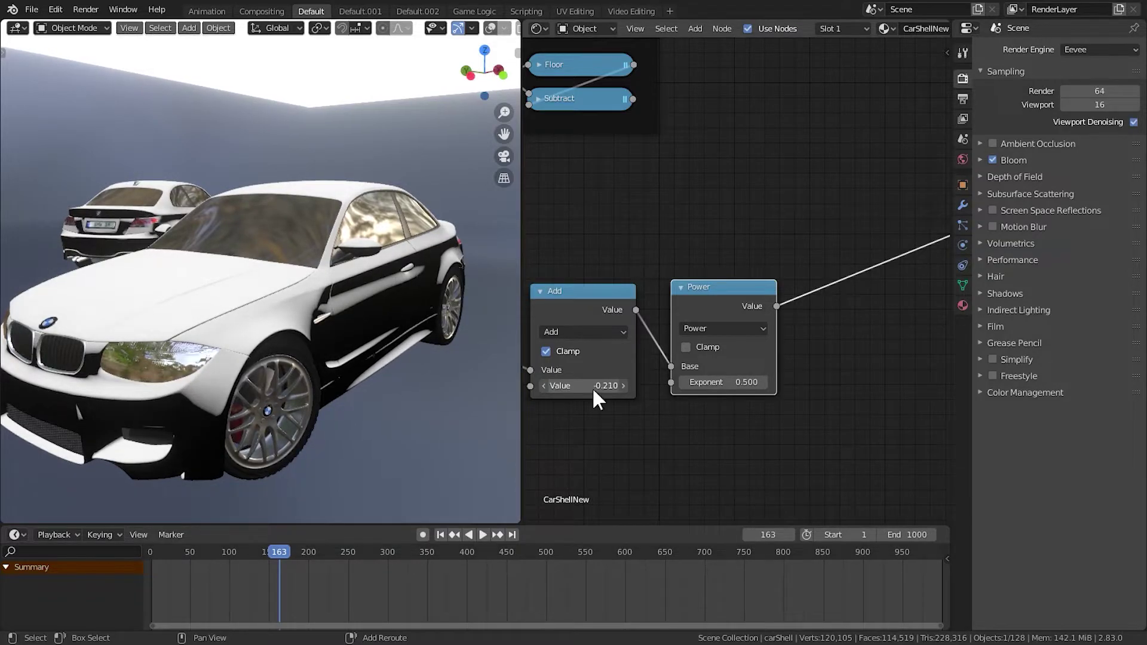
left_click_drag(723, 382, 737, 383)
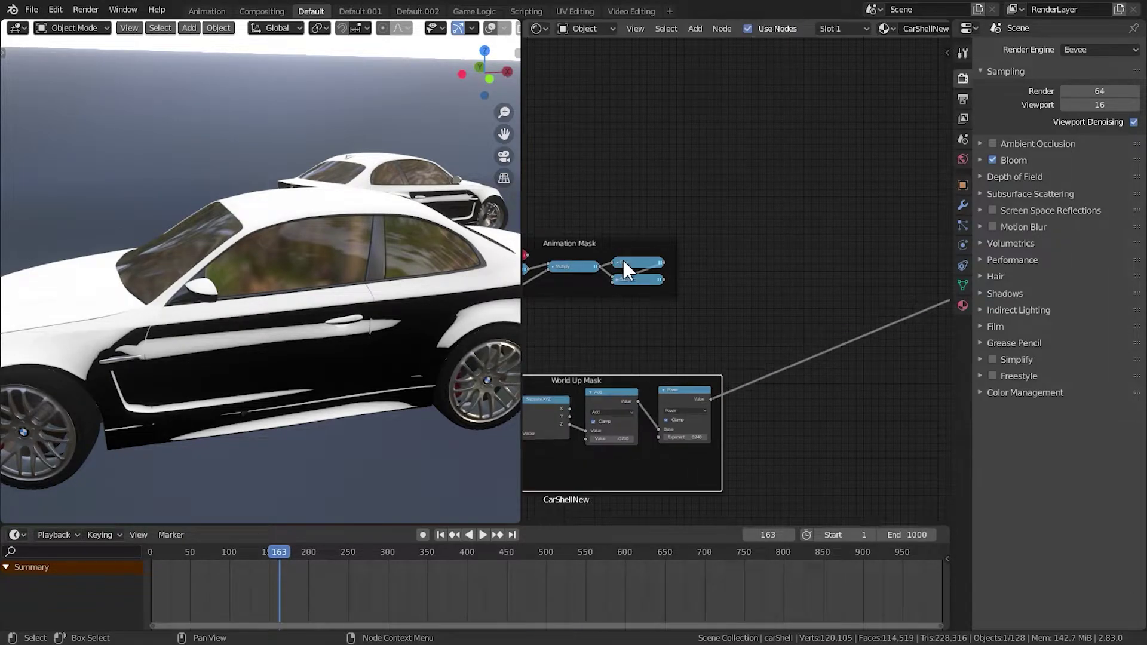
Step: Preview the Animation Mask's Subtract output on the car shell and insert a Math node after it
left_click(633, 279, "ctrl+shift")
left_click_drag(675, 403, 675, 407)
key("shift+a")
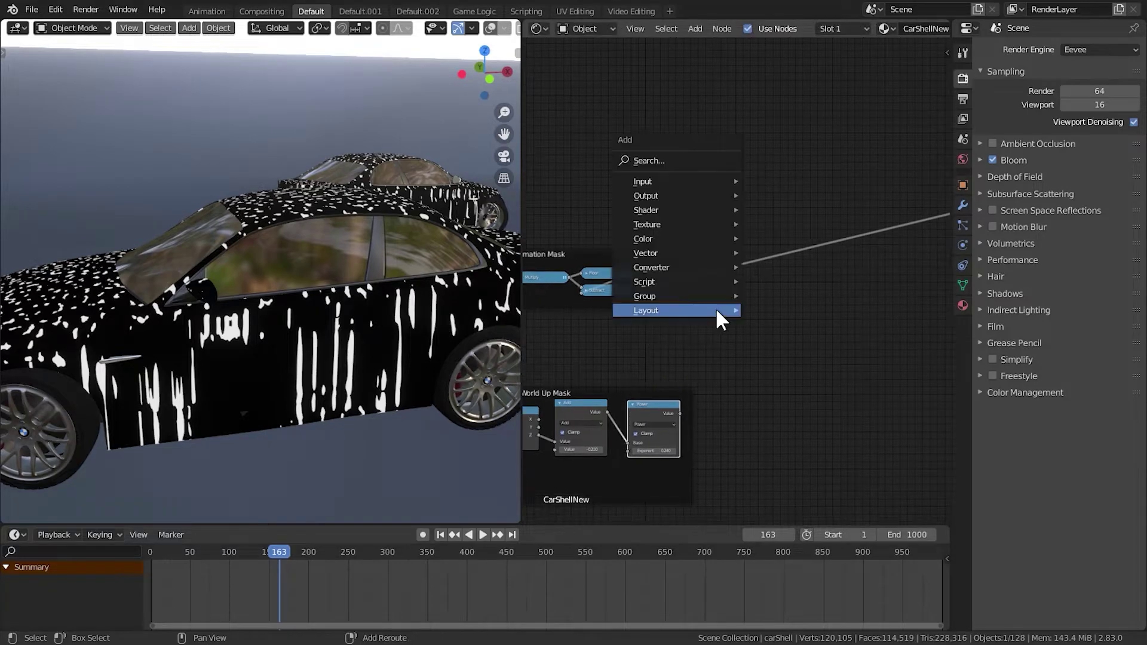
left_click(661, 162)
type("math")
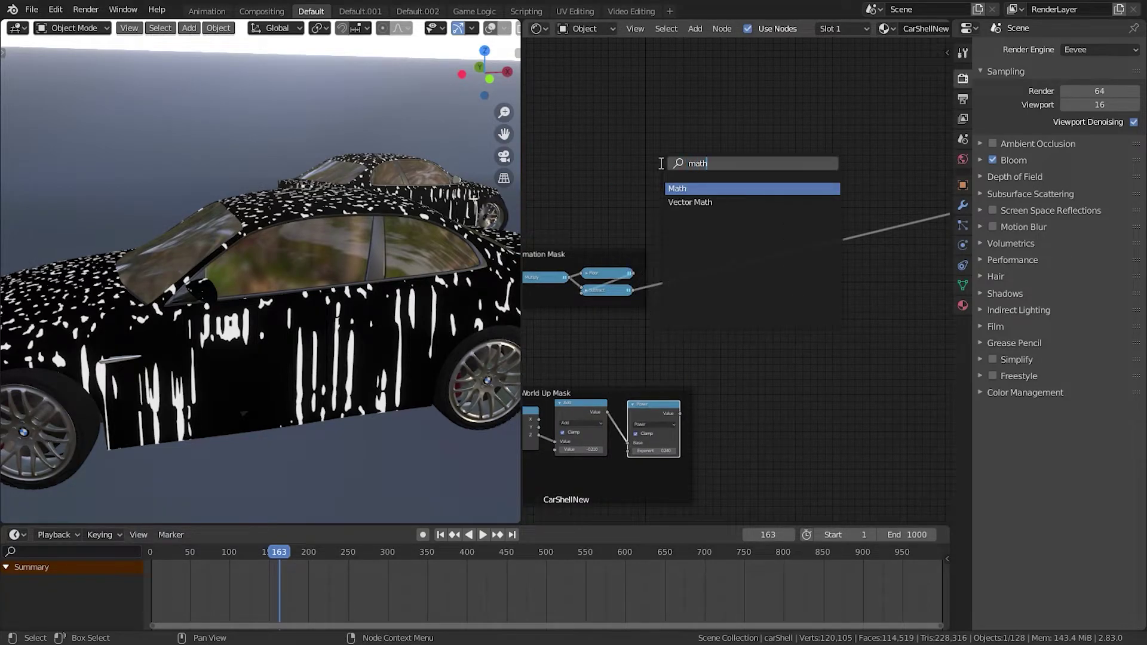
key("Return")
left_click(743, 255)
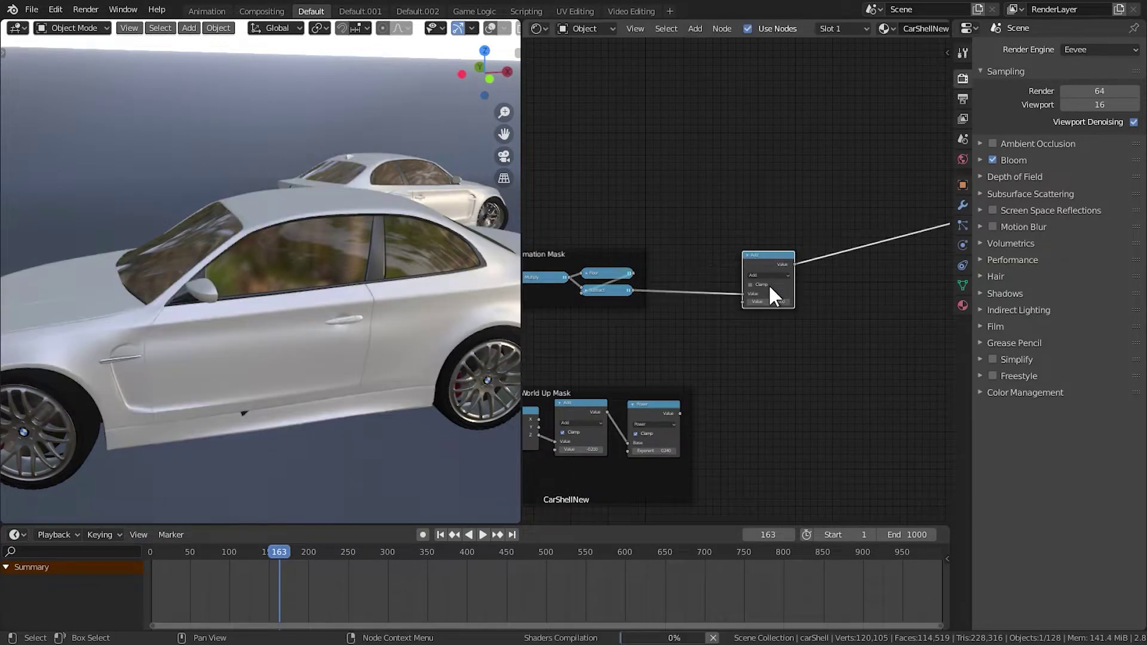
Step: Set the new Math node to Multiply and feed the World Up Mask's Power output into its second value
scroll(776, 272, "up", 3)
left_click(779, 272)
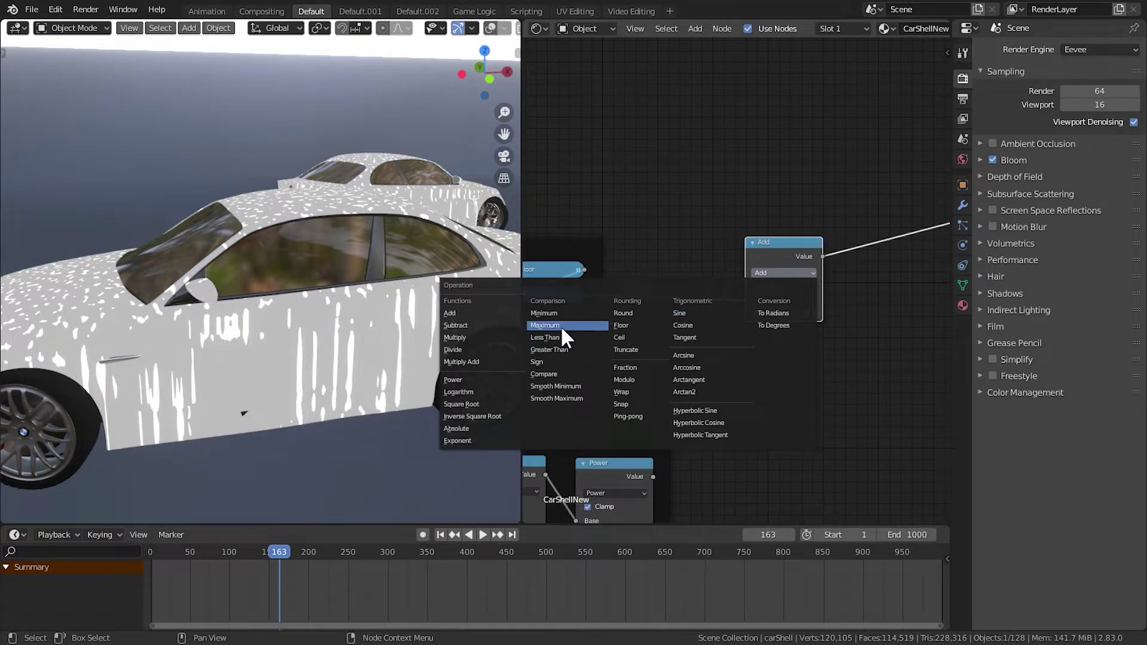
left_click(472, 338)
middle_click_drag(743, 350, 763, 325)
left_click_drag(674, 448, 738, 358)
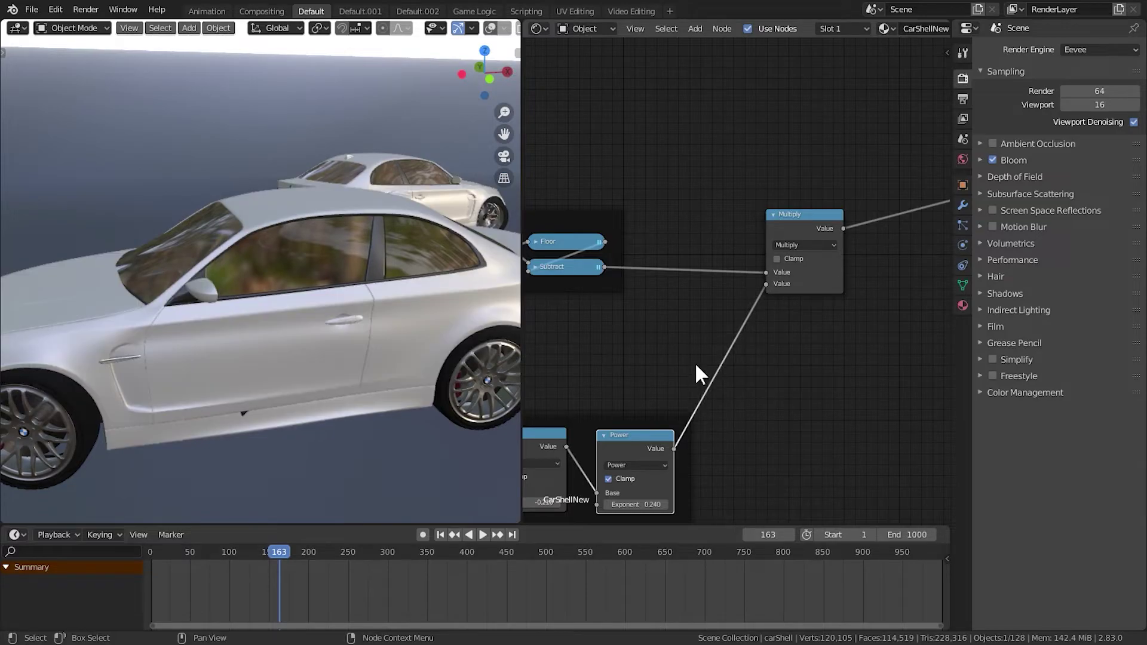
middle_click_drag(418, 350, 422, 306)
middle_click_drag(290, 380, 332, 347)
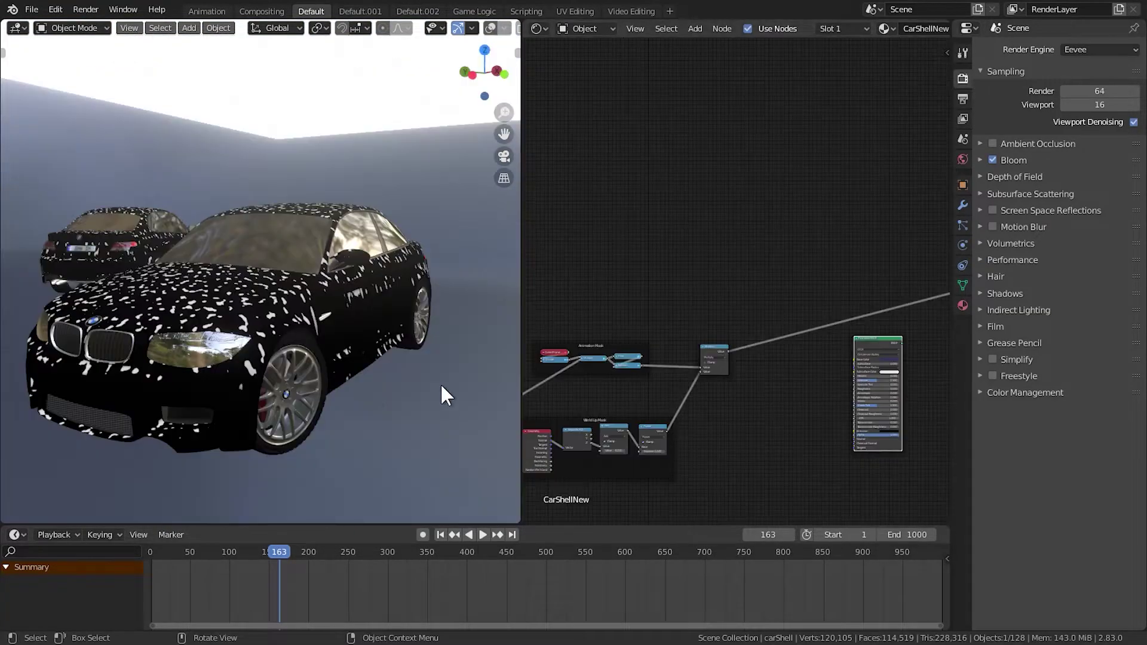
middle_click_drag(440, 382, 295, 401)
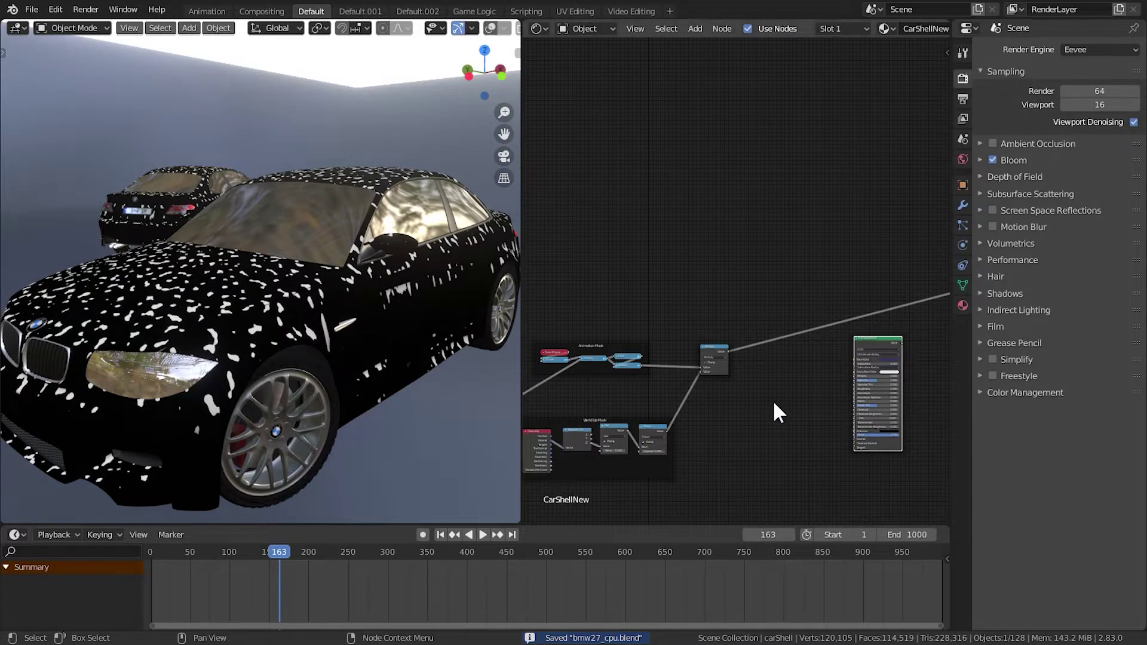
Step: Add a Bump node above the Animation Mask frame and connect the Static Drop ColorRamp's color to its Height
middle_click_drag(657, 394, 729, 377)
middle_click_drag(665, 350, 675, 349)
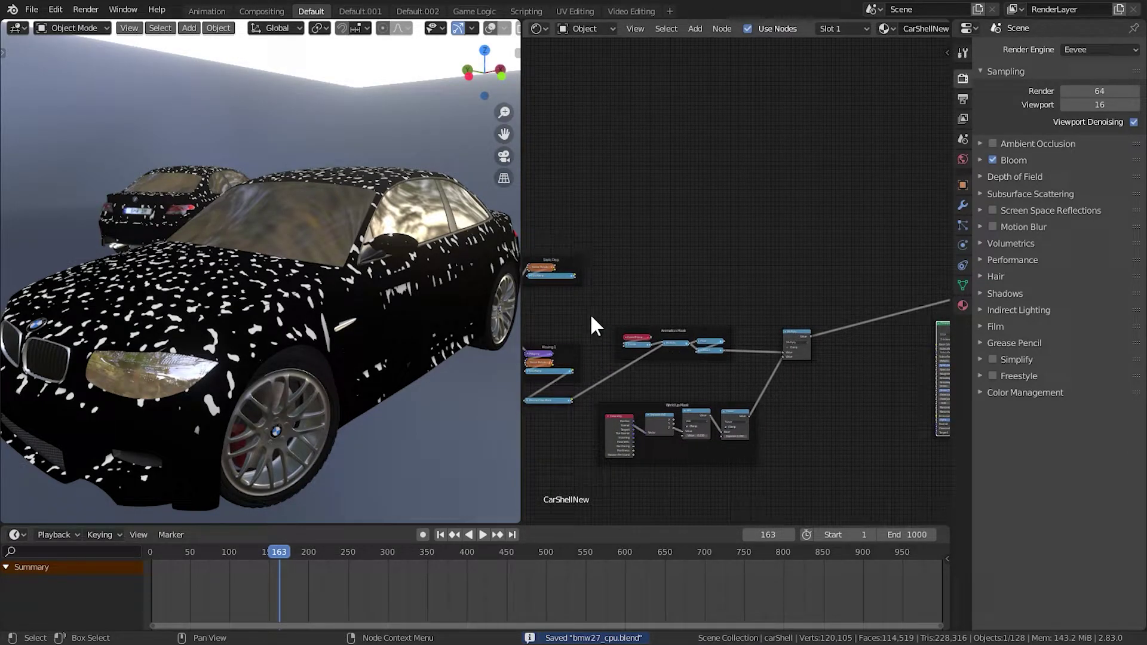
scroll(654, 293, "up", 3)
key("shift+a")
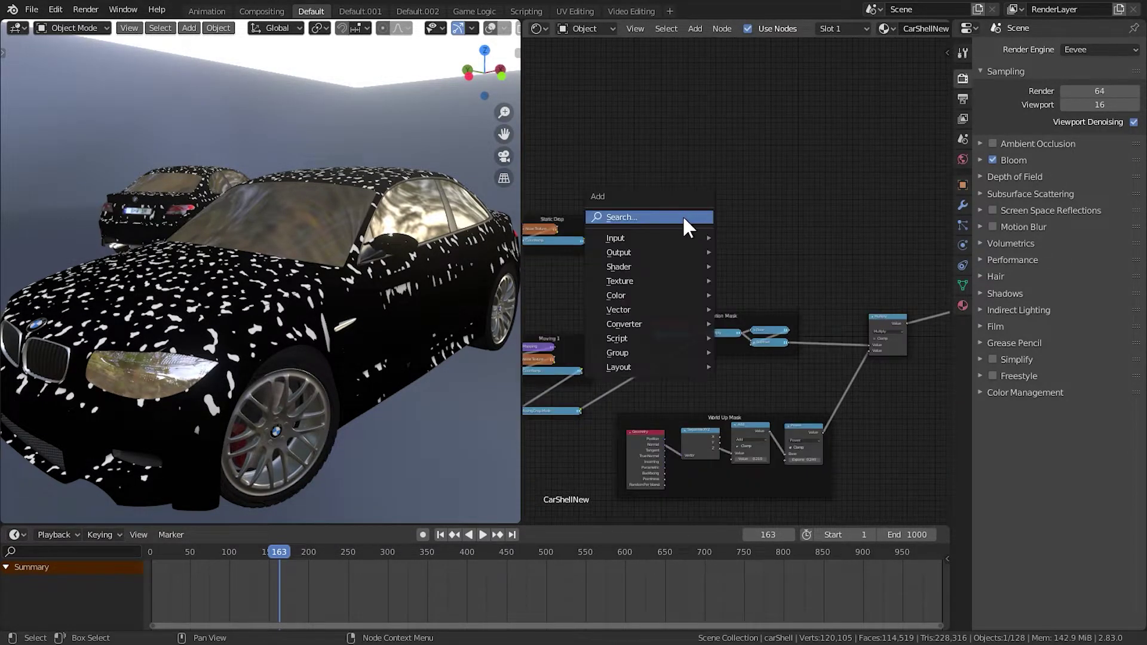
mouse_move(635, 310)
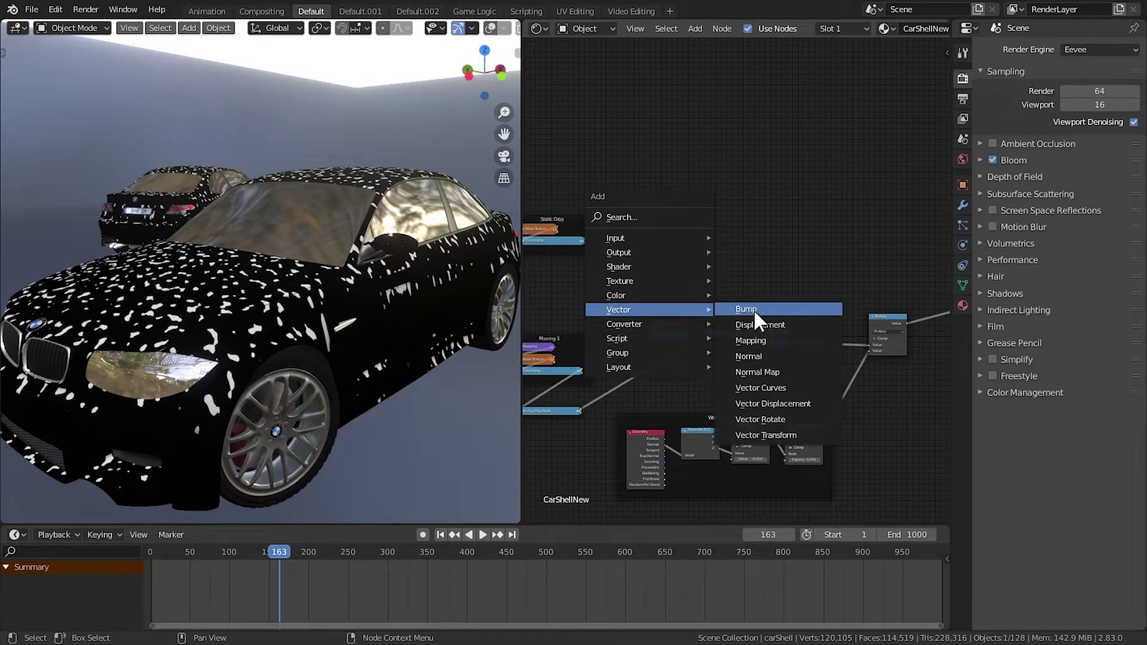
left_click(751, 313)
left_click(696, 185)
middle_click_drag(645, 226, 771, 253)
scroll(726, 269, "up", 9)
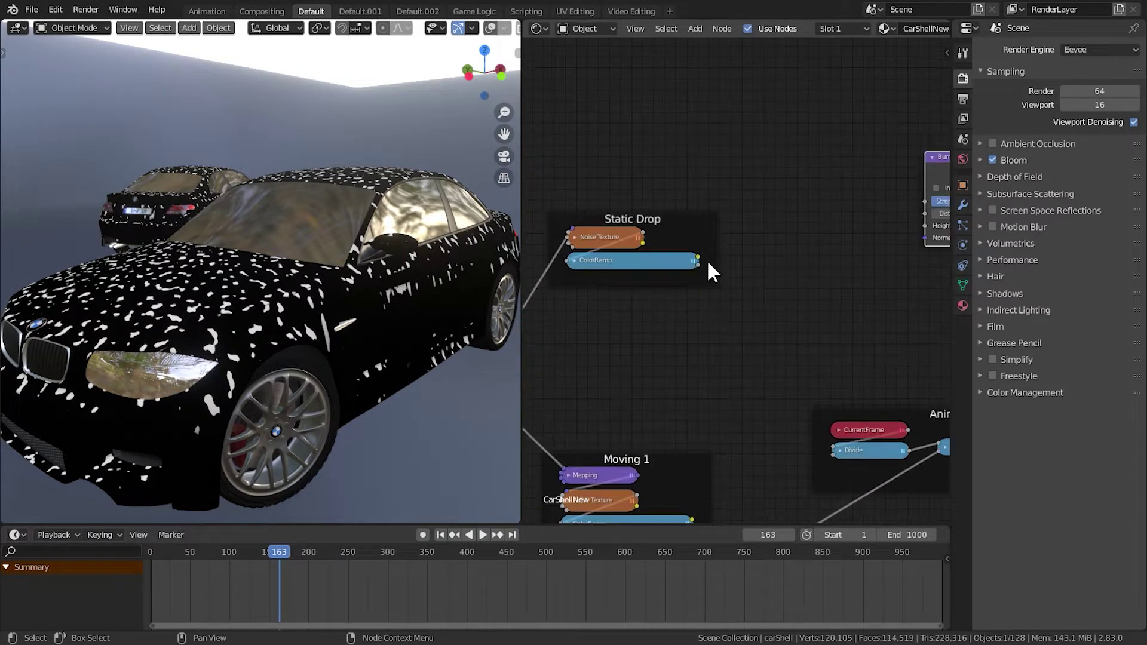
left_click_drag(697, 257, 894, 246)
scroll(867, 286, "down", 5)
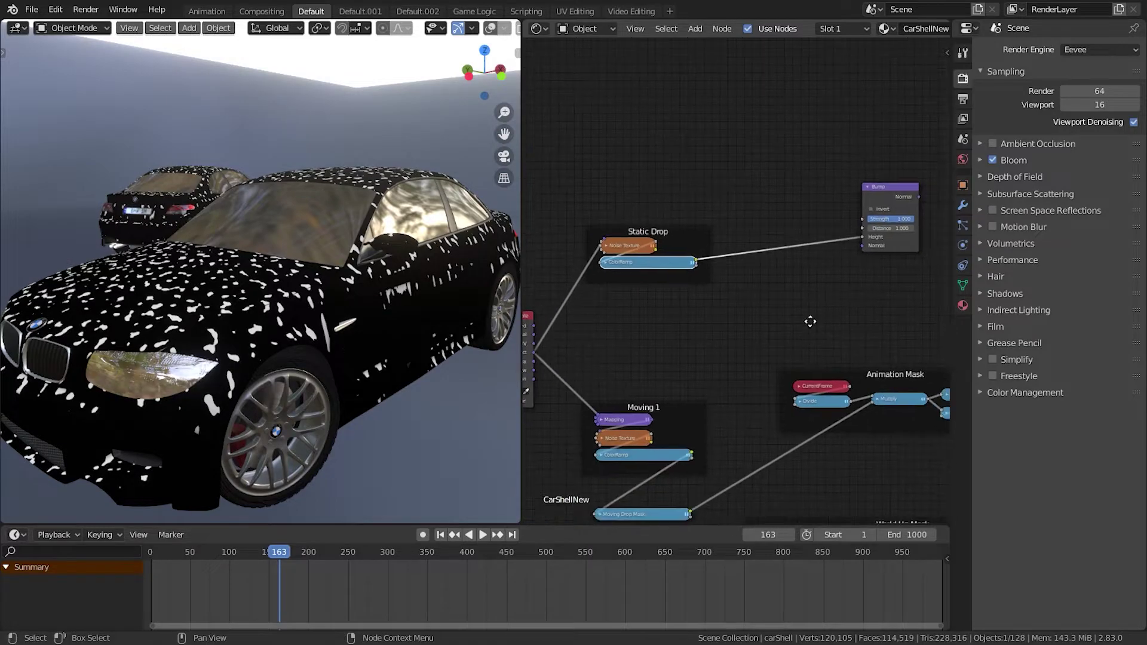
Step: Connect the Bump node's Normal output to the Normal input of the Principled BSDF
middle_click_drag(771, 310, 639, 269)
left_click_drag(589, 159, 844, 366)
scroll(845, 362, "up", 5)
middle_click_drag(845, 358, 683, 334)
left_click_drag(686, 335, 827, 394)
scroll(618, 301, "down", 4)
left_click_drag(660, 318, 630, 131)
middle_click_drag(627, 299, 623, 325)
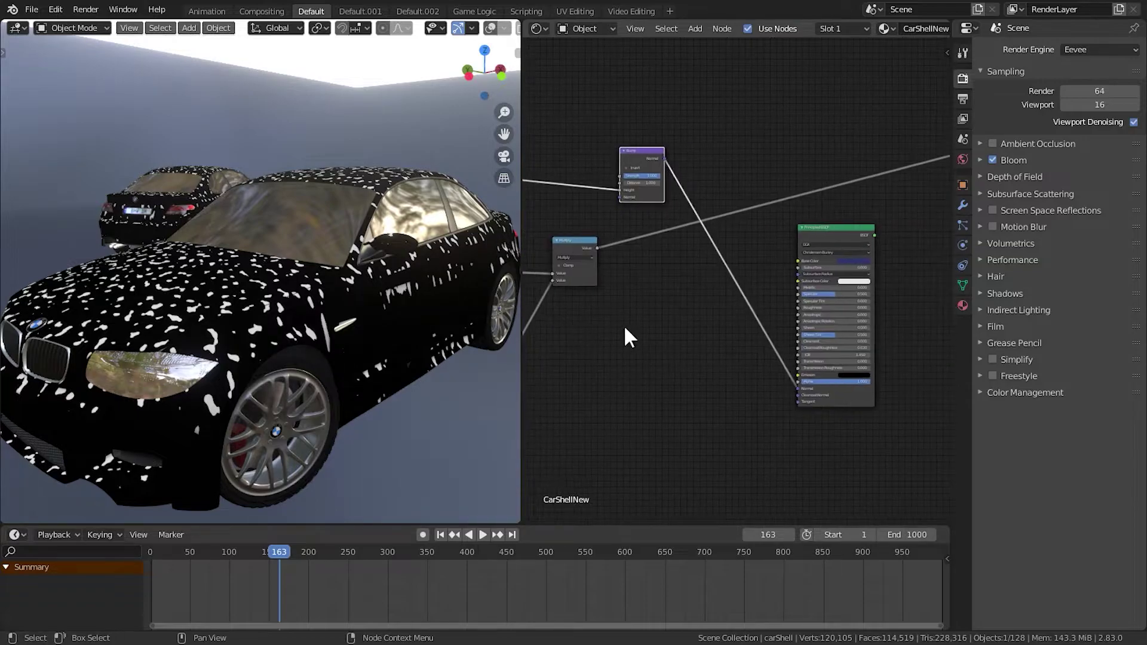
Step: Preview the Principled BSDF and examine the static drop bumps on the car's hood and fender
left_click(821, 228, "ctrl+shift")
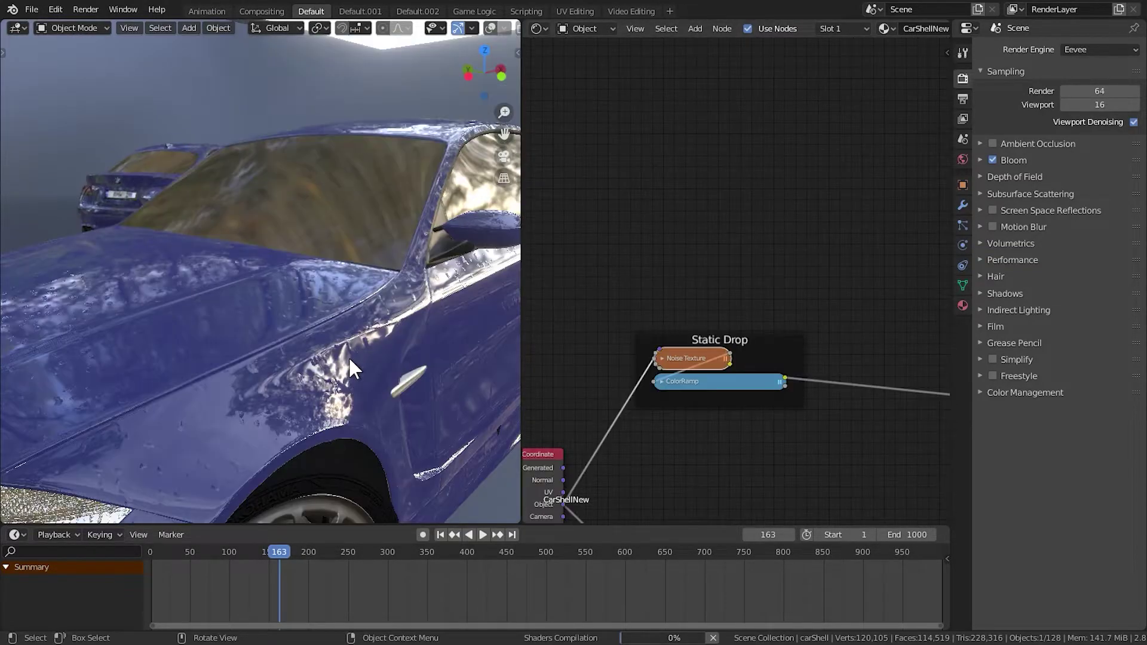
scroll(352, 359, "down", 2)
scroll(335, 361, "up", 6)
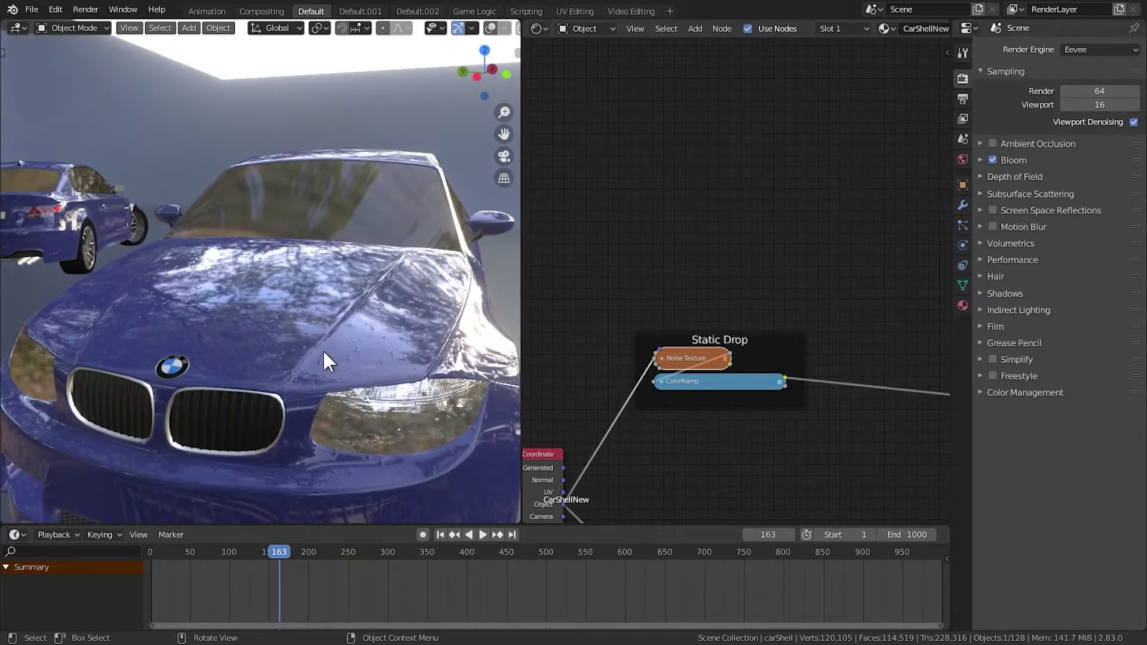
scroll(564, 388, "down", 4)
Step: Insert an Add math node between the Static Drop ColorRamp and the Bump node
middle_click_drag(680, 376, 610, 253)
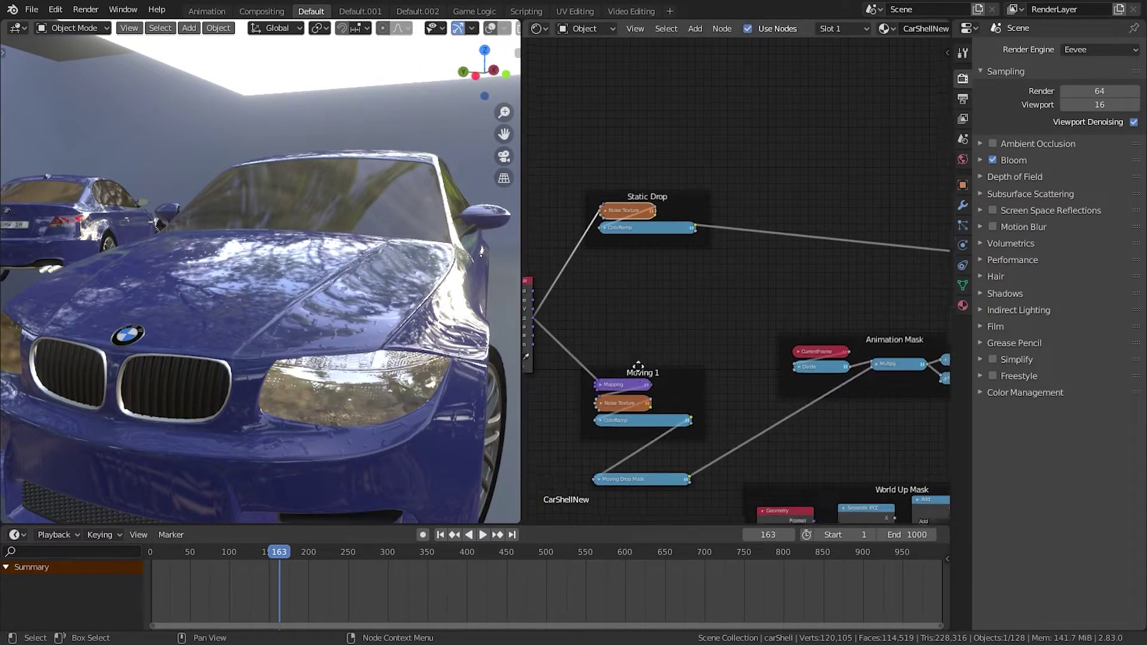
middle_click_drag(660, 424, 635, 373)
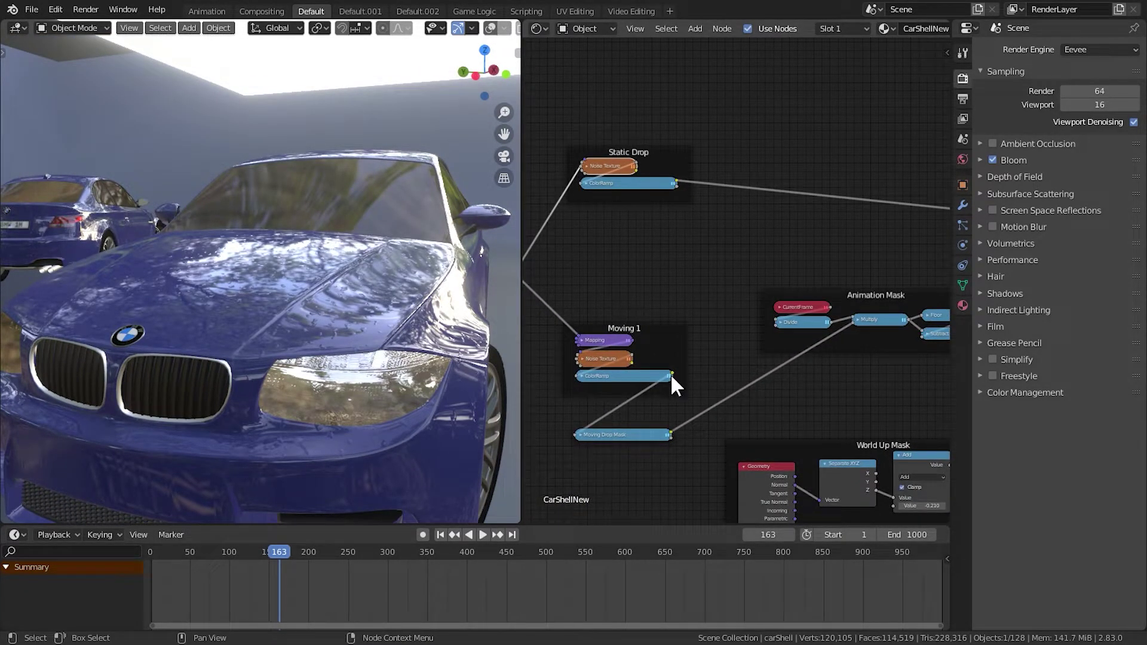
left_click_drag(603, 339, 599, 333)
middle_click_drag(679, 318, 668, 312)
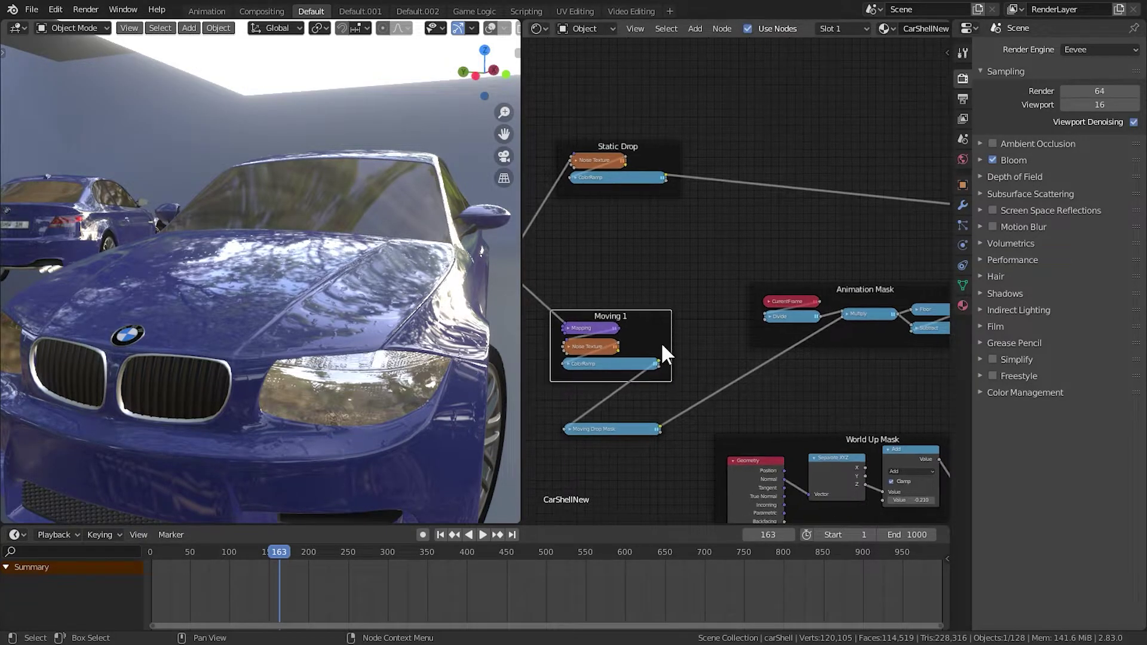
left_click_drag(660, 359, 689, 220)
left_click_drag(665, 176, 711, 204)
key("shift+a")
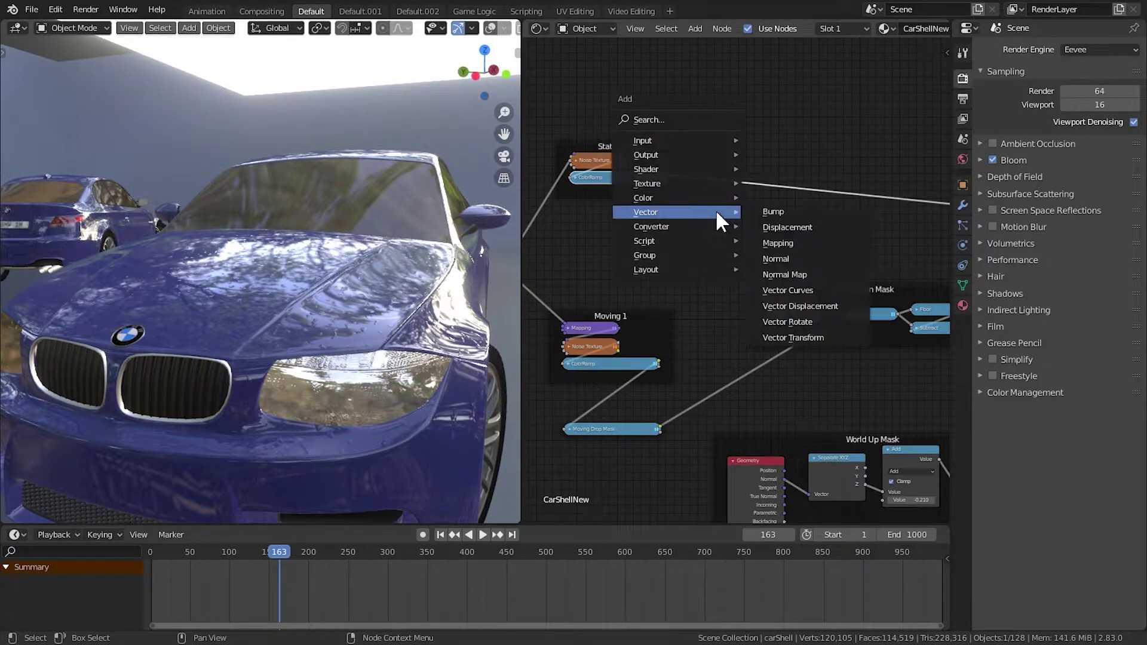
left_click(672, 118)
type("add")
key("Return")
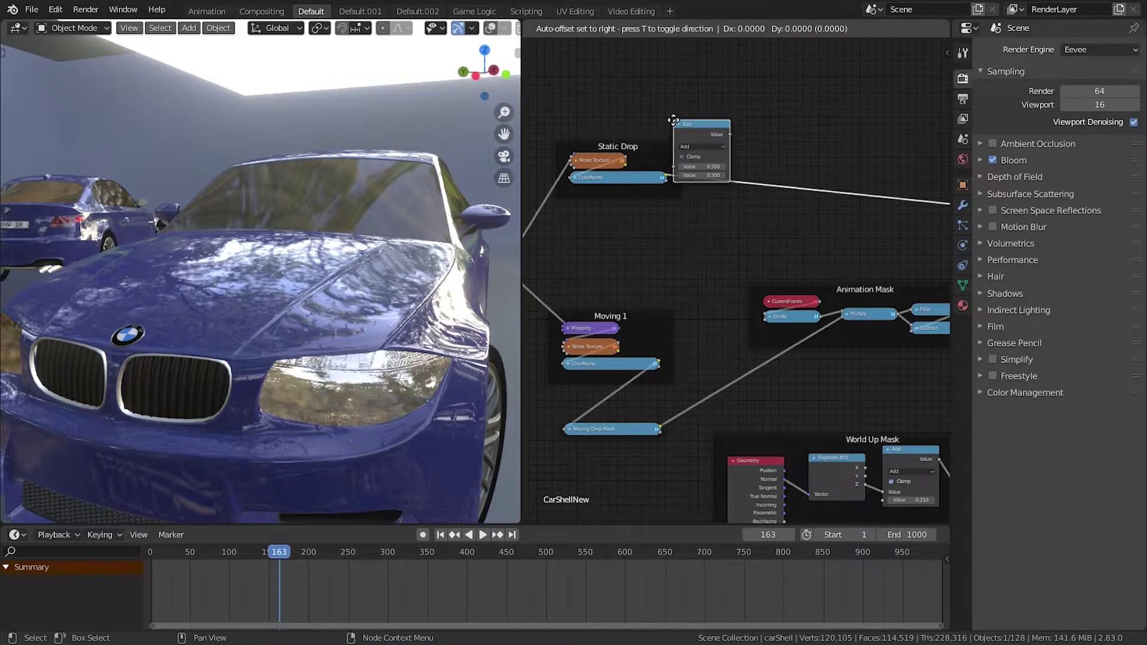
left_click(741, 169)
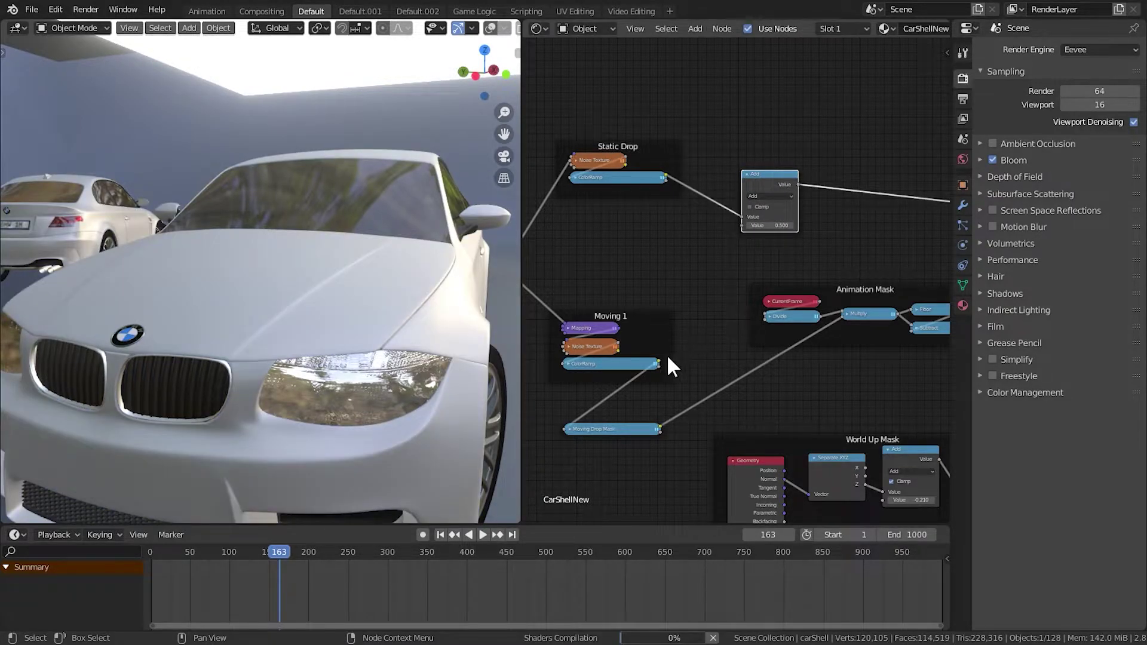
Step: Connect the Moving 1 ColorRamp's color to the Add node's second value and enable the Add node's Clamp
left_click_drag(659, 362, 716, 236)
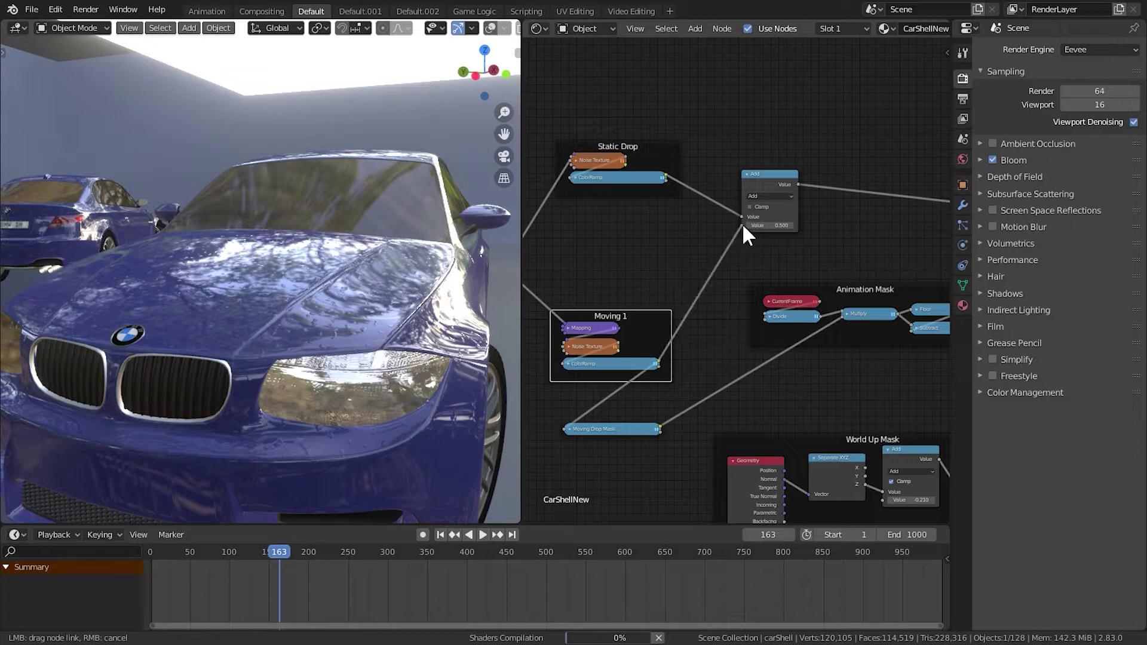
left_click_drag(729, 277, 724, 285)
scroll(725, 269, "up", 2)
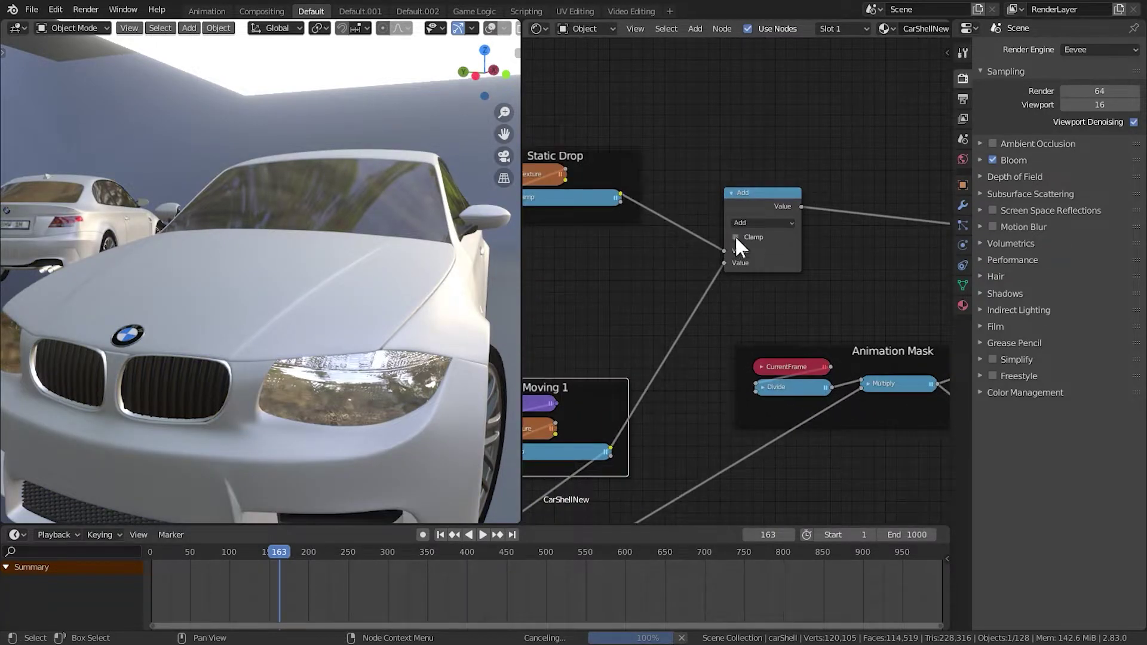
left_click(740, 234)
left_click_drag(764, 195, 780, 163)
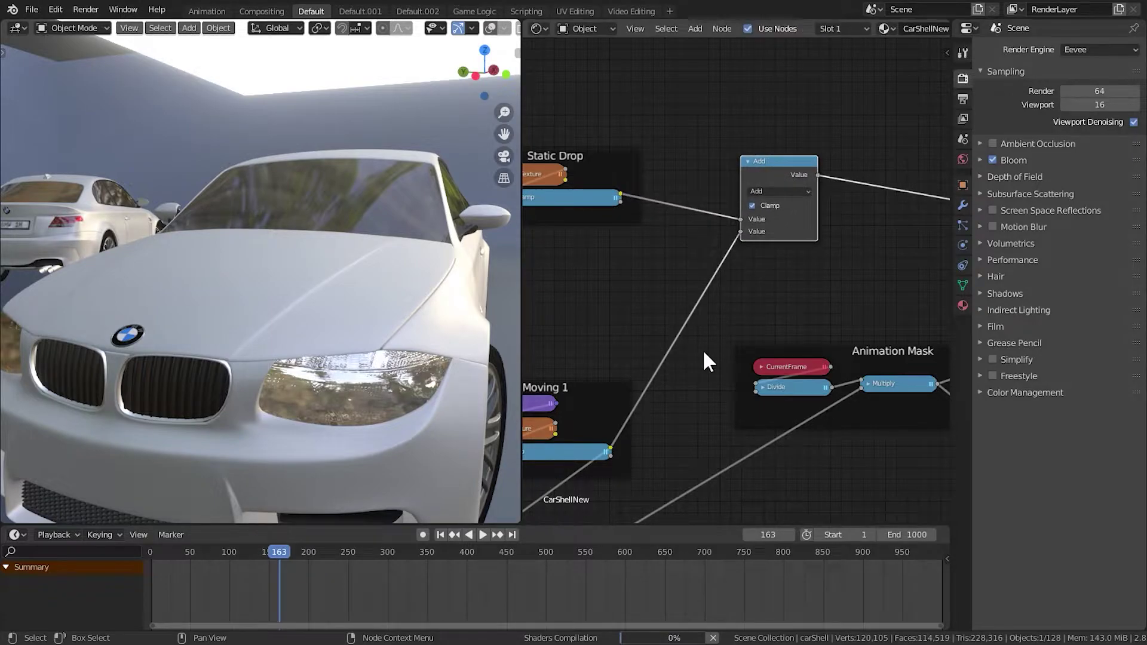
Step: Expand the Moving 1 ColorRamp and darken its white stop to a value of about 0.133
scroll(705, 354, "down", 1)
middle_click_drag(370, 358, 372, 357)
scroll(380, 354, "up", 5)
middle_click_drag(565, 296, 655, 243)
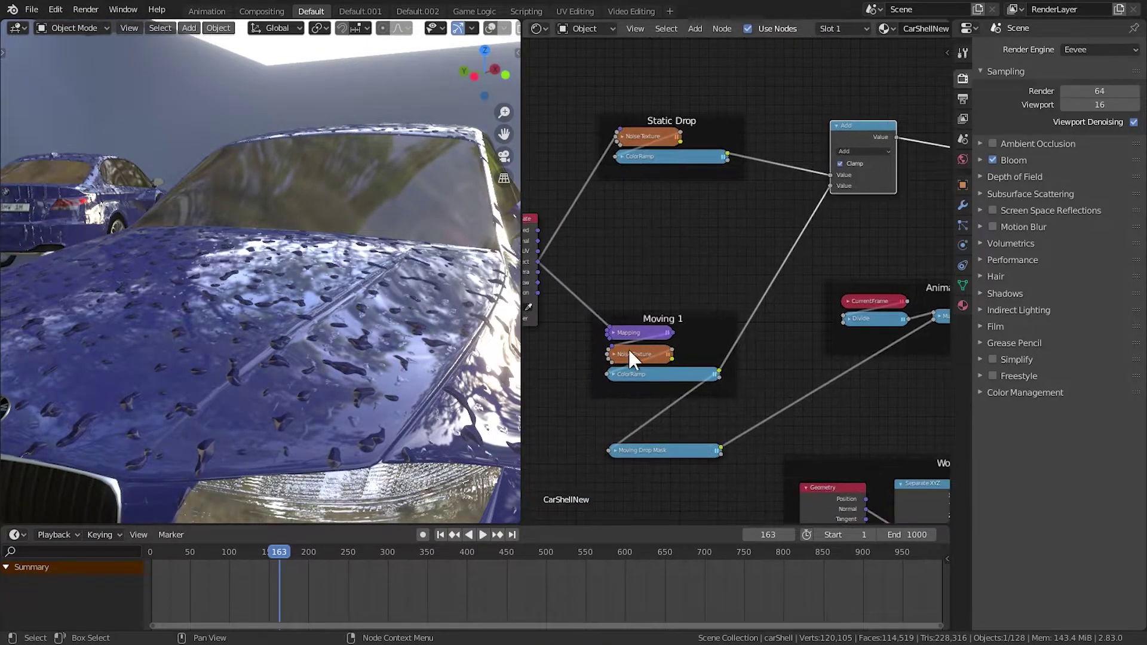
left_click(621, 374)
left_click(614, 373)
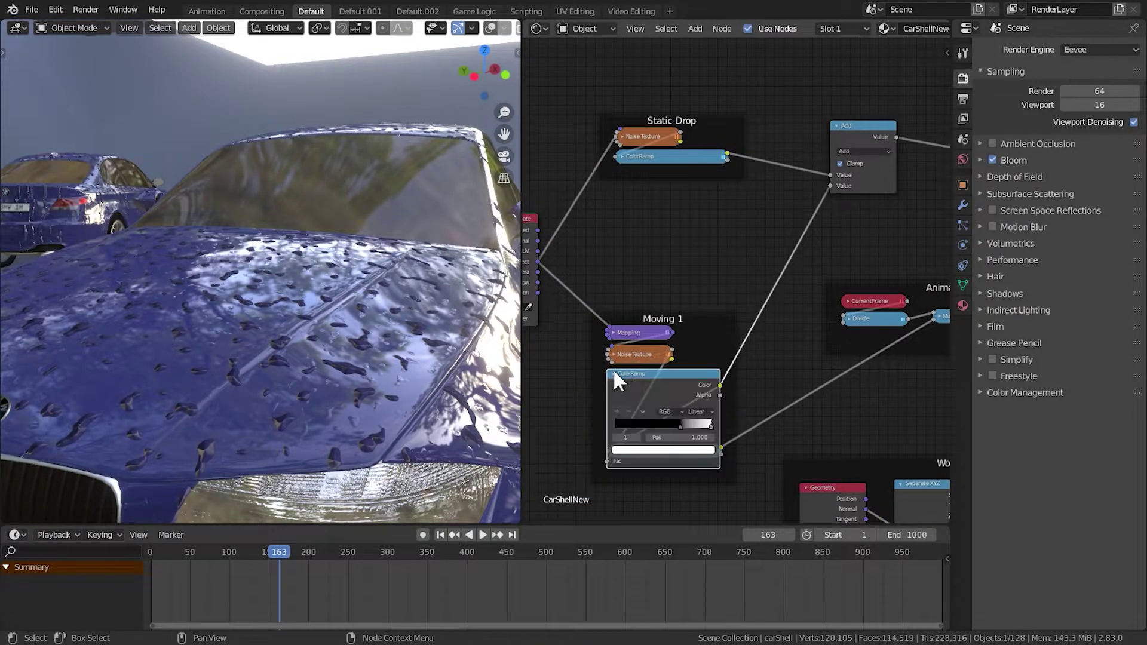
left_click(696, 449)
left_click_drag(696, 341, 693, 376)
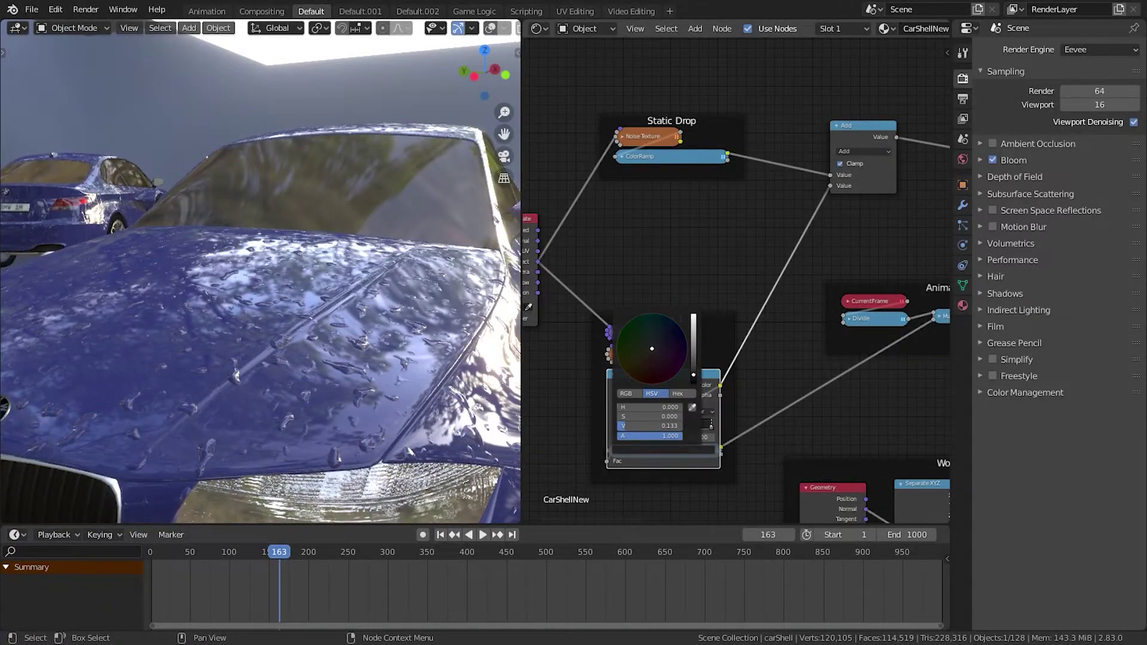
Step: Check the moving drops on the hood up to frame 145, collapse the Moving 1 ColorRamp and save the file
middle_click_drag(371, 419, 377, 392)
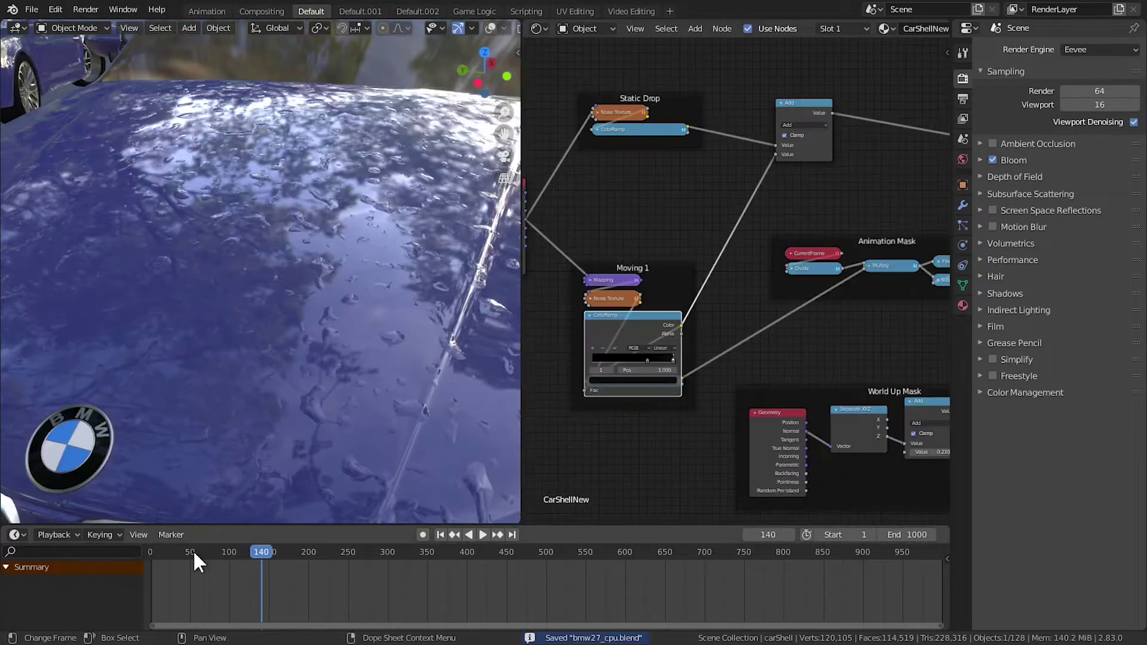
left_click(192, 551)
left_click_drag(192, 551, 265, 553)
key("space")
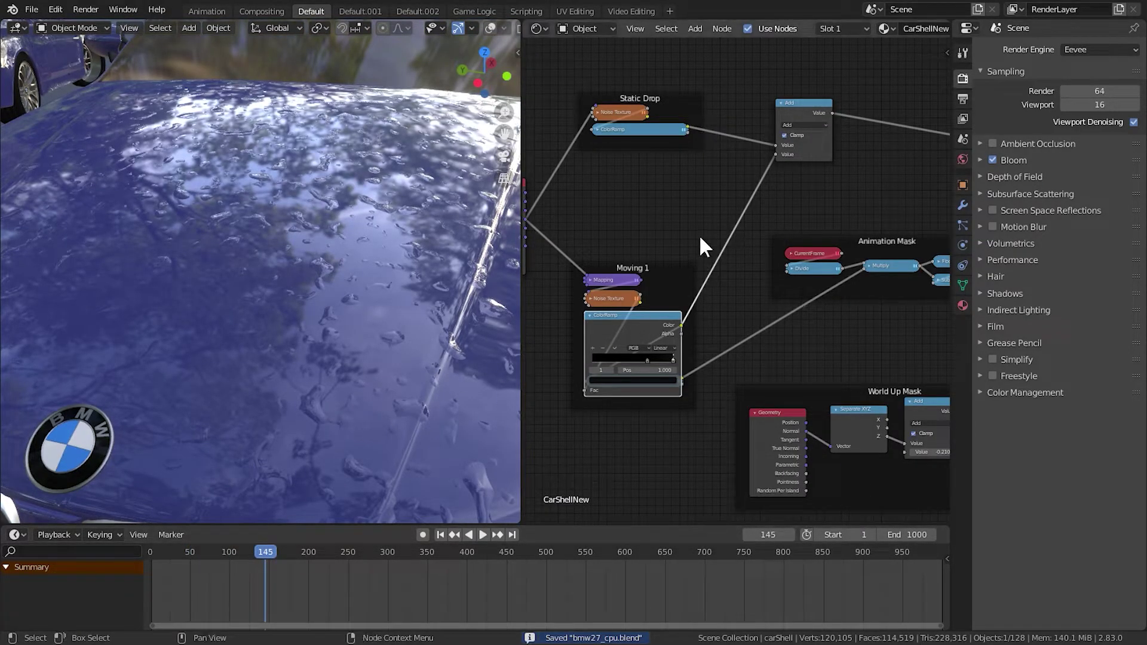
left_click(589, 314)
key("ctrl+s")
Step: Rearrange the nodes ahead of the Principled BSDF to make room between the masks' Multiply node and the Bump node
scroll(749, 339, "down", 3)
middle_click_drag(712, 339, 526, 325)
middle_click_drag(731, 296, 662, 316)
left_click_drag(786, 271, 759, 275)
middle_click_drag(782, 254, 676, 258)
left_click_drag(748, 180, 818, 208)
middle_click_drag(752, 261, 796, 268)
left_click_drag(533, 190, 556, 186)
middle_click_drag(676, 199, 566, 196)
scroll(686, 274, "up", 3)
Step: Insert a Multiply math node between the drops' Add node and the Bump Height, and connect the masks' Multiply output to its second value
key("shift+a")
left_click(682, 276)
type("add")
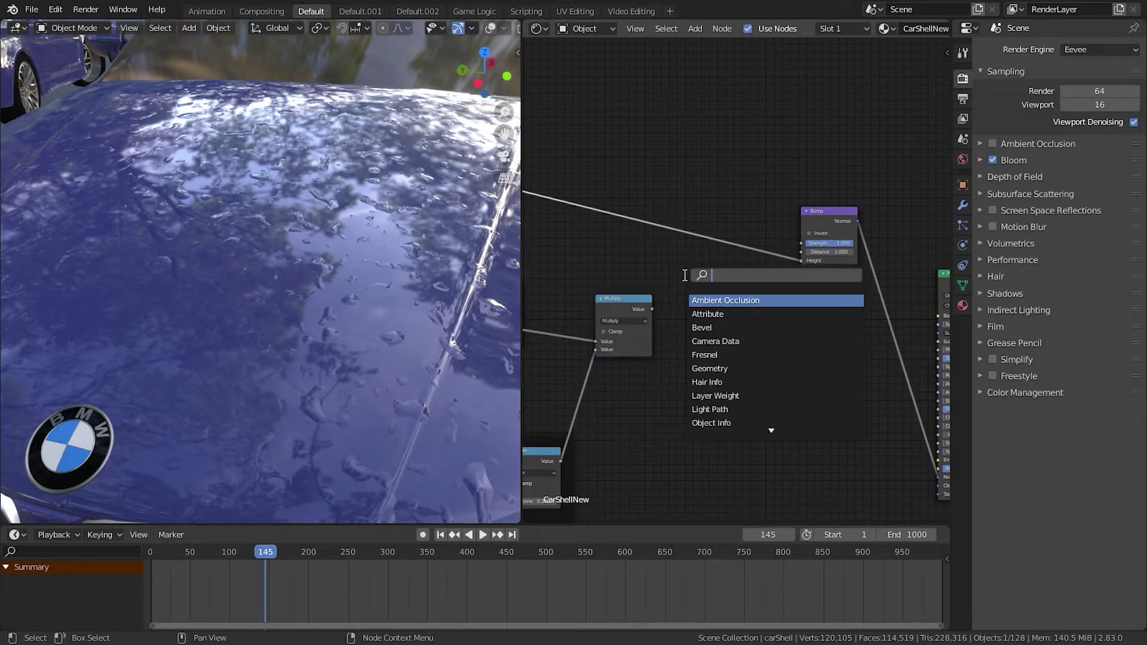
key("Return")
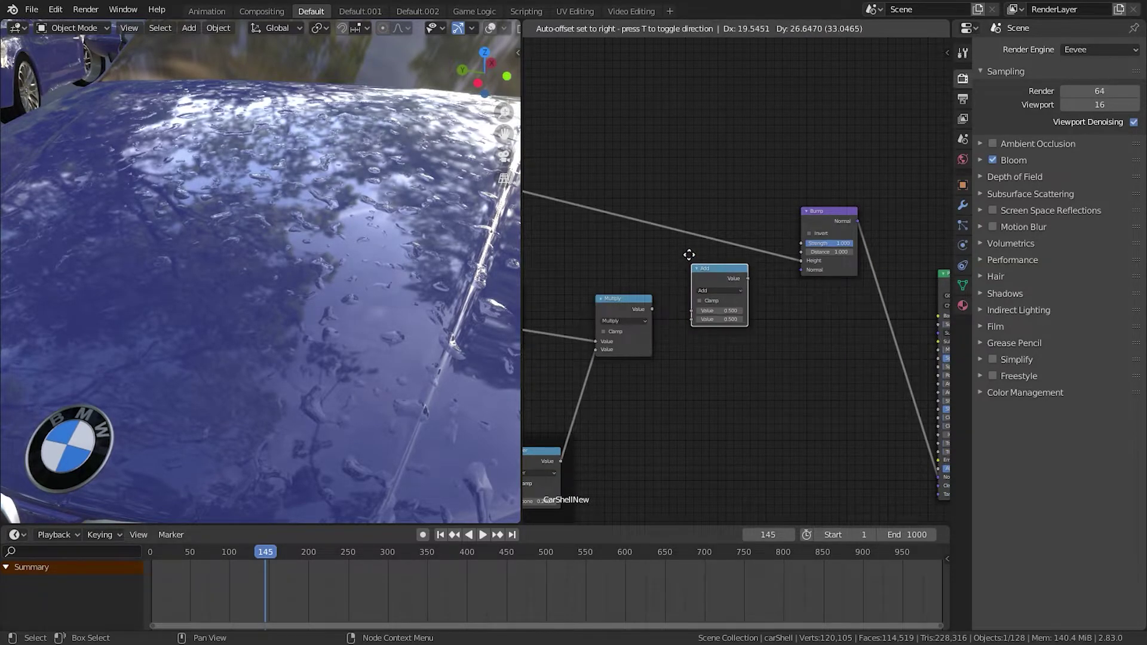
left_click(693, 274)
left_click(721, 299)
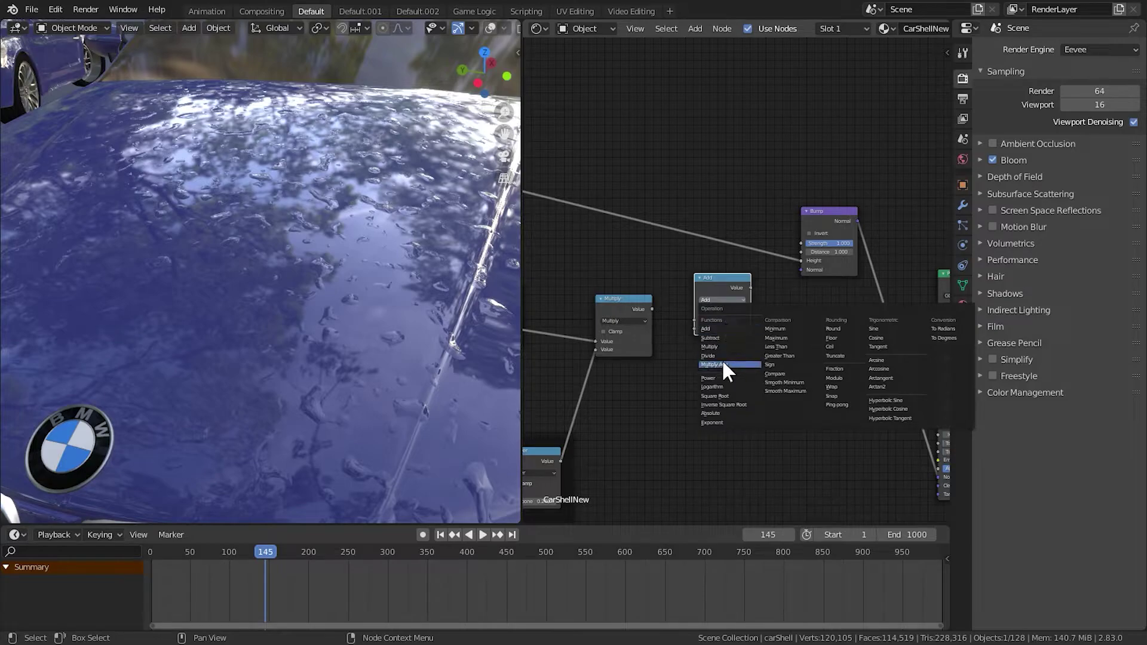
left_click(709, 346)
left_click_drag(716, 288, 727, 242)
left_click_drag(655, 314, 741, 283)
Step: Scrub and play the animation to frame 294 and examine the masked drops on the car body
middle_click_drag(326, 457, 331, 445)
left_click_drag(233, 551, 350, 558)
key("space")
key("space")
middle_click_drag(385, 366, 412, 385)
Step: Preview the Multiply node that joins the Animation Mask and World Up Mask, and examine the mask across the car body
scroll(776, 365, "down", 2)
middle_click_drag(662, 376, 778, 405)
left_click_drag(768, 334, 754, 331)
left_click(754, 332, "ctrl+shift")
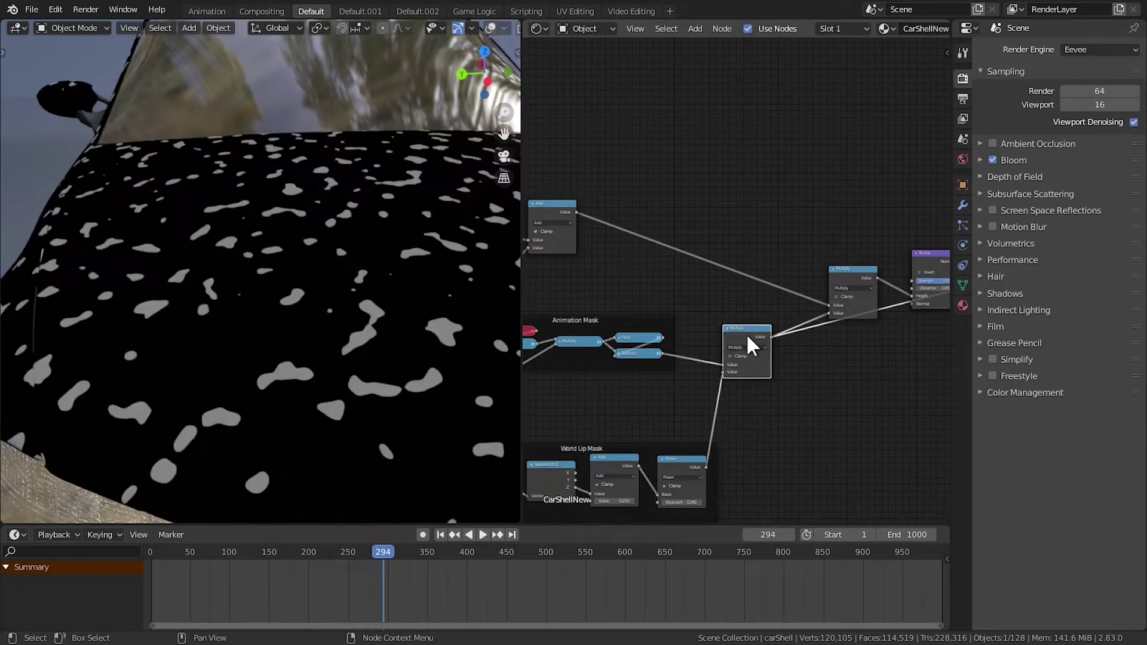
scroll(382, 371, "down", 4)
middle_click_drag(383, 372, 313, 375)
scroll(339, 358, "up", 2)
middle_click_drag(527, 302, 728, 308)
left_click(574, 231)
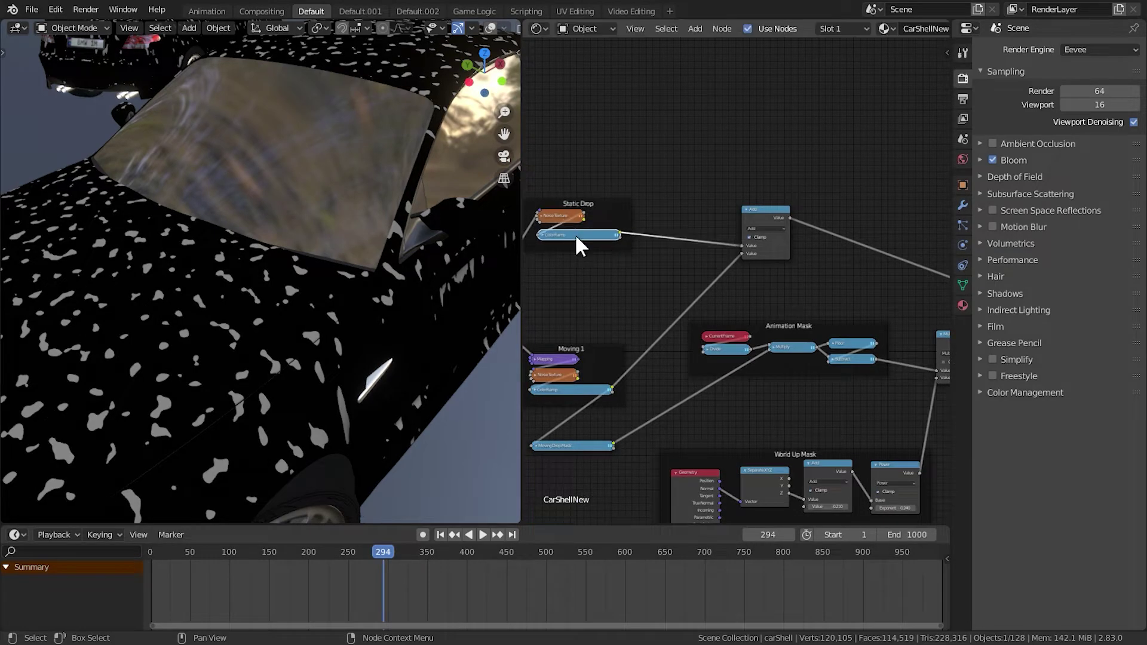
middle_click_drag(812, 322, 682, 270)
scroll(750, 332, "down", 2)
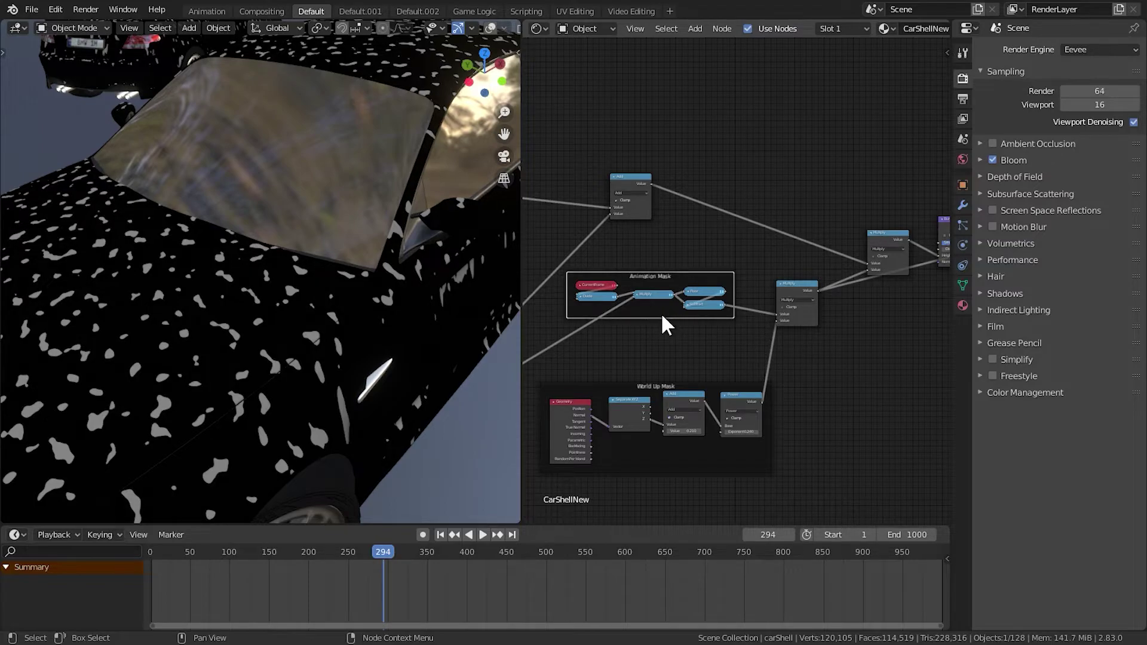
middle_click_drag(726, 325, 697, 330)
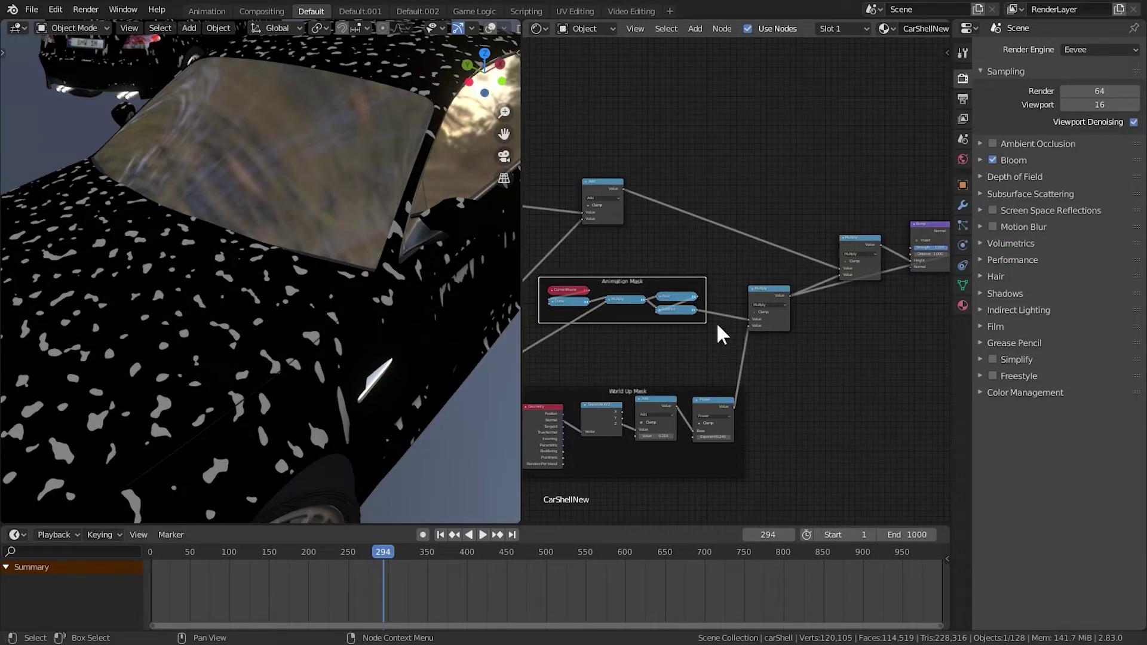
Step: Duplicate the Animation Mask's Subtract node, insert the copy before the masks' Multiply node, and set its operation to Add
scroll(719, 347, "up", 4)
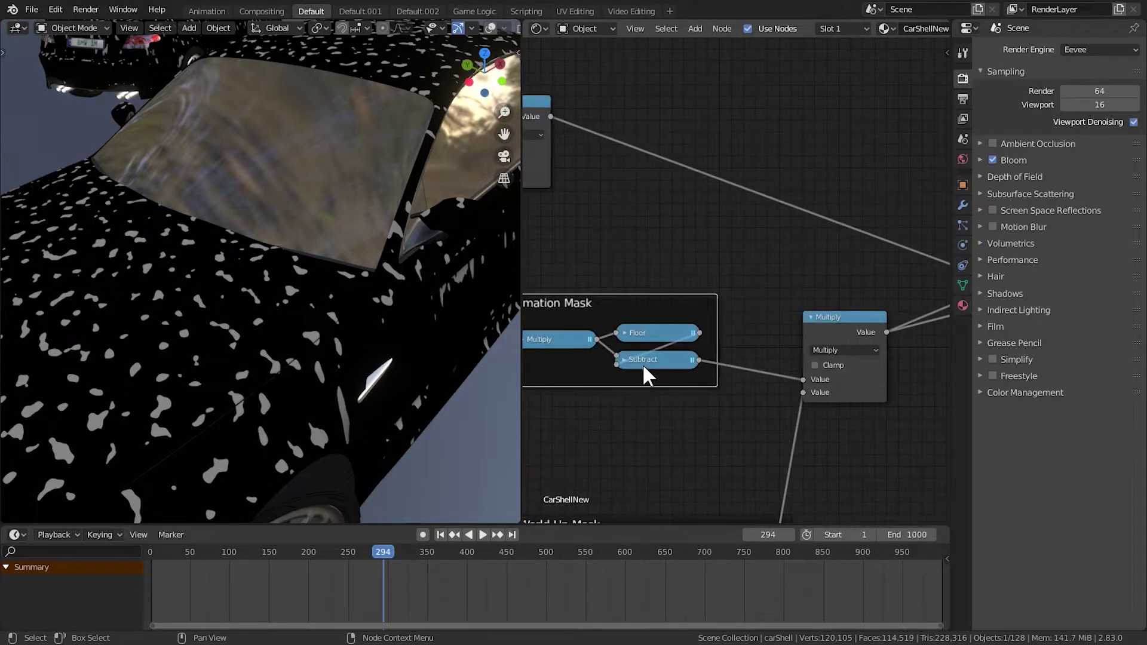
key("shift+d")
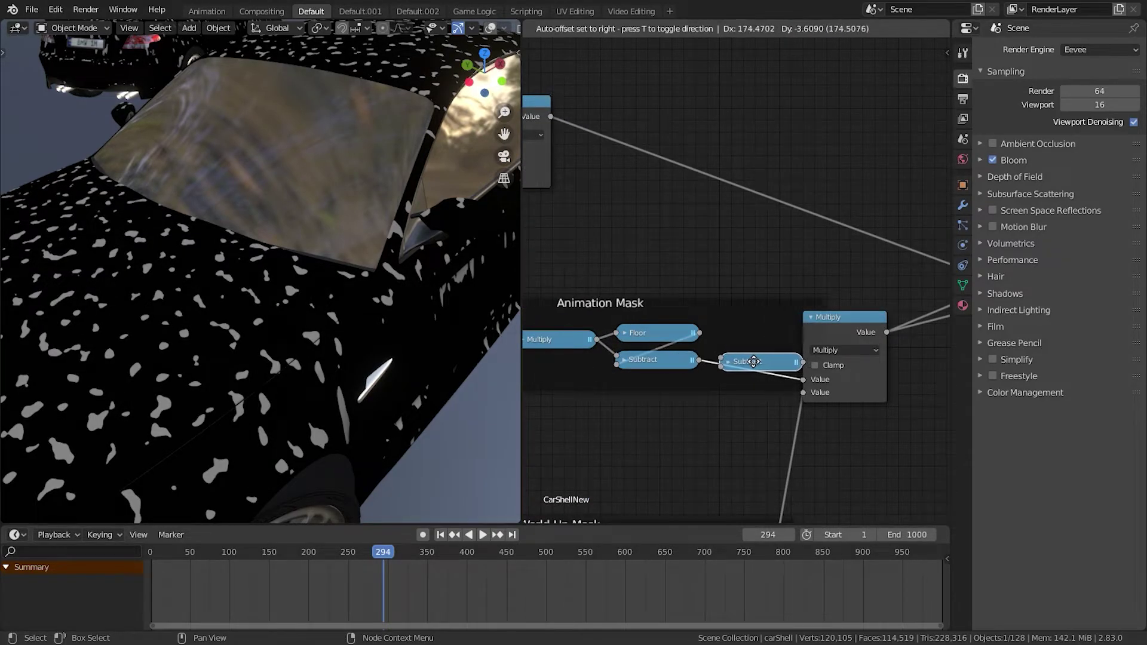
left_click(747, 362)
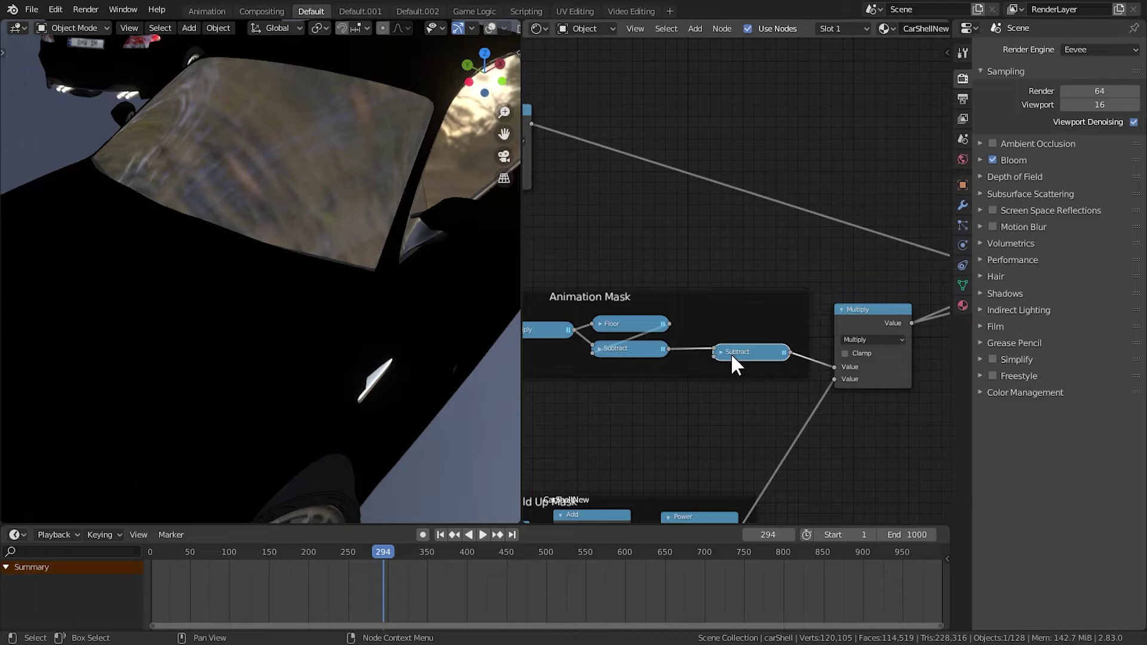
left_click(723, 352)
left_click(742, 382)
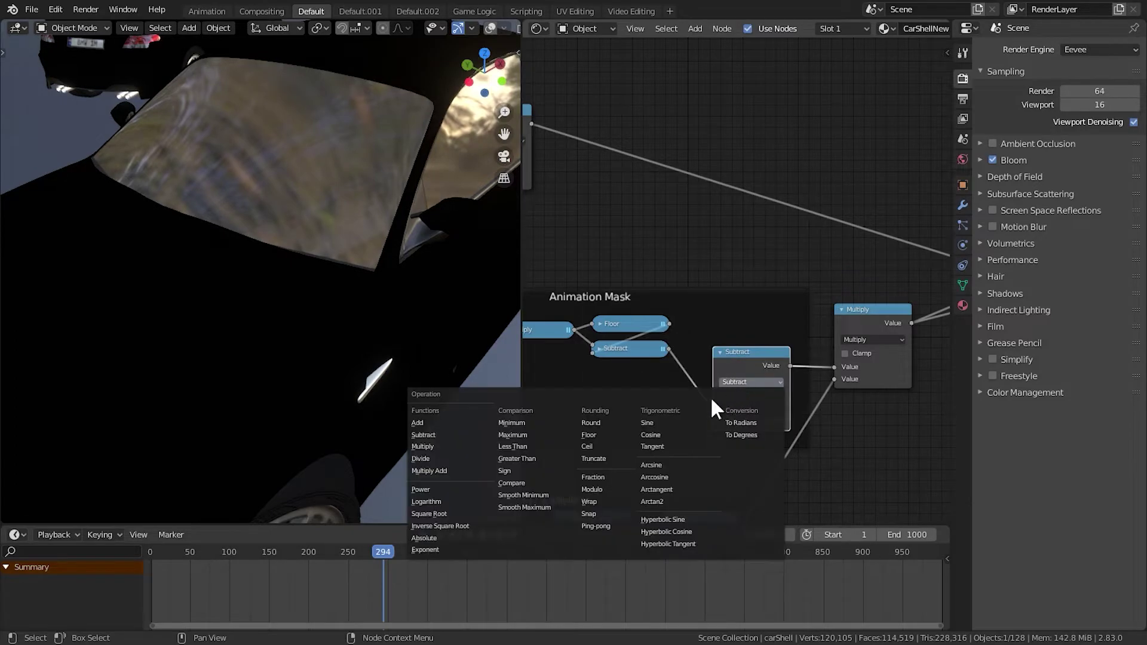
left_click(448, 424)
Step: Duplicate the Static Drop ColorRamp and place the copy just below the Static Drop frame
scroll(719, 404, "down", 3)
middle_click_drag(693, 381, 896, 377)
scroll(765, 361, "down", 4)
middle_click_drag(764, 361, 763, 384)
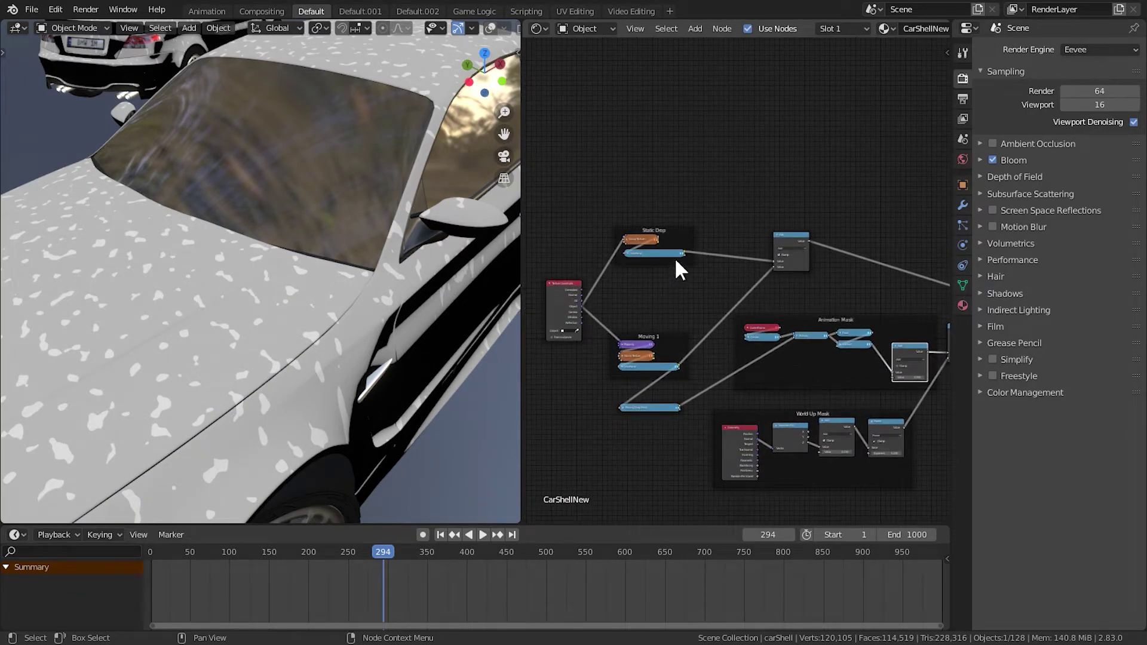
scroll(657, 287, "up", 2)
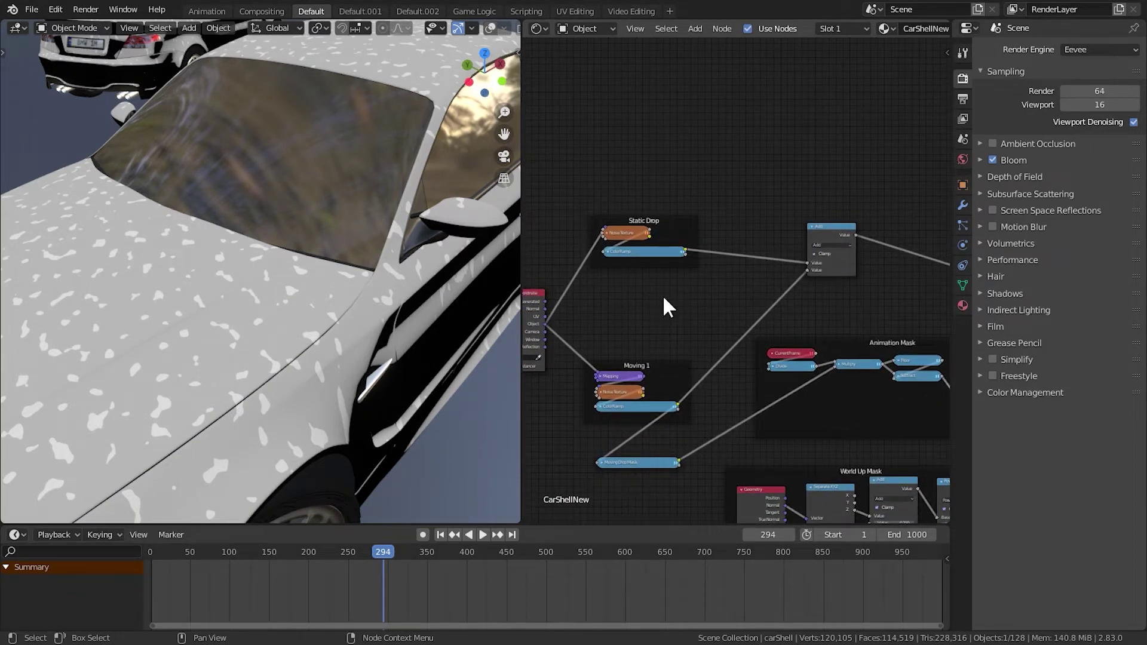
scroll(662, 296, "up", 2)
key("shift+a")
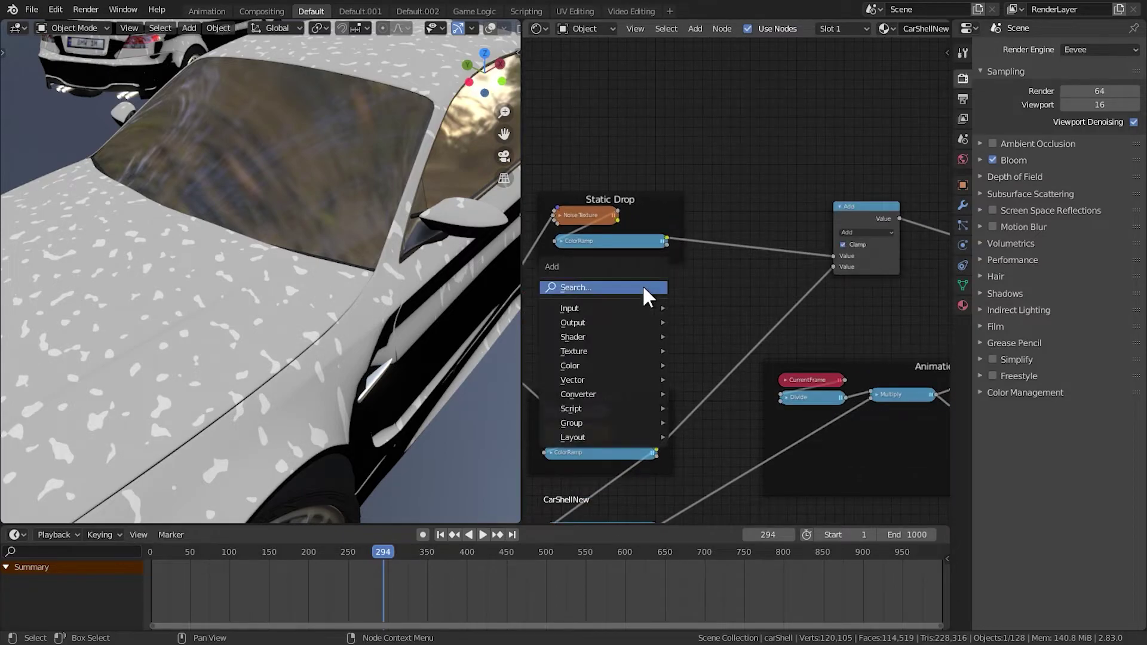
left_click(619, 239)
key("shift+d")
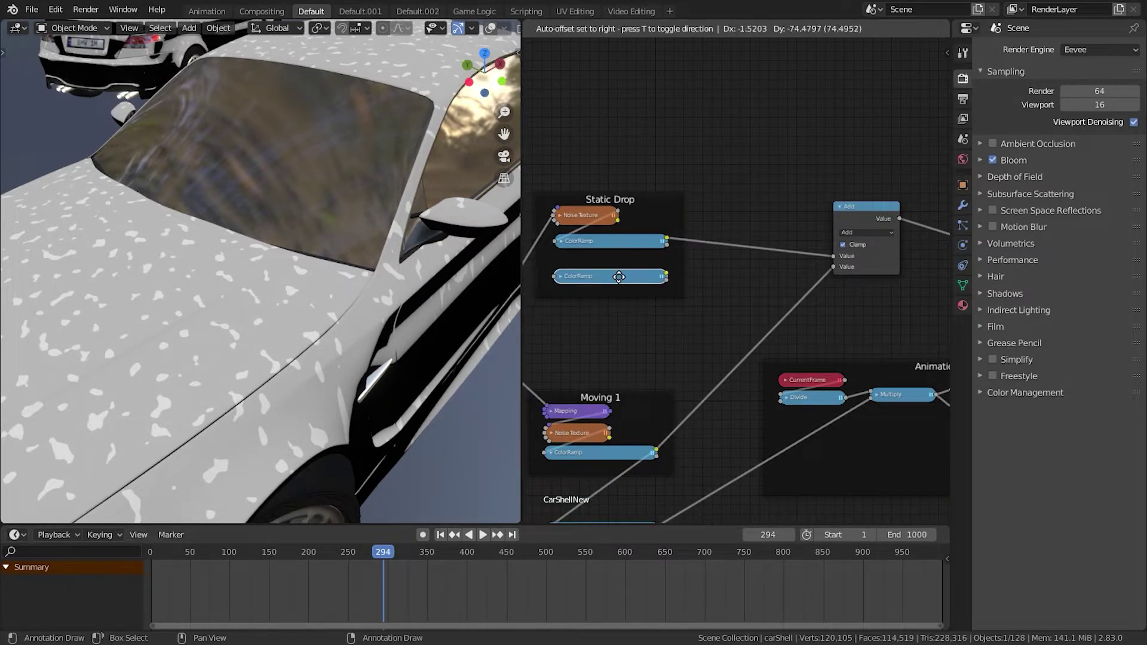
key("Escape")
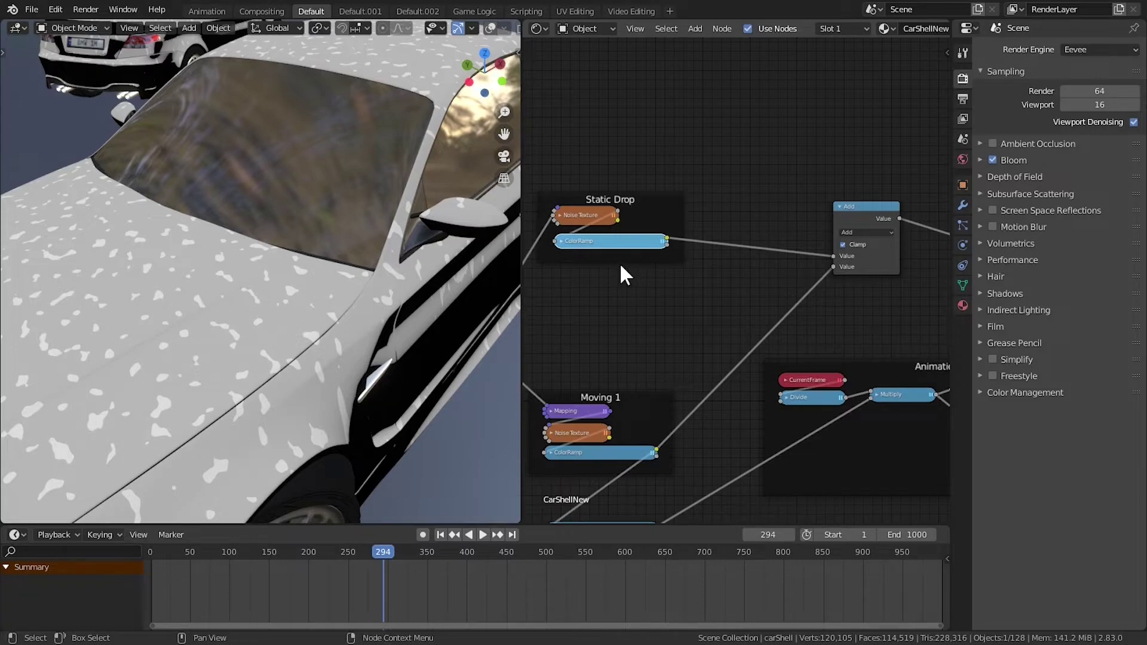
key("shift+d")
left_click(621, 315)
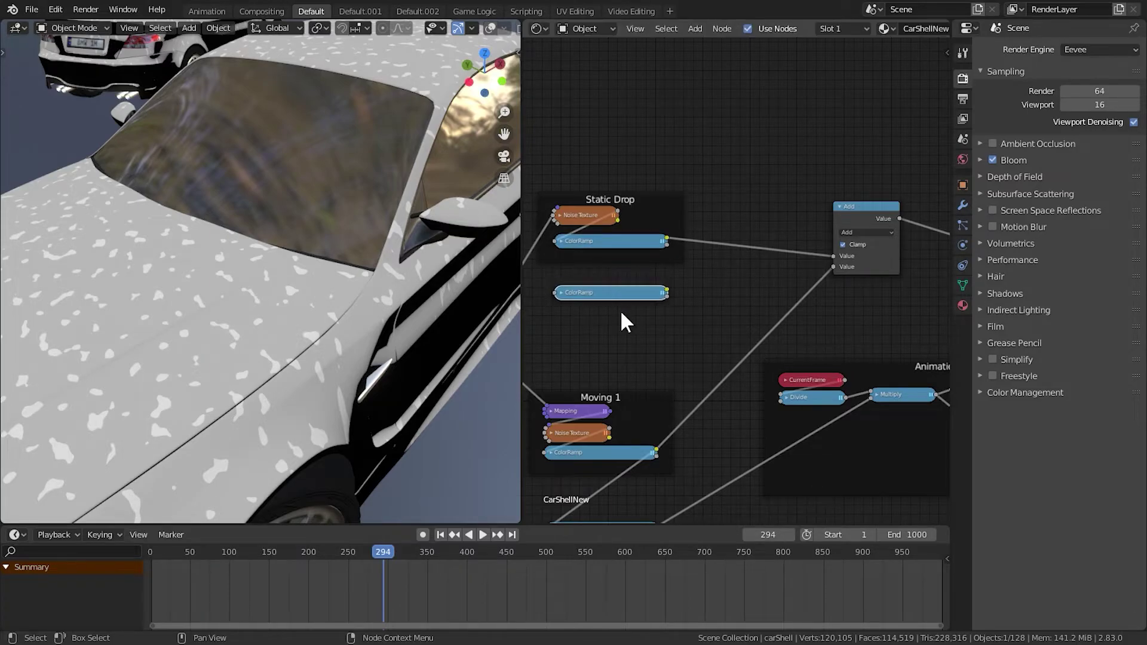
Step: Label the duplicated ColorRamp "Static Drop Mask" and connect the Static Drop ColorRamp's color to its Fac
middle_click_drag(607, 483, 577, 494)
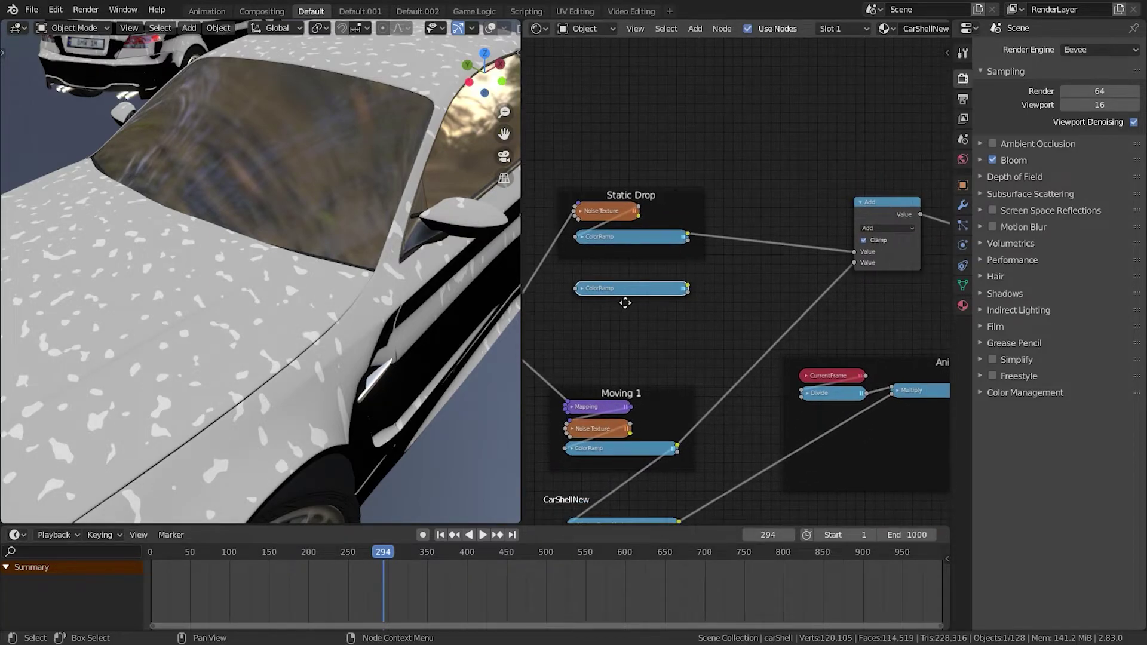
key("n")
left_click(859, 111)
type("Static D")
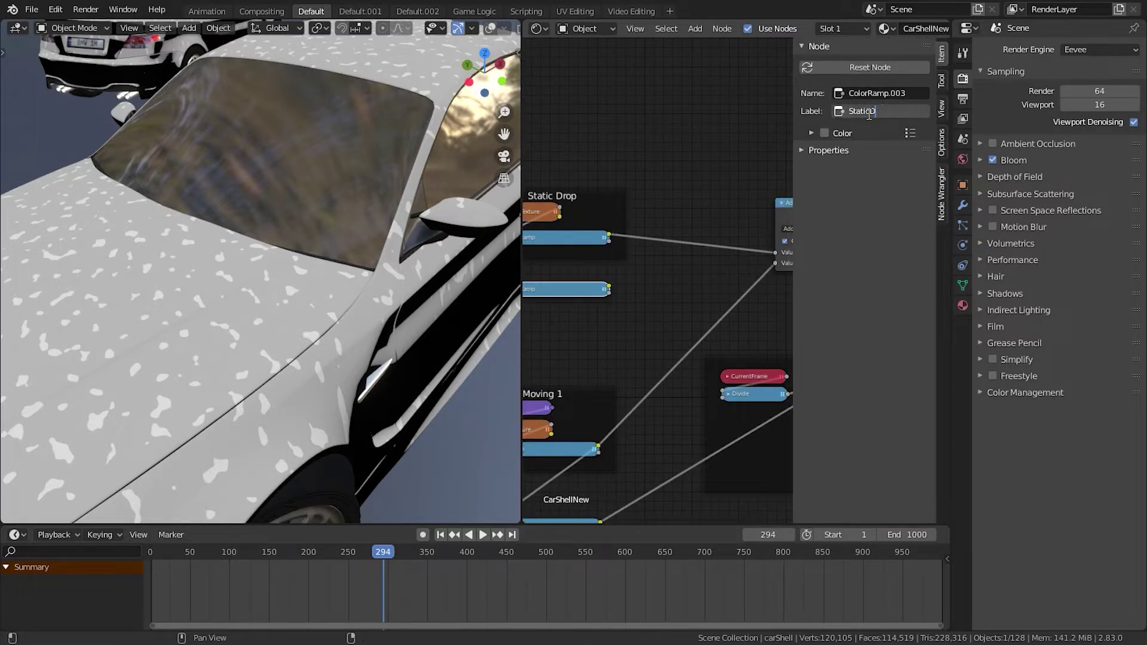
type("rop Mask")
key("Return")
key("n")
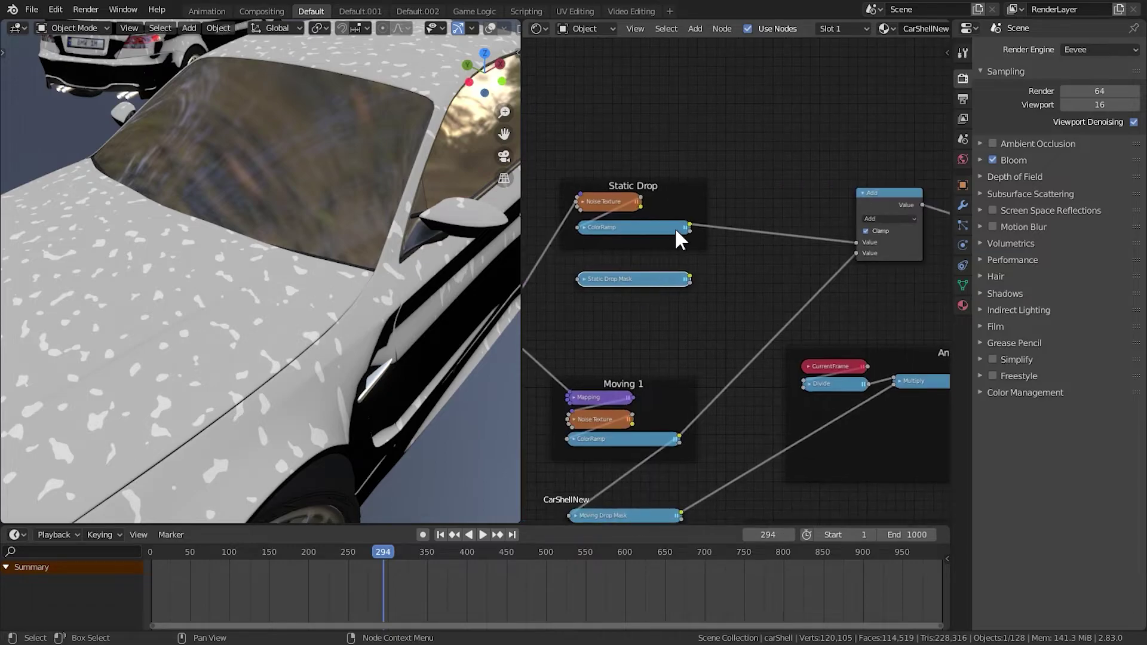
left_click_drag(689, 228, 578, 278)
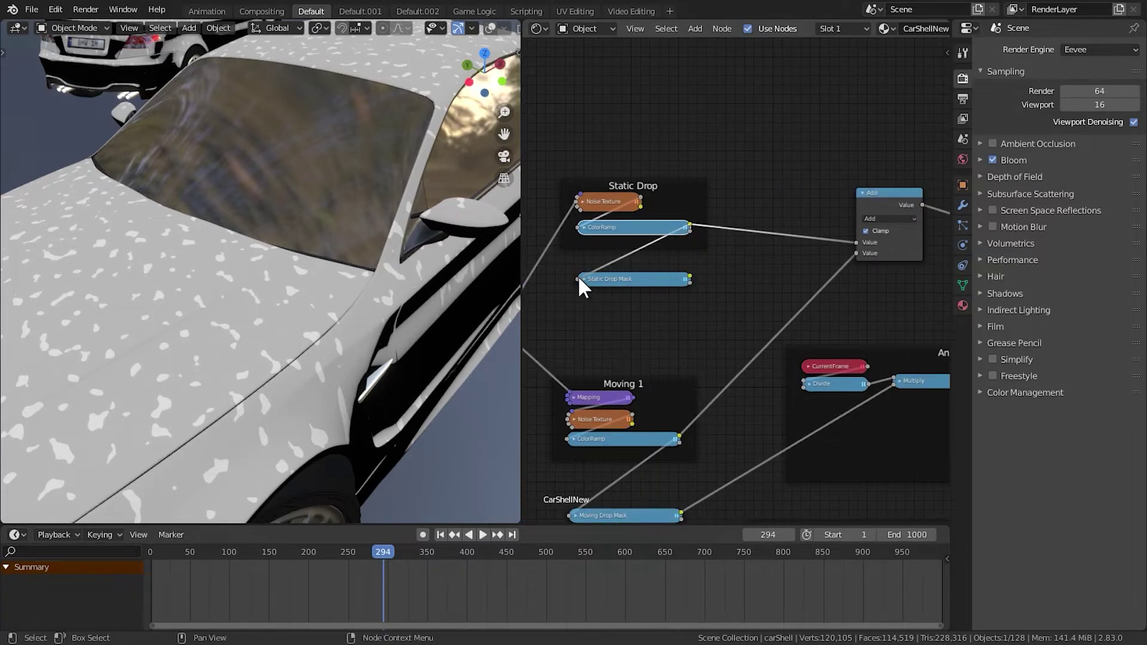
Step: Expand the Static Drop Mask ramp, move its black stop to position 0, and brighten the other stop to white
scroll(625, 273, "down", 1, "shift")
left_click(582, 256)
scroll(647, 283, "up", 1)
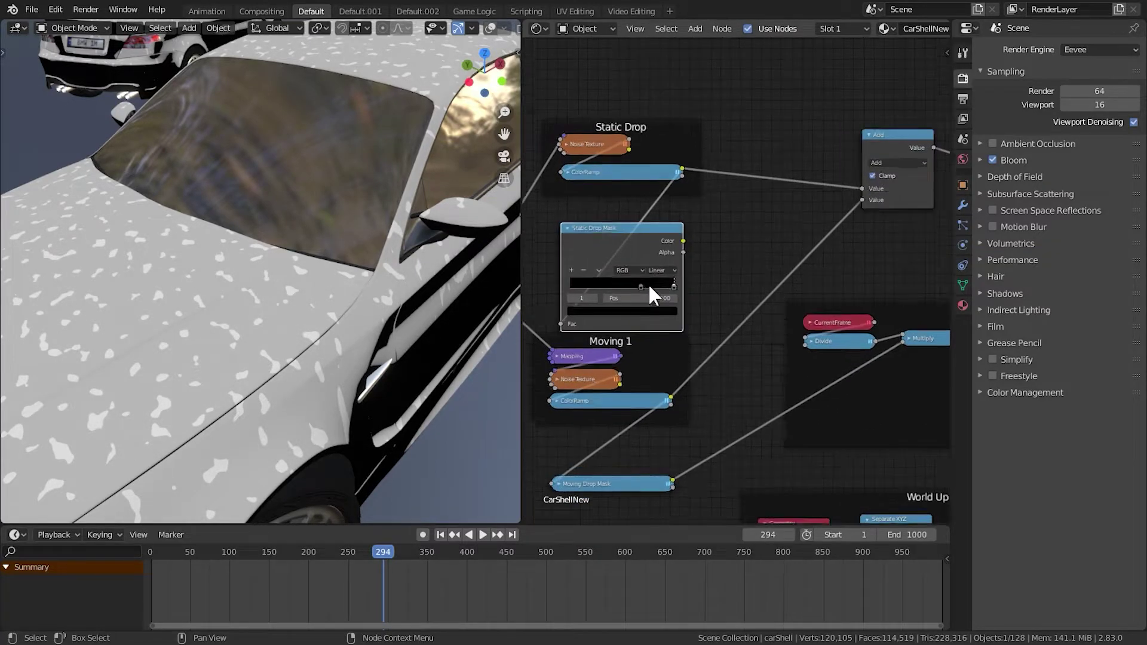
left_click_drag(635, 287, 481, 294)
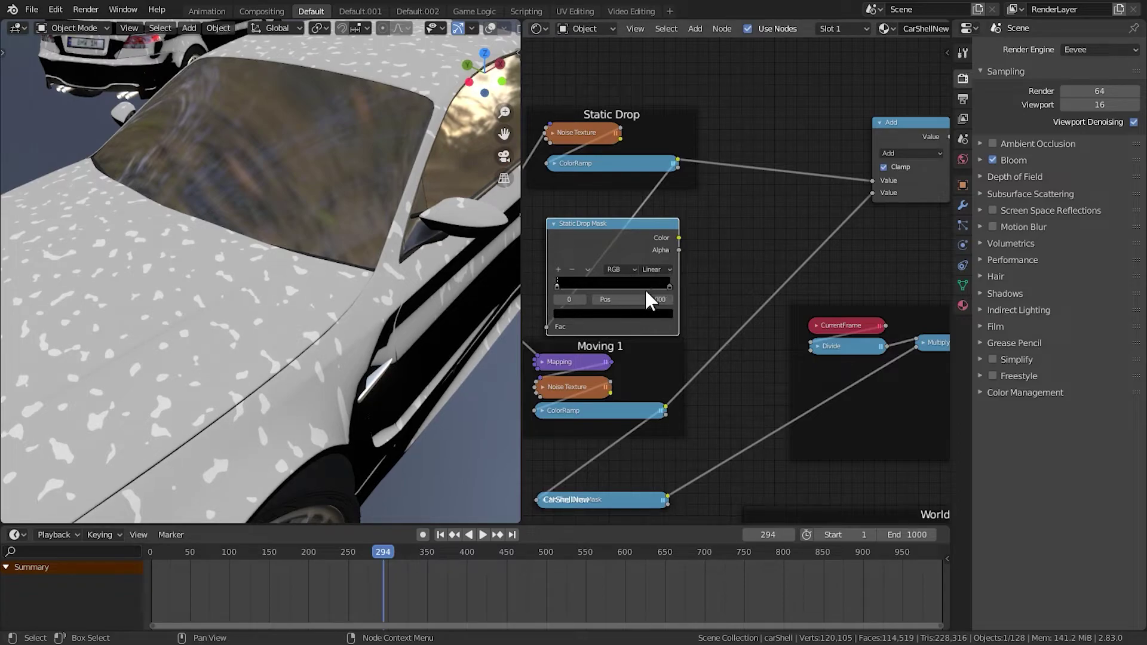
left_click(646, 311)
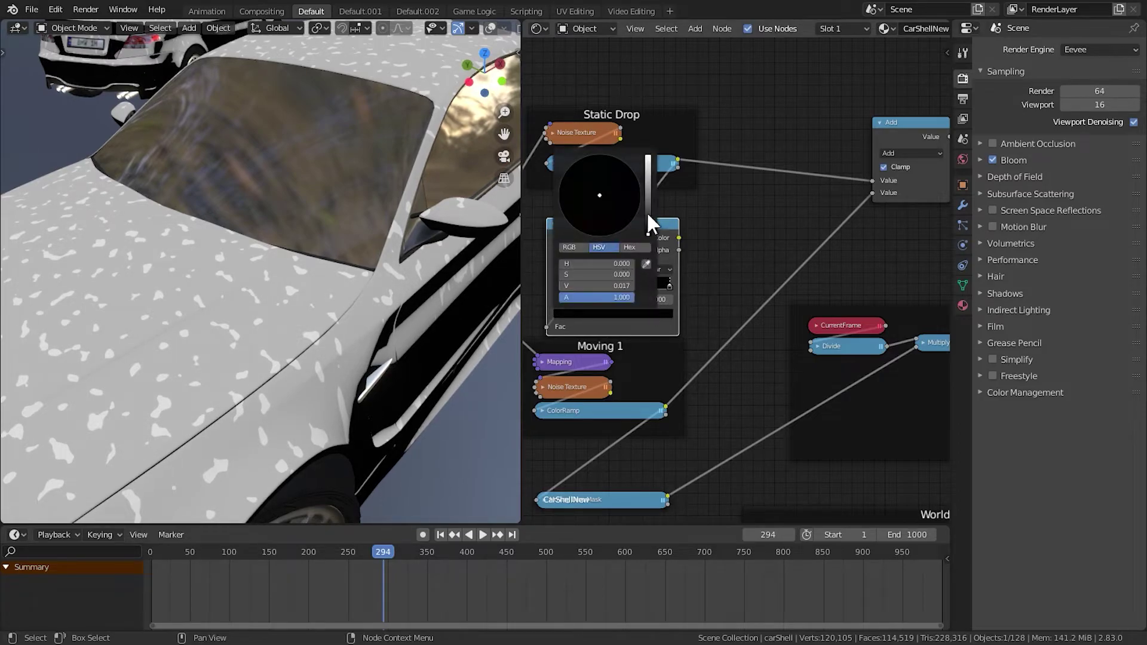
left_click_drag(647, 217, 648, 154)
Step: Preview the Static Drop Mask, set its interpolation to Constant with the white stop at position 0.0000, and collapse the node
left_click(637, 224, "ctrl+shift")
left_click_drag(633, 256, 605, 272)
left_click(674, 255)
left_click(684, 316)
left_click(675, 285)
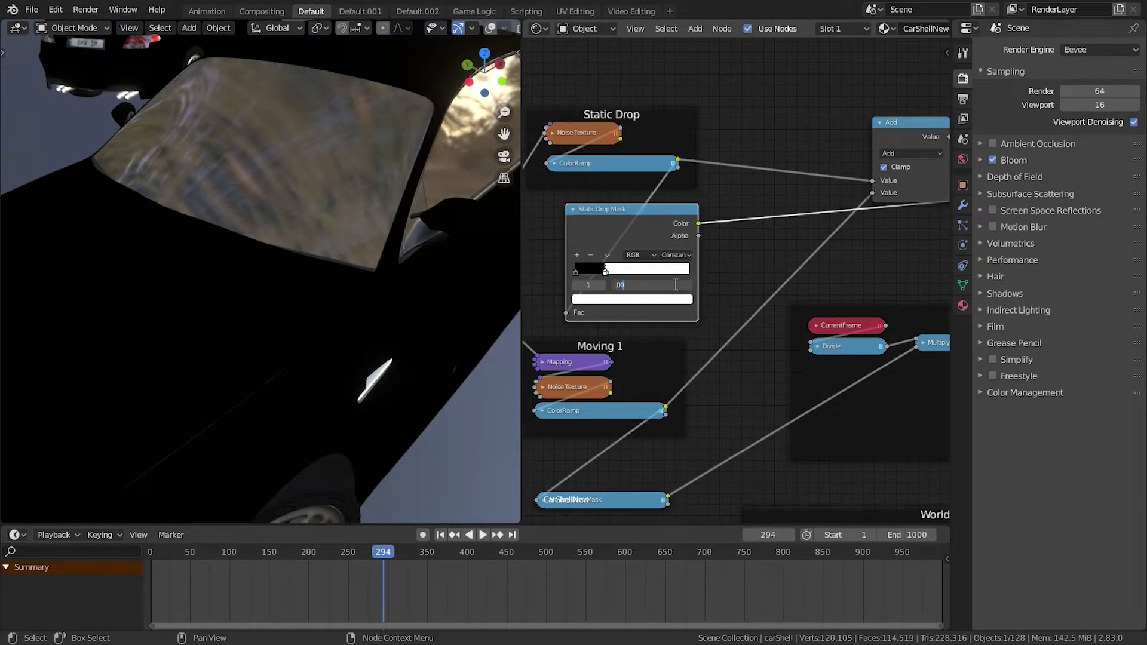
key("Return")
middle_click_drag(474, 357, 191, 324)
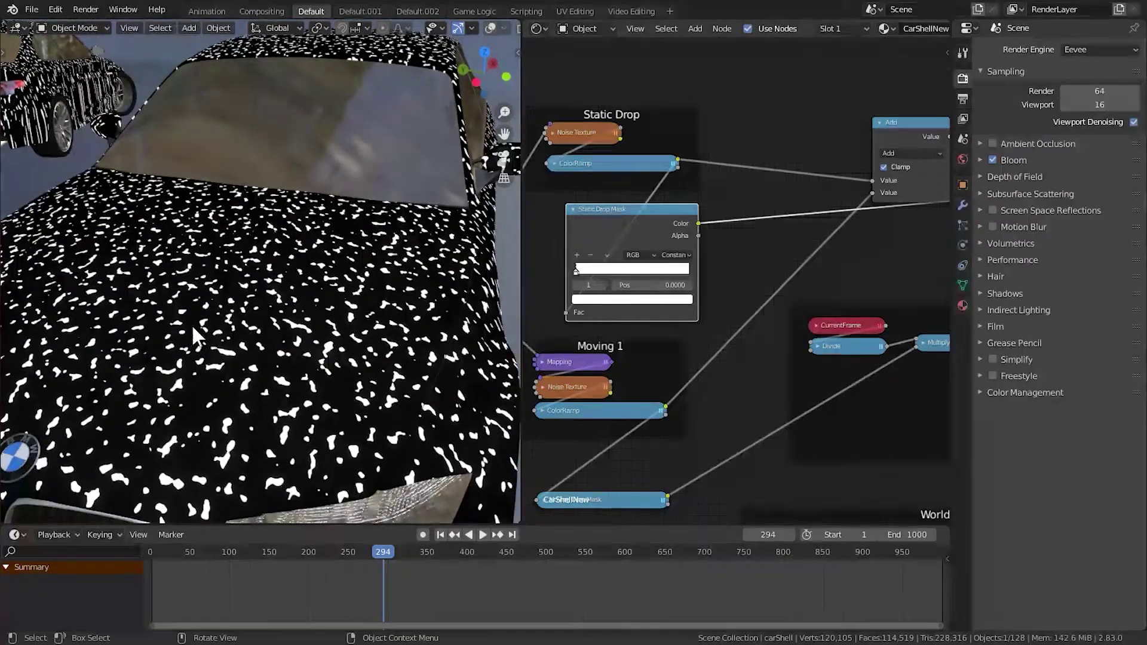
left_click(574, 209)
scroll(586, 216, "down", 5)
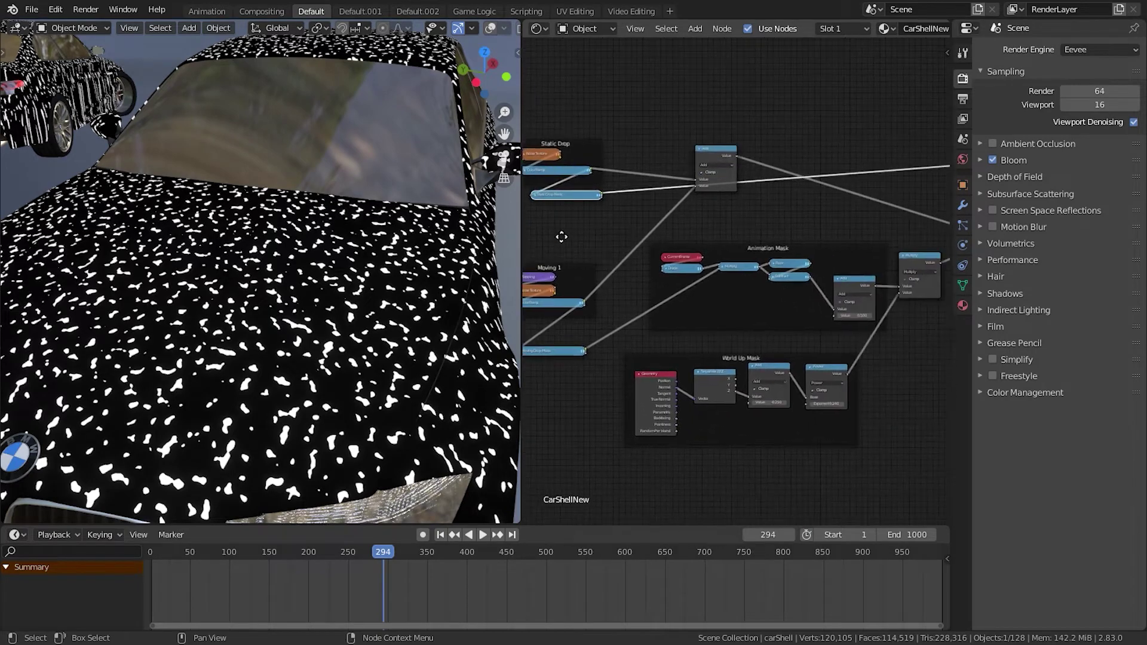
Step: Move the Static Drop Mask ramp into the Animation Mask frame and connect its color to the Add node's second value
left_click_drag(566, 192, 779, 315)
middle_click_drag(761, 304, 645, 289)
left_click_drag(640, 290, 693, 298)
scroll(657, 290, "up", 5)
scroll(647, 280, "up", 1)
scroll(613, 288, "left", 1)
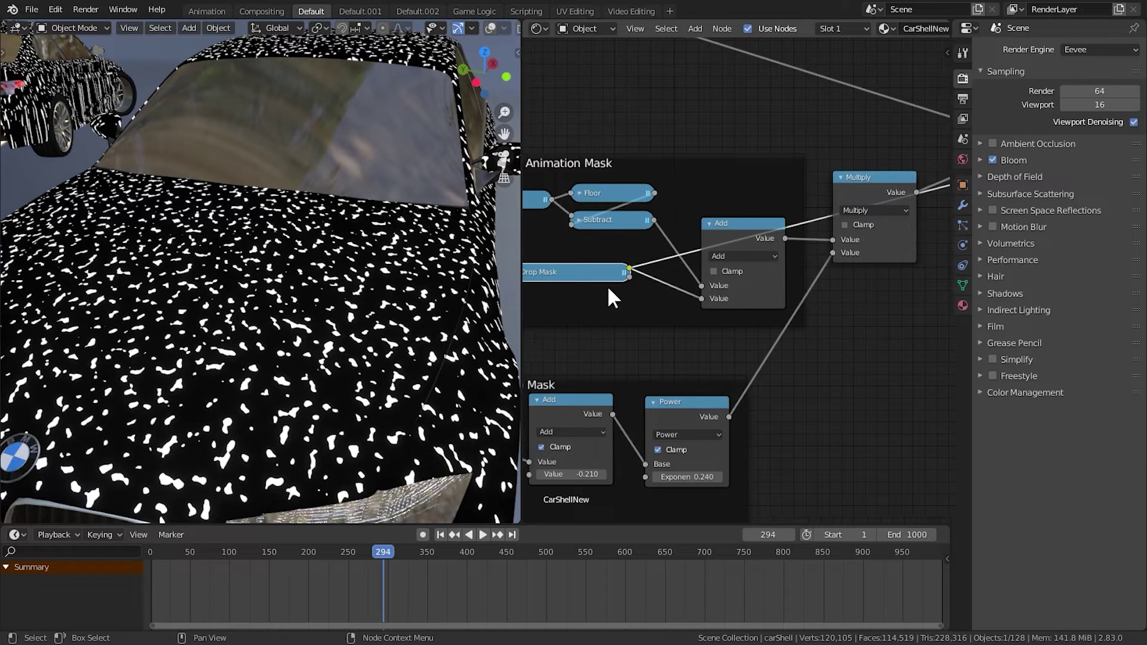
left_click_drag(591, 275, 592, 293)
left_click(719, 236)
Step: Preview the Multiply node that combines the Animation and World Up masks, and scrub the timeline to frame 259
middle_click_drag(735, 261, 650, 291)
left_click(778, 220, "ctrl+shift")
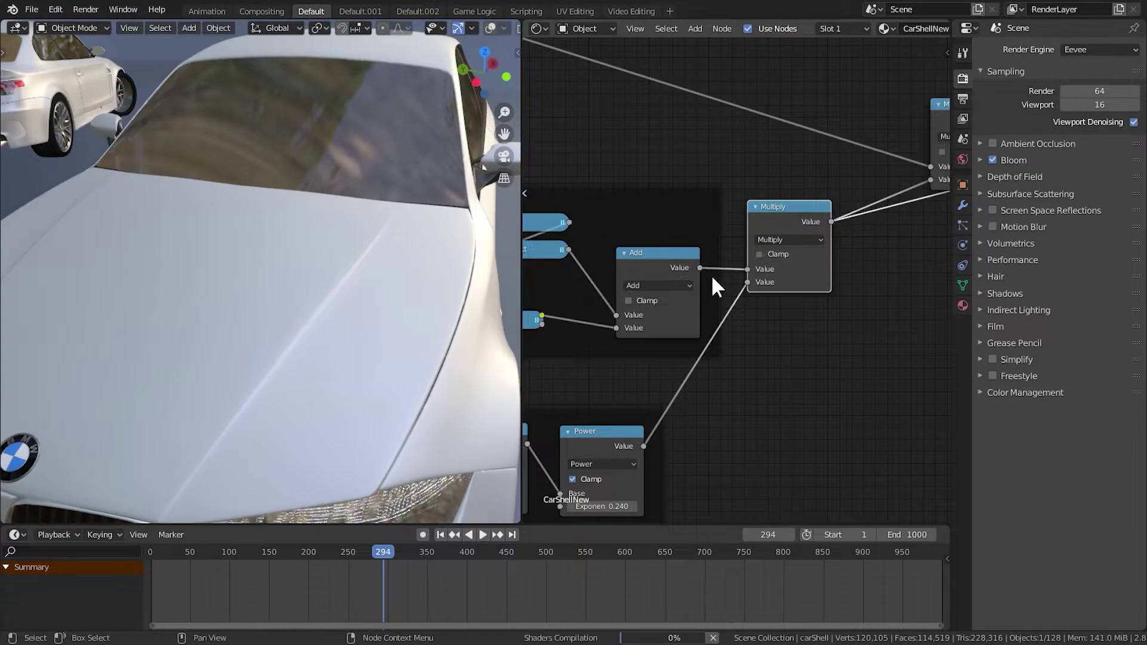
middle_click_drag(332, 388, 272, 342)
left_click_drag(234, 547, 355, 553)
middle_click_drag(680, 300, 635, 336)
middle_click_drag(737, 272, 612, 324)
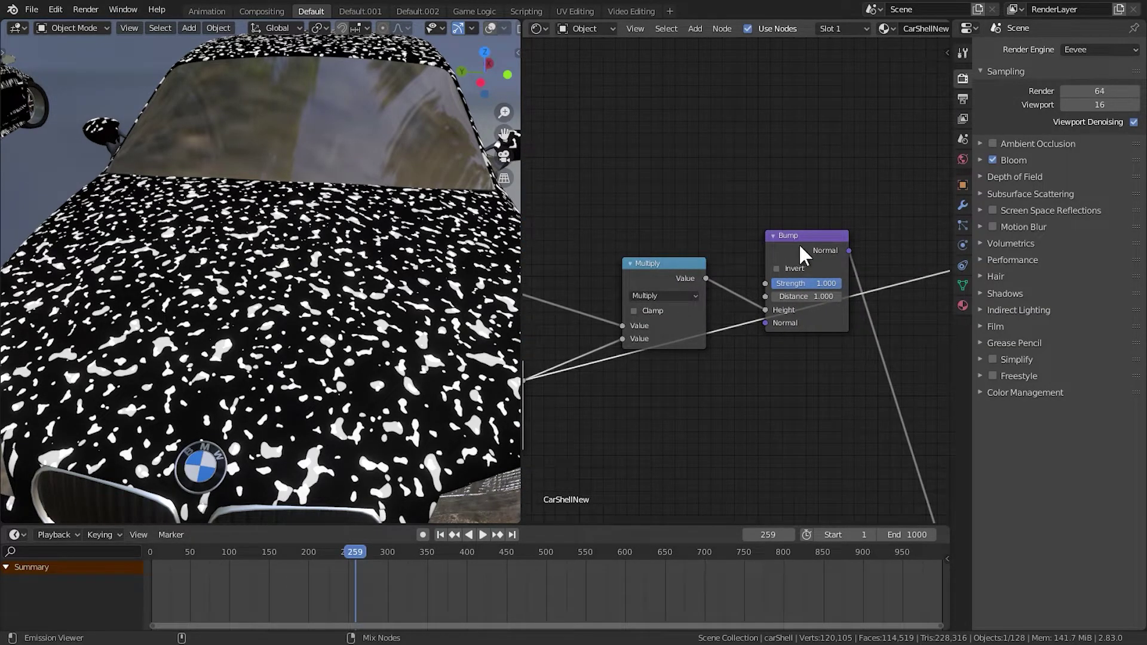
Step: Preview the Principled BSDF on the car shell and play and scrub the animation to check the drops on the hood
scroll(799, 243, "down", 2)
middle_click_drag(798, 243, 576, 247)
left_click(719, 292, "ctrl+shift")
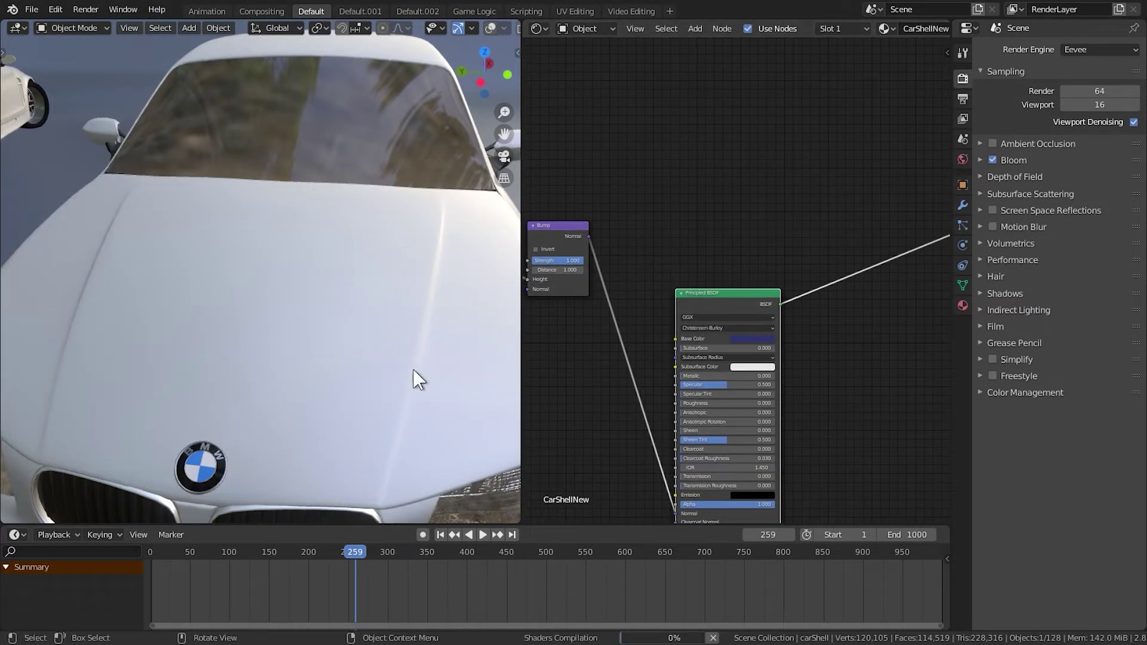
scroll(334, 385, "down", 2)
scroll(334, 381, "up", 5)
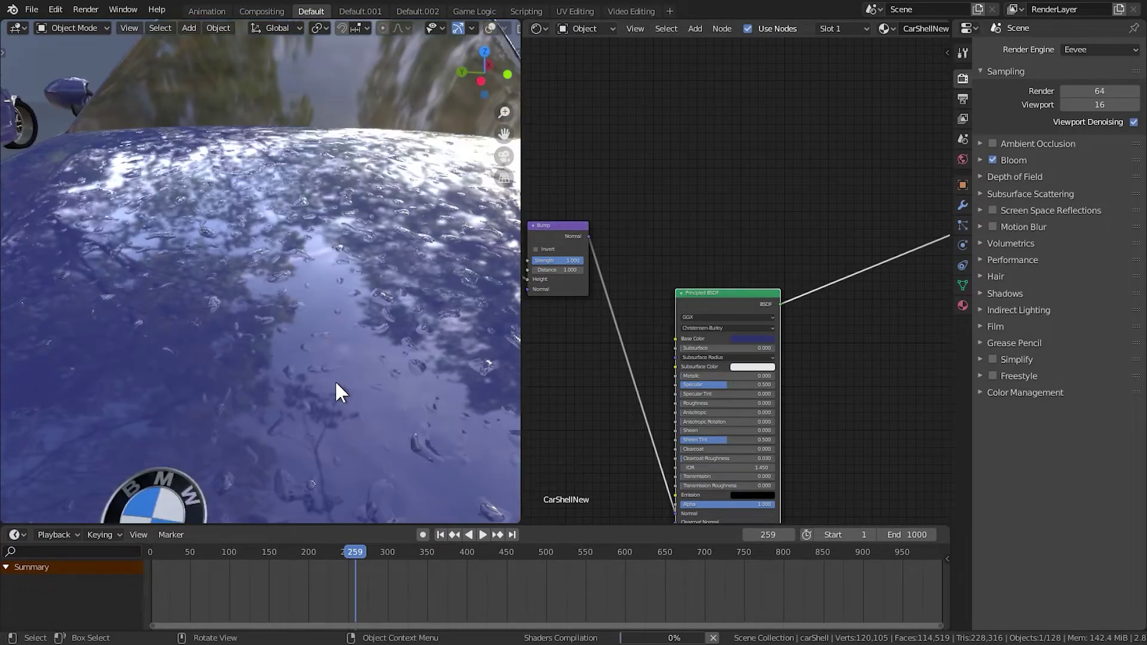
scroll(311, 381, "up", 2)
key("space")
left_click_drag(170, 551, 381, 551)
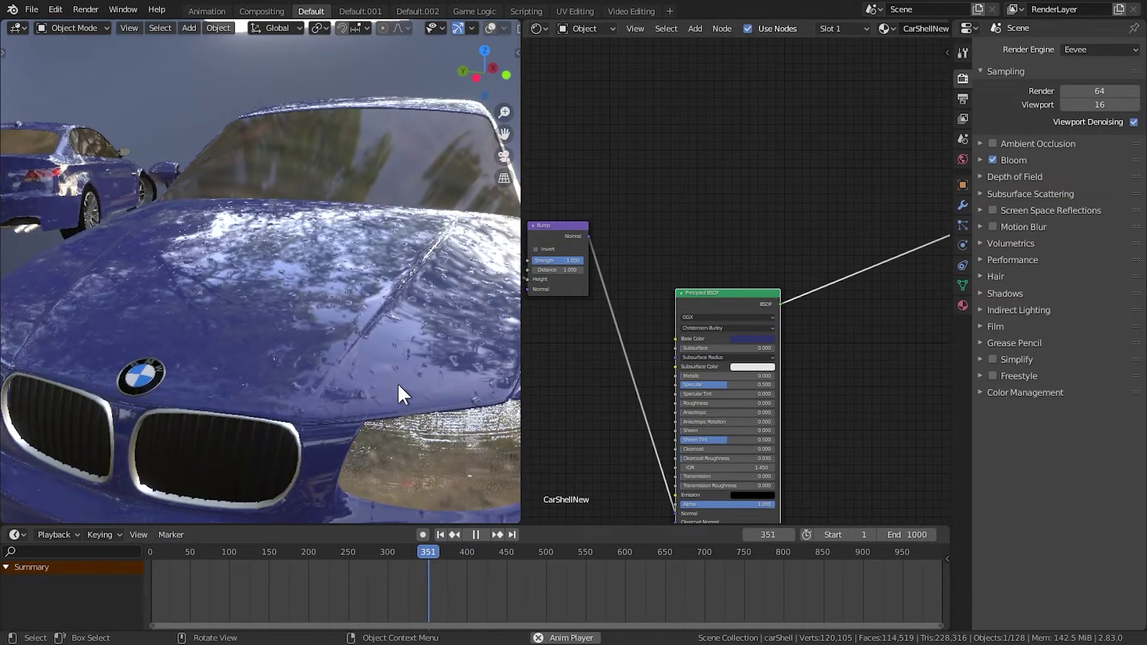
mouse_move(397, 382)
middle_mouse_down()
mouse_move(458, 385)
mouse_move(409, 384)
middle_mouse_up()
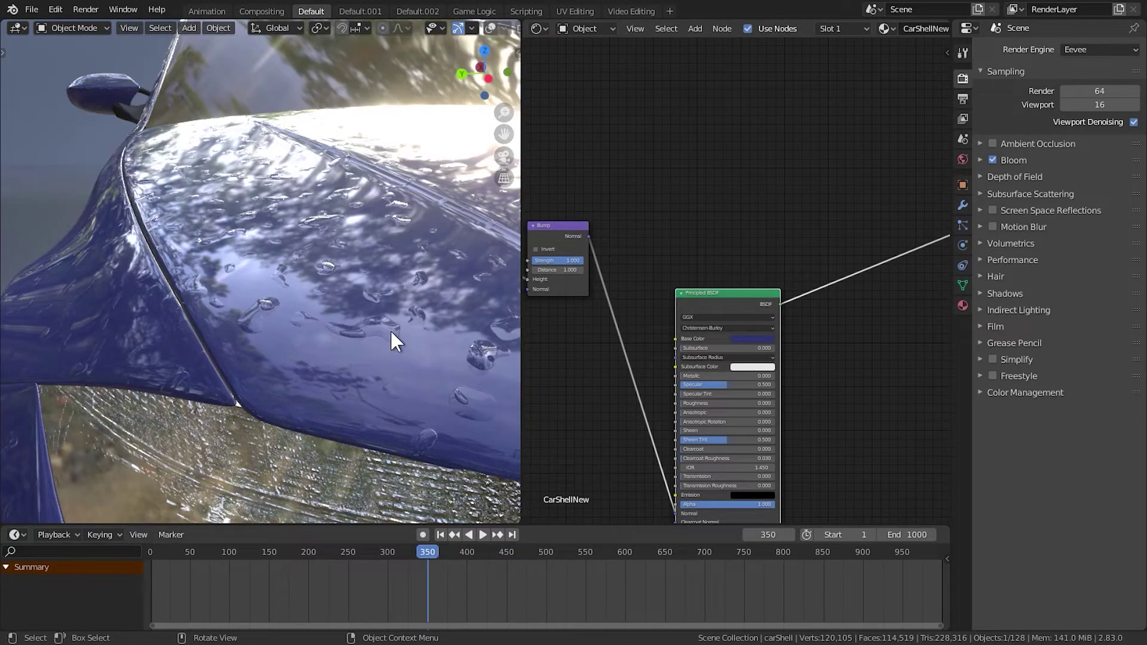
left_click_drag(184, 553, 237, 559)
key("space")
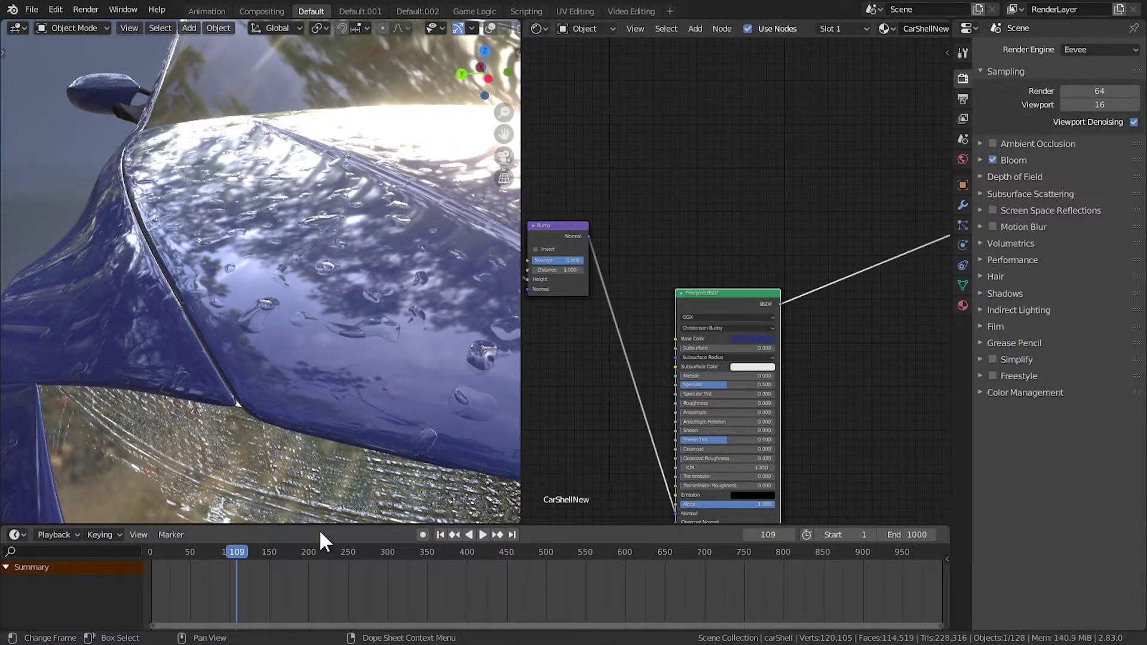
Step: Preview the Animation Mask's Subtract node on the car shell and scrub the timeline to frame 125
middle_click_drag(621, 405, 893, 388)
scroll(706, 387, "down", 3)
middle_click_drag(638, 373, 898, 324)
middle_click_drag(693, 350, 747, 367)
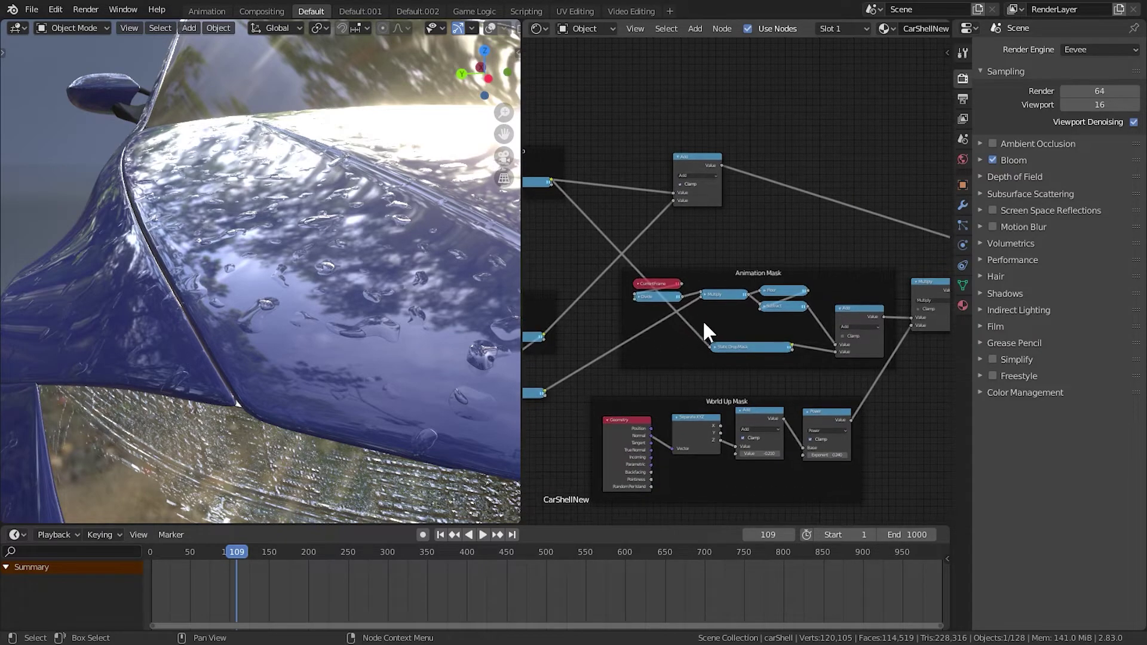
scroll(701, 321, "up", 2)
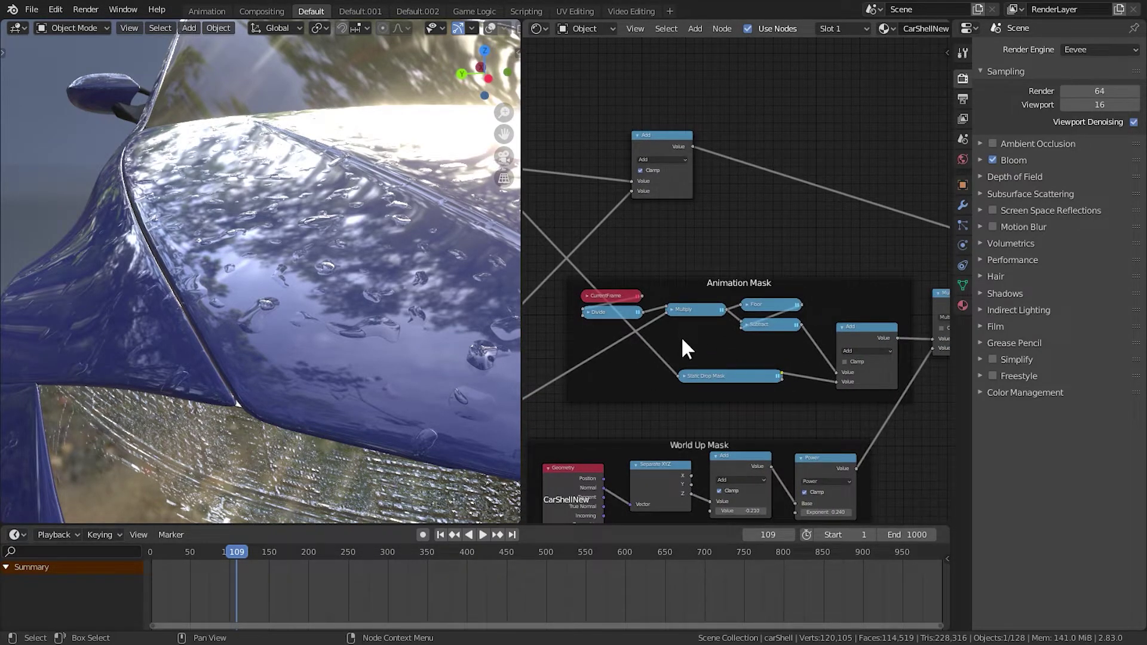
scroll(686, 335, "up", 1)
scroll(695, 342, "up", 1)
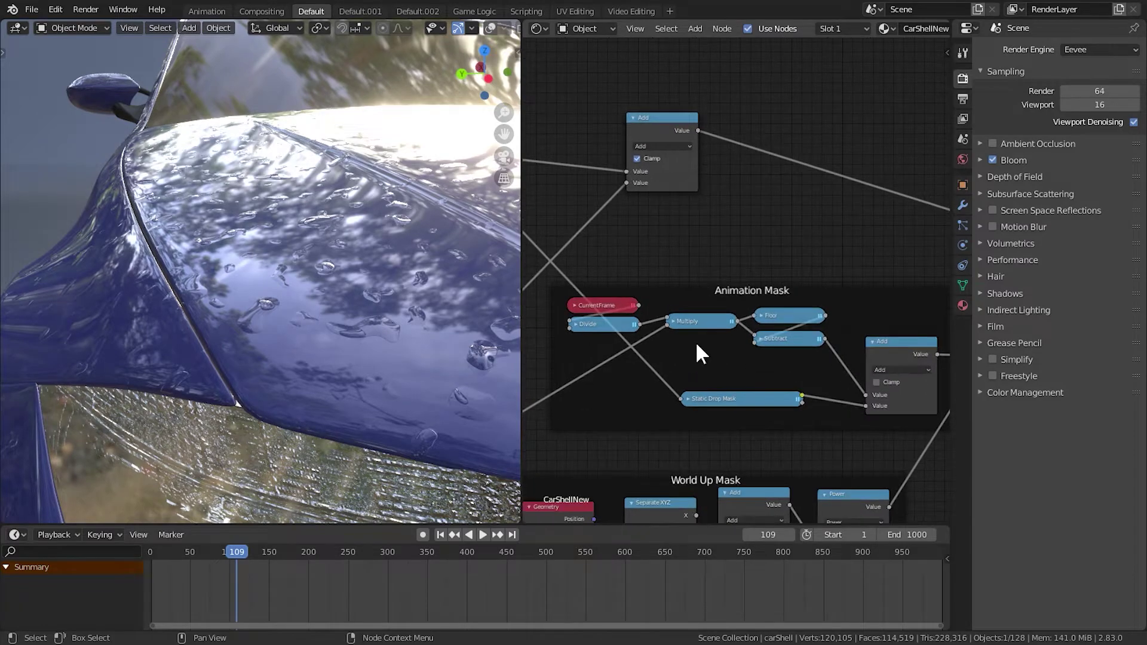
scroll(695, 341, "up", 1)
left_click_drag(699, 325, 686, 325)
left_click_drag(277, 549, 249, 552)
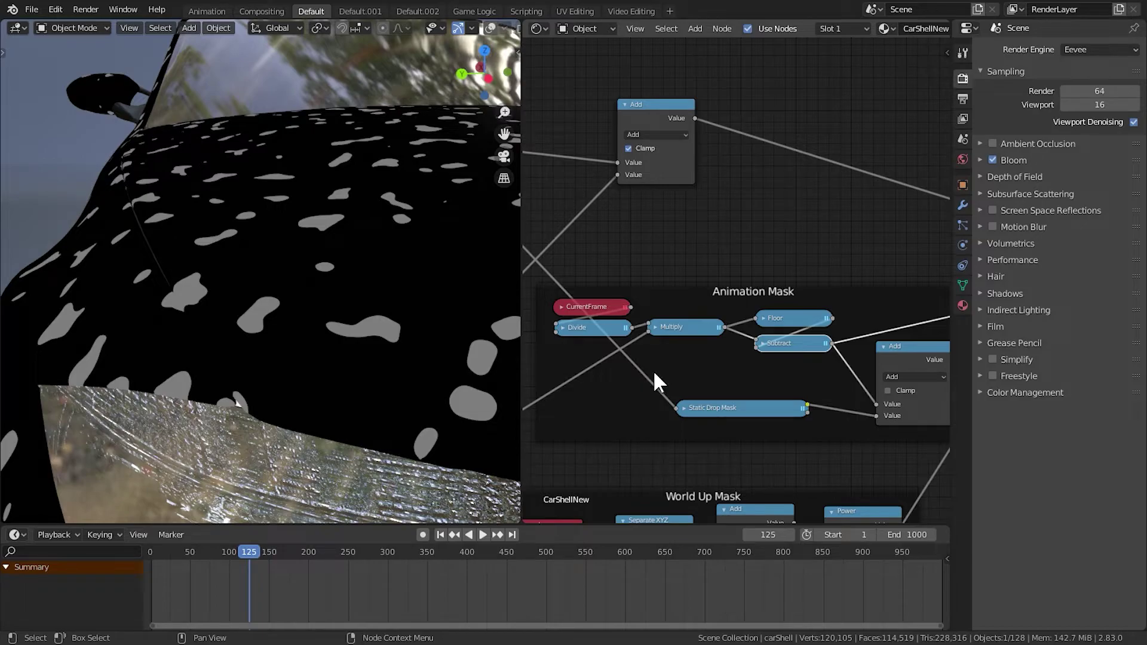
Step: Move the Floor and Subtract nodes away from the Multiply node in the Animation Mask frame to make room between them
scroll(692, 330, "up", 4)
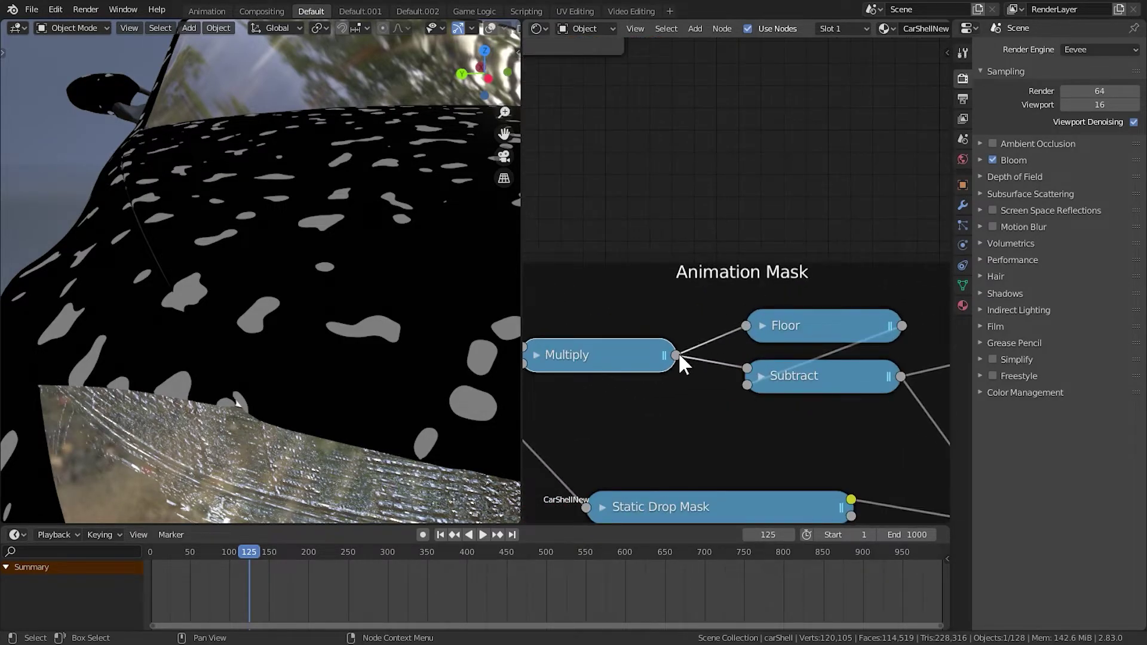
left_click_drag(724, 305, 742, 311)
left_click(771, 331)
left_click(768, 376, "shift")
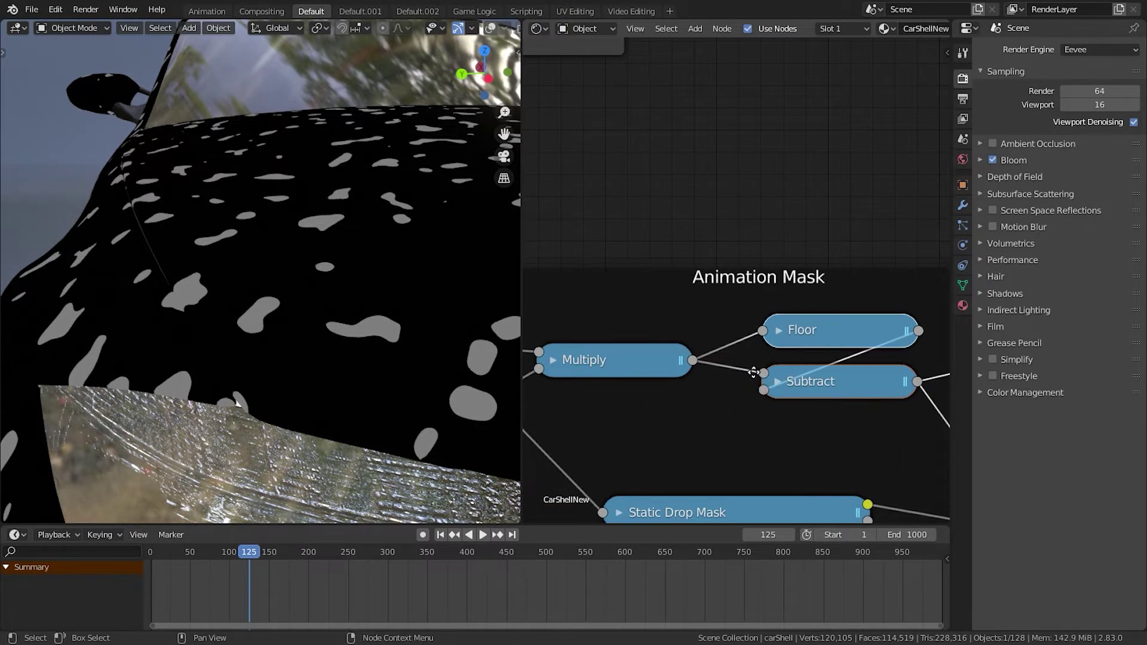
key("g")
left_click(840, 372)
middle_click_drag(691, 379, 676, 371)
Step: Duplicate the Animation Mask's Multiply node, expand the copy and set its operation to Subtract
left_click(615, 361)
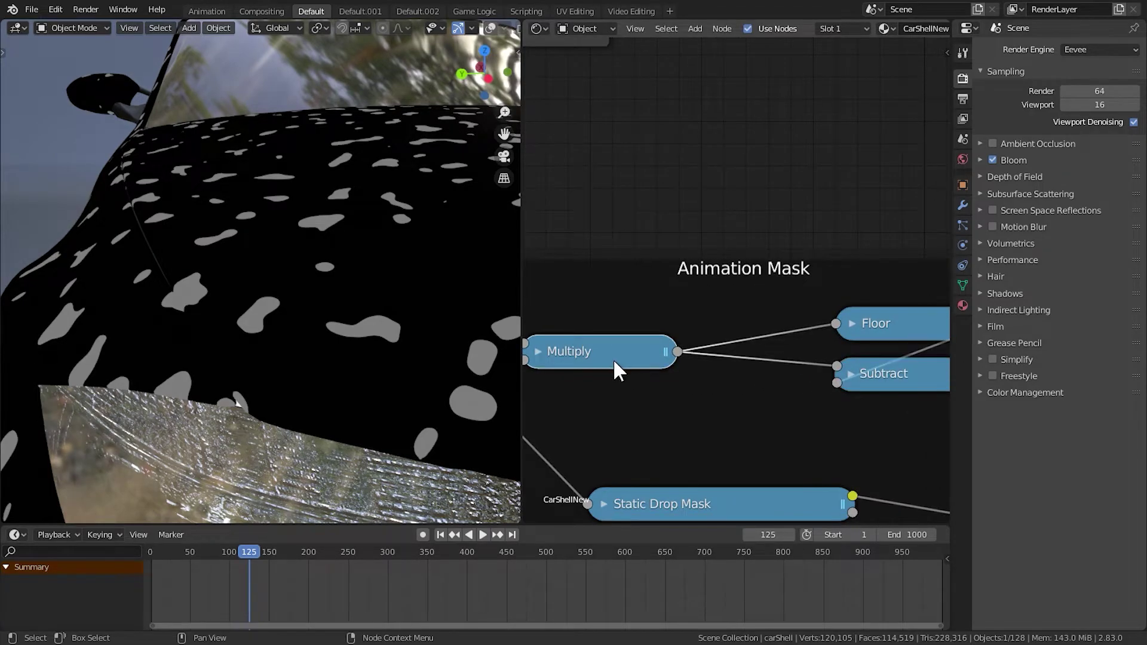
key("shift+d")
left_click(716, 420)
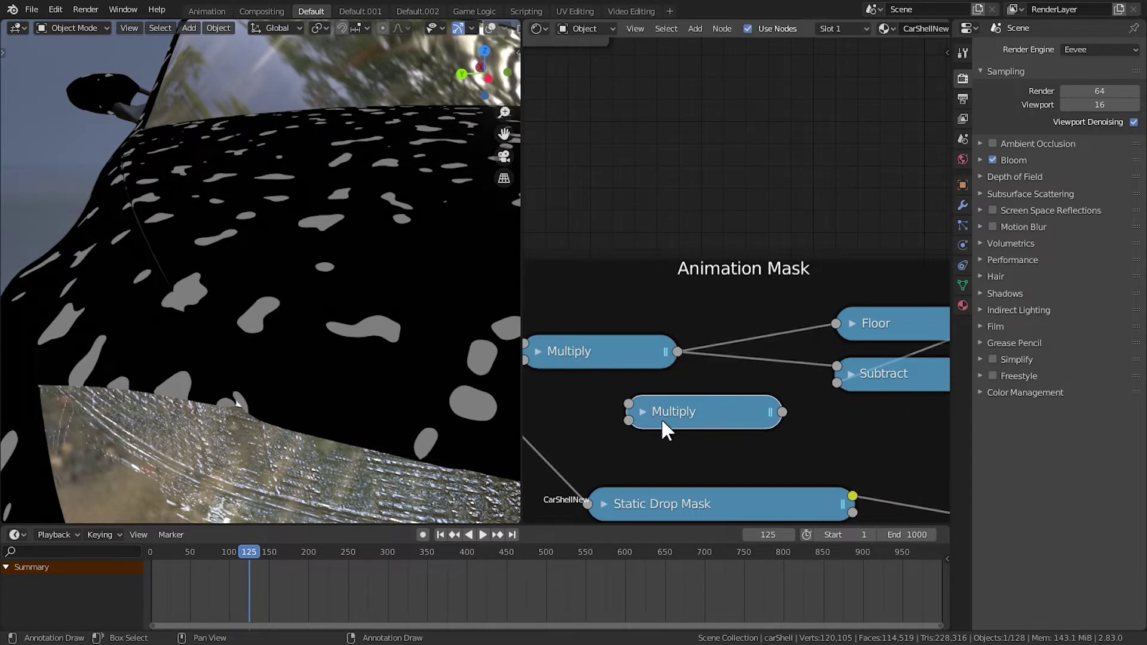
left_click(640, 412)
scroll(675, 411, "down", 4, "shift")
left_click(686, 364)
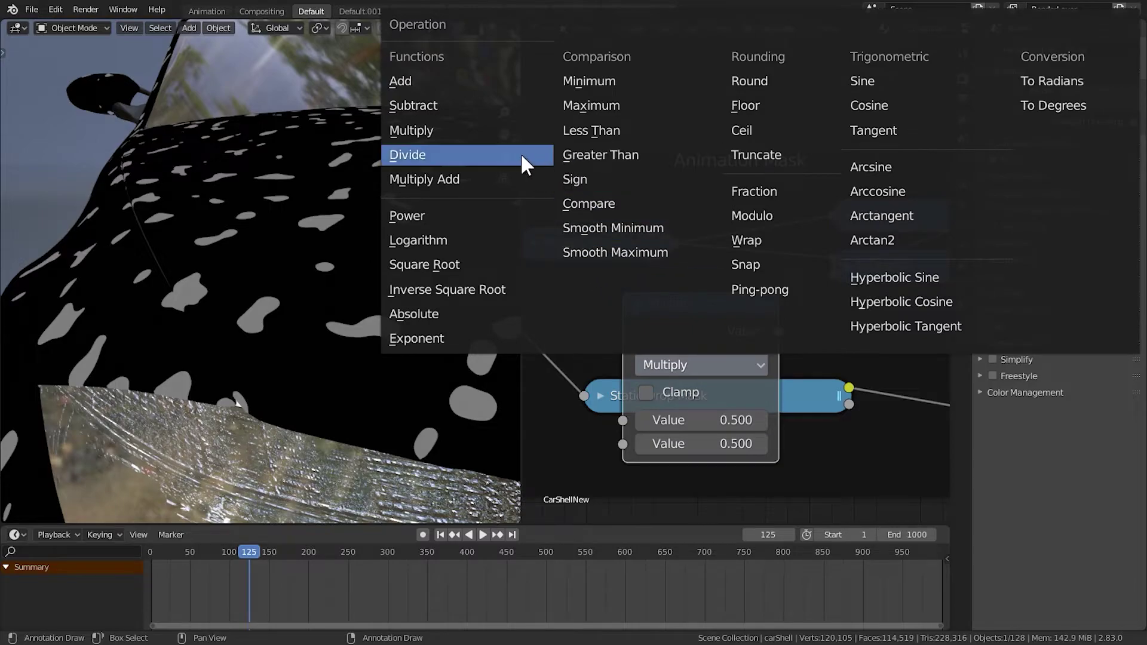
left_click(413, 105)
left_click_drag(681, 326, 707, 303)
Step: Insert the new Subtract node between Multiply and the Floor and Subtract nodes, feeding Multiply into its second value
left_click(674, 242)
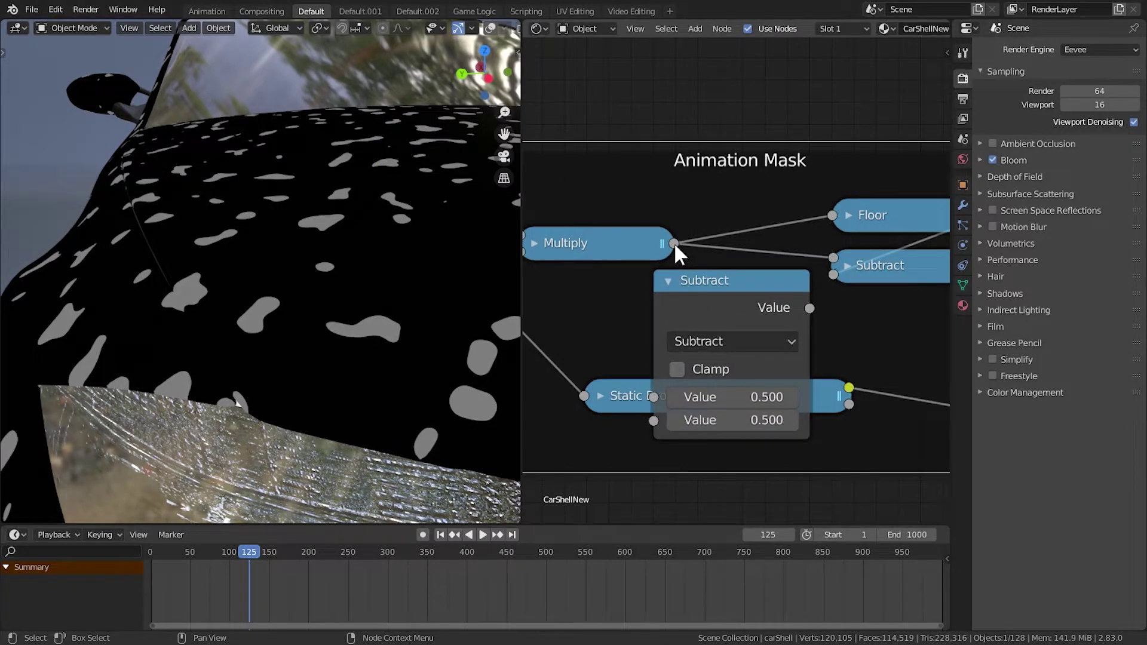
left_click_drag(674, 242, 809, 307, "ctrl")
left_click_drag(674, 242, 674, 366)
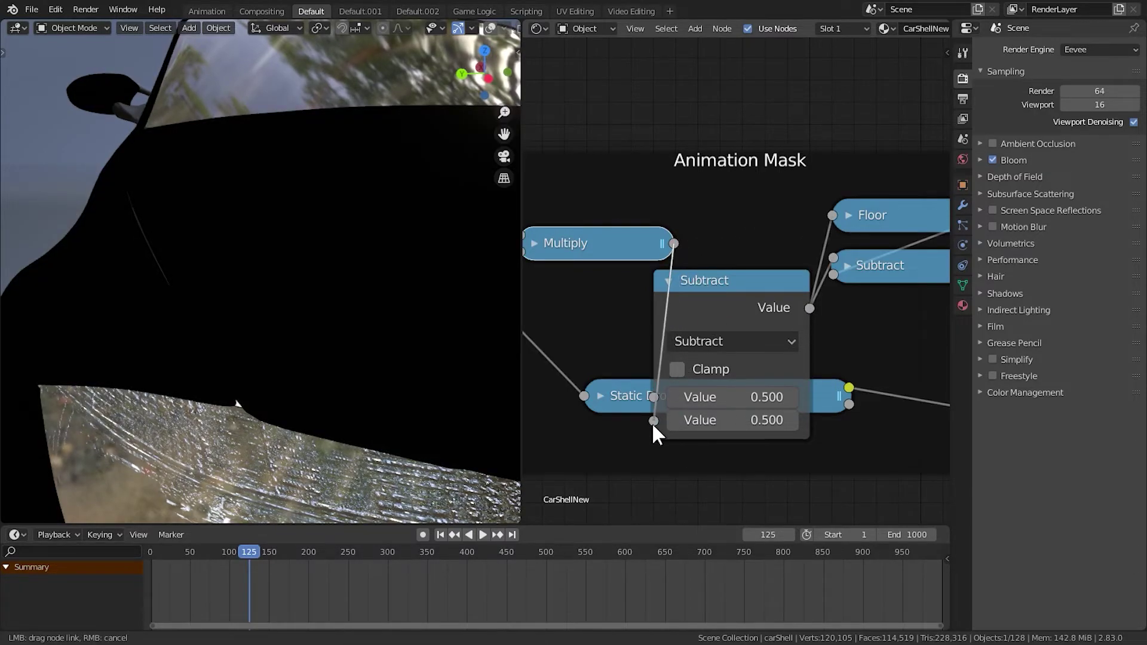
left_click_drag(654, 422, 653, 421)
left_click_drag(726, 317, 757, 239)
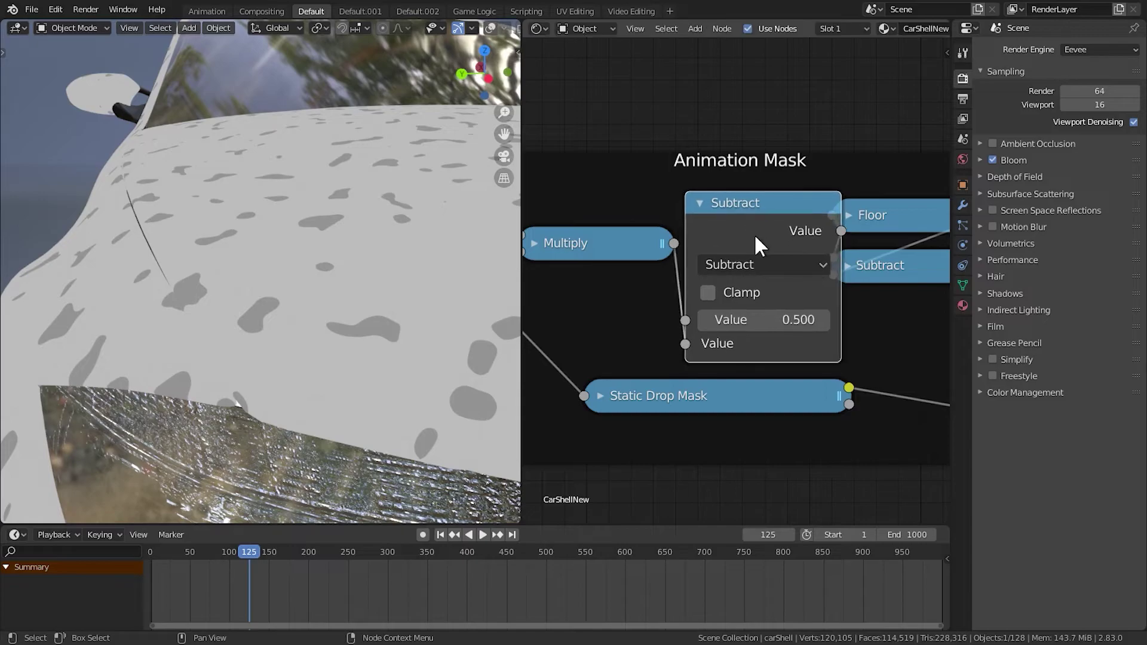
Step: Set the new Subtract node's first value to 1 and collapse the node
left_click(764, 320)
type("1")
key("Return")
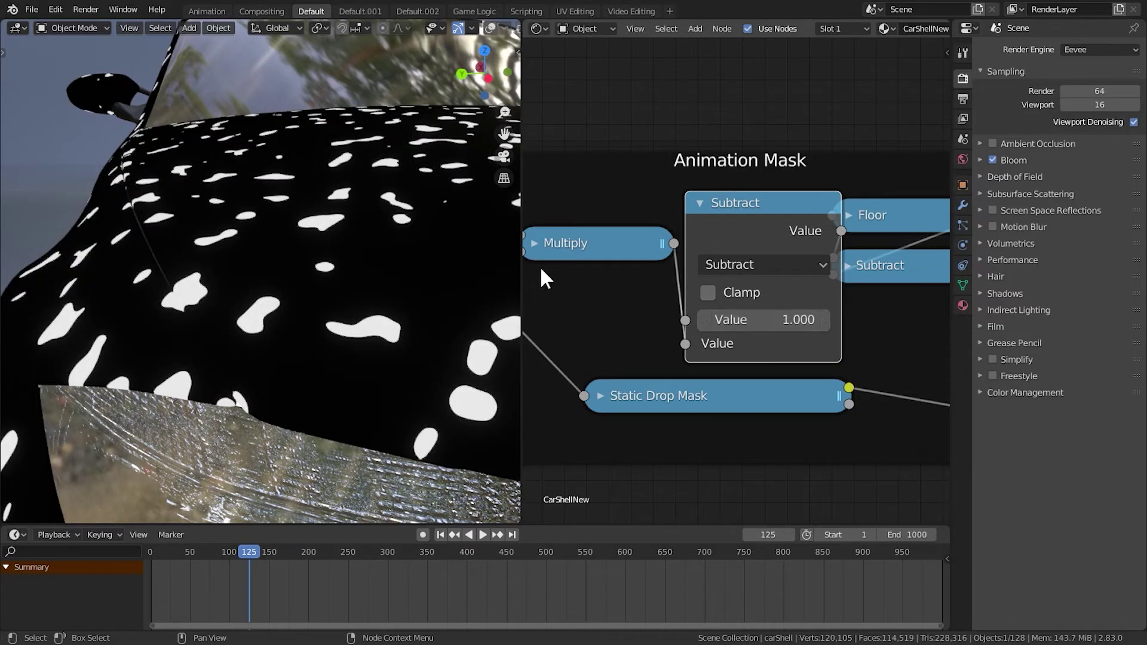
left_click(700, 203)
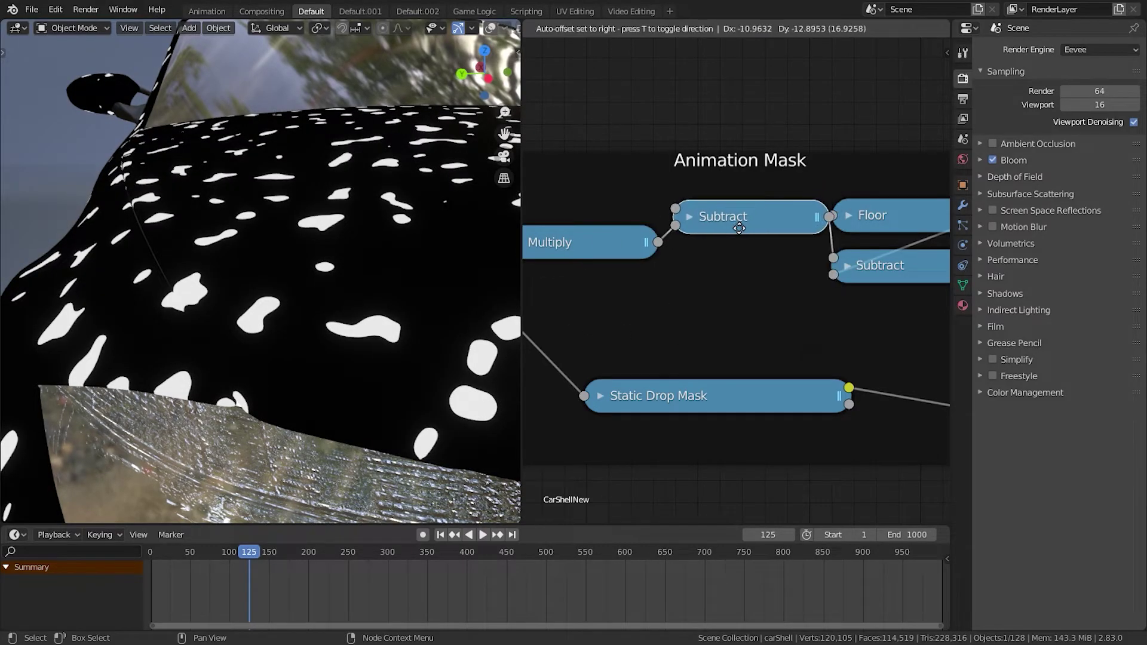
Step: Space out the collapsed Subtract and the Add node within the Animation Mask frame and save the file
scroll(782, 302, "down", 4)
scroll(779, 292, "down", 3)
left_click_drag(764, 289, 771, 289)
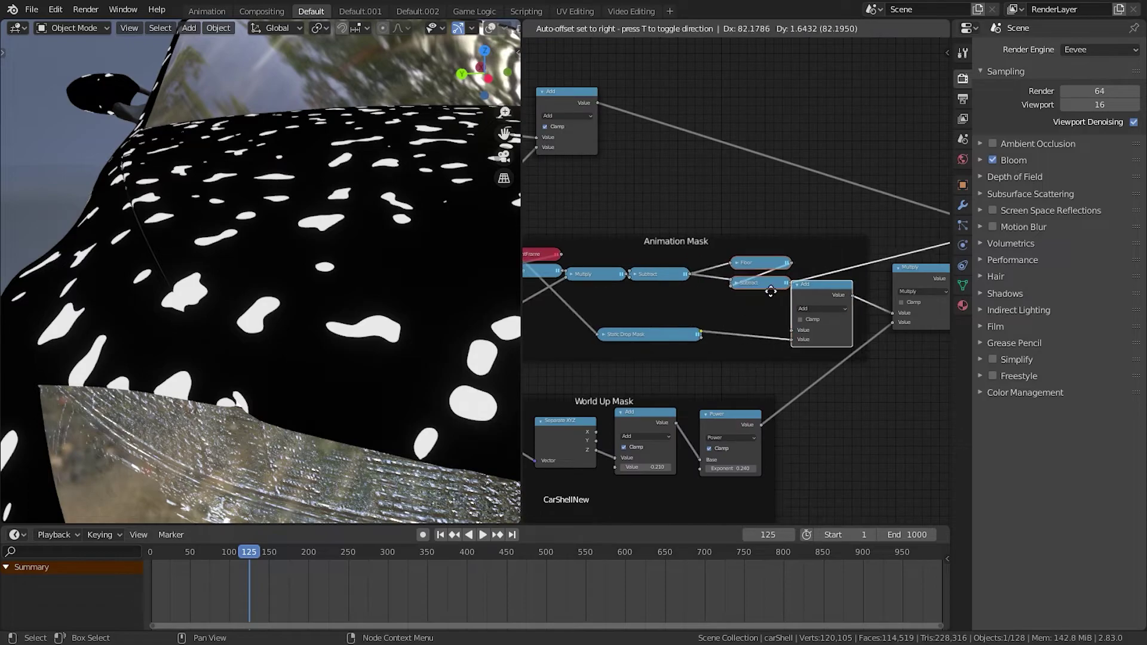
middle_click_drag(592, 302, 630, 310)
left_click_drag(626, 283, 639, 286)
key("ctrl+s")
Step: Scrub the timeline to frame 247, output the Principled BSDF to the car shell again and save the file
left_click_drag(243, 546, 346, 545)
scroll(753, 435, "down", 3)
middle_click_drag(729, 400, 879, 360)
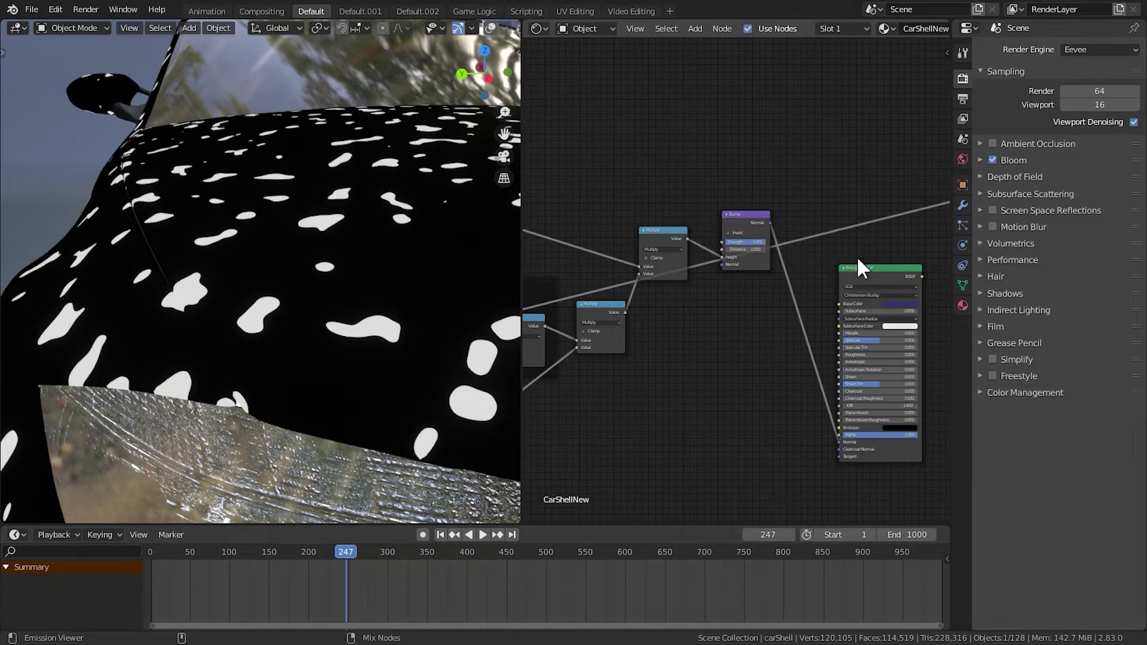
left_click(886, 278, "ctrl+shift")
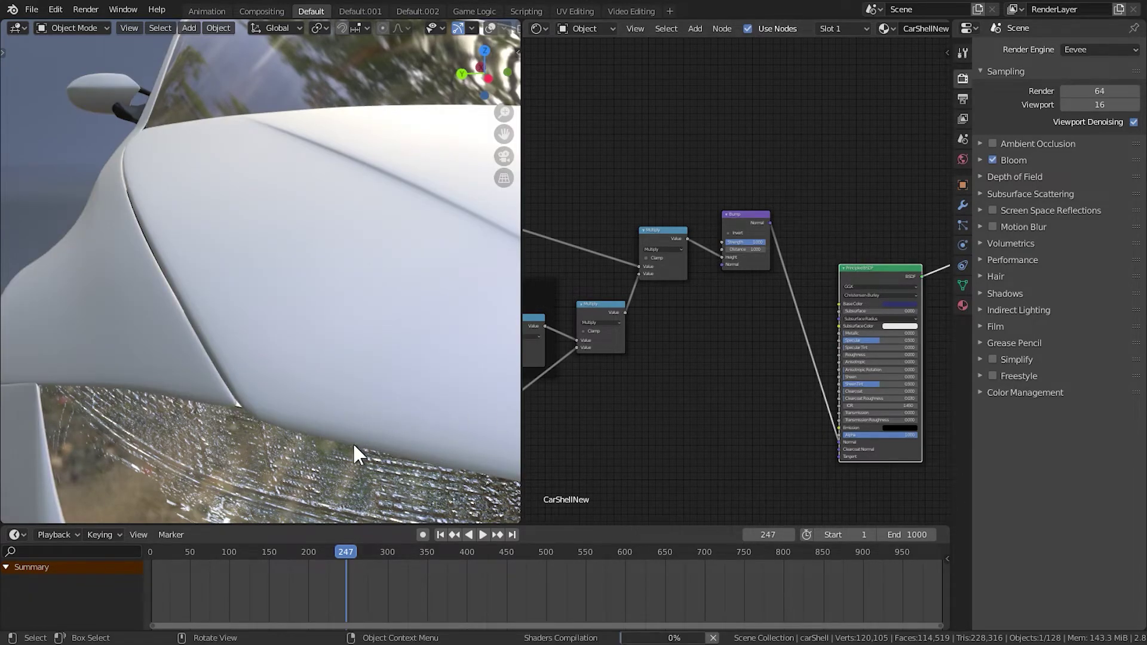
key("ctrl+s")
Step: Play the animation and review the drops on the hood together with the complete CarShellNew node tree
key("space")
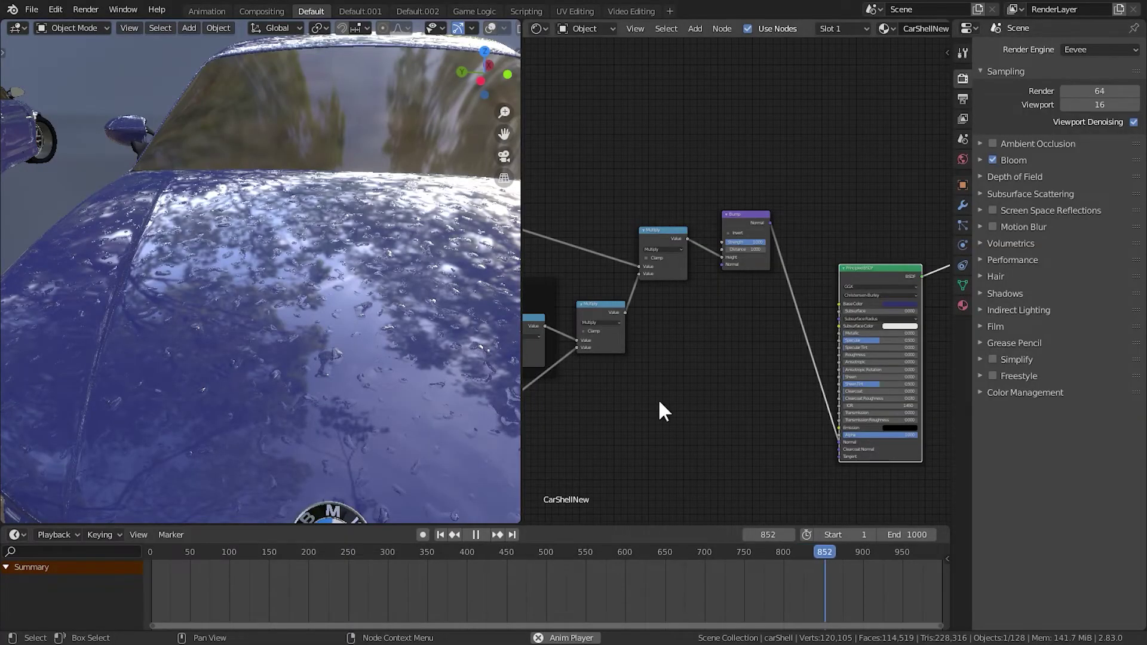
scroll(634, 398, "down", 4)
middle_click_drag(620, 395, 740, 356)
scroll(703, 359, "down", 1)
scroll(701, 356, "down", 1)
middle_click_drag(654, 363, 748, 359)
scroll(747, 360, "down", 4)
middle_click_drag(665, 369, 714, 372)
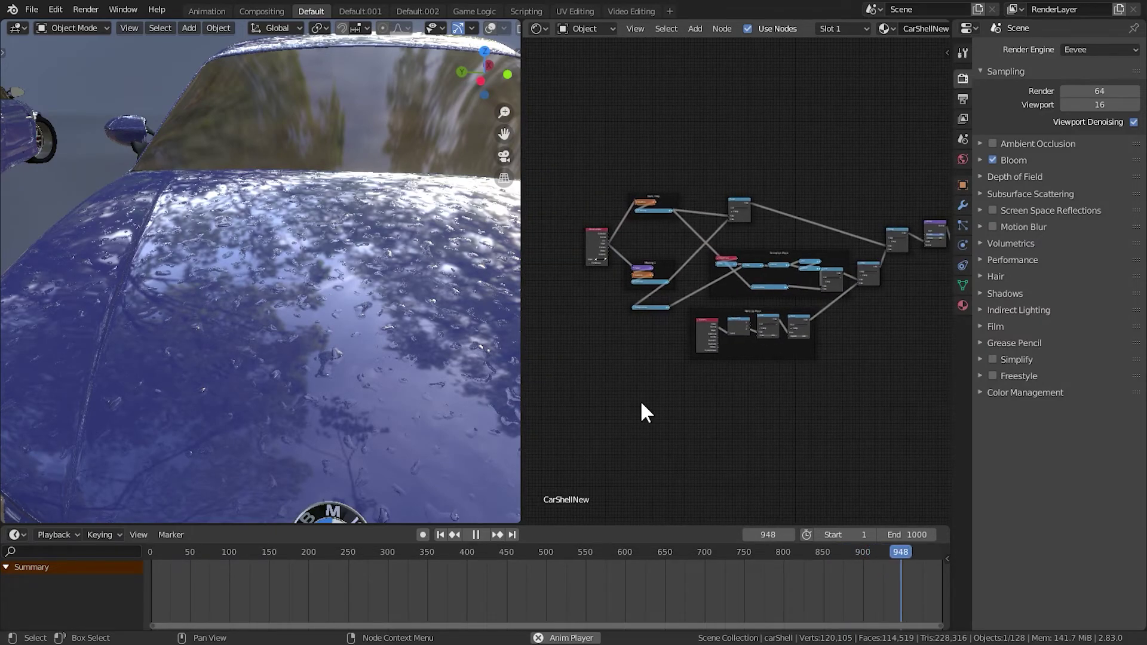
scroll(784, 399, "down", 2)
middle_click_drag(777, 397, 735, 400)
scroll(734, 401, "up", 3)
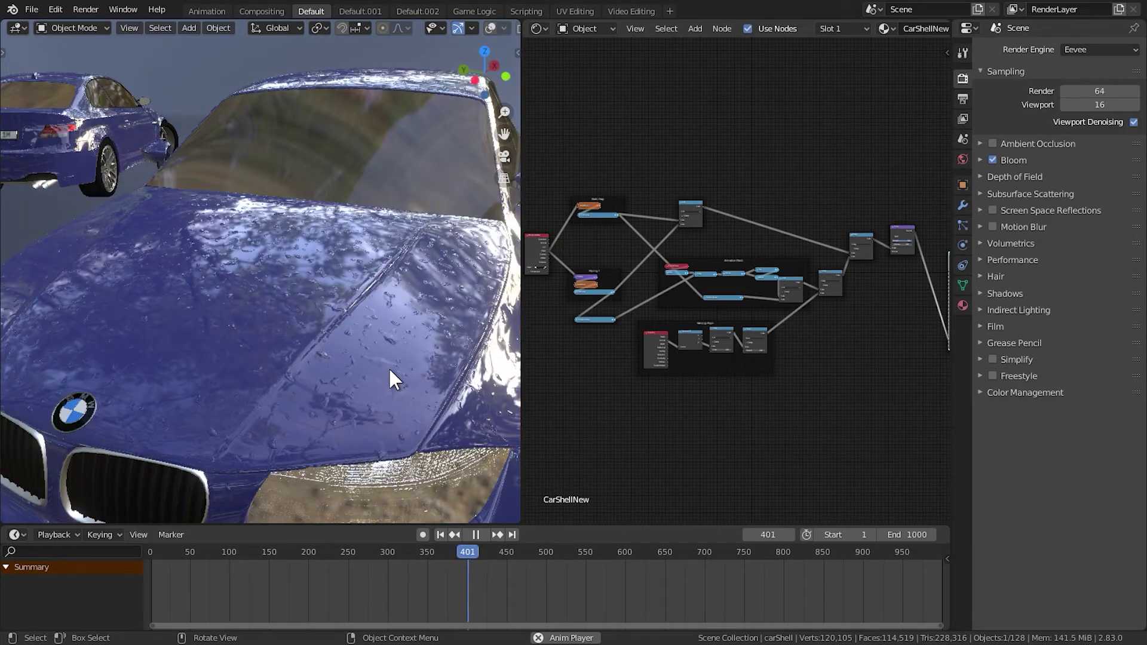
middle_click_drag(605, 304, 638, 311)
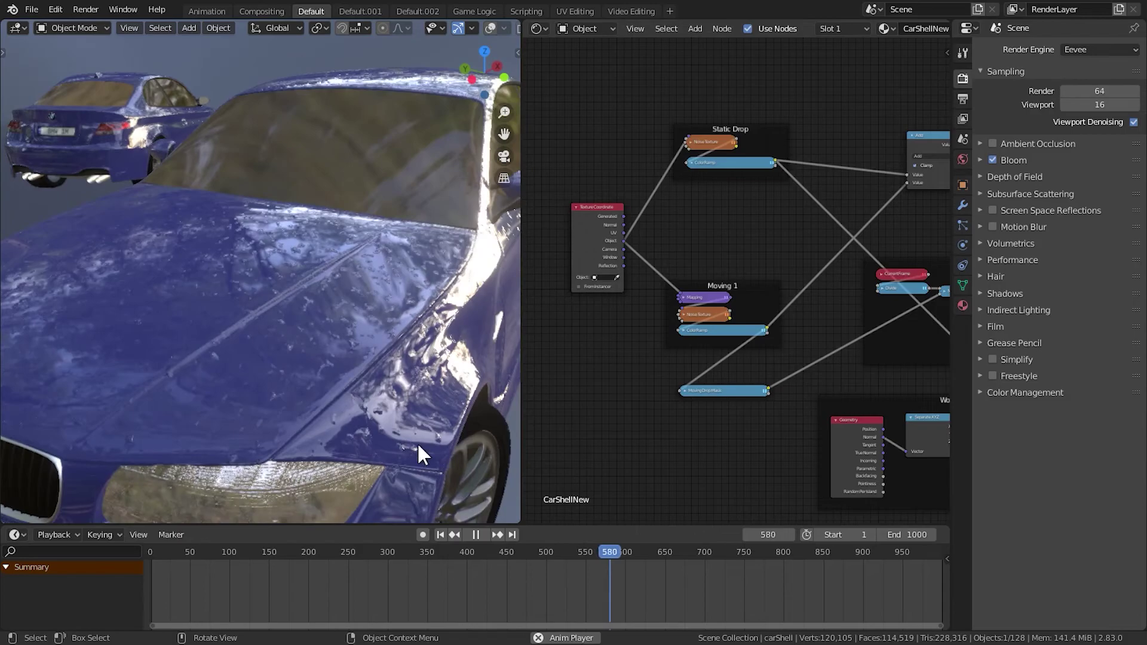
key("space")
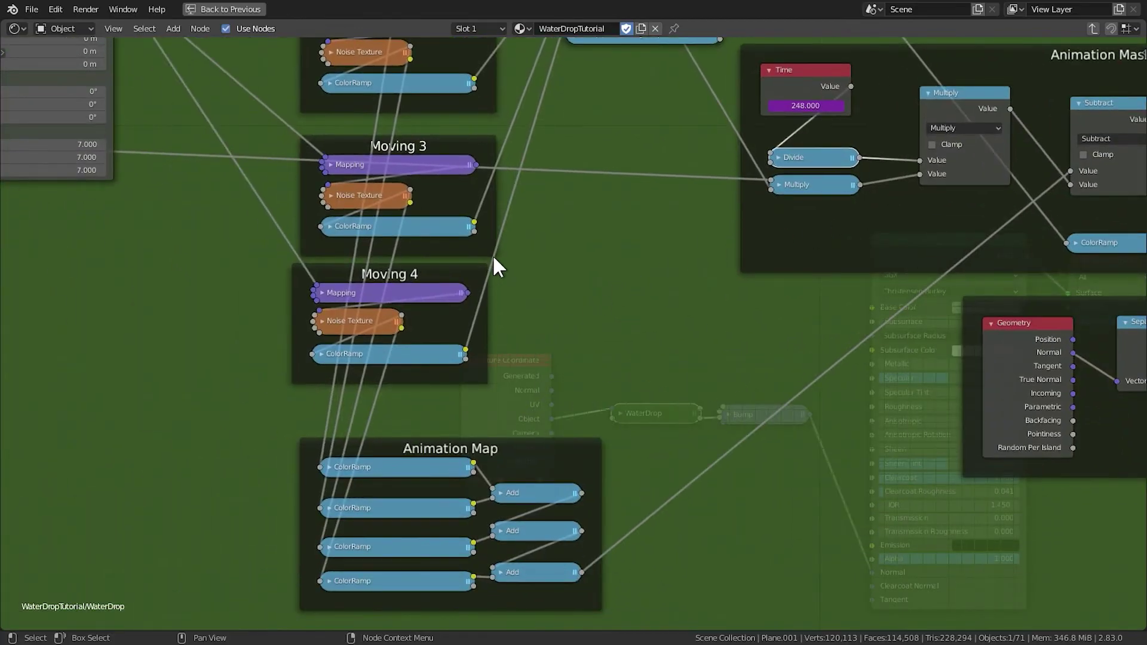
Step: Examine the Moving 1 to Moving 4 frames and their Animation Map in the finished WaterDropTutorial node group
middle_click_drag(493, 254, 490, 162)
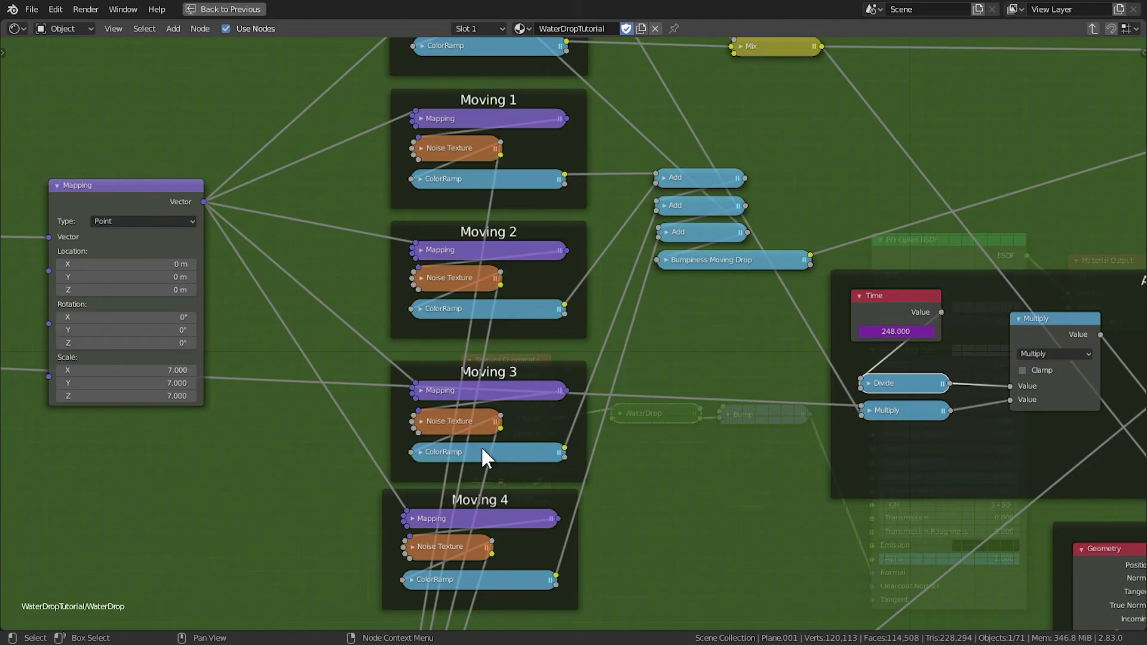
middle_click_drag(611, 433, 609, 394)
left_click(511, 456)
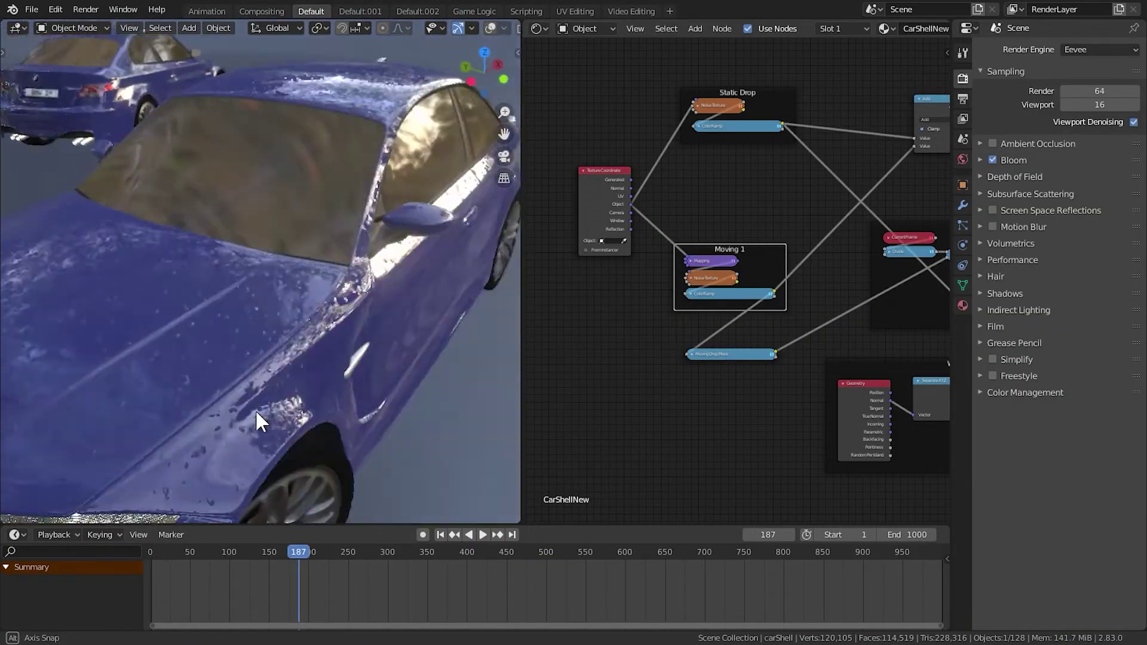
Step: Inspect the water drops on the car's front fender and side door from several angles
middle_click_drag(255, 410, 230, 394)
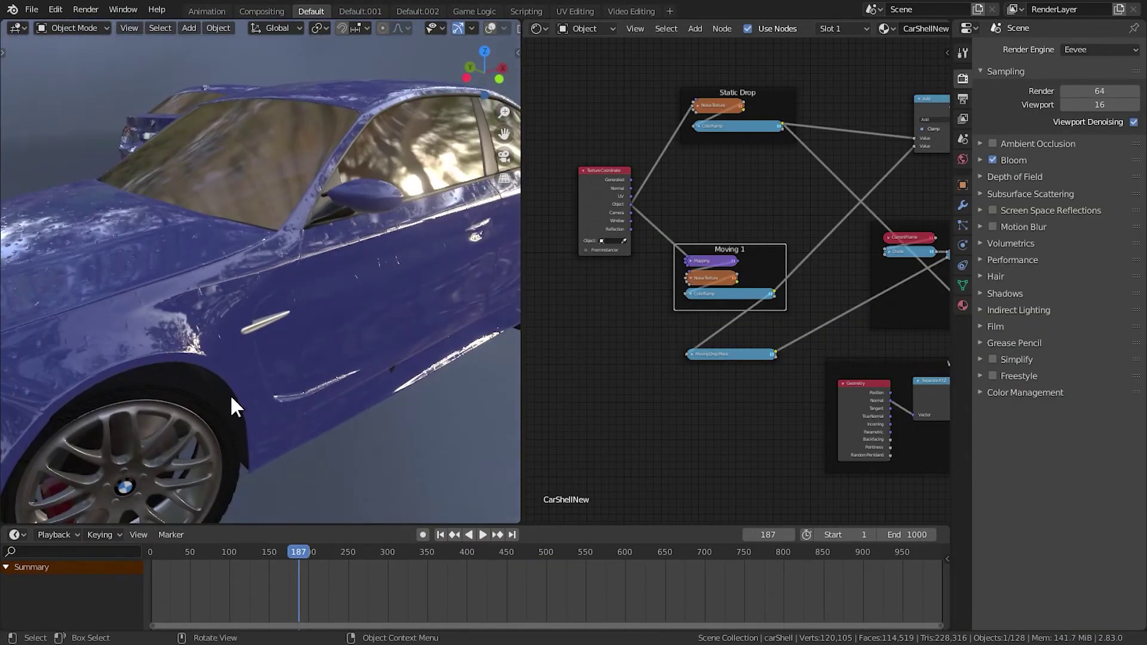
middle_click_drag(361, 426, 370, 359)
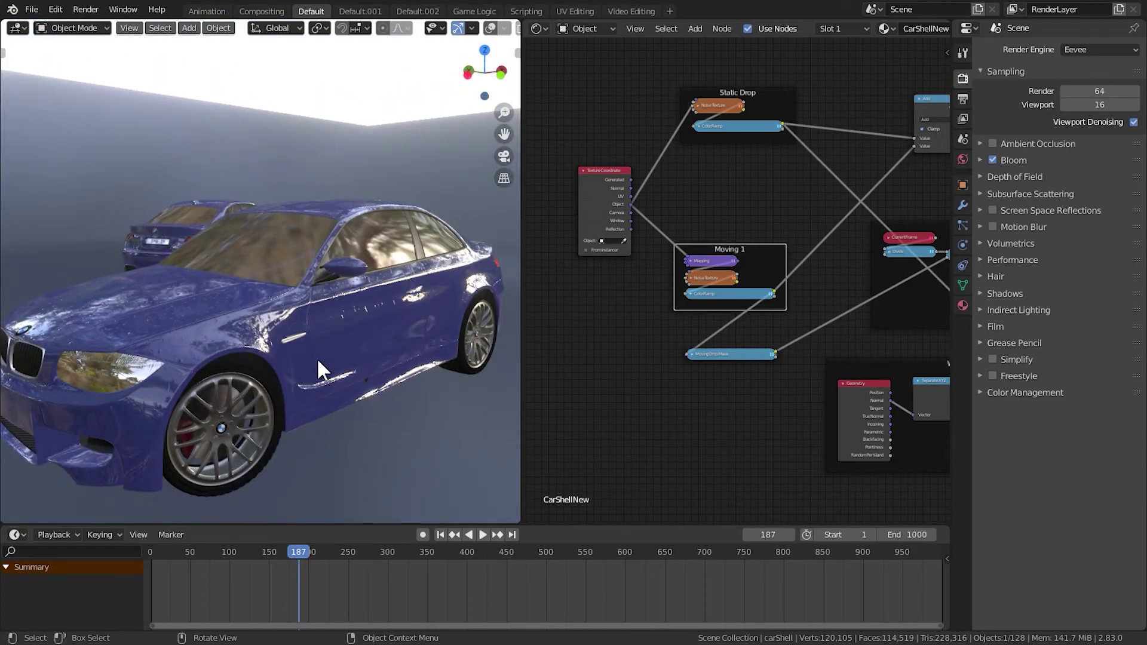
middle_click_drag(328, 364, 339, 354)
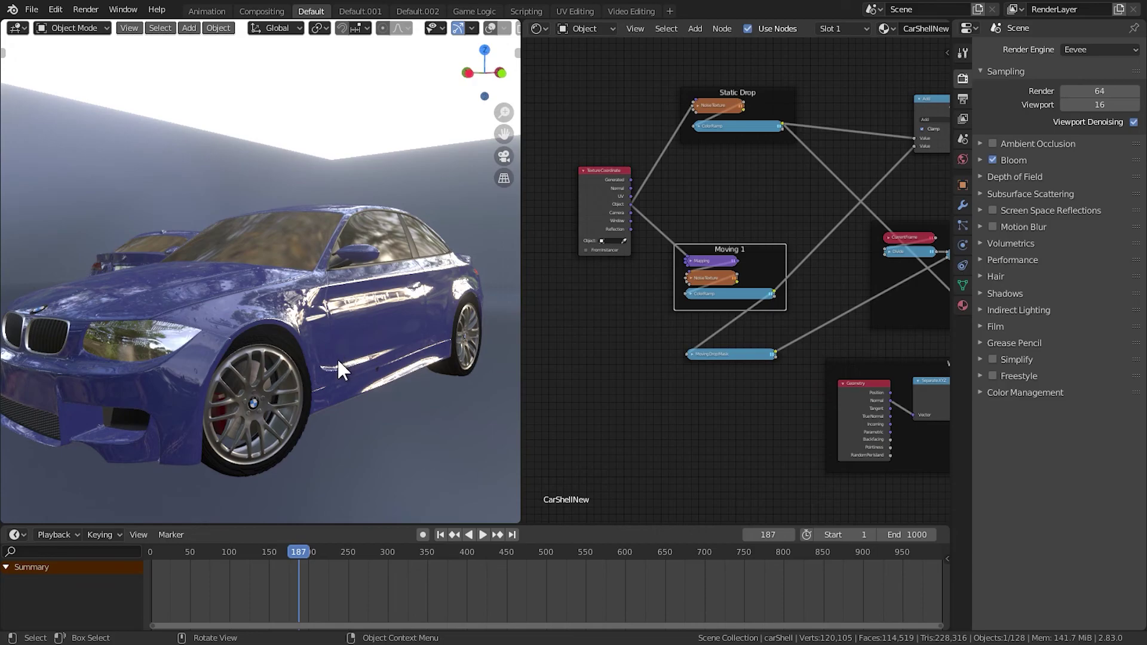
middle_click_drag(337, 402, 346, 382)
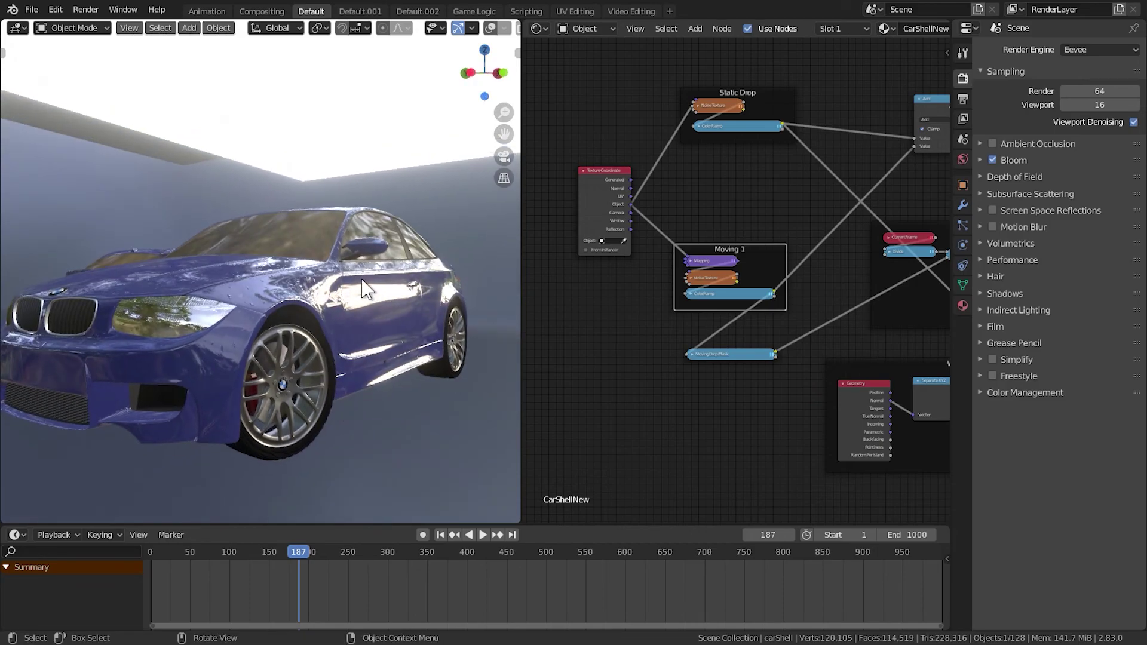
middle_click_drag(360, 317, 309, 277)
scroll(306, 297, "up", 4)
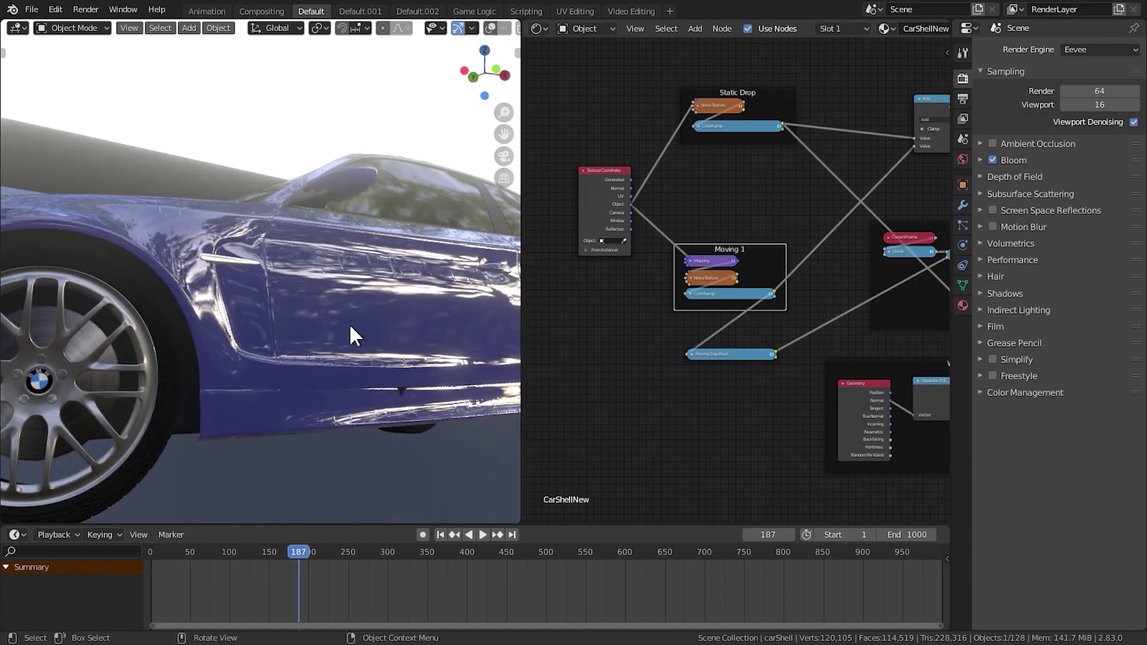